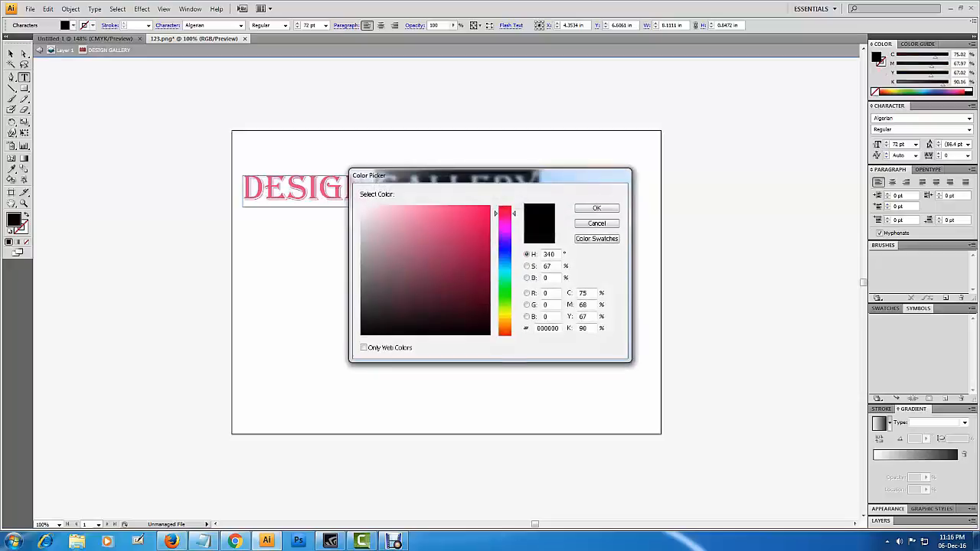
Recolor the word GALLERY green with 52% cyan, no magenta and no black, and deselect the text.
key("Tab")
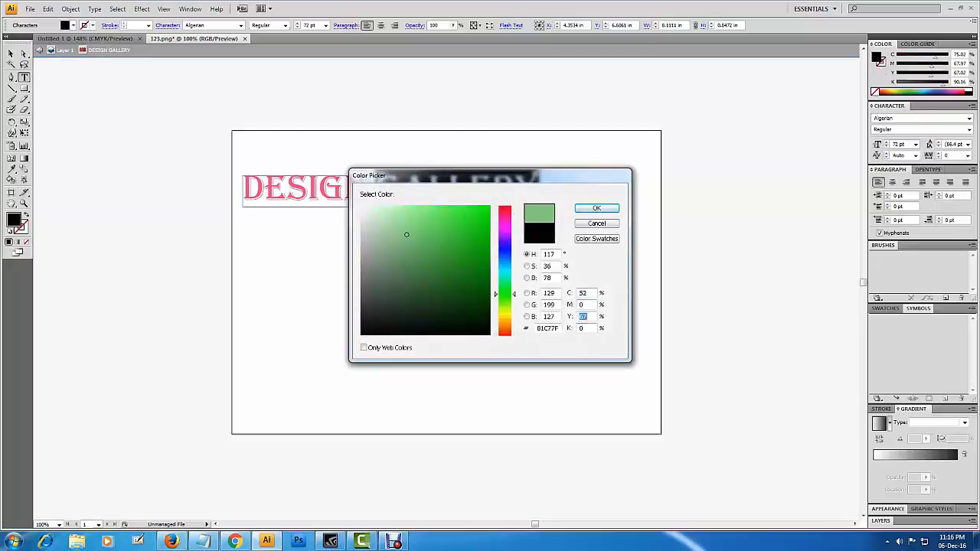
key("Return")
left_click(11, 54)
left_click(429, 260)
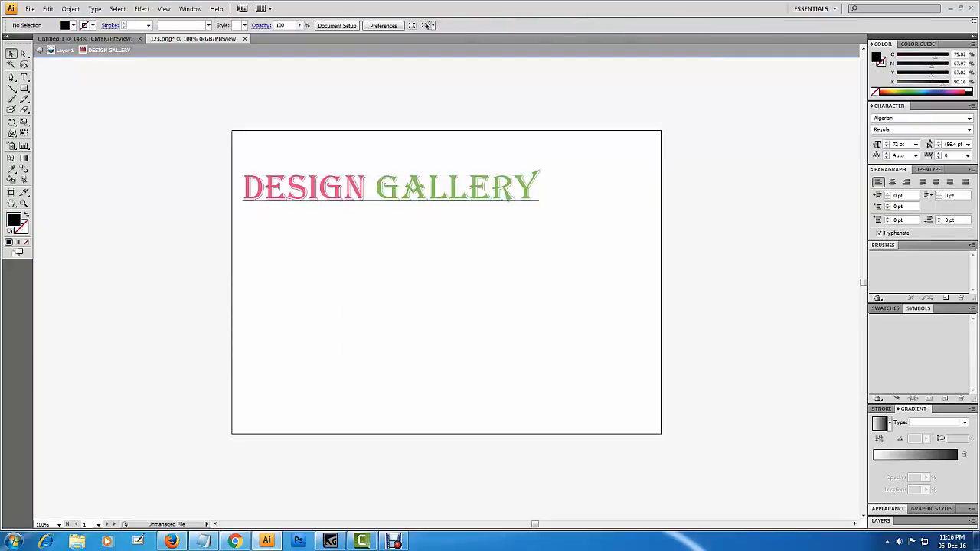
Convert the DESIGN GALLERY text to outlines and enlarge the lettering.
right_click(390, 193)
left_click(428, 268)
left_click_drag(541, 203, 629, 214)
key("ctrl+z")
Enlarge the initial letter D of DESIGN and nudge it left, clear of the following letters.
left_click(256, 194)
left_click_drag(270, 209, 294, 236)
key("shift+Left")
key("shift+Left")
key("shift+Left")
key("shift+Left")
key("shift+Left")
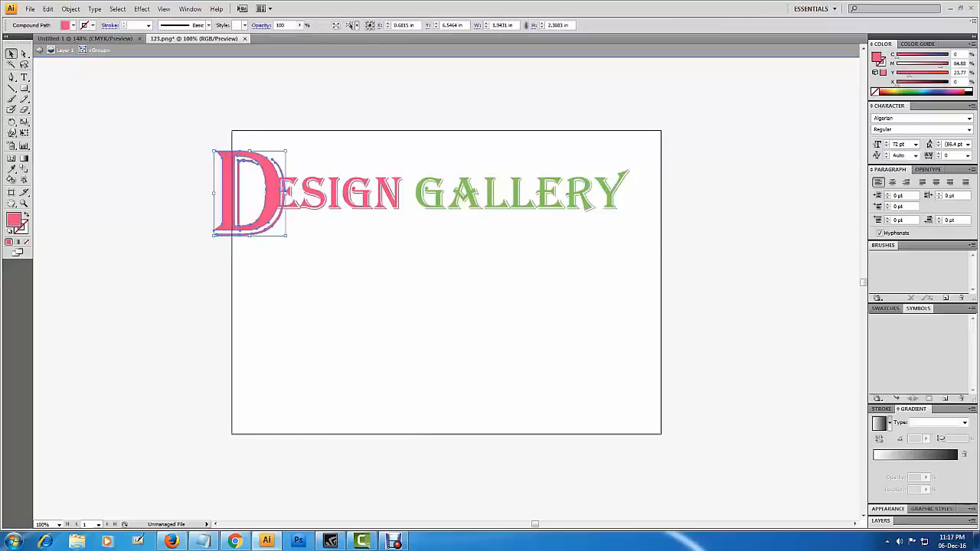
Shift the letters ALLERY to the right to make room for a larger G.
left_click_drag(645, 157, 496, 232)
key("shift+Right")
key("shift+Right")
key("shift+Right")
key("shift+Right")
key("shift+Right")
Enlarge the initial G of GALLERY and nudge it left toward the word DESIGN.
left_click(459, 245)
left_click(453, 194)
key("shift+Left")
key("shift+Left")
key("shift+Left")
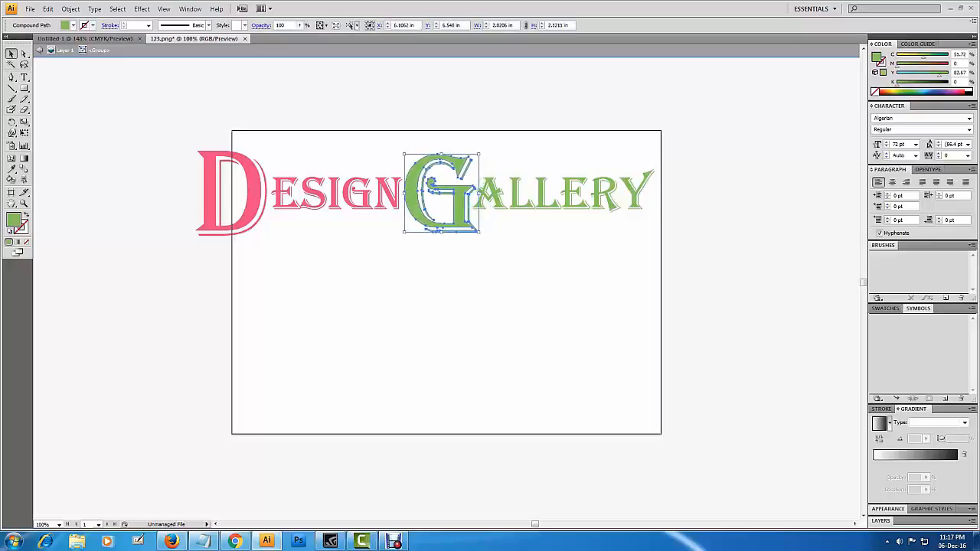
Nudge the whole word GALLERY to the right to open a gap after DESIGN, and deselect it.
left_click_drag(702, 146, 421, 220)
key("shift+Right")
key("shift+Right")
key("shift+Right")
left_click(474, 252)
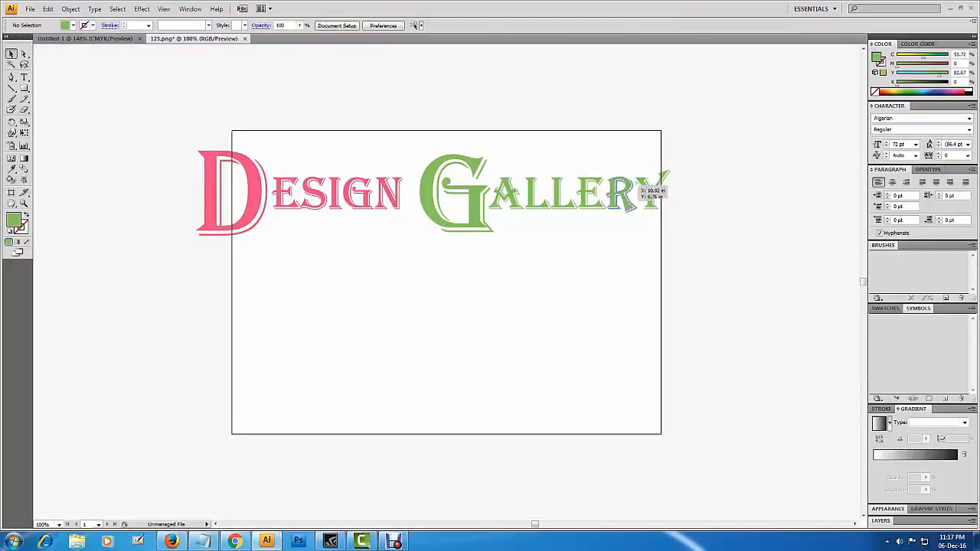
Move the complete DESIGN GALLERY lettering onto the empty canvas below the artboard.
left_click_drag(693, 127, 188, 233)
scroll(391, 279, "down", 2)
left_click_drag(392, 280, 436, 111)
left_click_drag(477, 61, 503, 299)
key("ctrl+1")
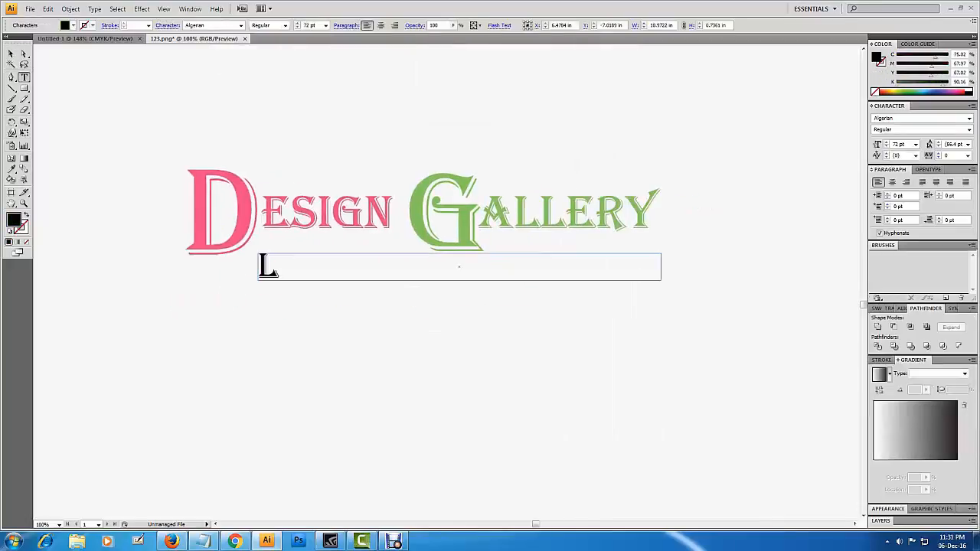
Add the tagline "LIVE A COLORFUL LIFE ." beneath the DESIGN GALLERY lettering.
type("IVE A COLOR")
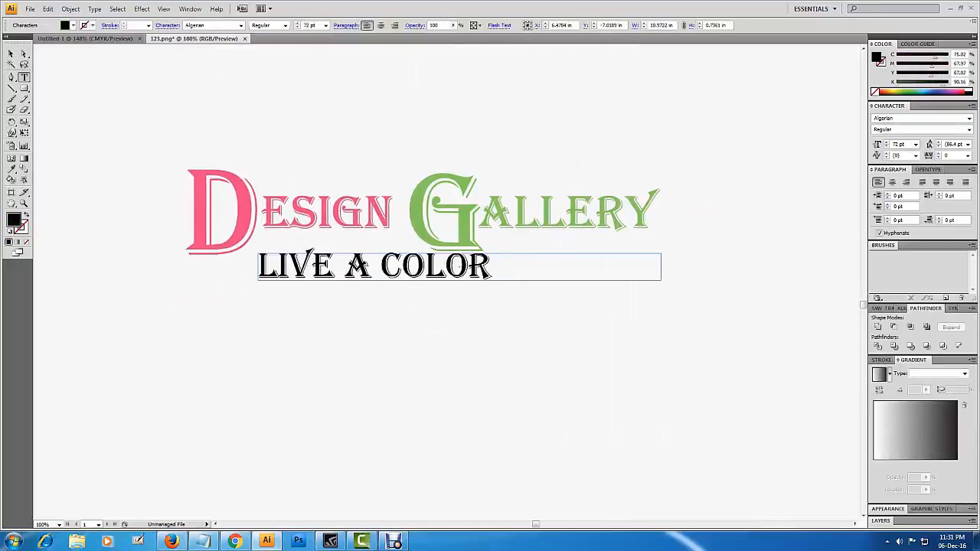
type("FUL LIFE .")
left_click(10, 54)
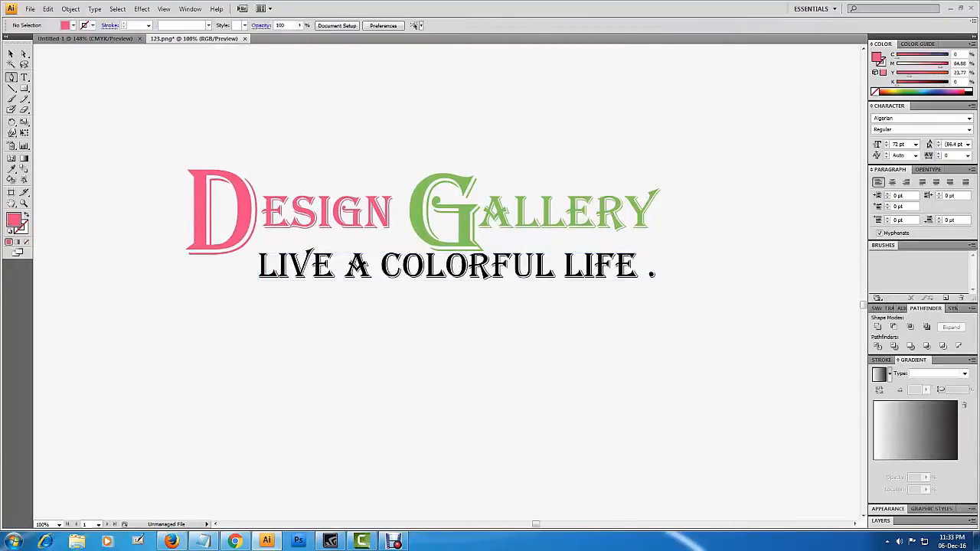
Draw a closed pink curved swoosh beneath the tagline with the Pen tool, tapering to a point at its right end.
left_click(197, 361)
left_click_drag(632, 290, 852, 311)
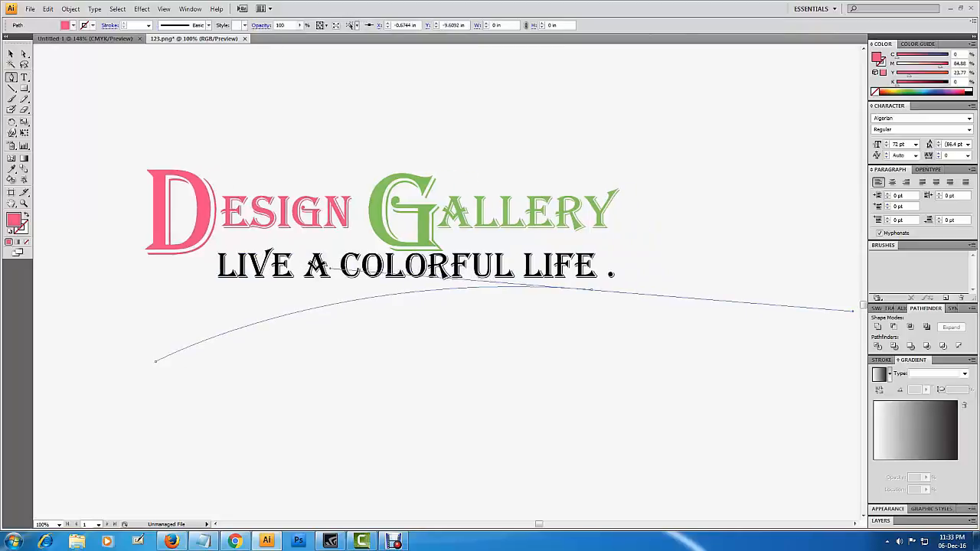
left_click_drag(207, 376, 53, 453)
left_click(156, 361)
key("v")
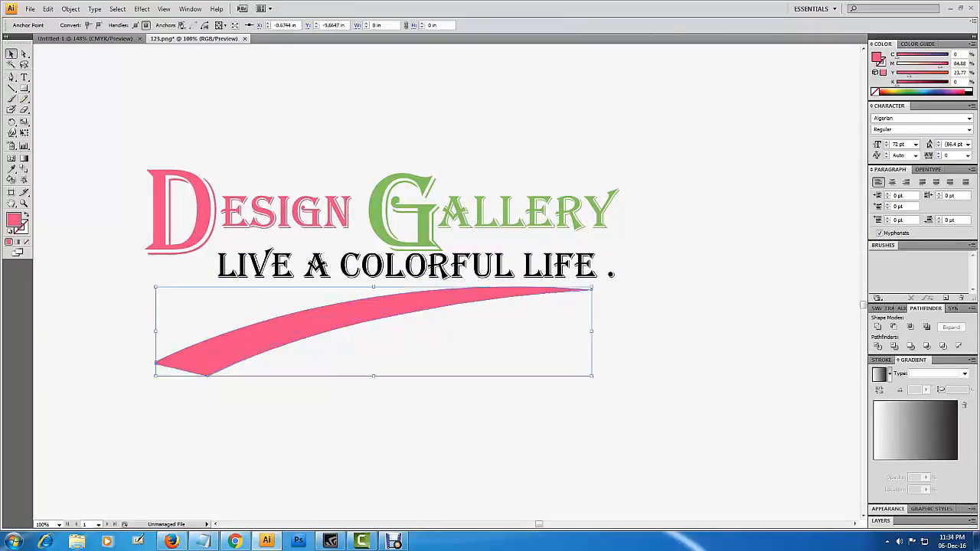
left_click(126, 264)
Draw a rectangle about 6.9 by 3.7 in over the left half of the swoosh and tilt it slightly.
key("m")
left_click_drag(138, 293, 378, 418)
key("v")
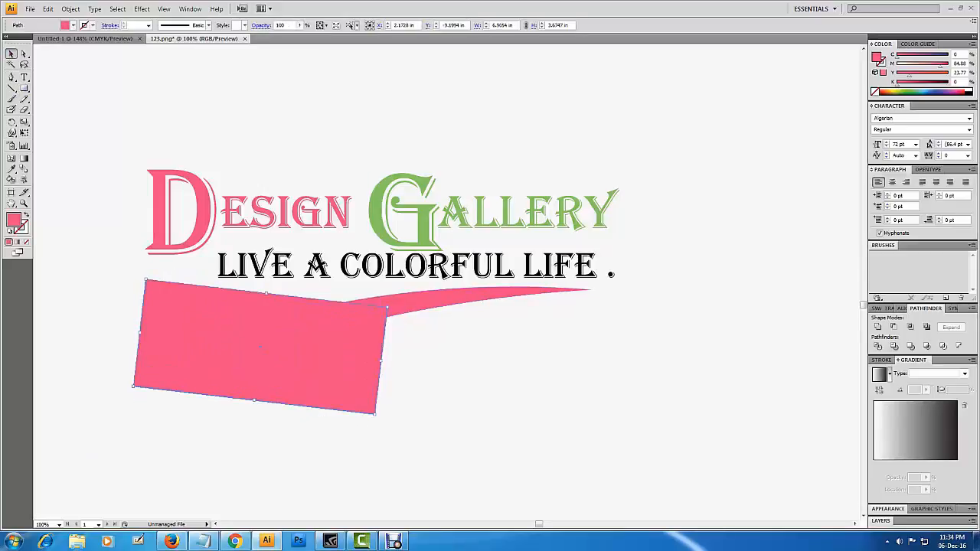
Divide the swoosh and the tilted rectangle with Pathfinder and ungroup the resulting pieces.
left_click(421, 301, "shift")
left_click(878, 346)
left_click(490, 382)
right_click(205, 315)
left_click(236, 359)
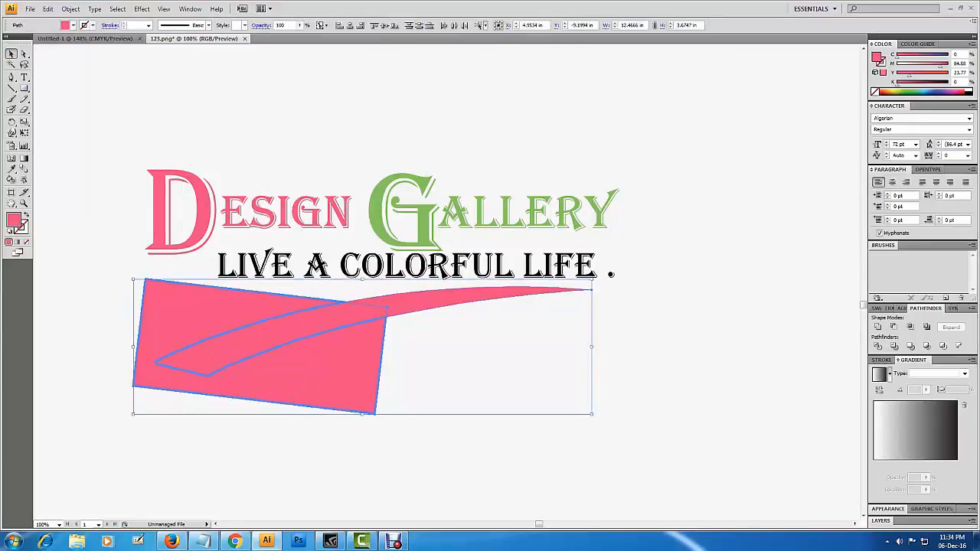
Delete the leftover rectangle piece around the left half of the swoosh.
left_click(229, 444)
left_click(245, 383)
key("Delete")
Recolor the right piece of the swoosh with the green sampled from the letter G.
left_click(253, 341)
left_click(429, 299)
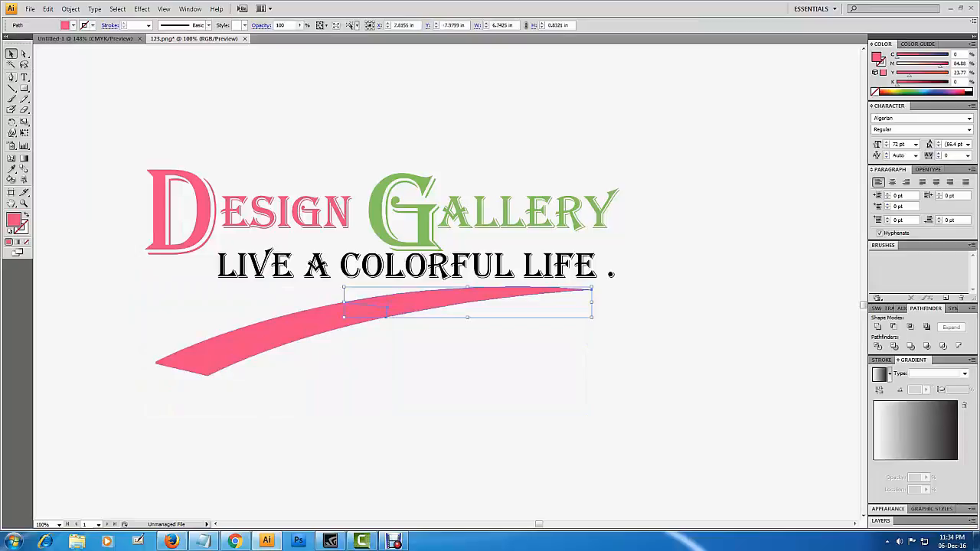
key("i")
left_click(427, 228)
key("v")
left_click(459, 352)
Apply a Drop Shadow effect to the pink left piece of the swoosh.
left_click(306, 324)
left_click(142, 9)
mouse_move(157, 125)
left_click(283, 138)
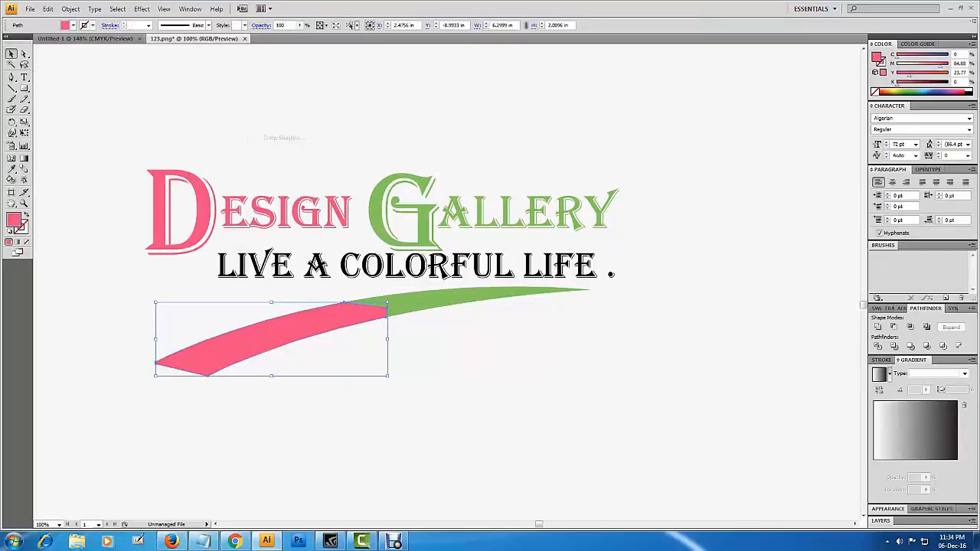
key("Return")
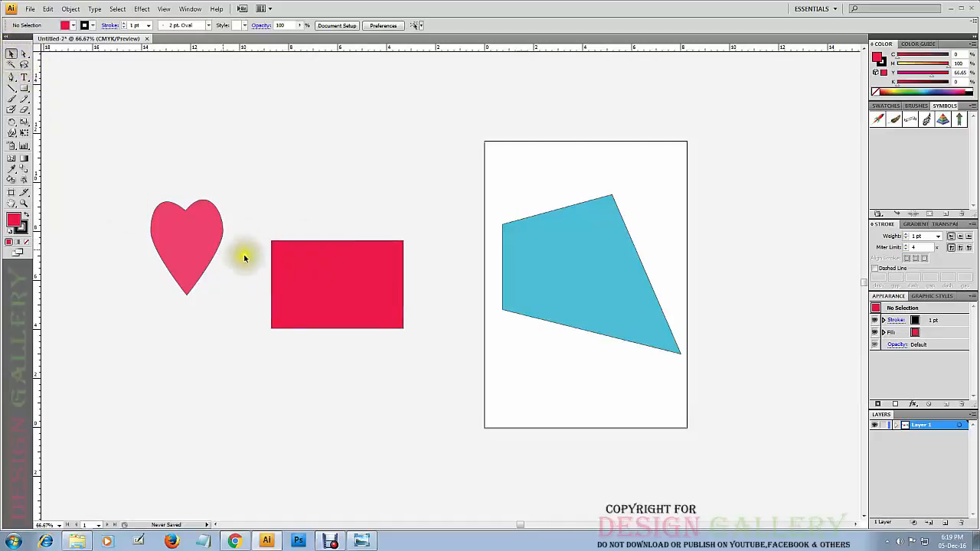
Delete the heart, the red rectangle and the blue four-sided shape together.
left_click_drag(528, 197, 169, 313)
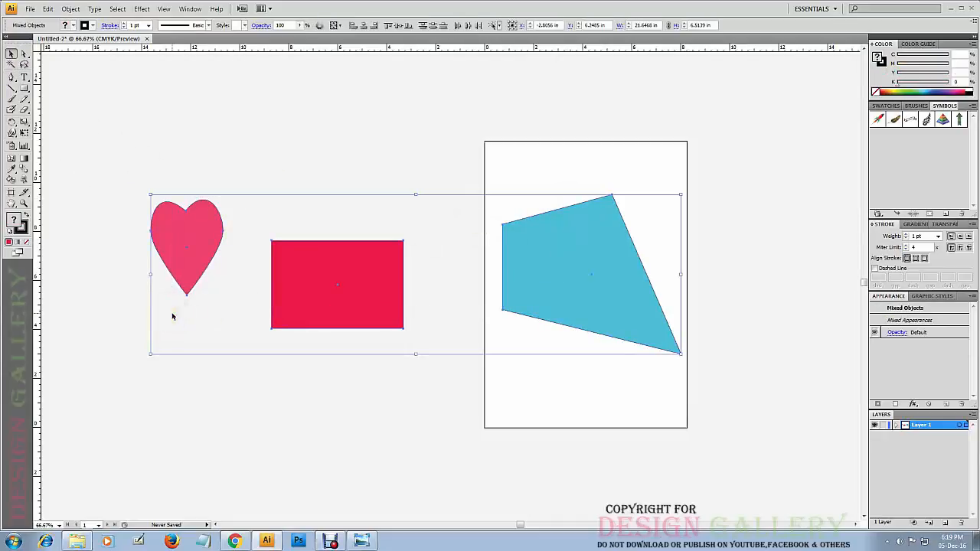
key("Delete")
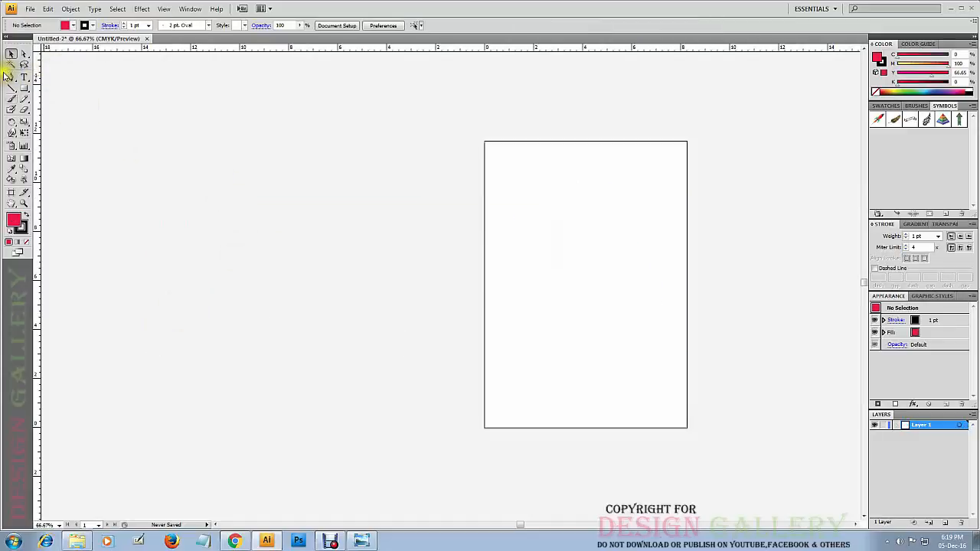
Examine the toolbox reference image Capture OK 2.jpg in Windows Photo Viewer and return to Illustrator.
left_click(362, 542)
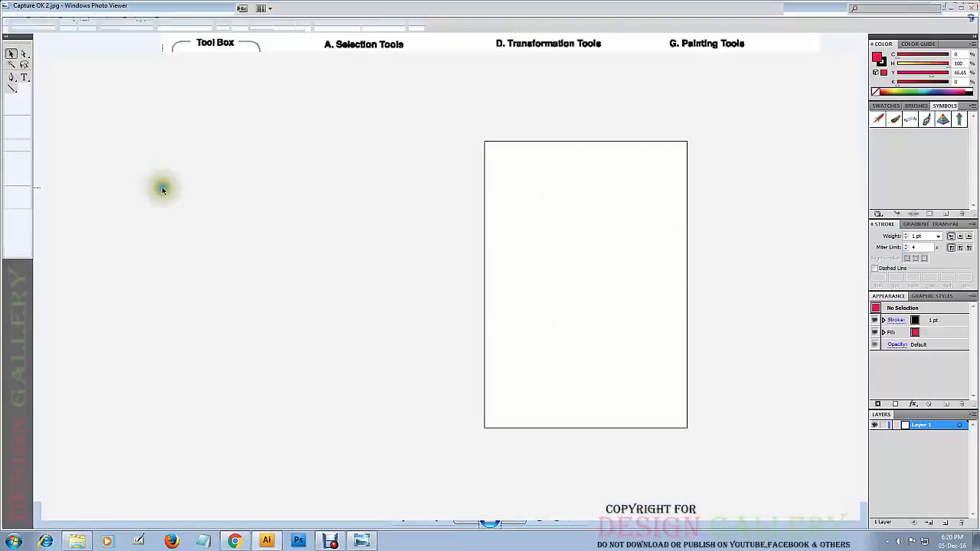
left_click(936, 5)
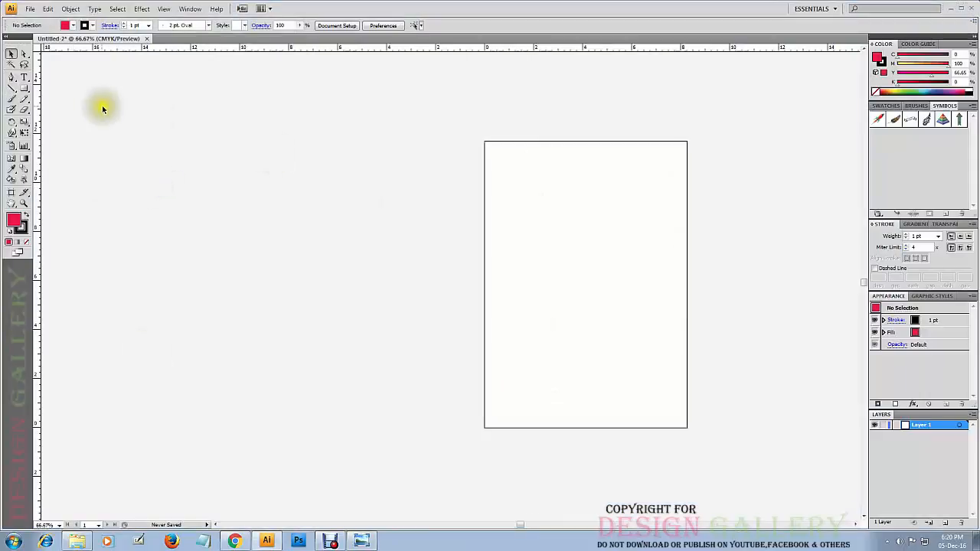
left_click(15, 101)
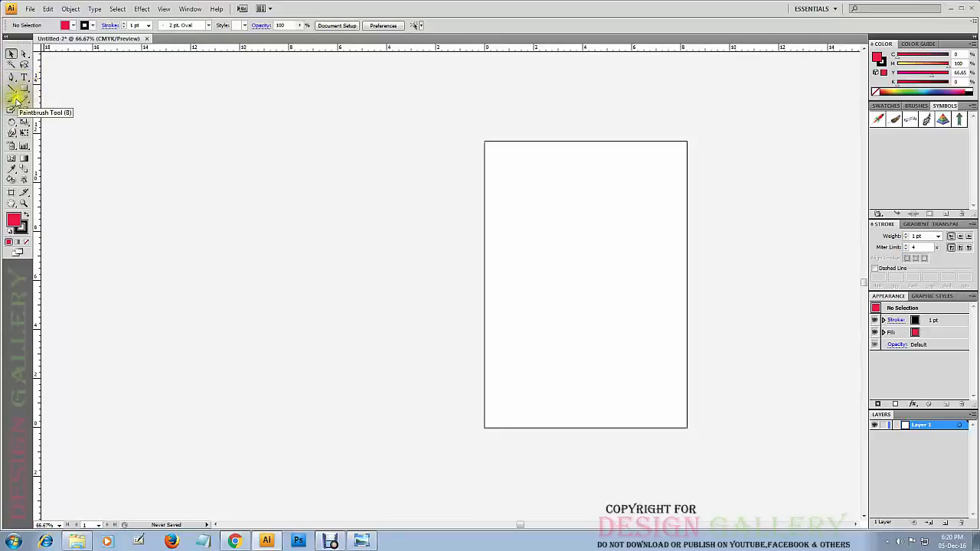
left_click(21, 102)
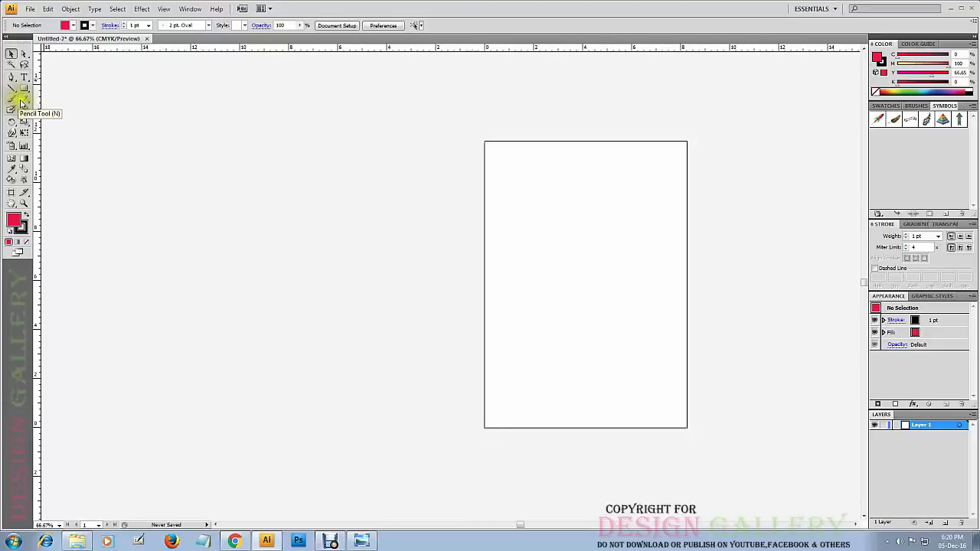
left_click(28, 109)
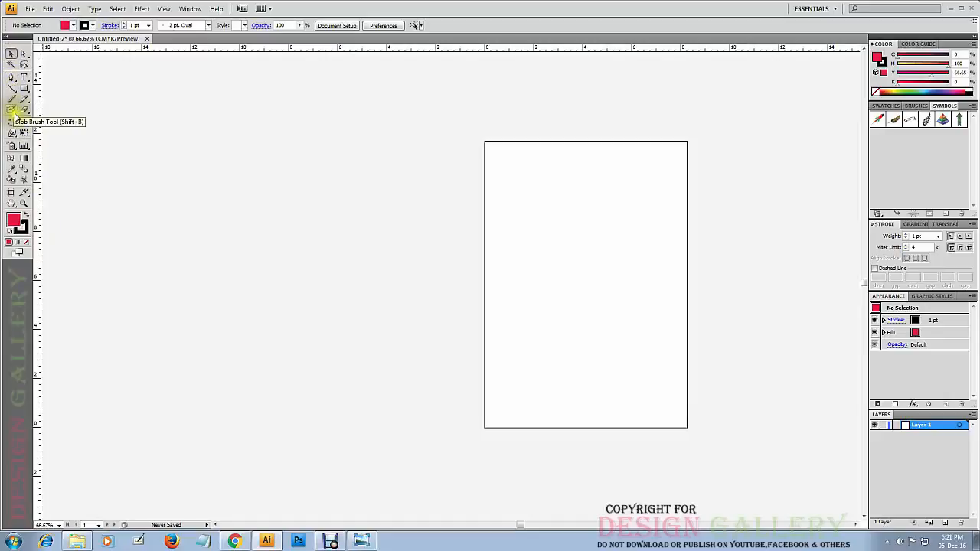
Draw a closed red four-sided shape about 8.1 by 7.4 in beside the artboard with the Pen tool.
mouse_move(12, 82)
left_mouse_down()
mouse_move(31, 80)
mouse_move(48, 115)
mouse_move(42, 89)
mouse_move(11, 79)
left_mouse_up()
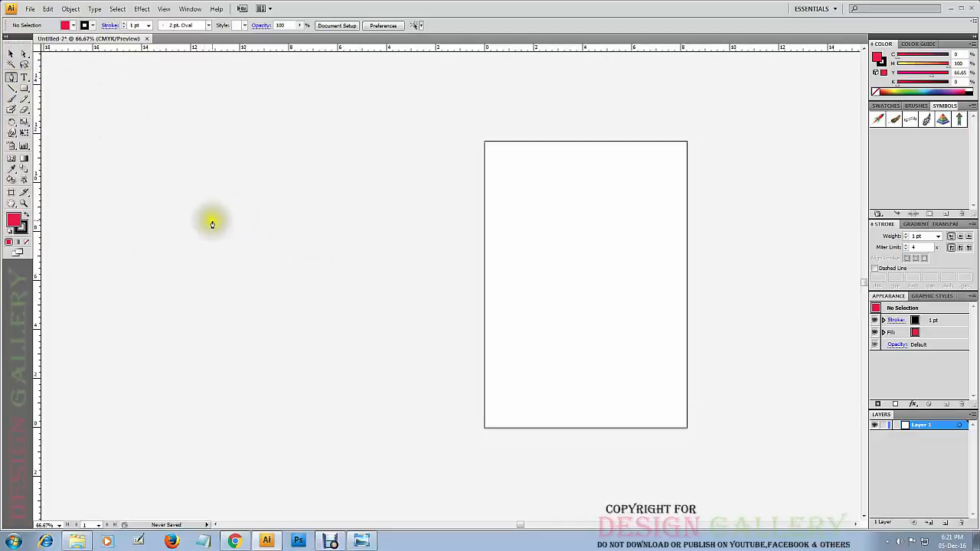
left_click(179, 222)
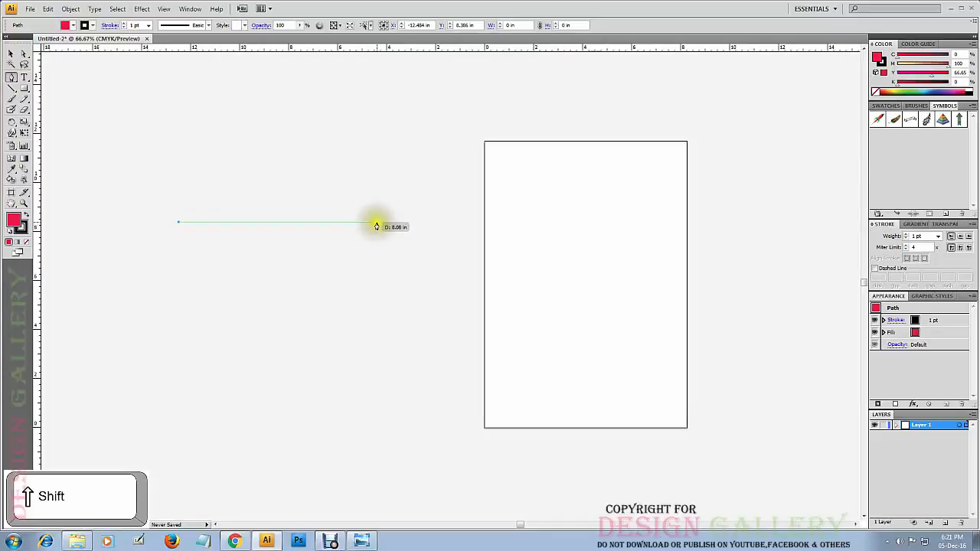
left_click(377, 223)
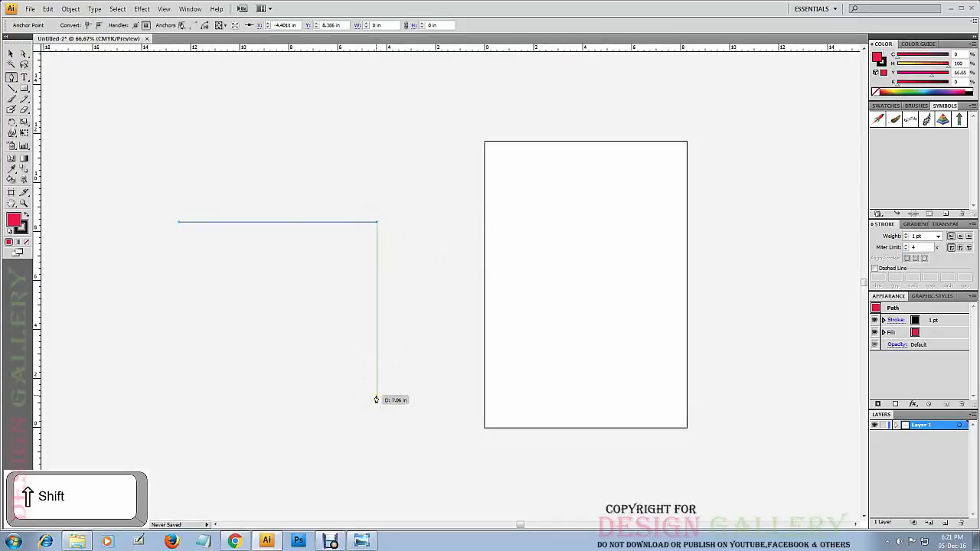
left_click(317, 406)
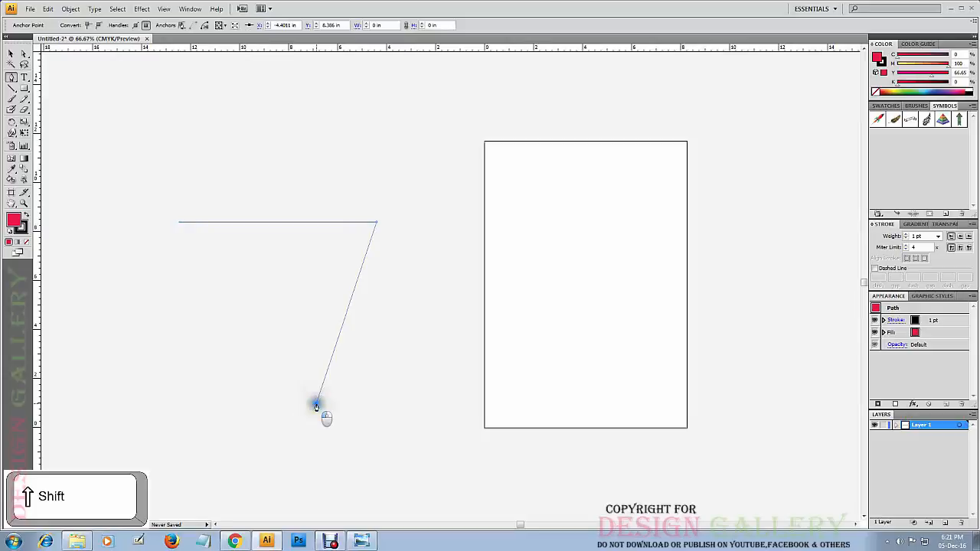
left_click(207, 298)
left_click(178, 223)
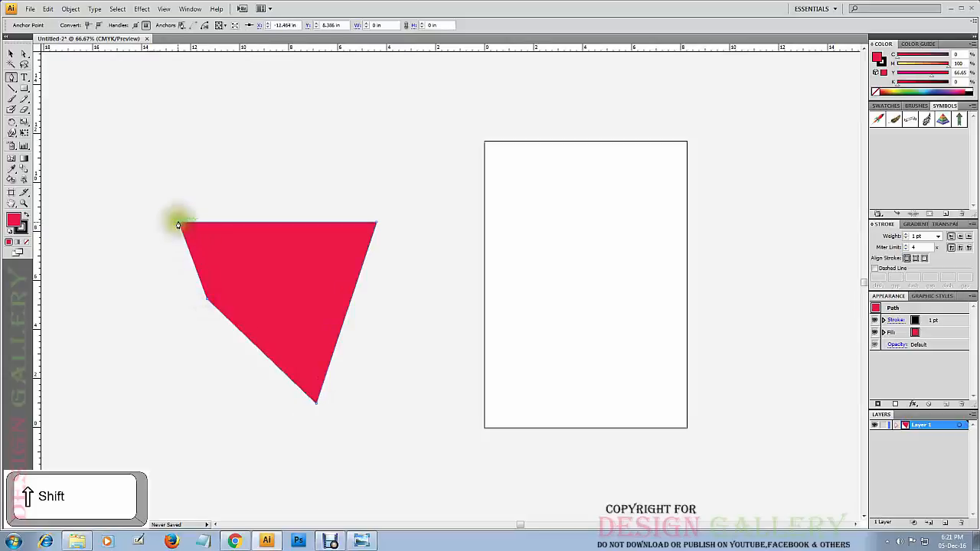
Move the red four-sided shape upward on the canvas and delete it.
left_click(12, 53)
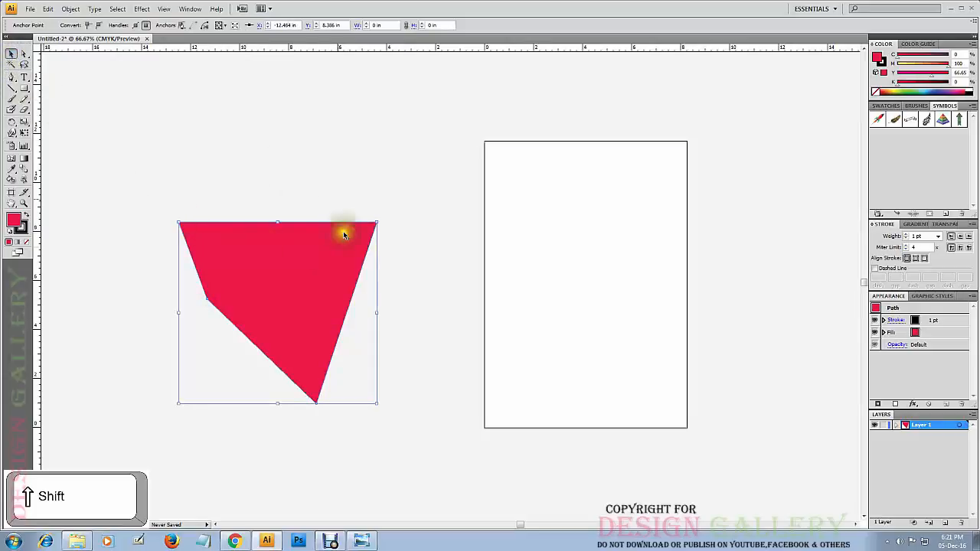
left_click(313, 142)
left_click_drag(274, 323, 286, 261)
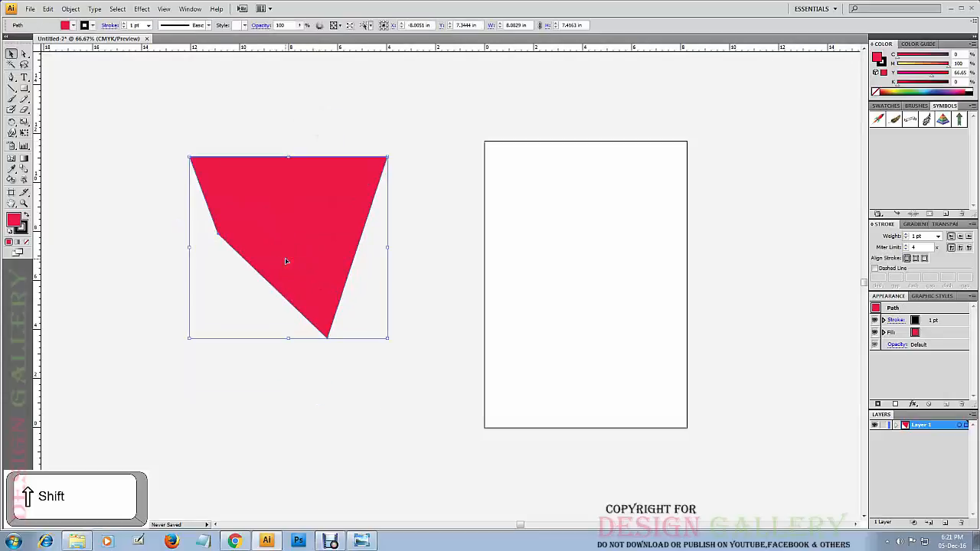
key("Delete")
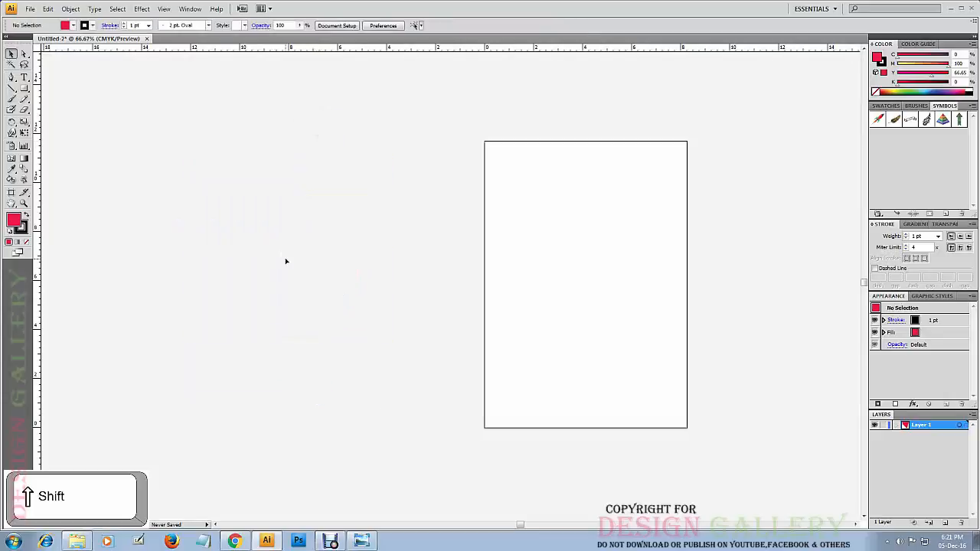
left_click(11, 78)
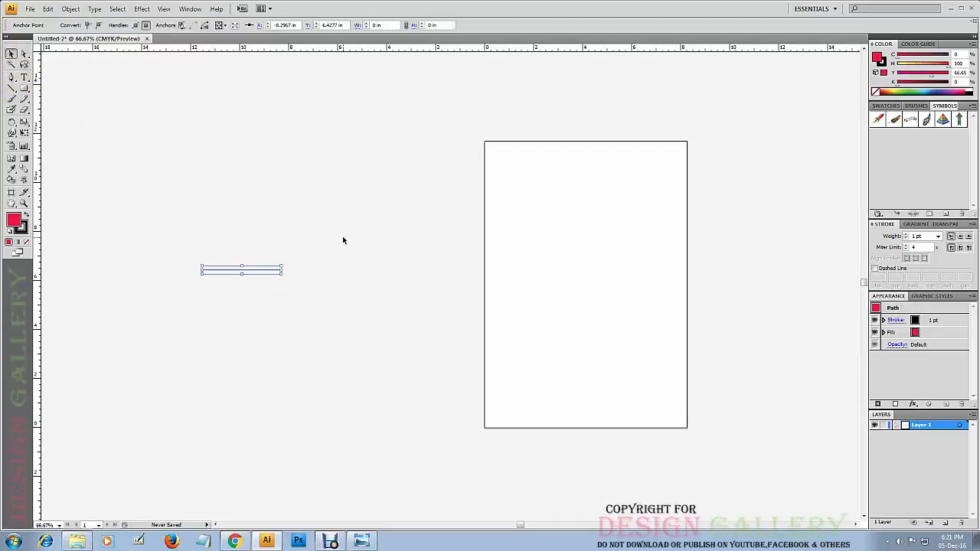
key("Delete")
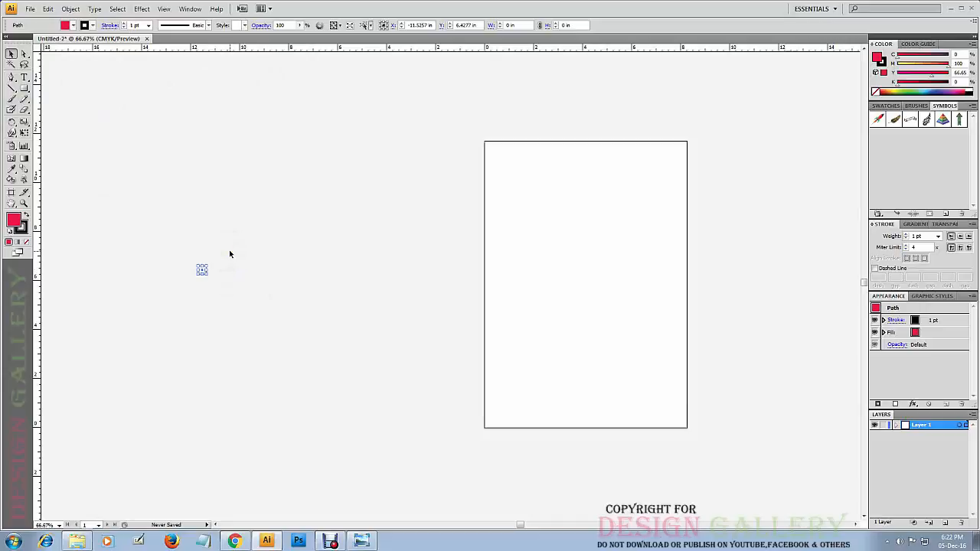
left_click(217, 267)
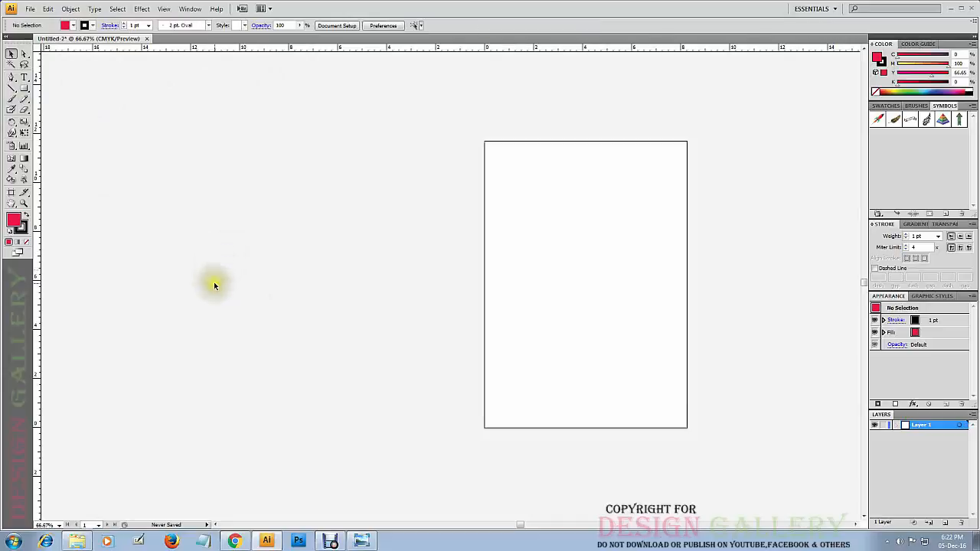
Draw a closed red four-pointed star about 6.7 by 7.2 in beside the artboard with the Pen tool.
left_click(10, 77)
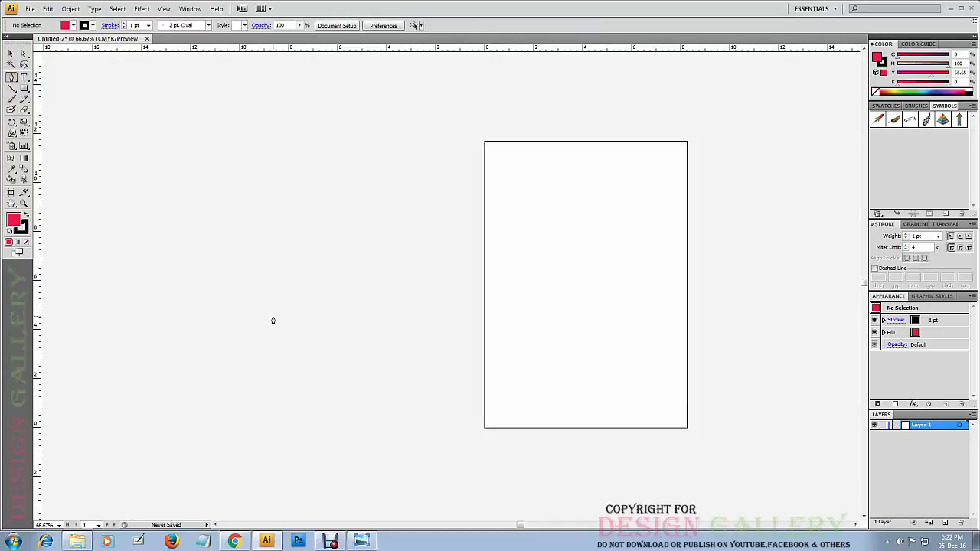
left_click(174, 297)
left_click(234, 276)
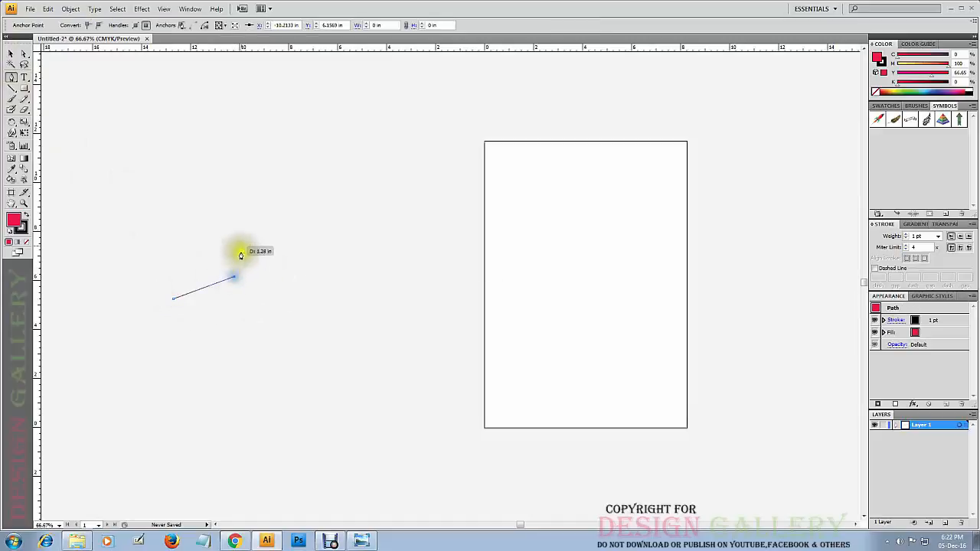
left_click(253, 203)
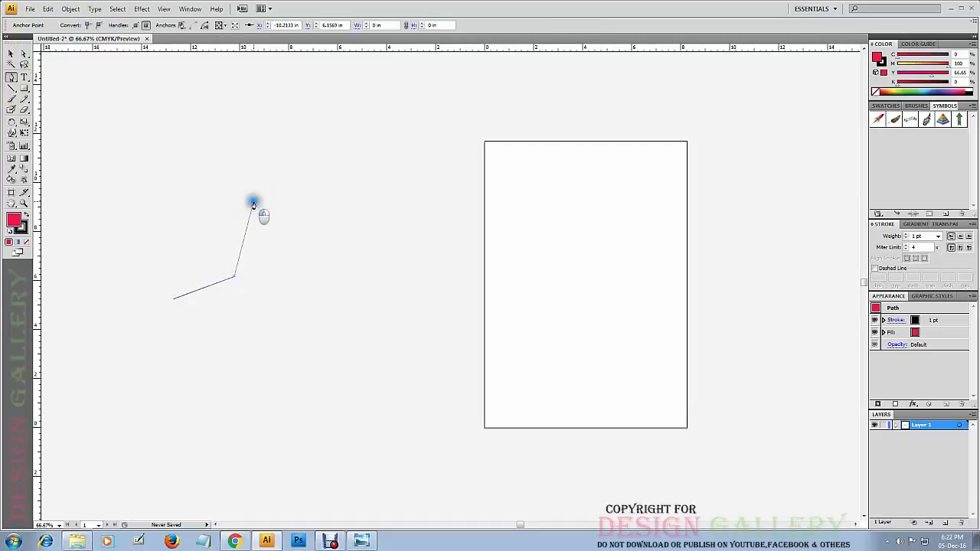
left_click(272, 273)
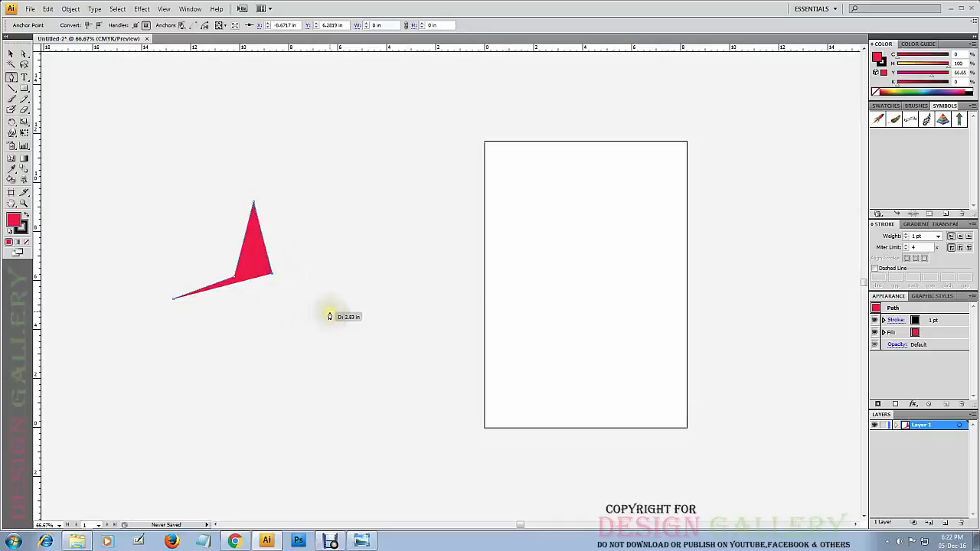
left_click(337, 299)
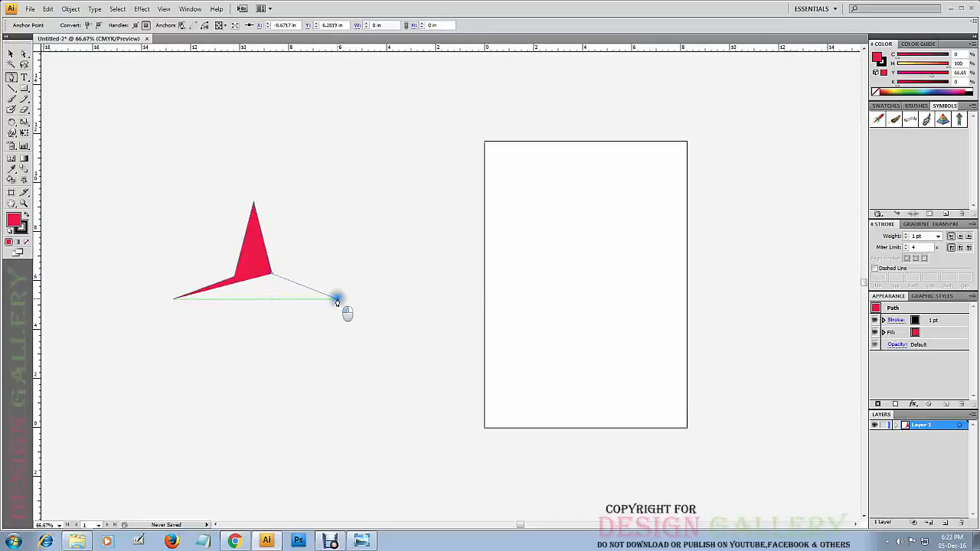
left_click(277, 311)
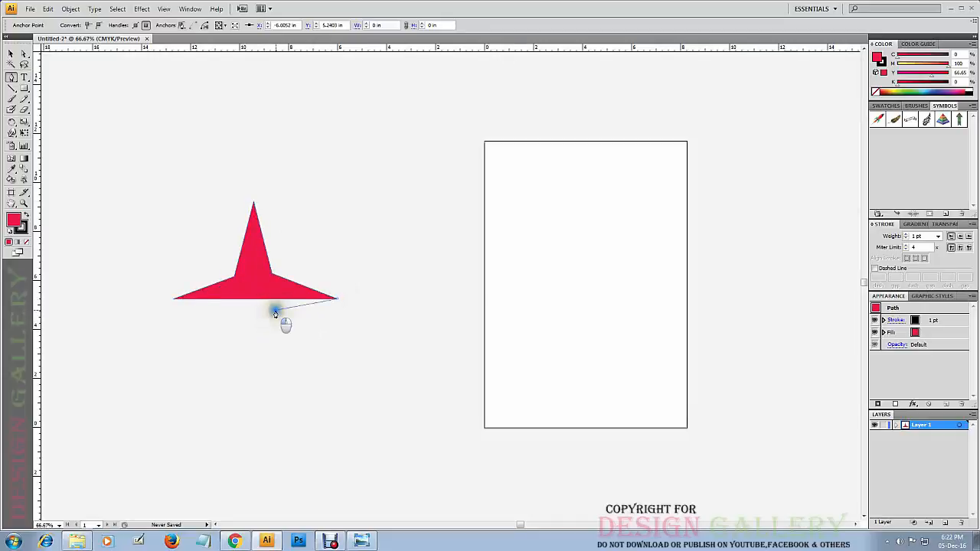
left_click(257, 378)
left_click_drag(244, 337, 238, 323)
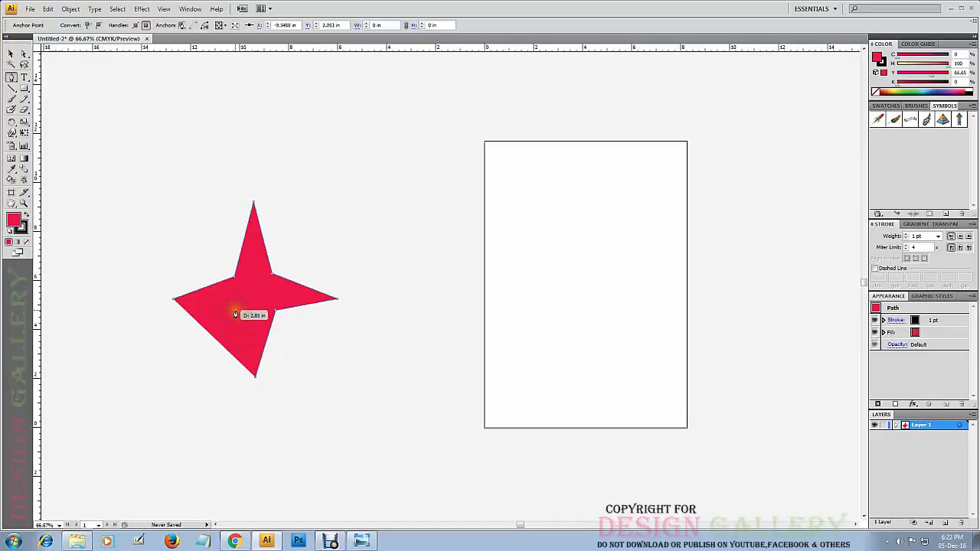
left_click(236, 310)
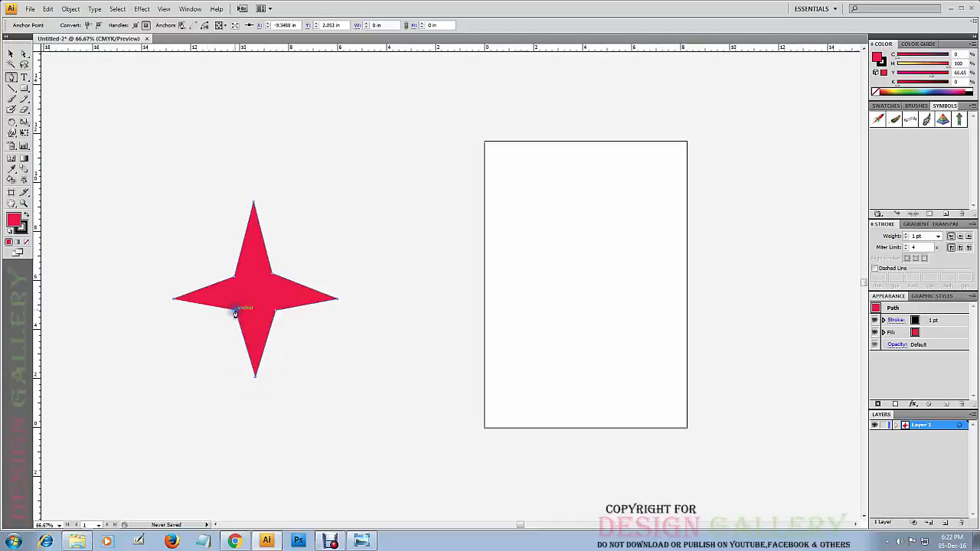
left_click(174, 299)
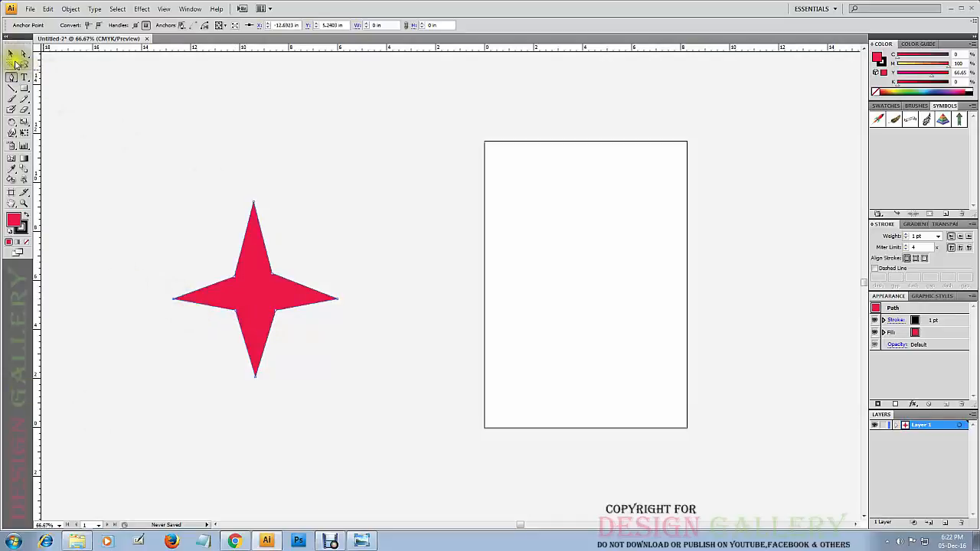
Move the red four-pointed star up and slightly toward the artboard, and deselect it.
left_click(11, 55)
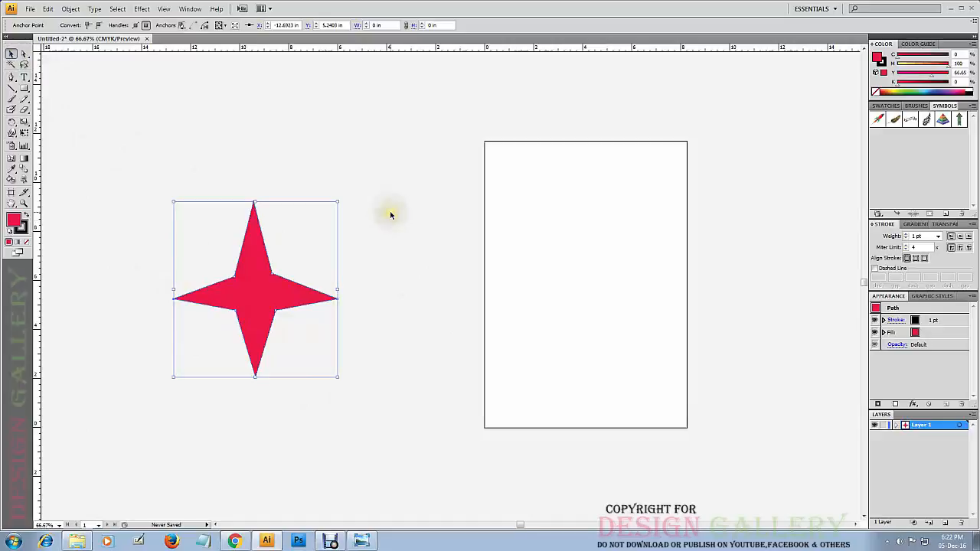
left_click_drag(255, 292, 287, 246)
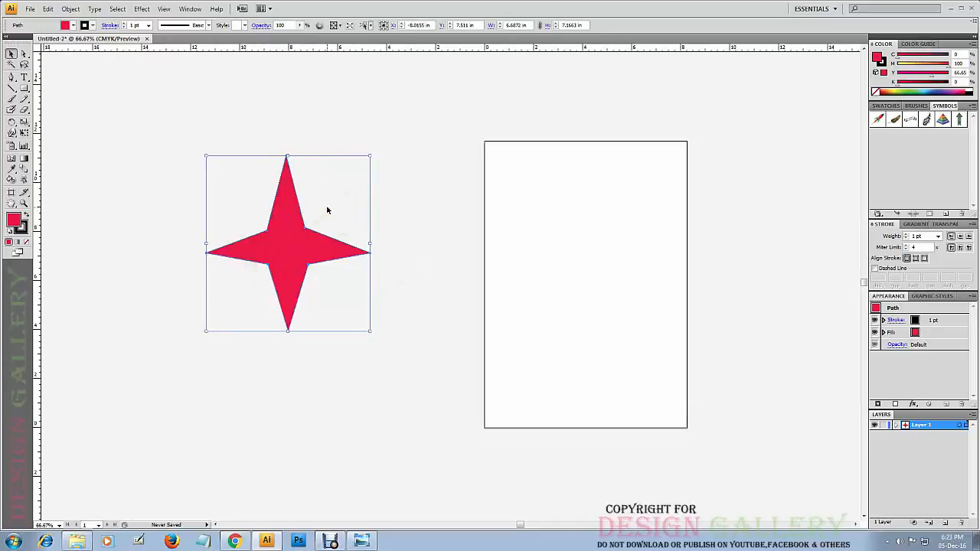
left_click(392, 244)
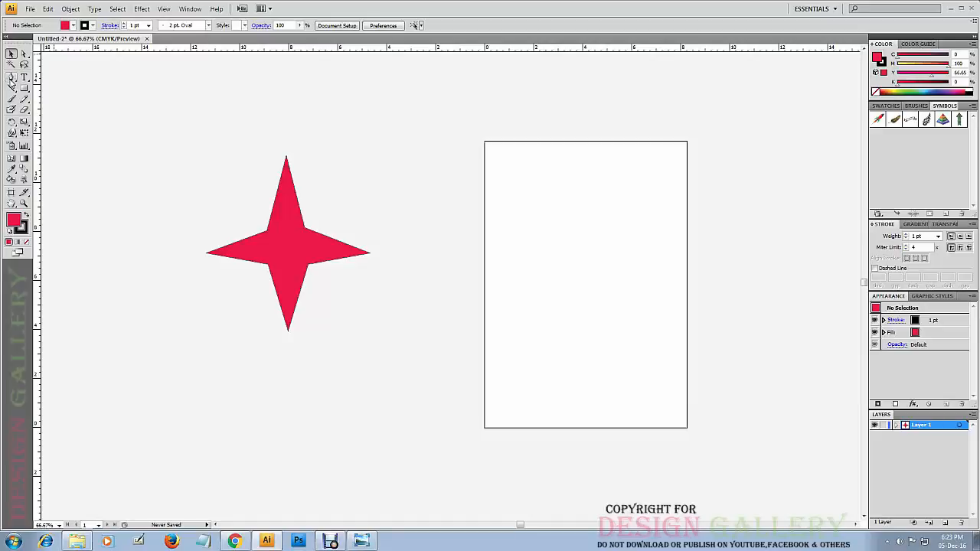
left_click(265, 252)
left_click(24, 54)
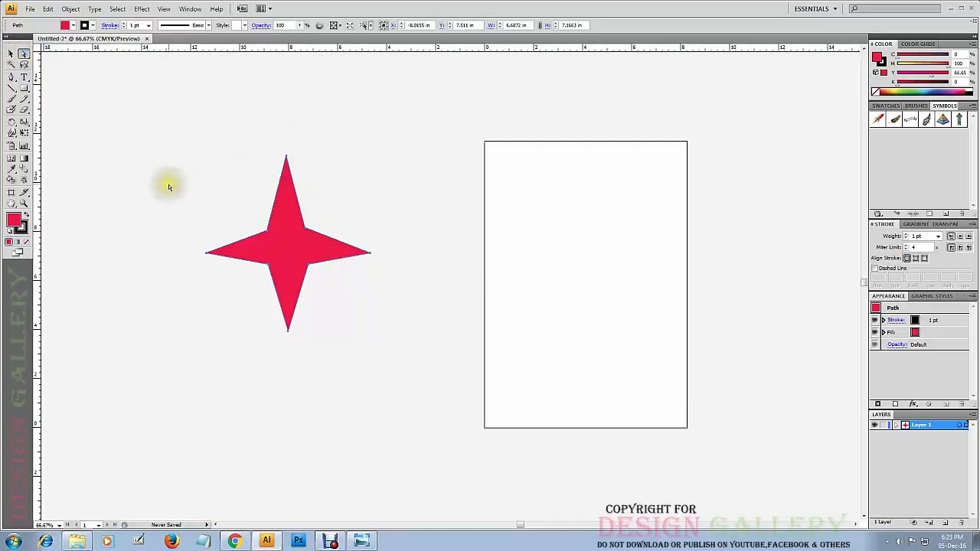
left_click(286, 109)
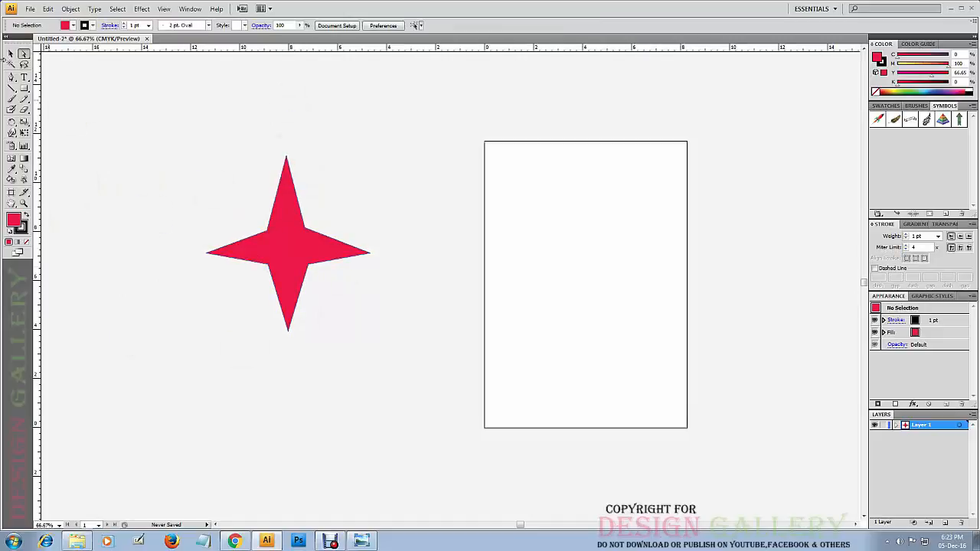
left_click(303, 222)
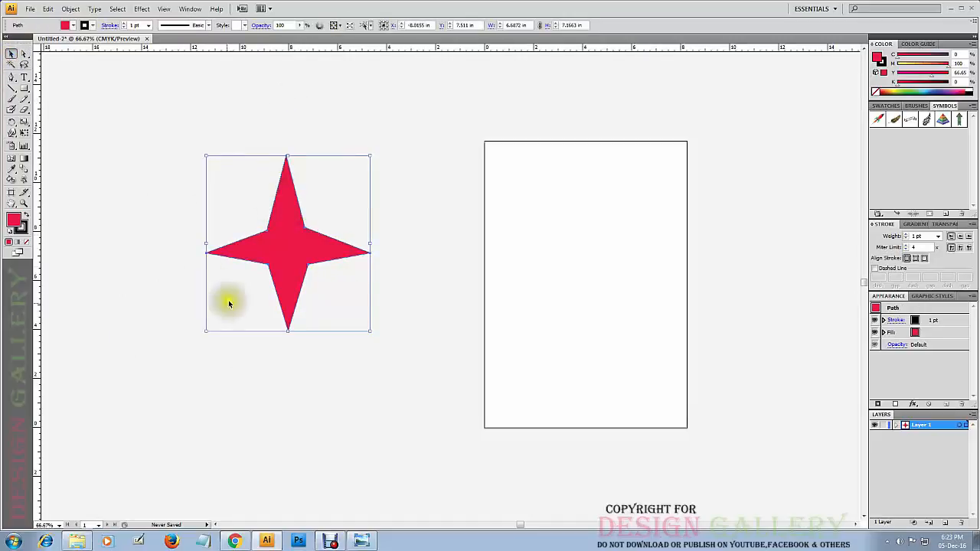
left_click(107, 116)
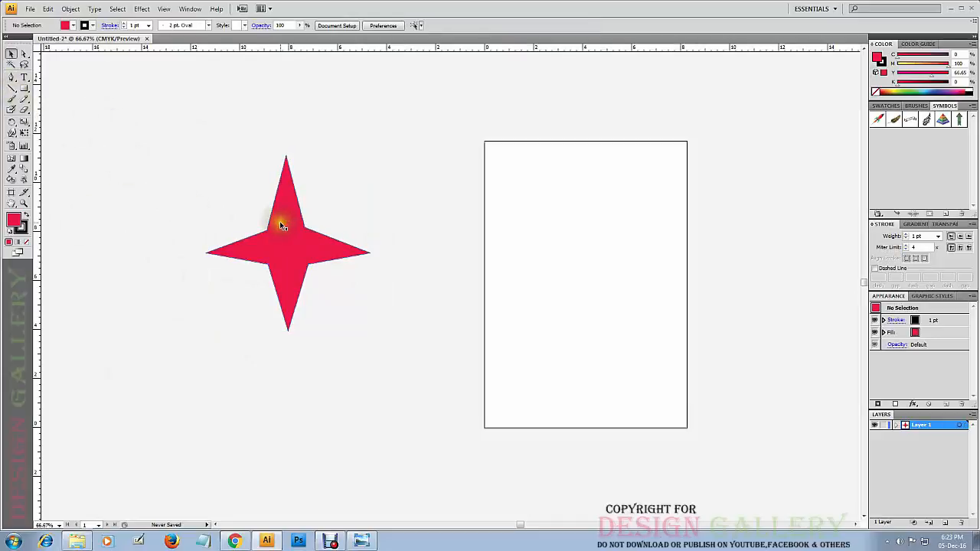
left_click(282, 228)
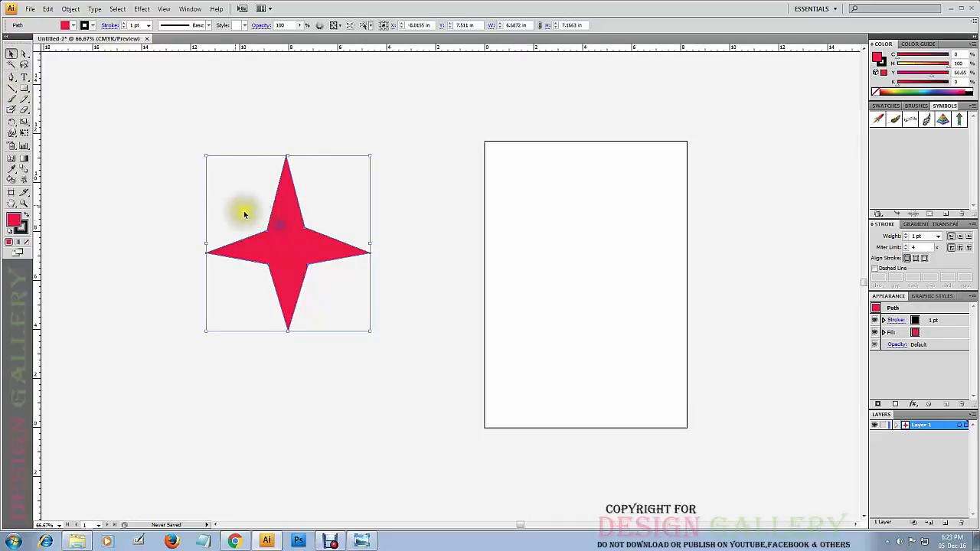
left_click(176, 131)
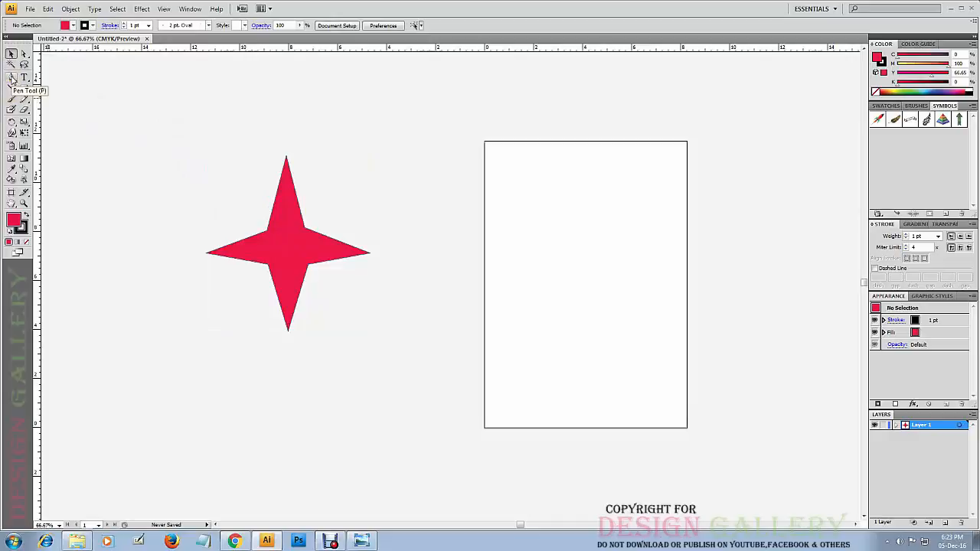
Delete the four inner anchor points of the star with the Delete Anchor Point tool to turn it into a diamond.
left_click(13, 80)
left_click(13, 81)
left_click(13, 80)
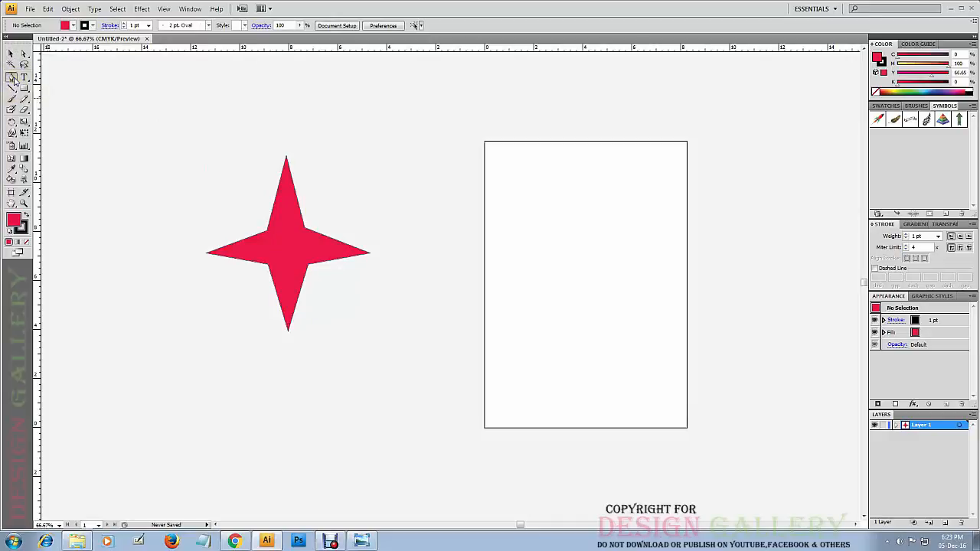
left_click_drag(14, 80, 53, 91)
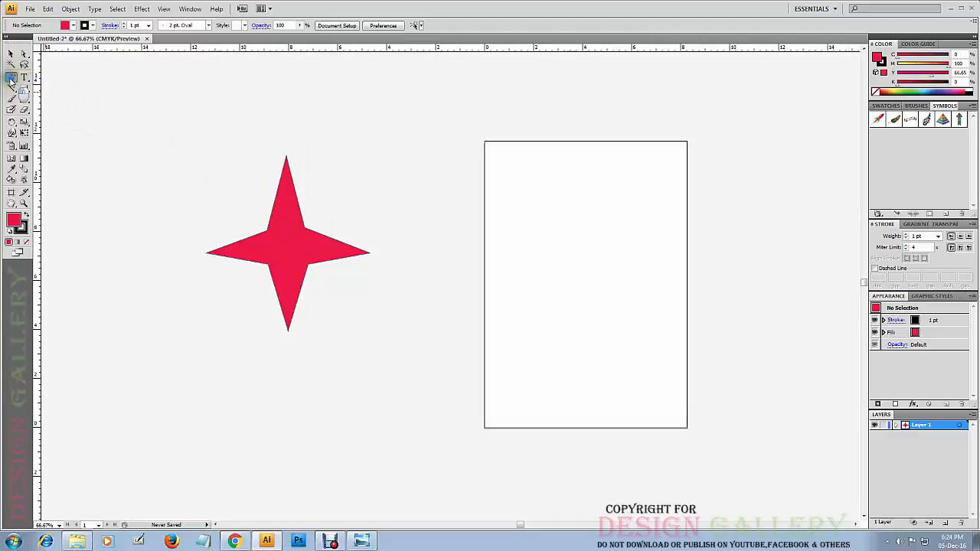
left_click_drag(11, 80, 64, 104)
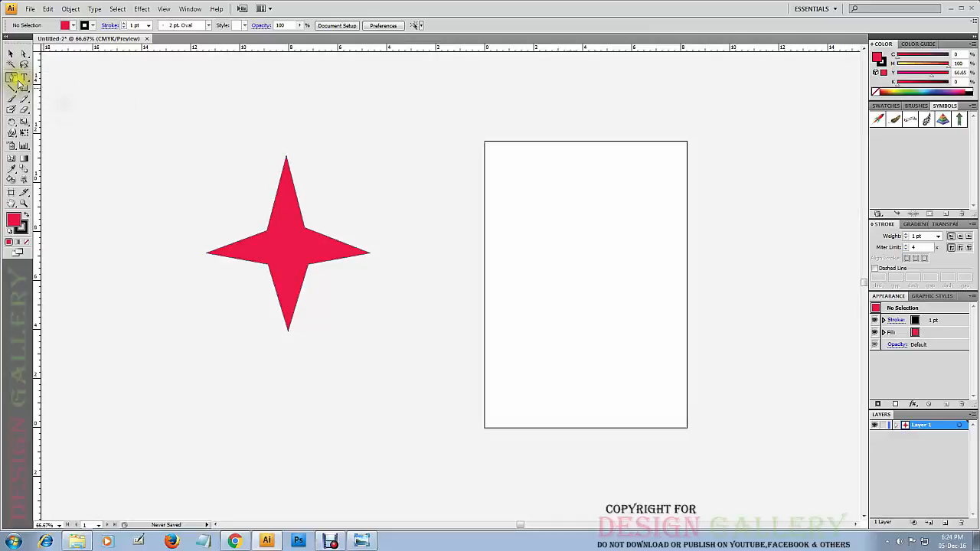
left_click(268, 236)
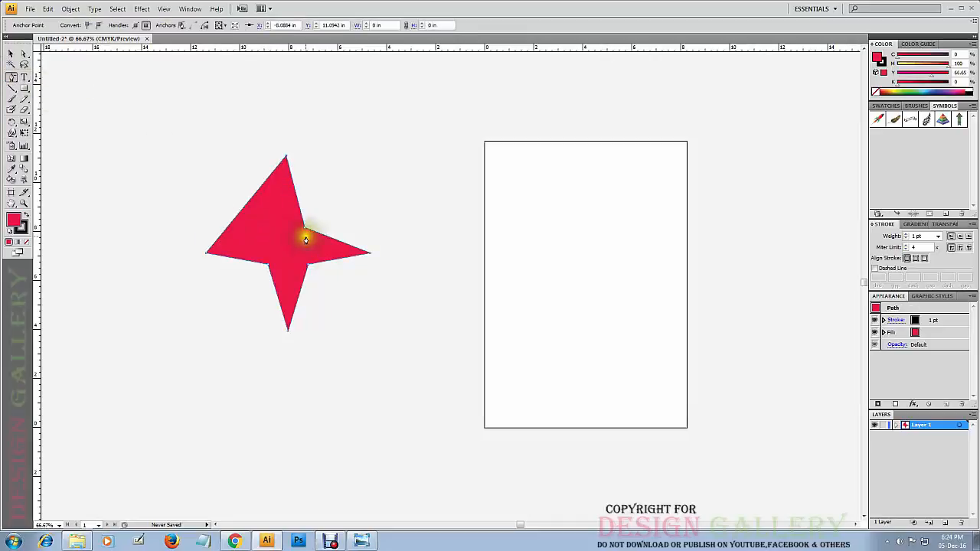
left_click(304, 231)
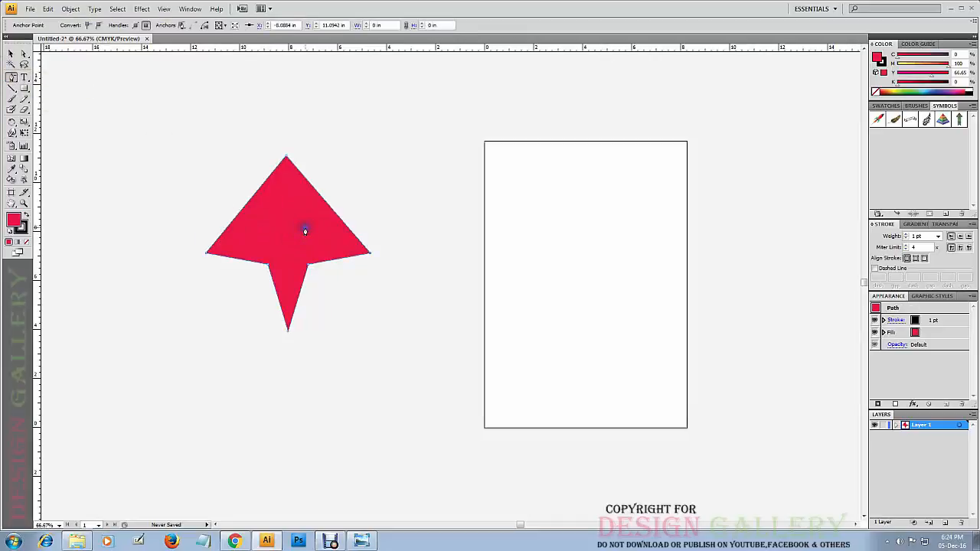
left_click(306, 269)
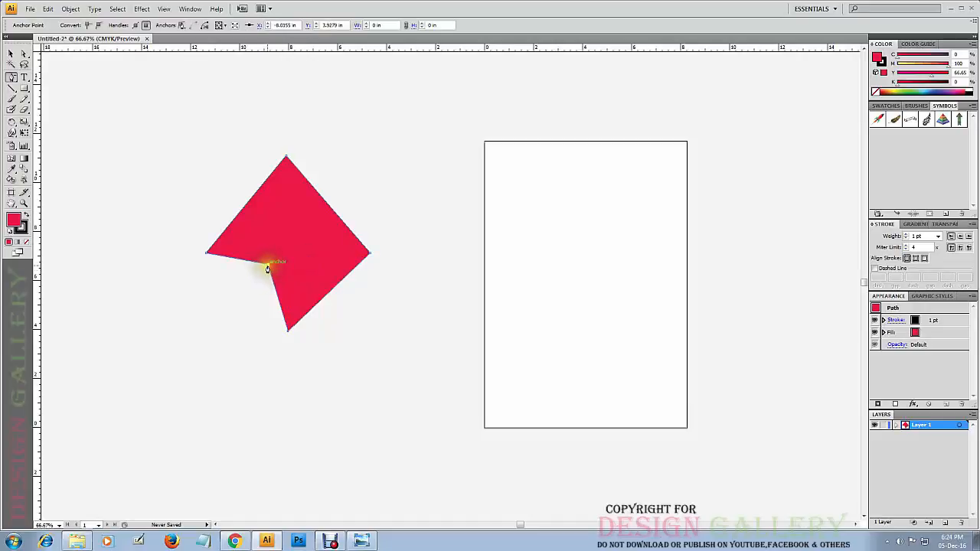
left_click(267, 268)
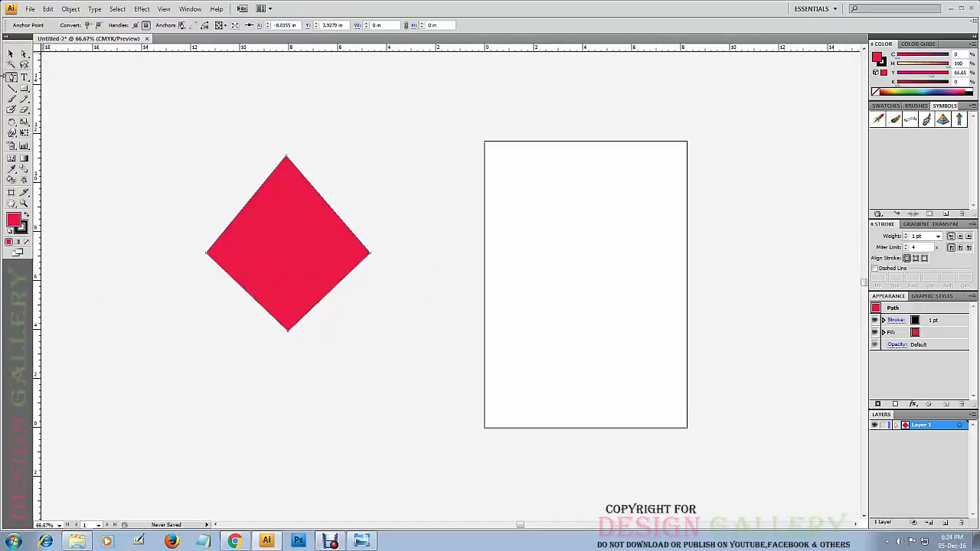
Add an anchor point near the middle of each of the diamond's four edges and deselect the shape.
left_click(13, 79)
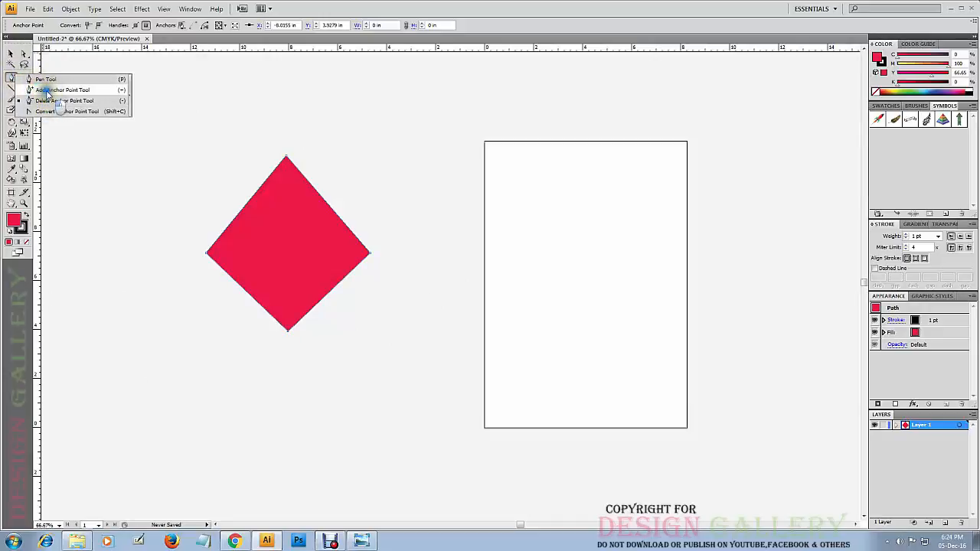
left_click(47, 110)
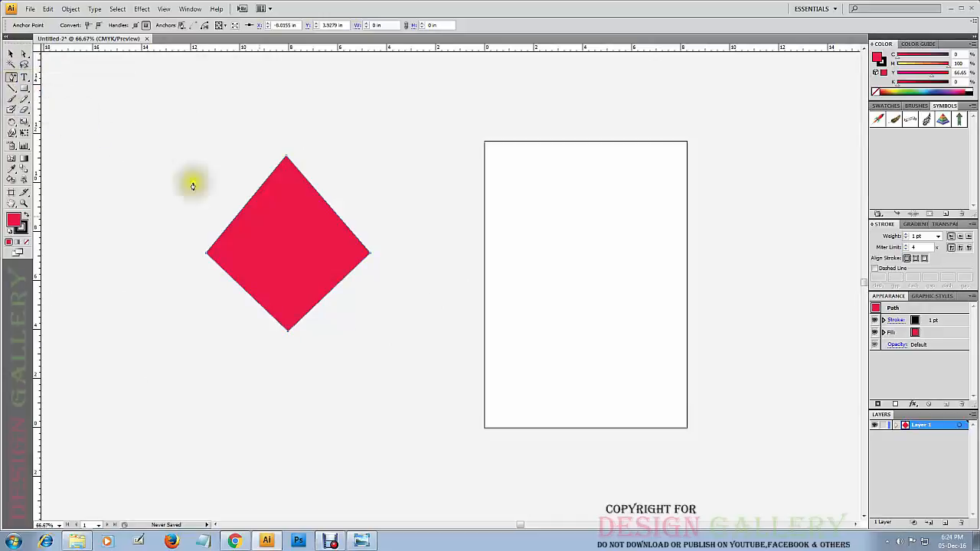
left_click(245, 208)
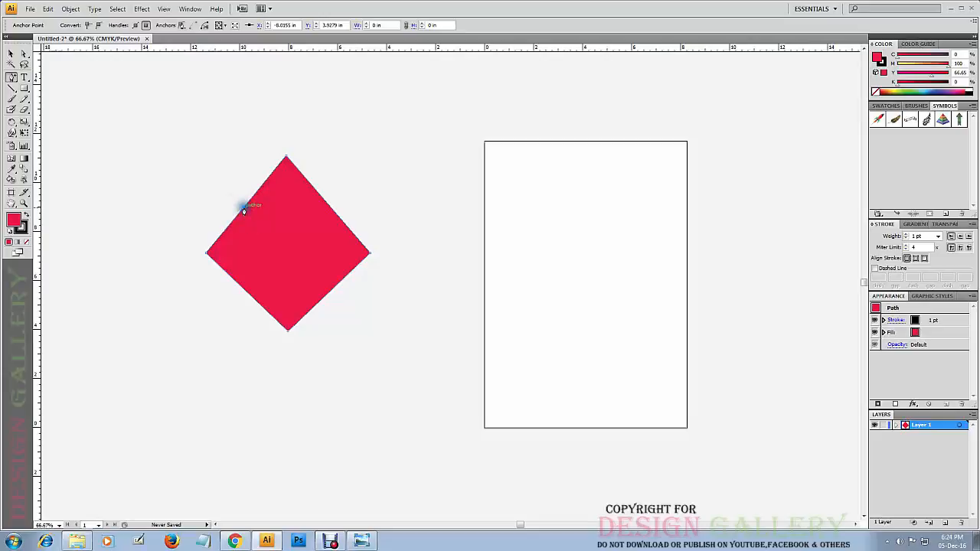
left_click(329, 208)
left_click(250, 292)
left_click(13, 59)
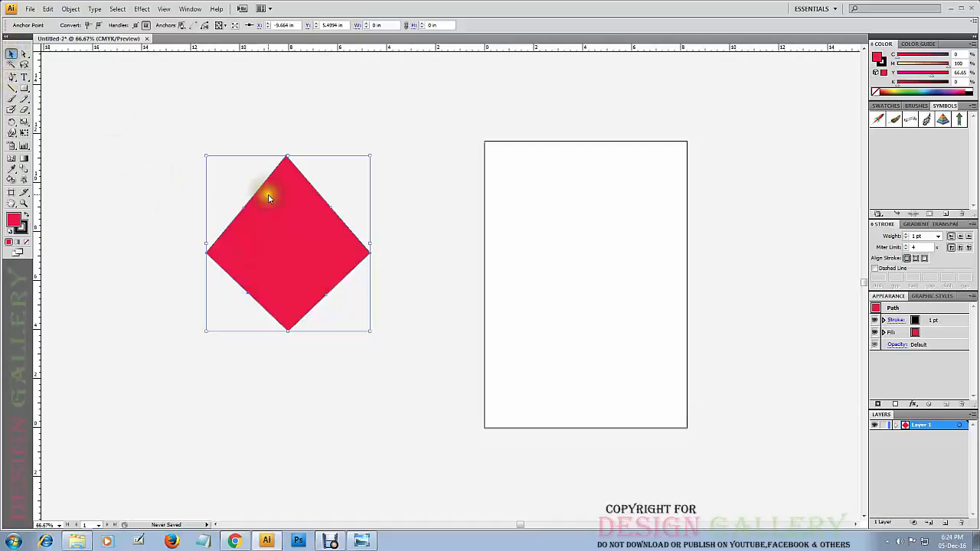
left_click(166, 144)
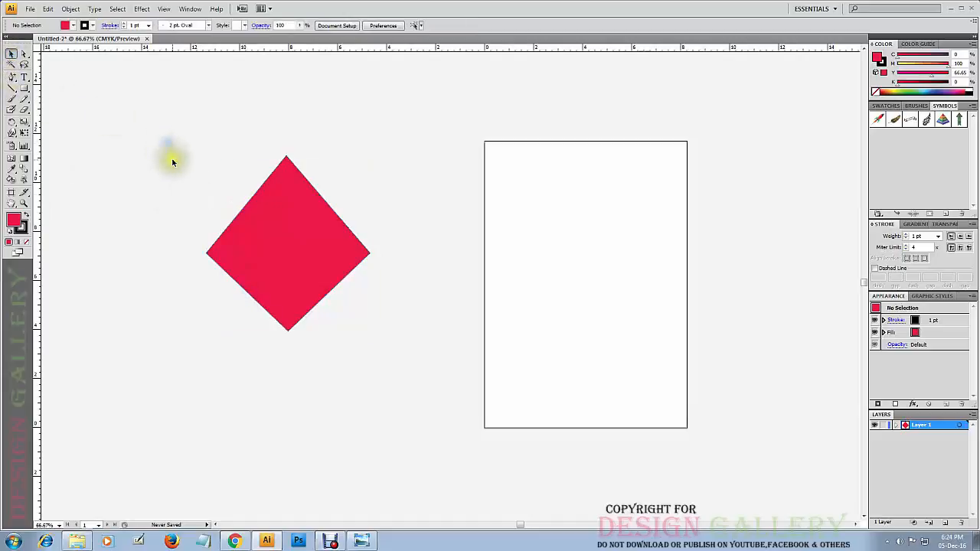
Pull the diamond's four mid-edge anchor points inward with the Direct Selection tool to reshape it into a four-pointed star.
left_click(24, 54)
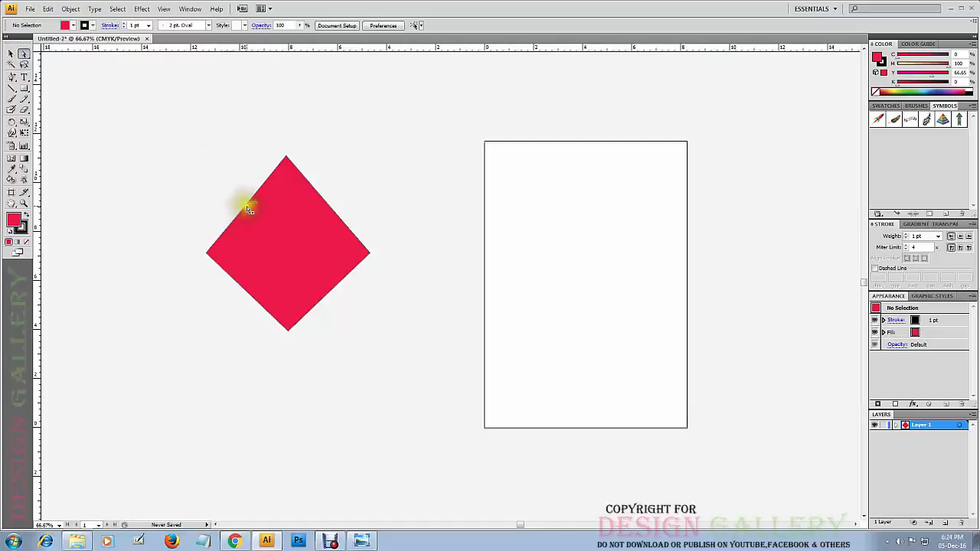
left_click_drag(244, 211, 298, 236)
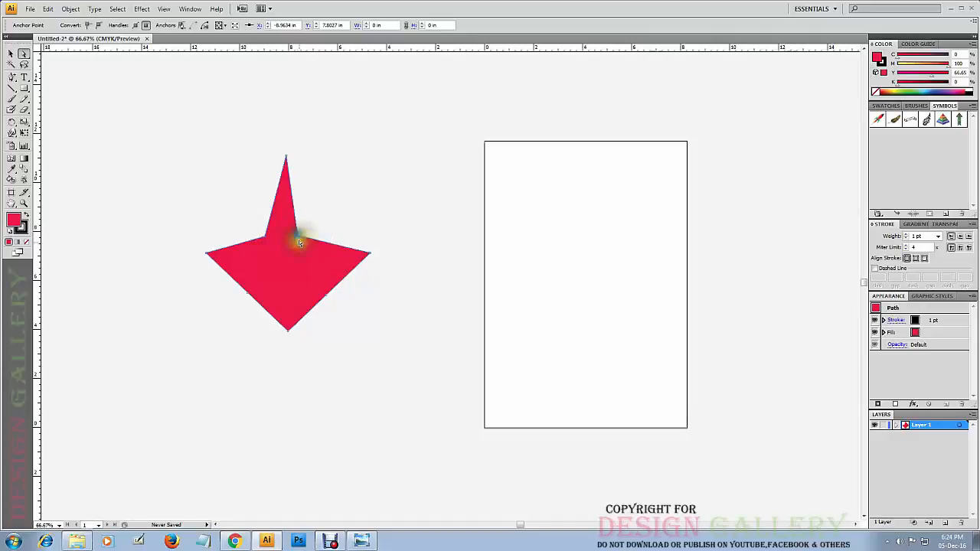
left_click_drag(323, 293, 299, 270)
left_click_drag(251, 294, 265, 267)
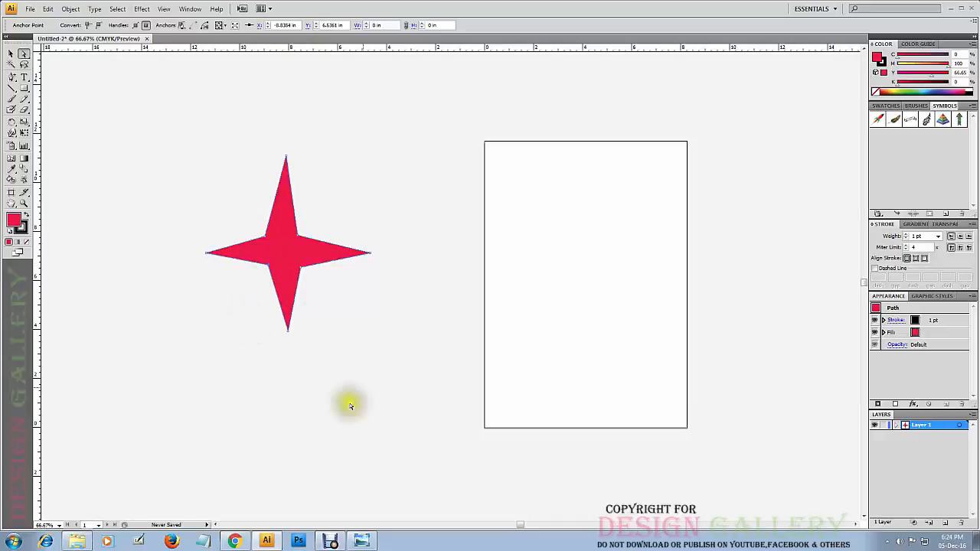
left_click(338, 193)
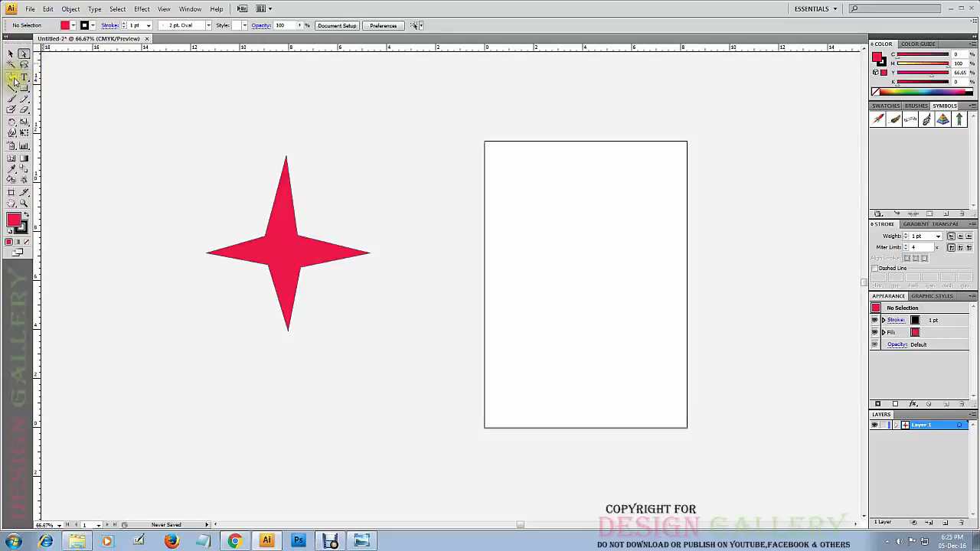
Try the Convert Anchor Point tool on the star's upper-right inner anchor point and deselect the star.
left_click_drag(13, 78, 107, 113)
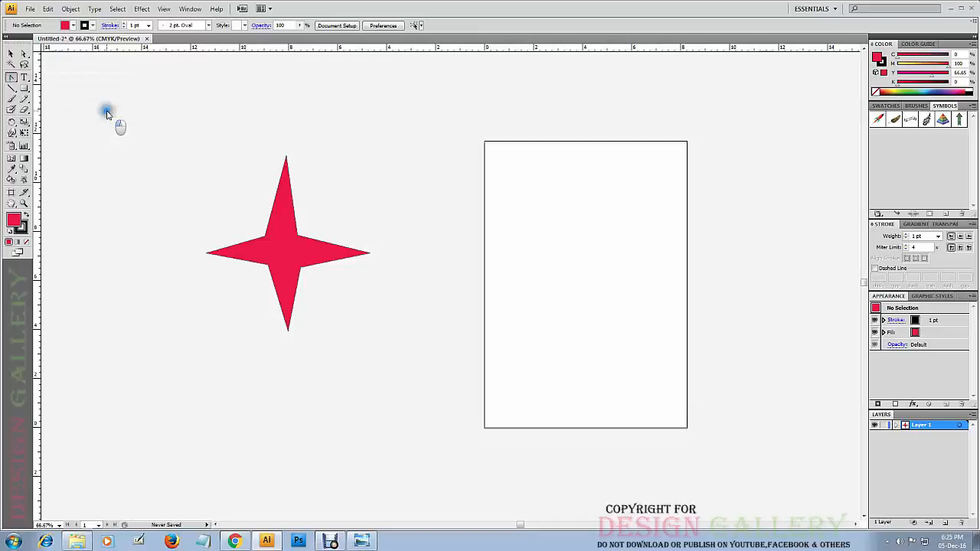
left_click(298, 237)
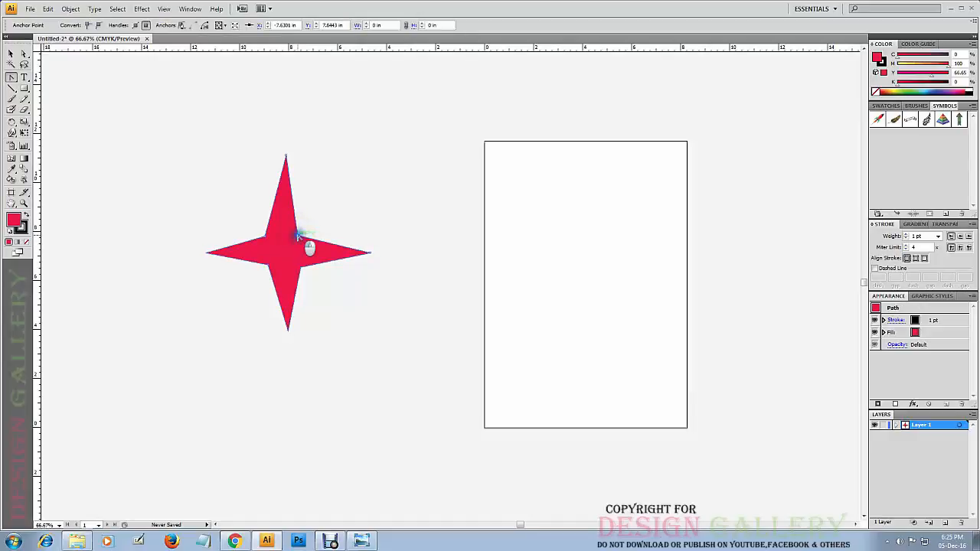
left_click_drag(298, 237, 298, 238)
left_click(12, 53)
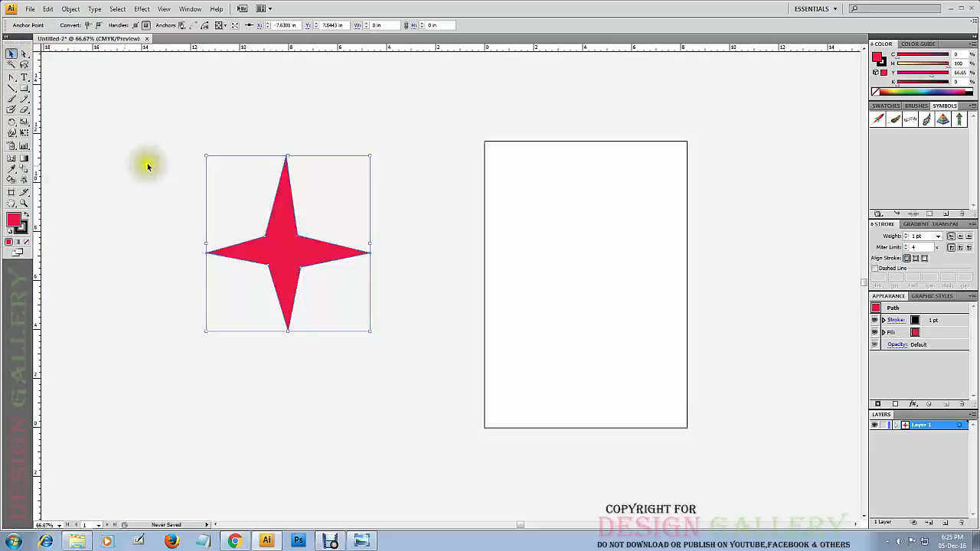
left_click(136, 209)
left_click(279, 256)
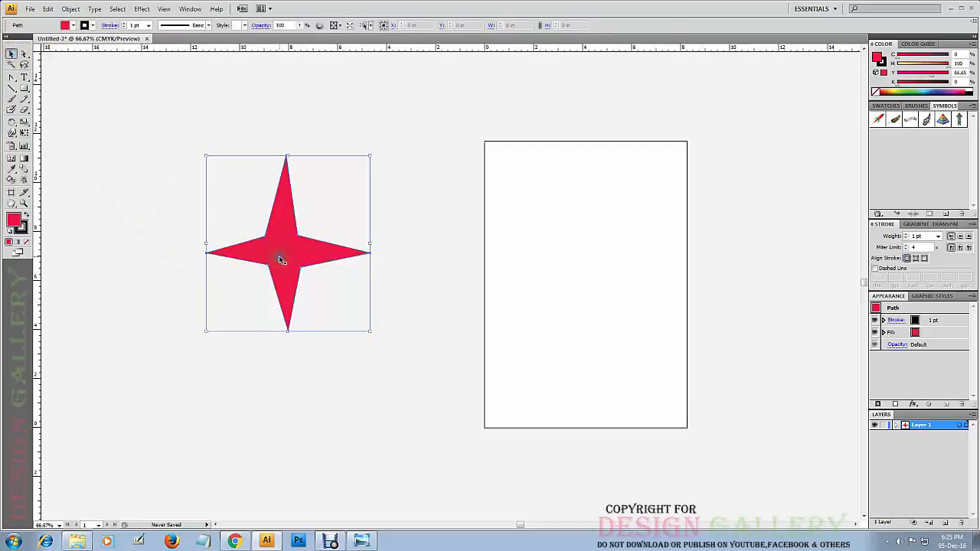
left_click(93, 169)
Convert the star's upper-right inner corner into a smooth curve with the Convert Anchor Point tool.
left_click(12, 79)
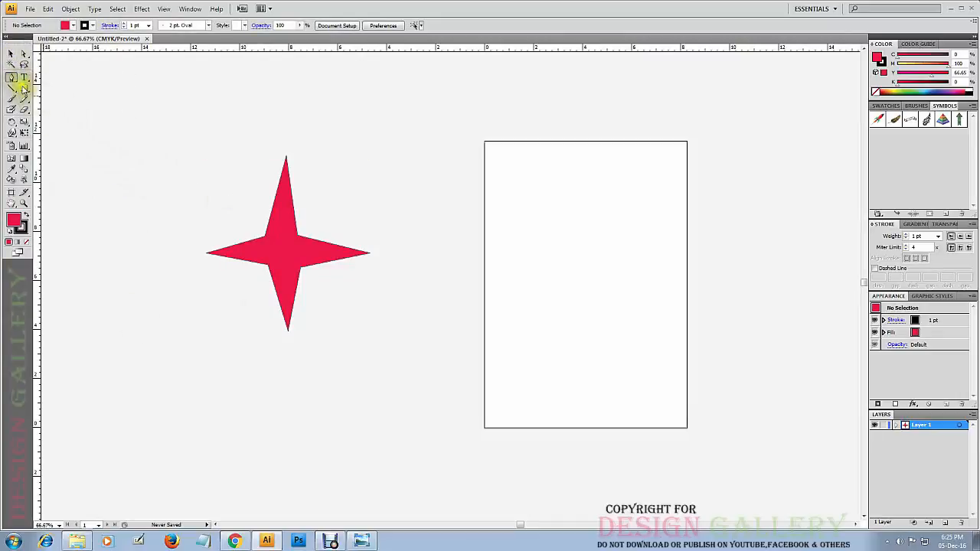
left_click(11, 78)
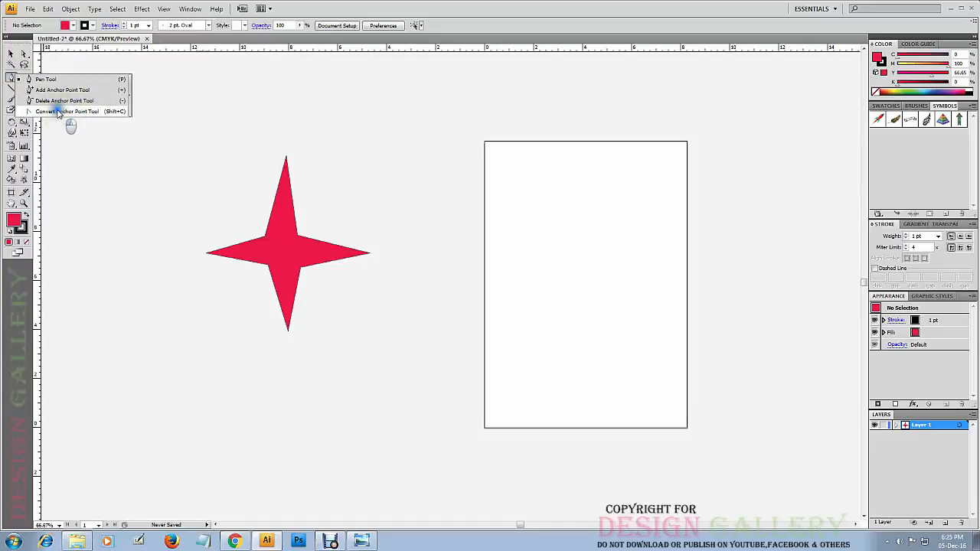
left_click(57, 112)
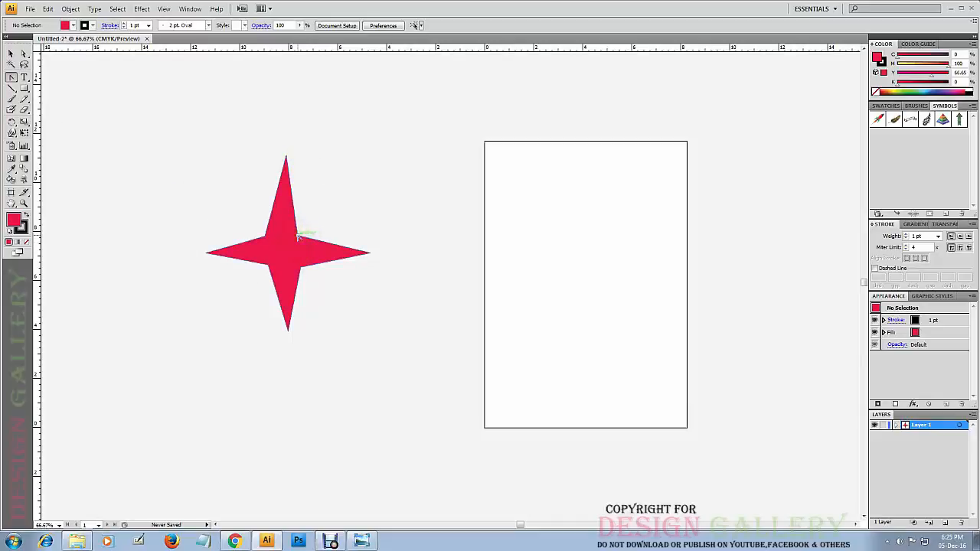
left_click_drag(297, 236, 310, 262)
left_click_drag(310, 262, 312, 265)
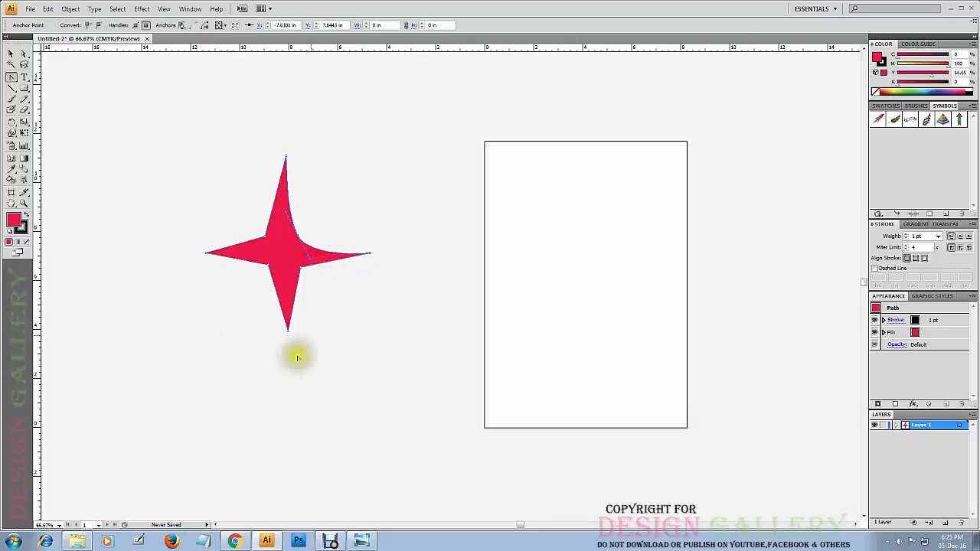
left_click(290, 220)
left_click(286, 214)
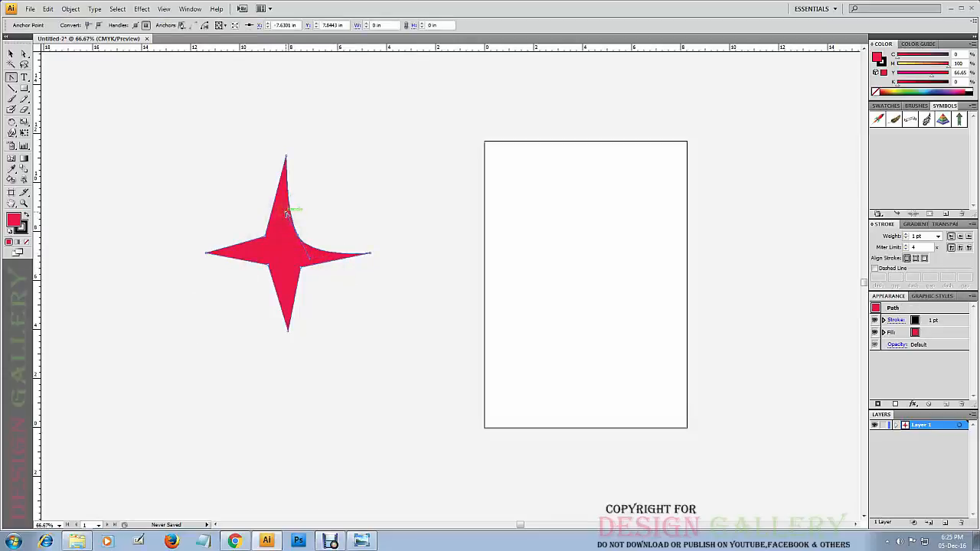
left_click(286, 215)
left_click(310, 267)
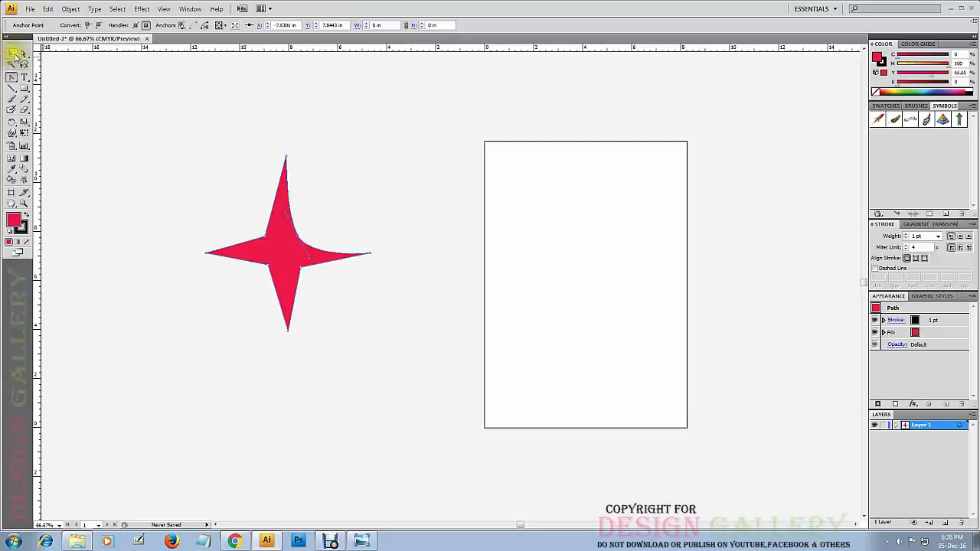
Select and deselect the whole star to examine its curved upper-right inner edge.
left_click(22, 55)
left_click(12, 54)
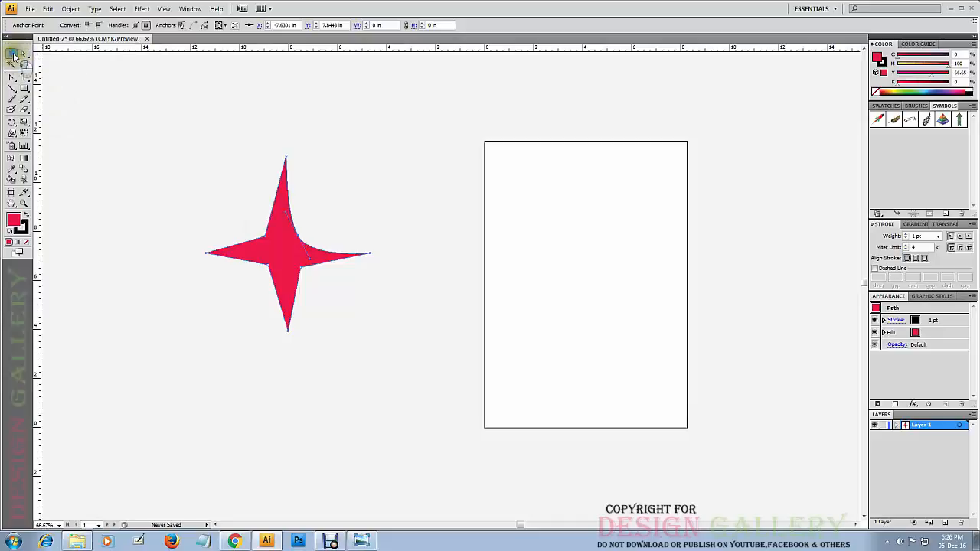
left_click(224, 116)
left_click(302, 248)
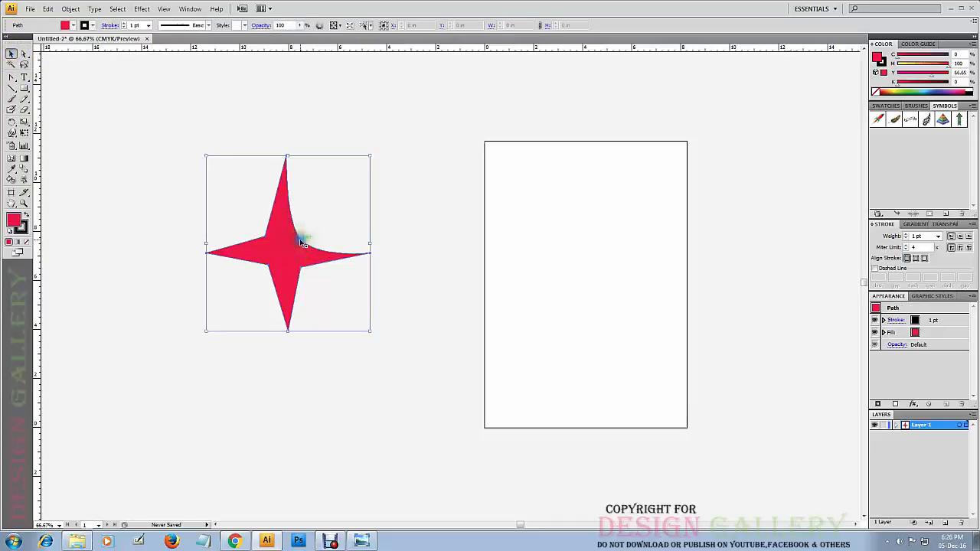
left_click(216, 136)
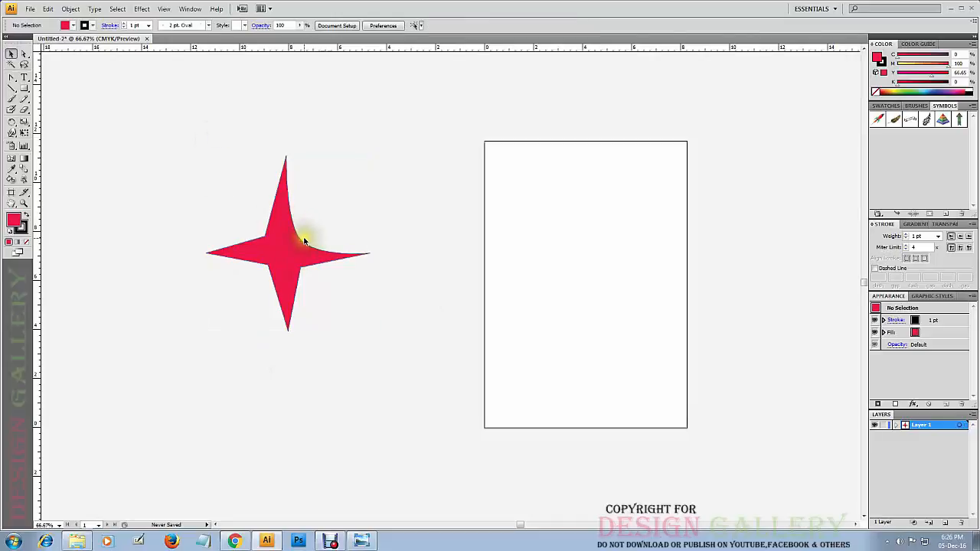
left_click(303, 245)
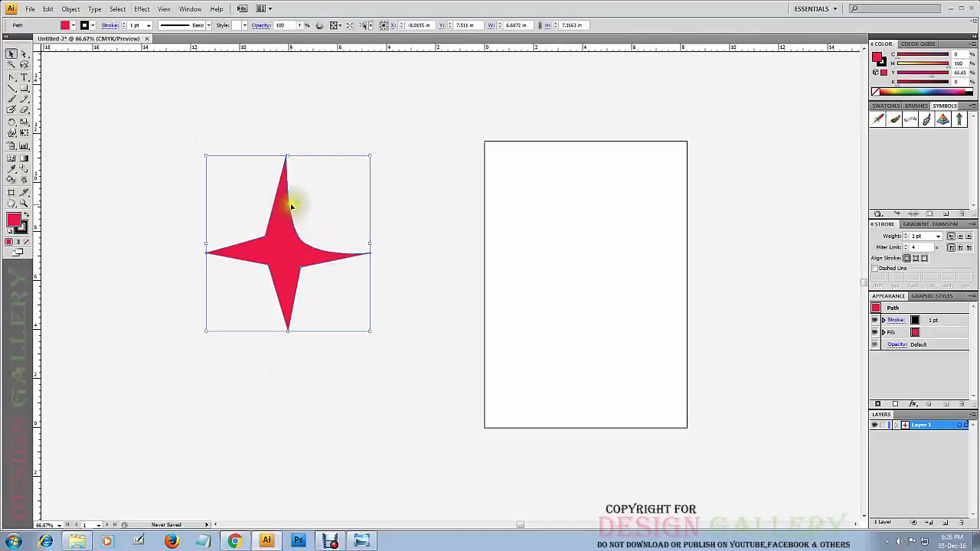
left_click(241, 118)
left_click(312, 247)
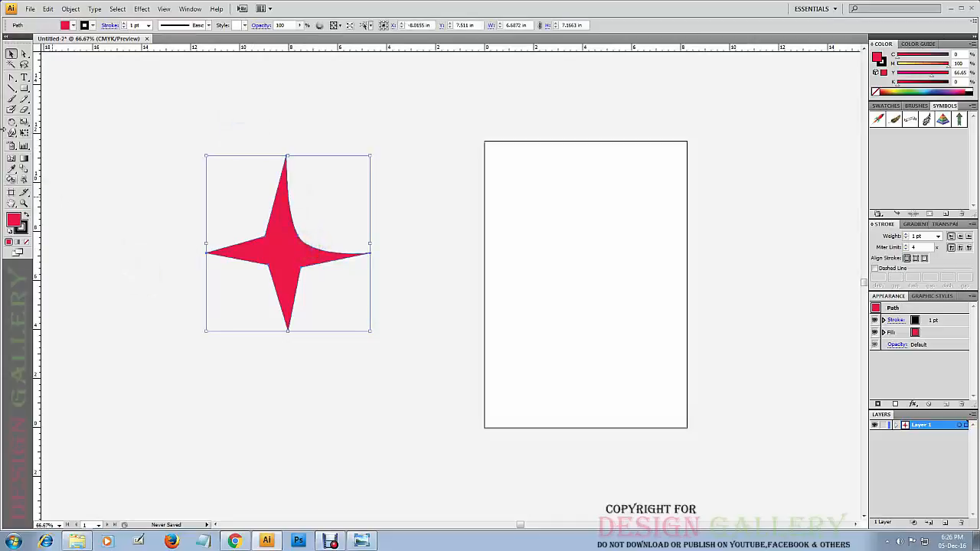
Convert the star's lower-left and upper-left inner corners into smooth curves with the Convert Anchor Point tool.
left_click(23, 55)
left_click_drag(12, 80, 40, 113)
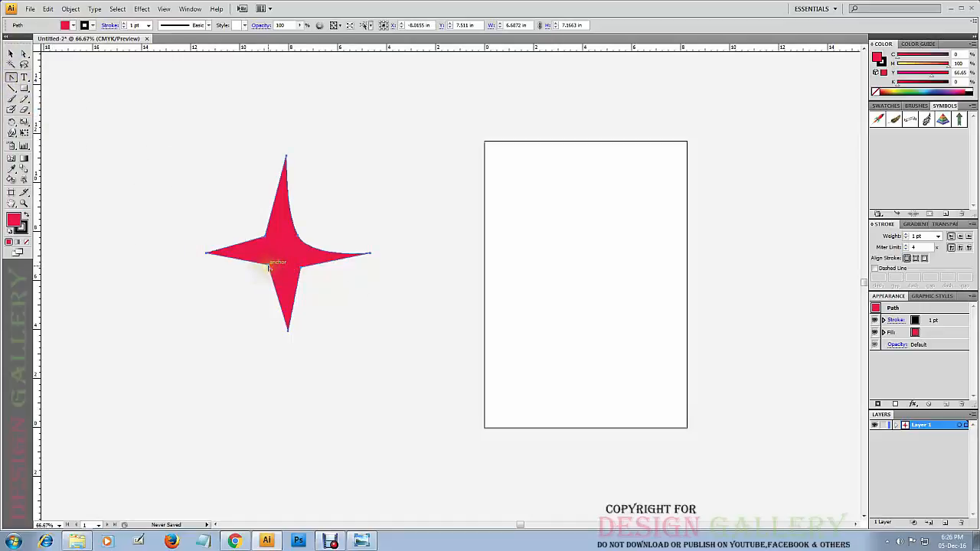
left_click_drag(269, 265, 252, 261)
left_click_drag(239, 238, 249, 262)
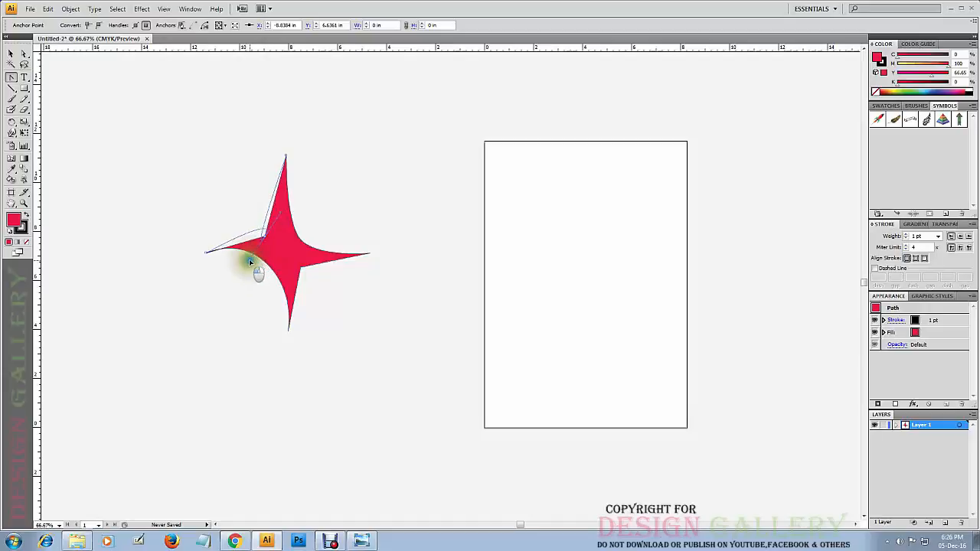
left_click_drag(271, 223, 293, 226)
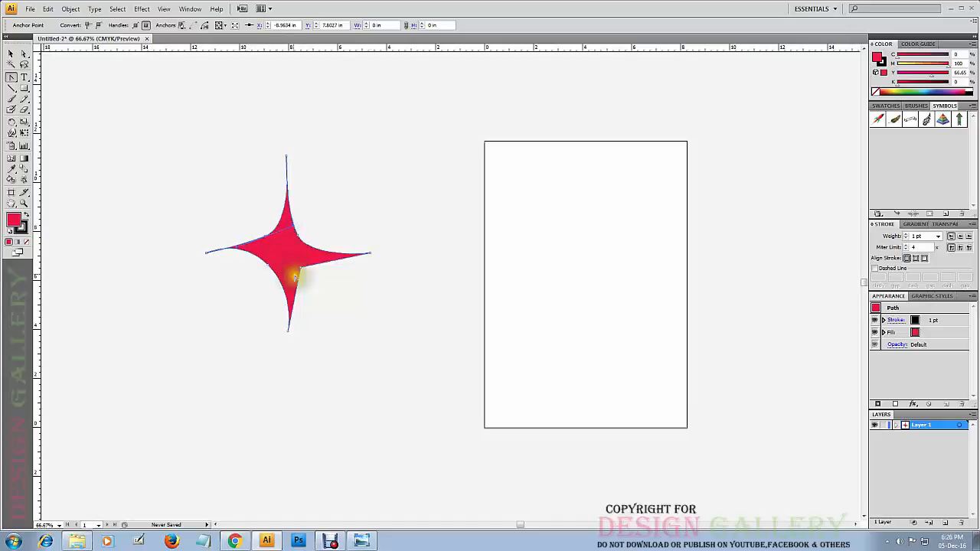
Move the whole star down and slightly away from the artboard with the Direct Selection tool.
left_click(13, 54)
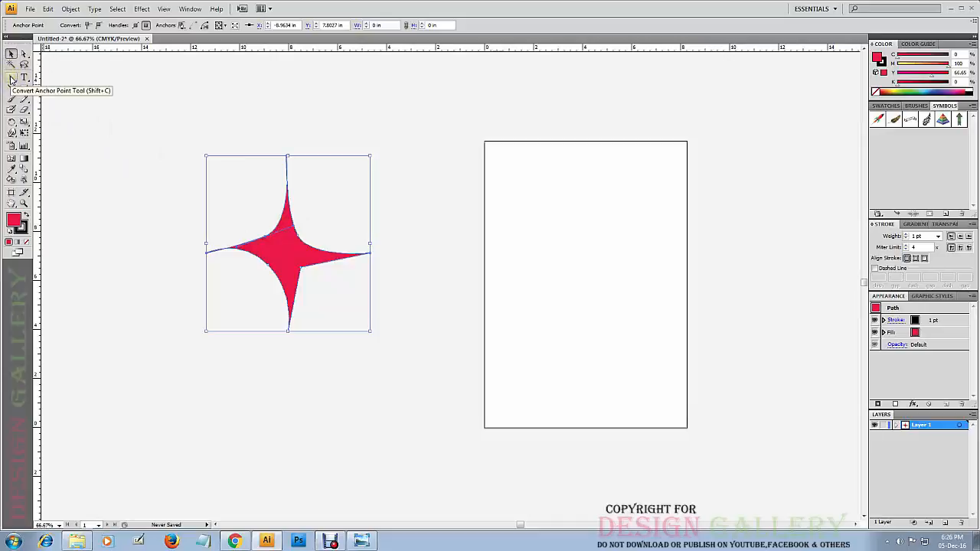
left_click(265, 236)
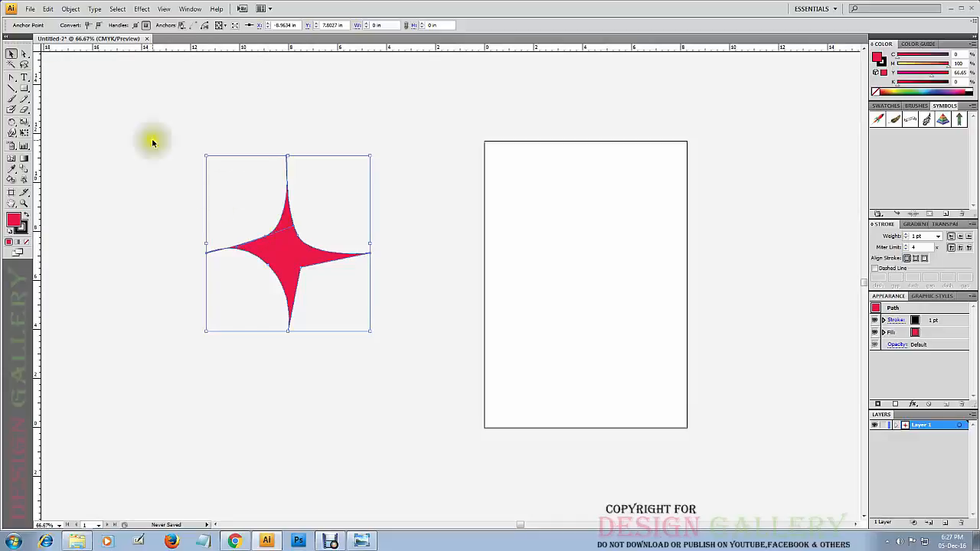
left_click(23, 56)
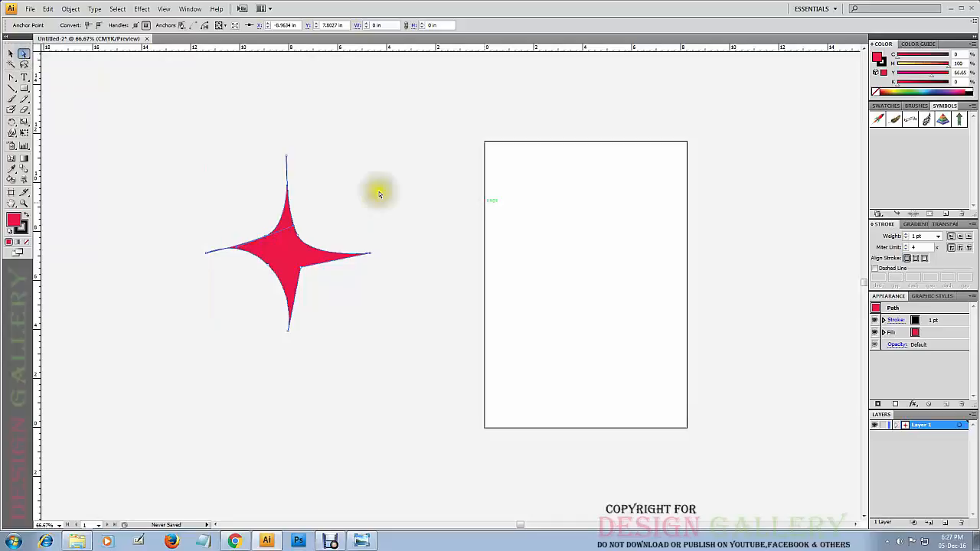
left_click(337, 205)
left_click_drag(284, 208, 260, 249)
Swing the direction handle of the upper-right inner anchor point nearly vertical and lengthen it to bulge the star's upper arm outward.
left_click(24, 203)
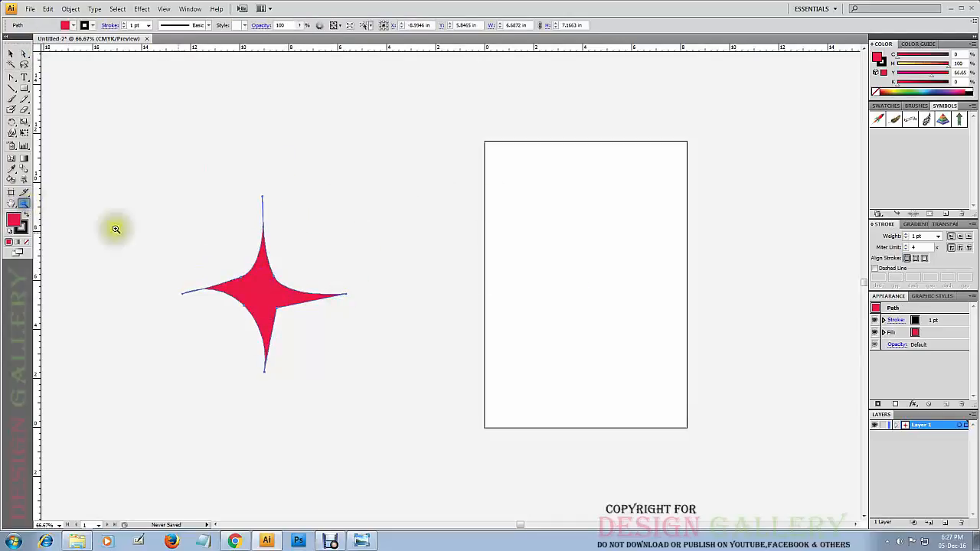
left_click_drag(345, 186, 168, 375)
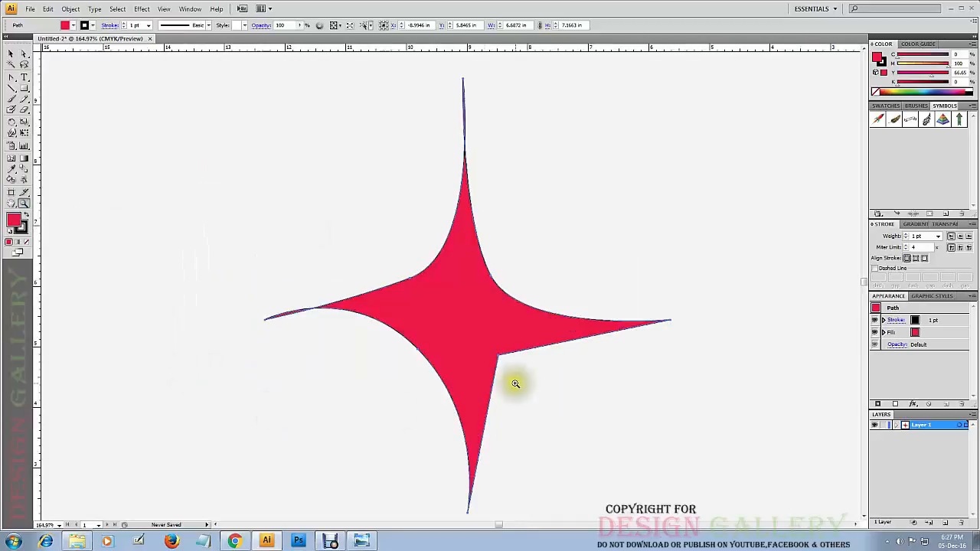
left_click(23, 54)
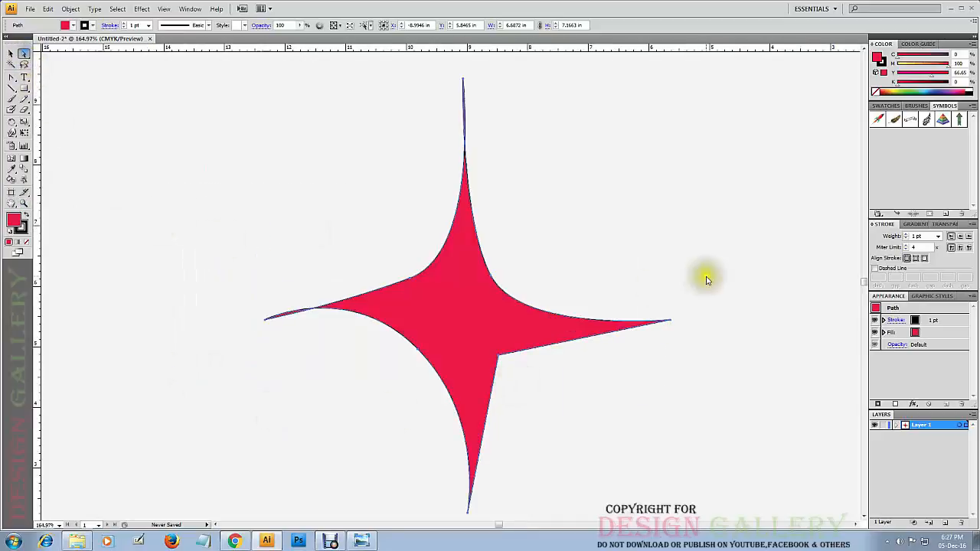
left_click(551, 205)
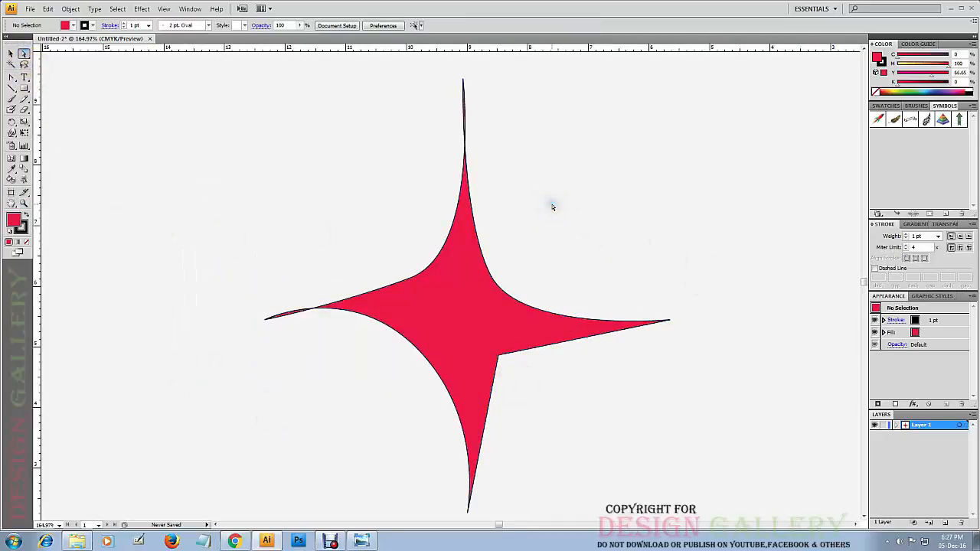
left_click(493, 277)
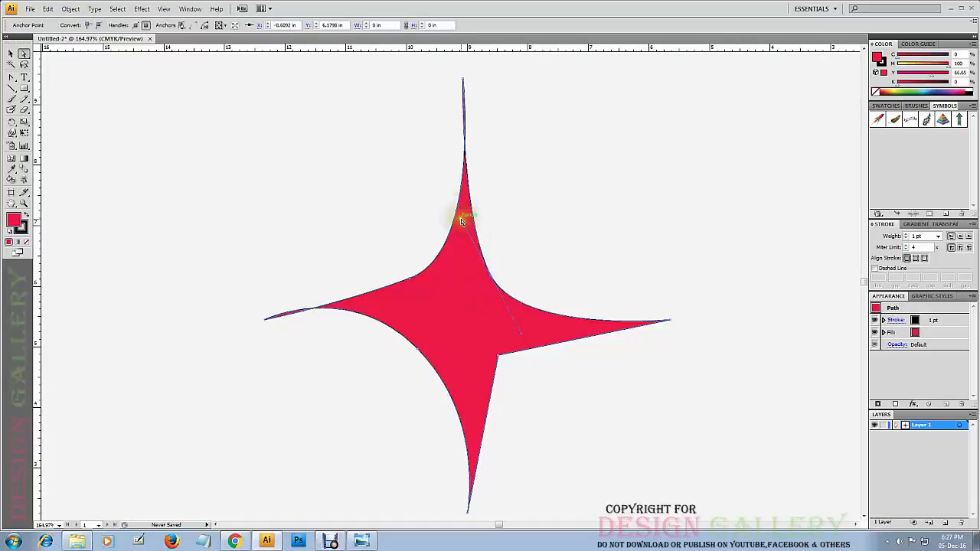
left_click_drag(462, 221, 478, 210)
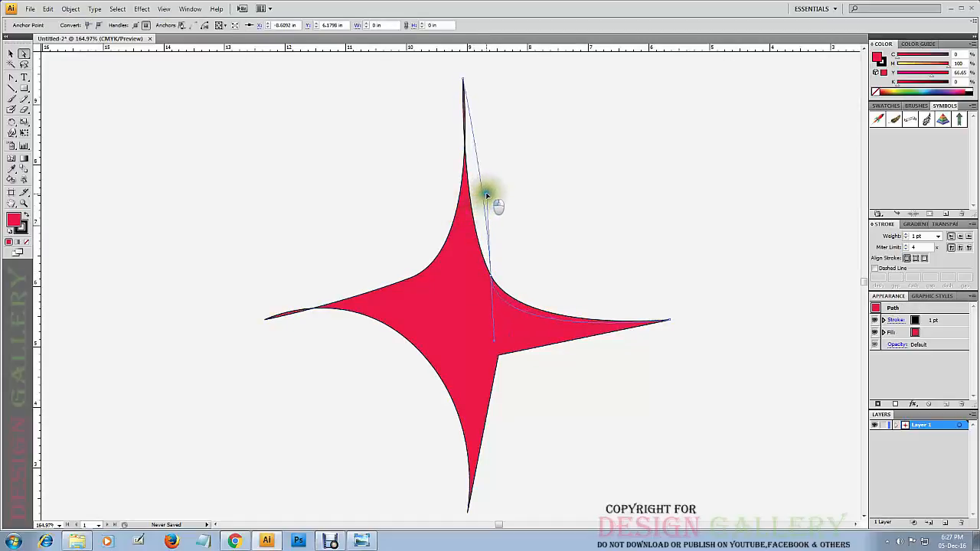
left_click_drag(493, 165, 493, 157)
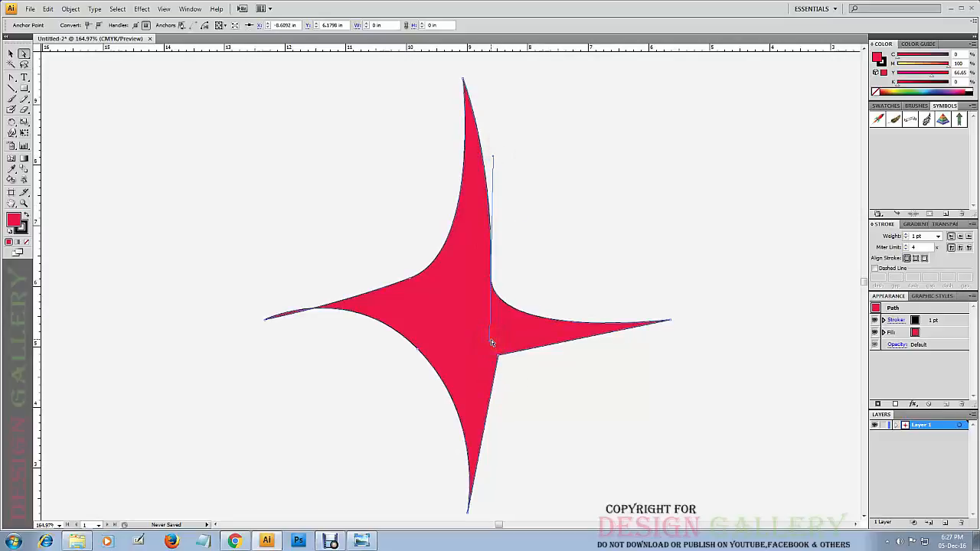
Adjust the direction handles of the upper-left and lower-left inner anchor points to bend the left arm and widen the lower arm.
left_click(411, 277)
left_click_drag(342, 314, 286, 278)
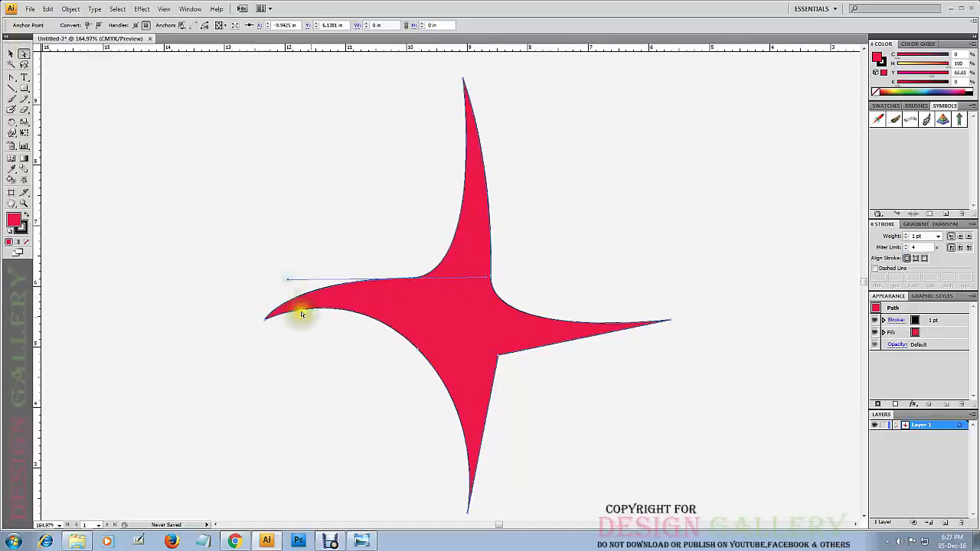
left_click(415, 353)
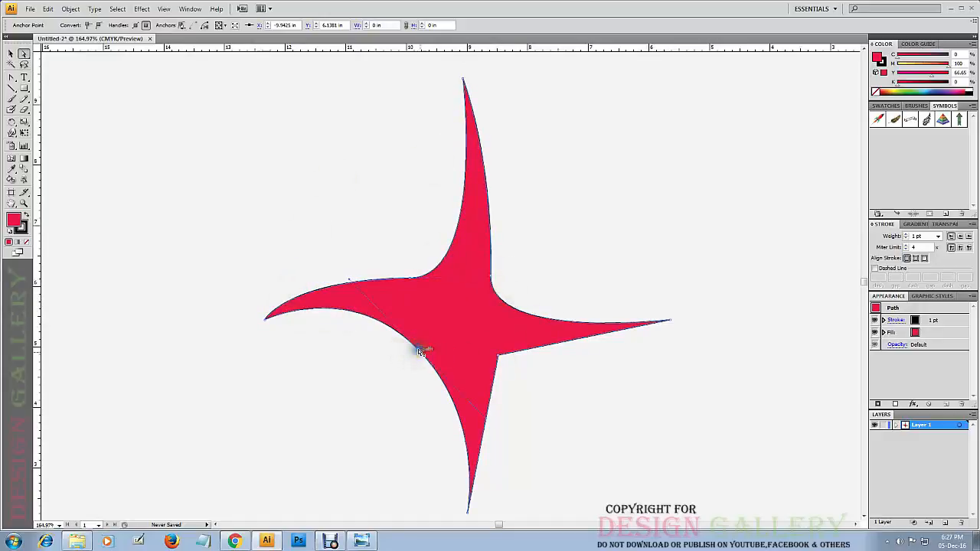
left_click_drag(486, 421, 427, 416)
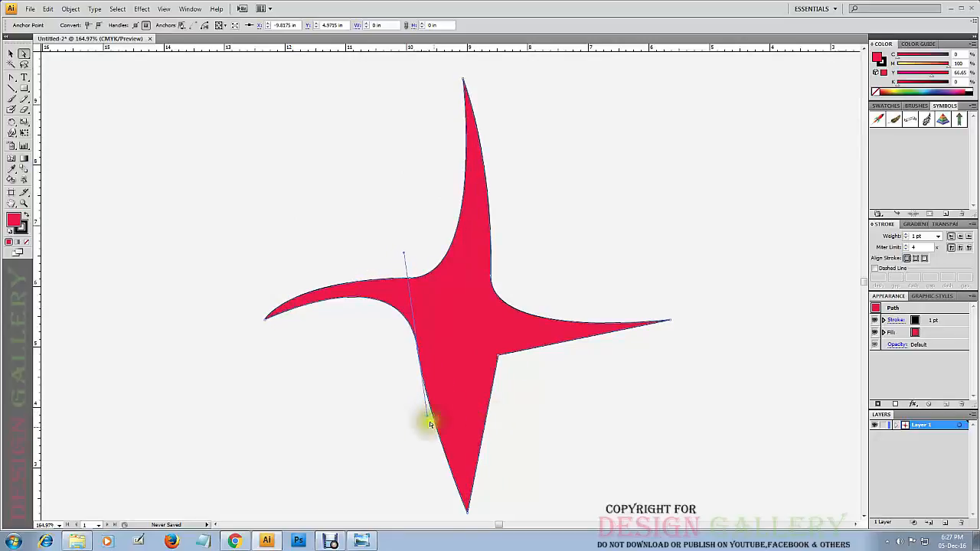
left_click(500, 356)
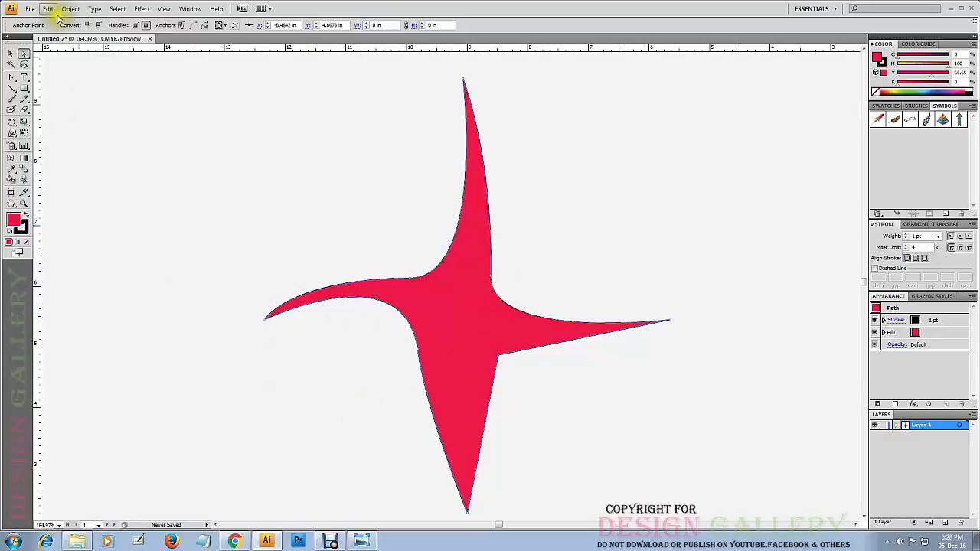
Move the whole reshaped star slightly up and to the left with the Selection tool.
left_click(12, 53)
left_click(538, 196)
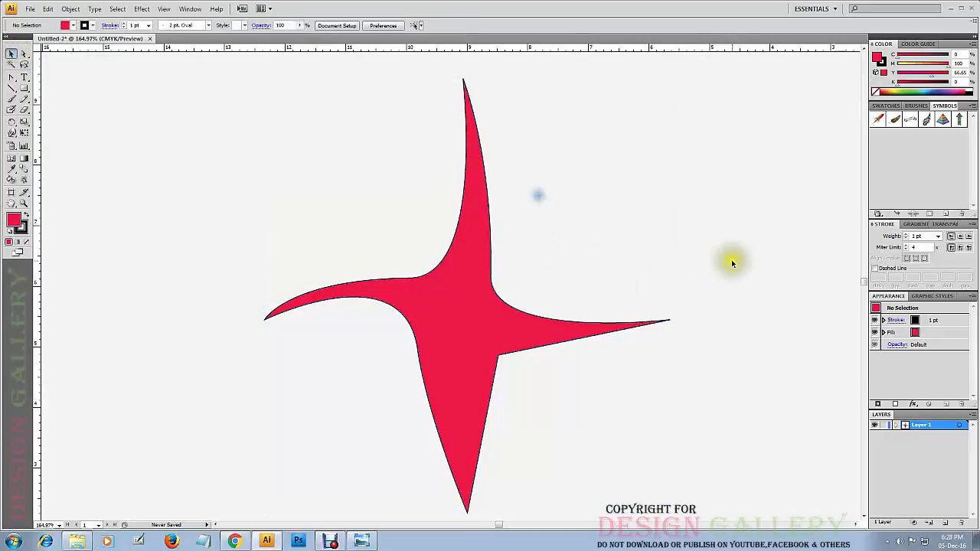
left_click(499, 354)
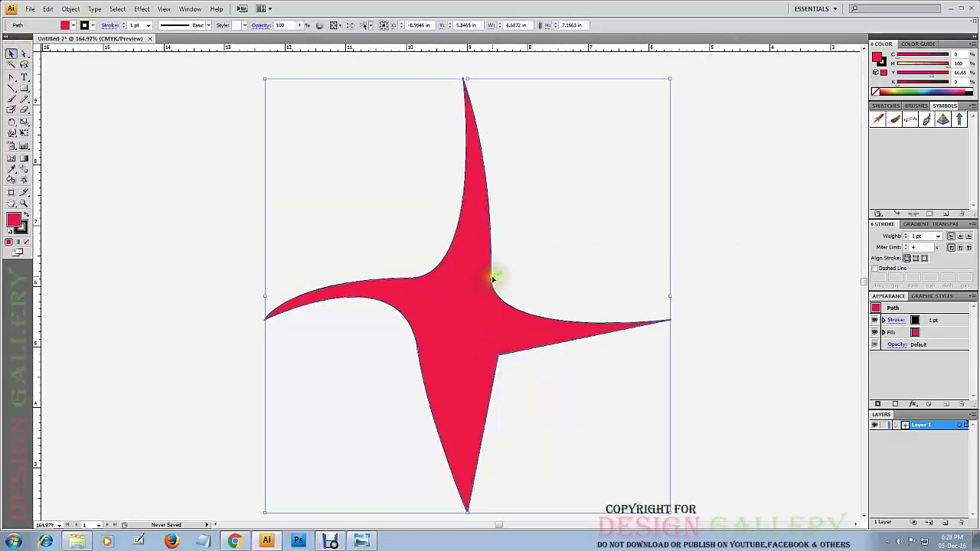
left_click(684, 188)
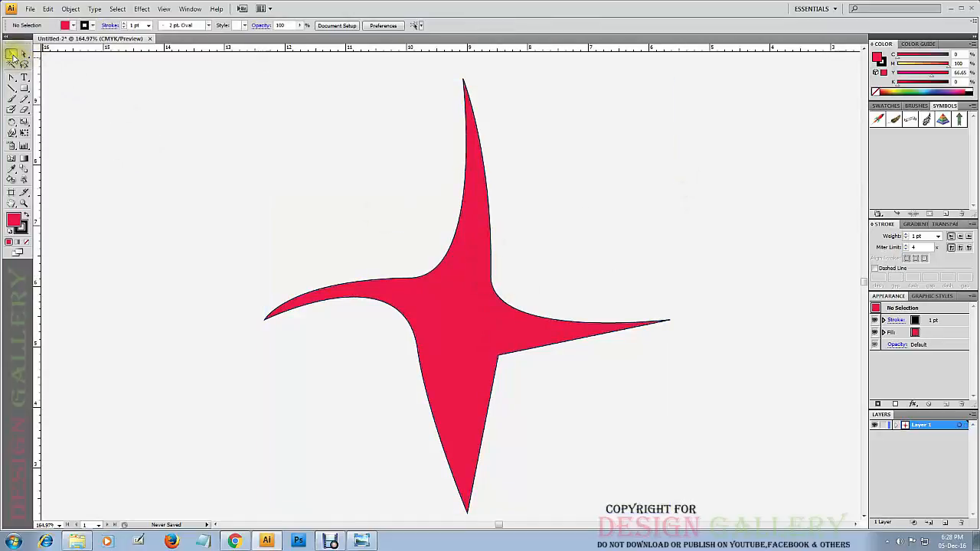
left_click_drag(470, 298, 445, 291)
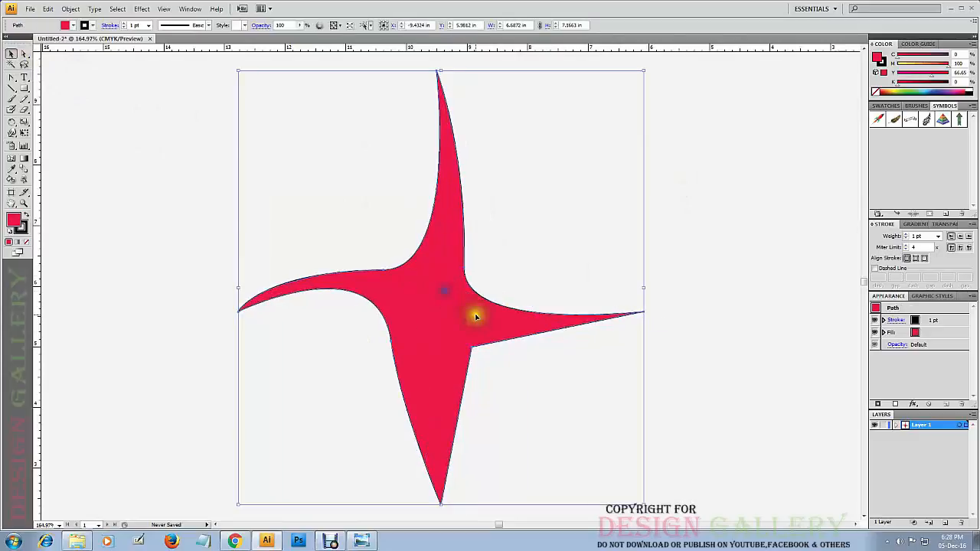
Deselect the star and inspect its upper arm at high magnification as well as the whole drawing beside the artboard.
left_click(697, 211)
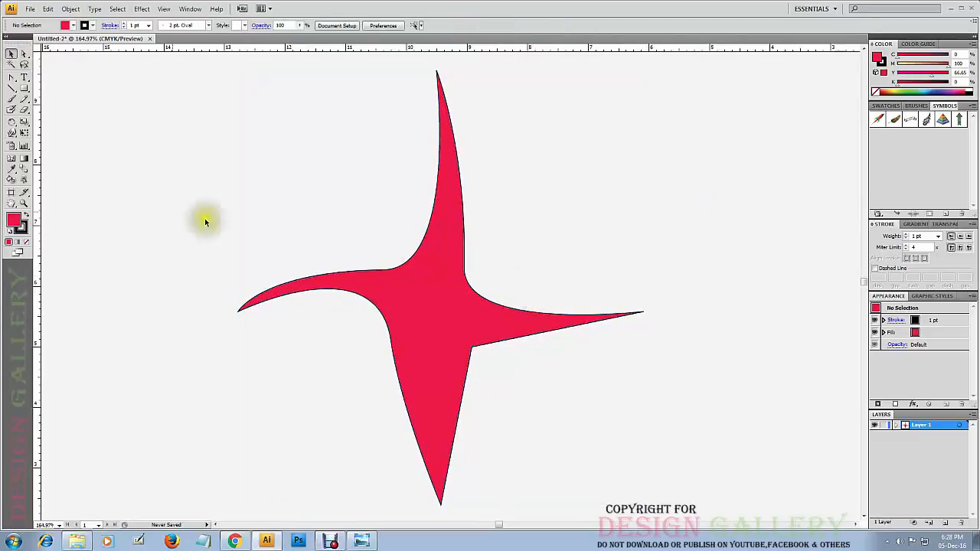
left_click(11, 79)
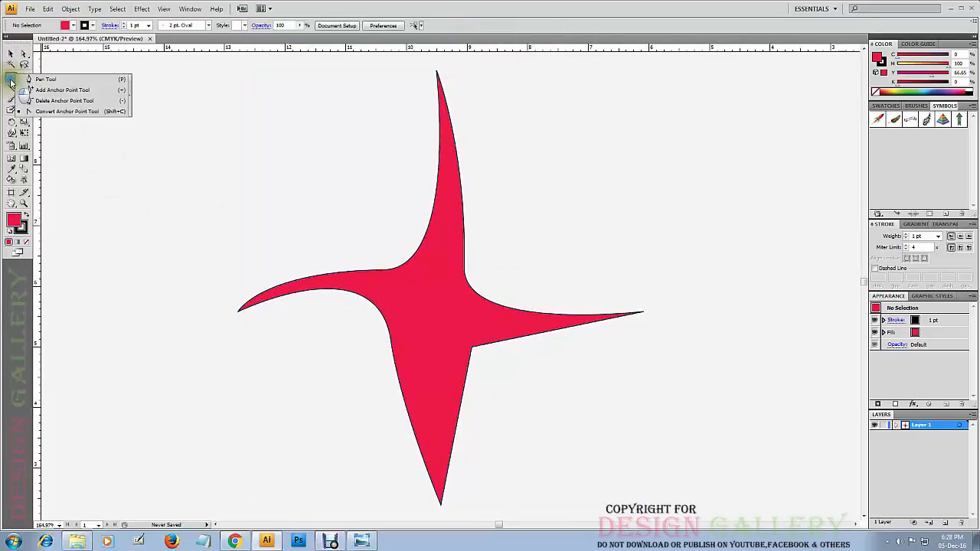
left_click(39, 84)
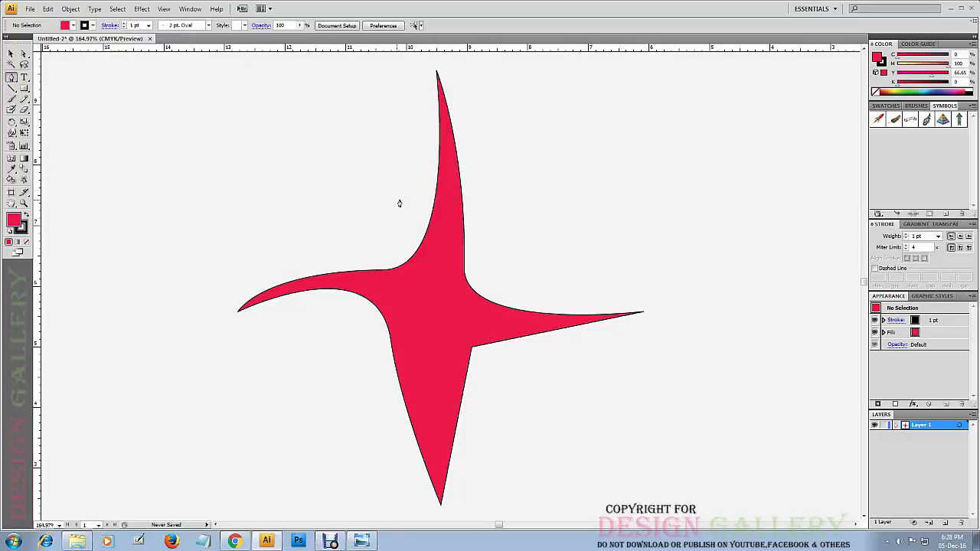
left_click(14, 102)
left_click(24, 203)
left_click(457, 255)
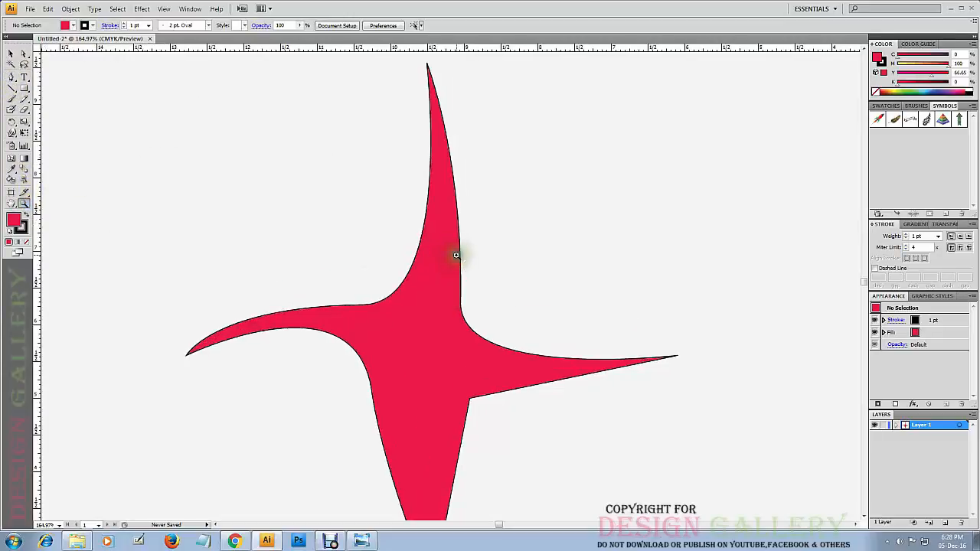
left_click(457, 256)
left_click(457, 256)
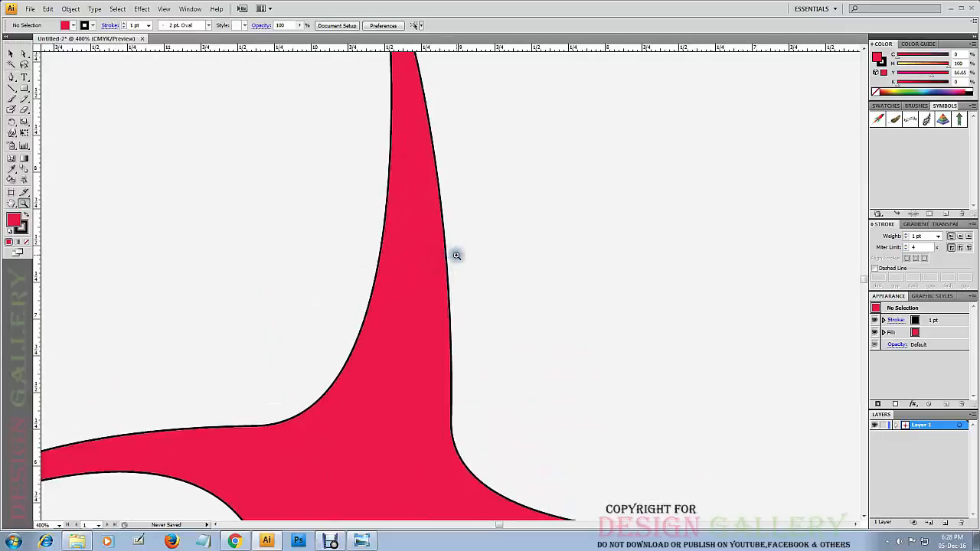
left_click(419, 272, "alt")
left_click(419, 272, "alt")
left_click(419, 272, "alt")
left_click(419, 273, "alt")
left_click(490, 402, "alt")
left_click(496, 352, "alt")
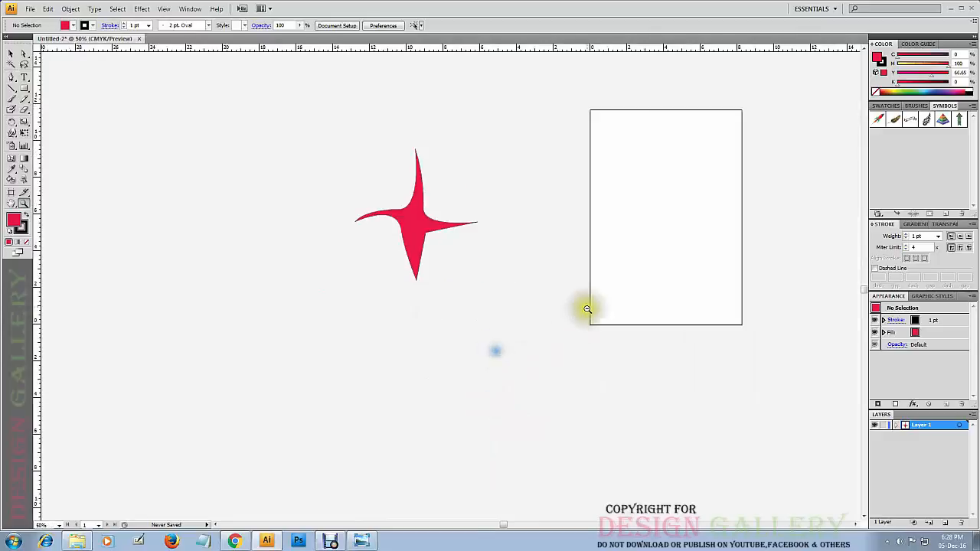
left_click_drag(407, 163, 209, 215)
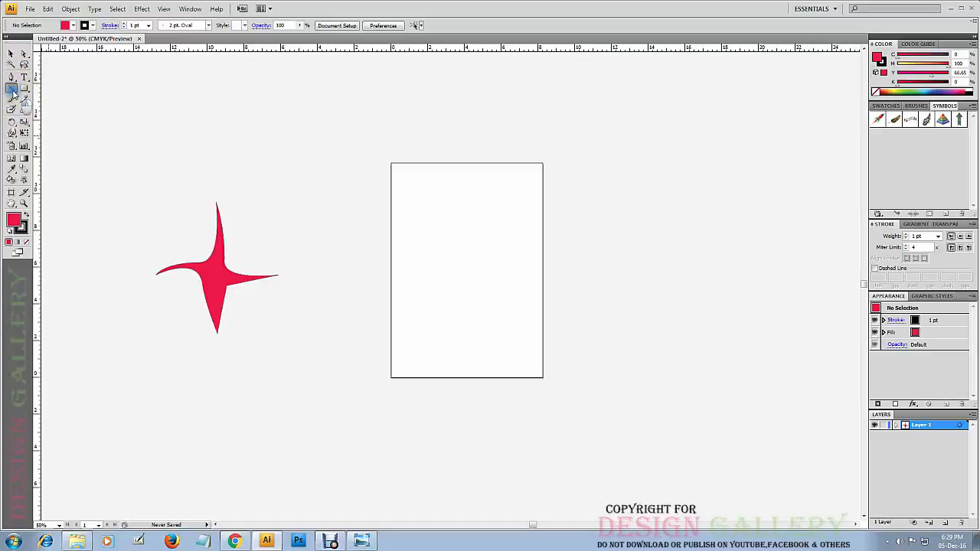
left_click_drag(13, 92, 58, 92)
left_click(407, 288)
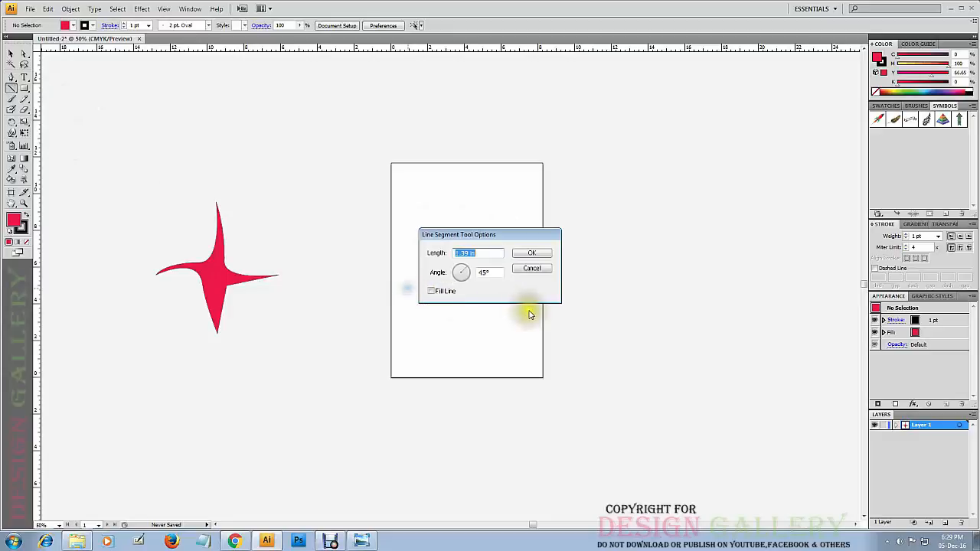
left_click(524, 268)
left_click(415, 268)
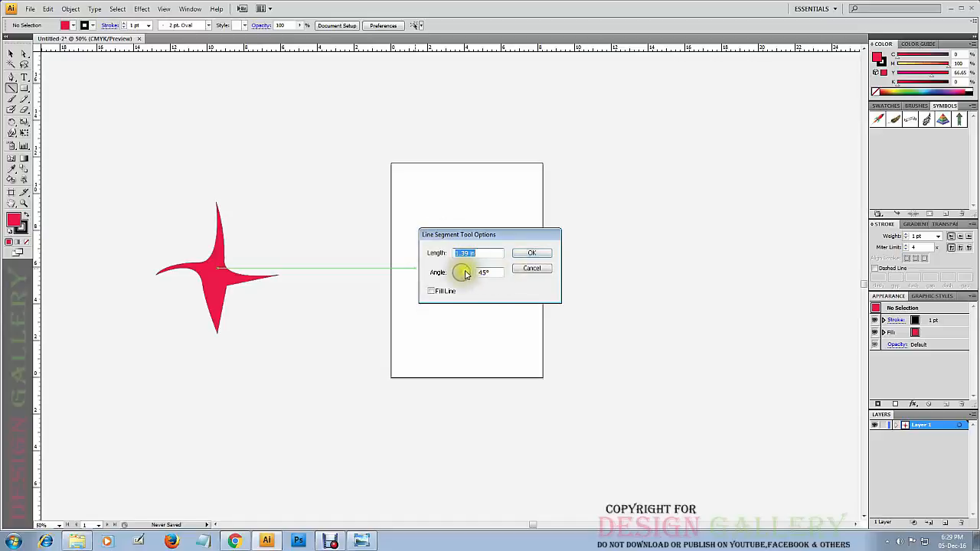
mouse_move(464, 273)
left_mouse_down()
mouse_move(450, 275)
mouse_move(465, 272)
left_mouse_up()
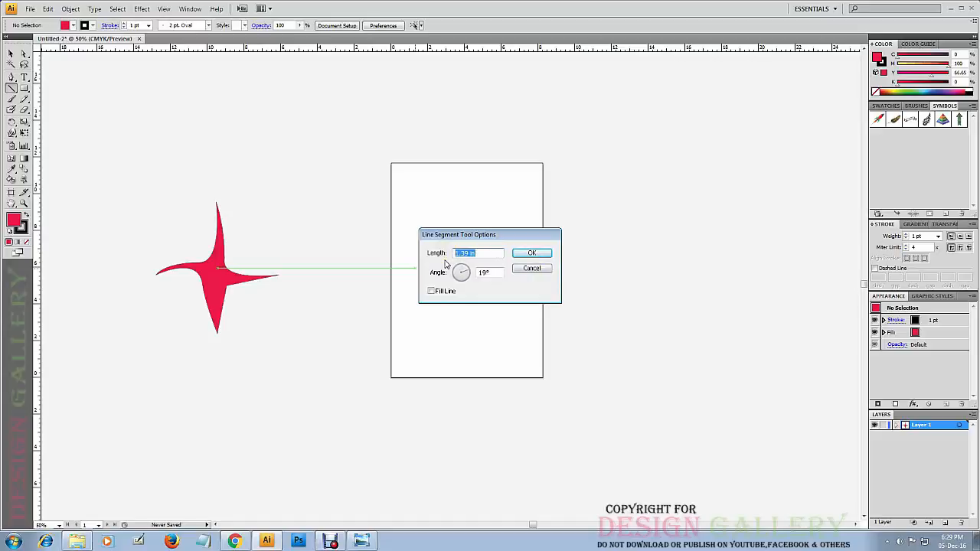
left_click(520, 272)
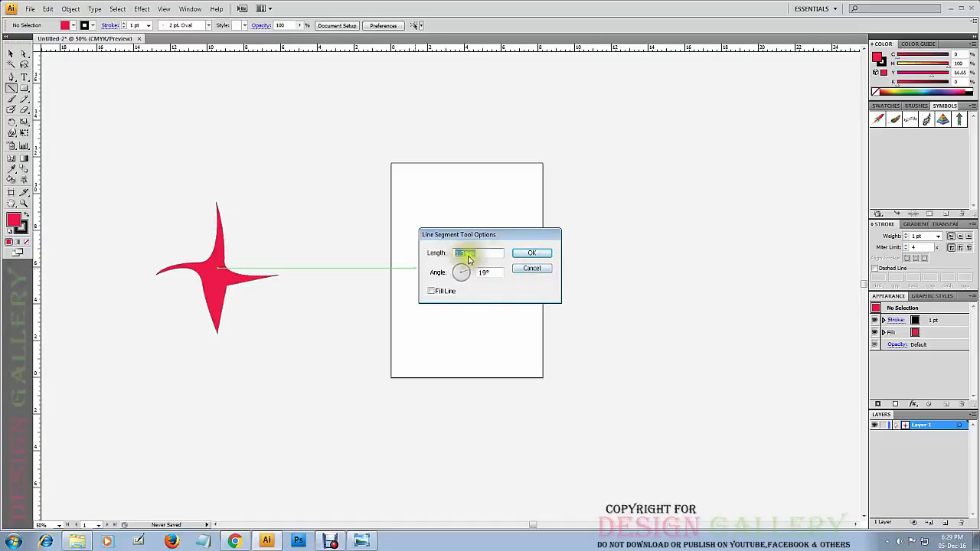
left_click(531, 270)
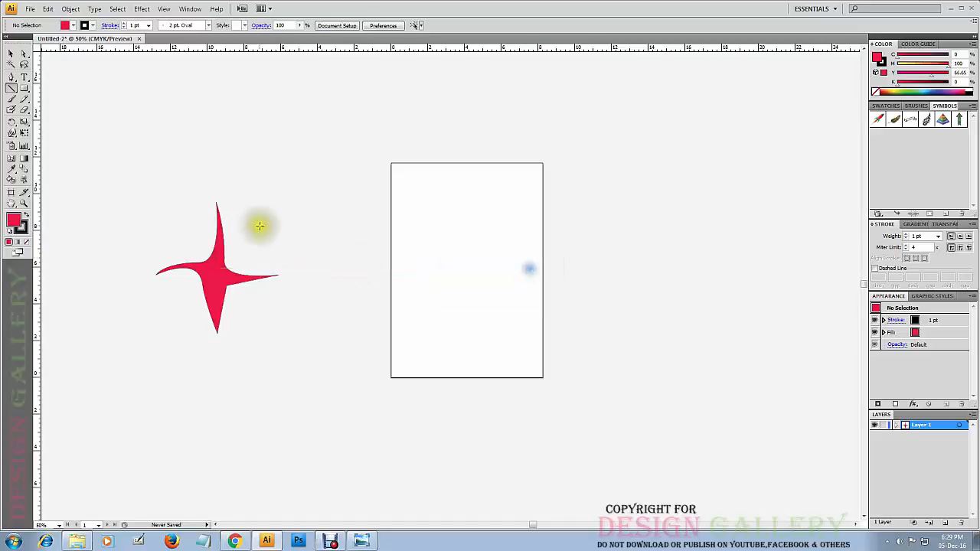
Draw a perfectly horizontal line about 10.6 in long below the star with the Line Segment tool.
left_click_drag(314, 375, 308, 403)
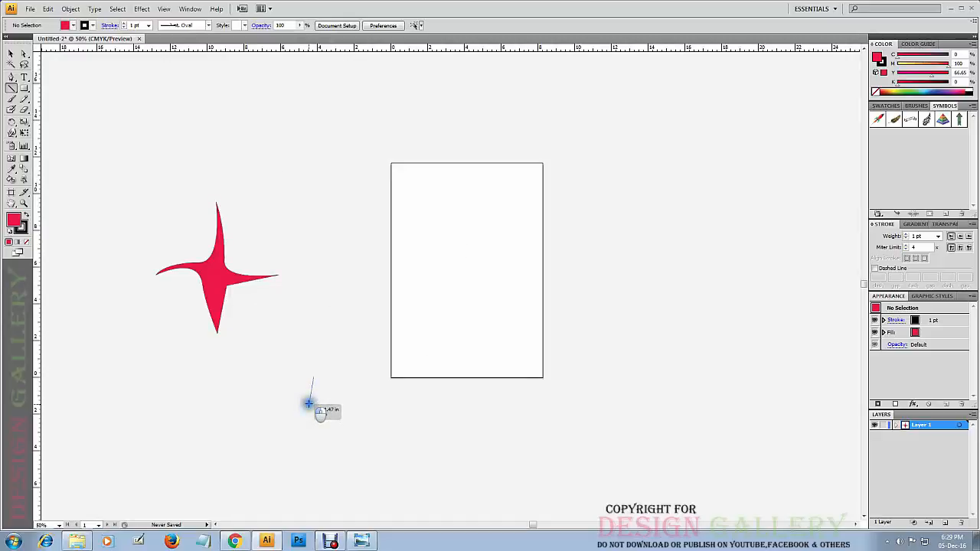
left_click_drag(309, 403, 349, 390)
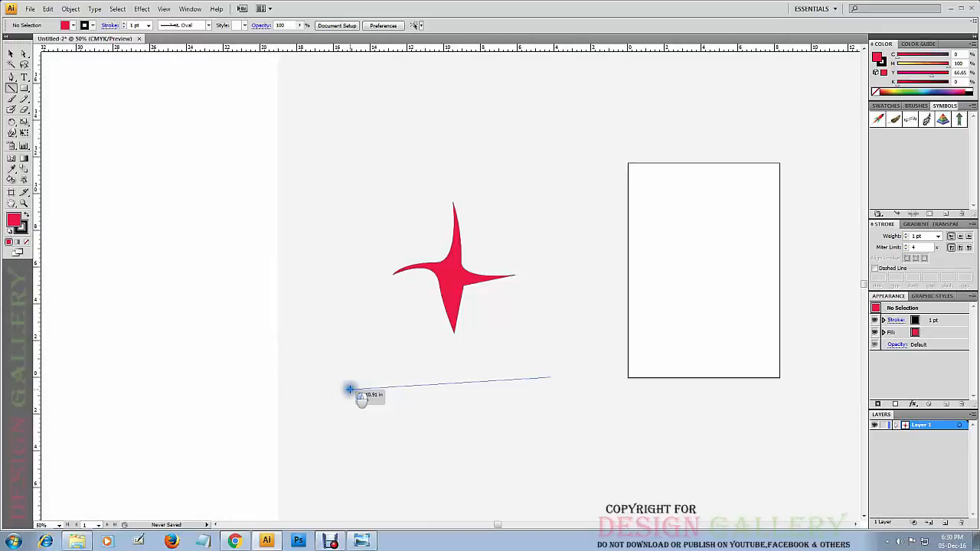
key("shift")
left_click_drag(349, 389, 355, 376)
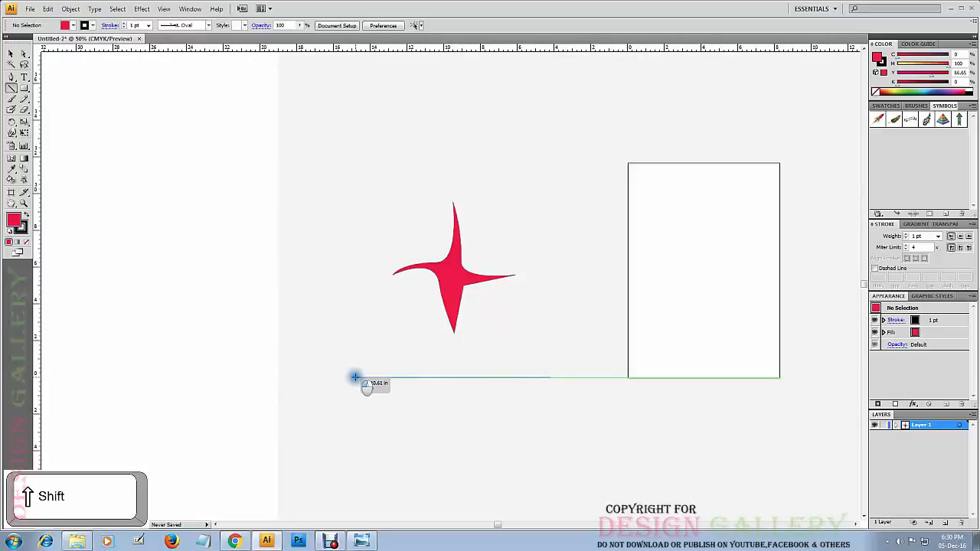
left_click_drag(354, 377, 354, 376)
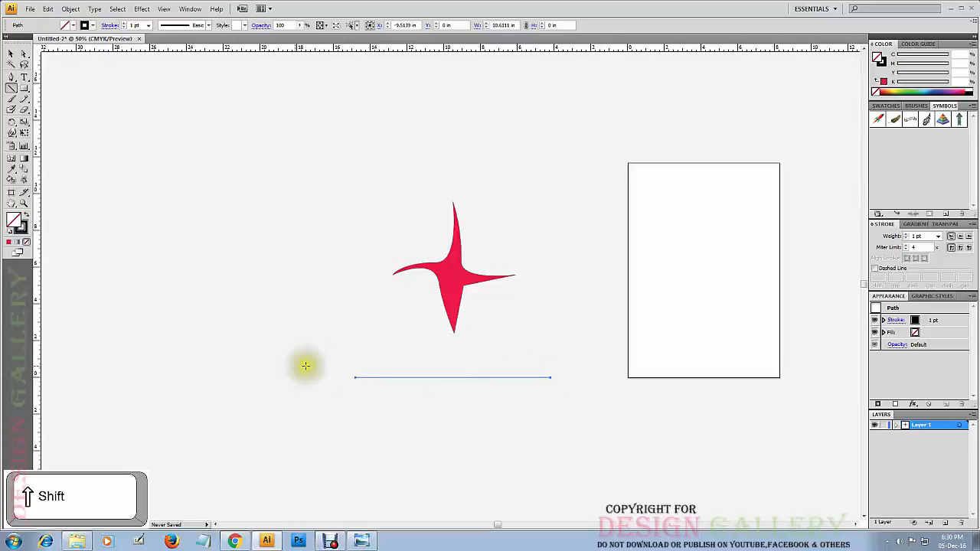
Draw a perfectly vertical line about 11.3 in long to the left of the star and select each line in turn.
mouse_move(285, 366)
left_mouse_down()
mouse_move(308, 248)
mouse_move(298, 161)
mouse_move(284, 157)
left_mouse_up()
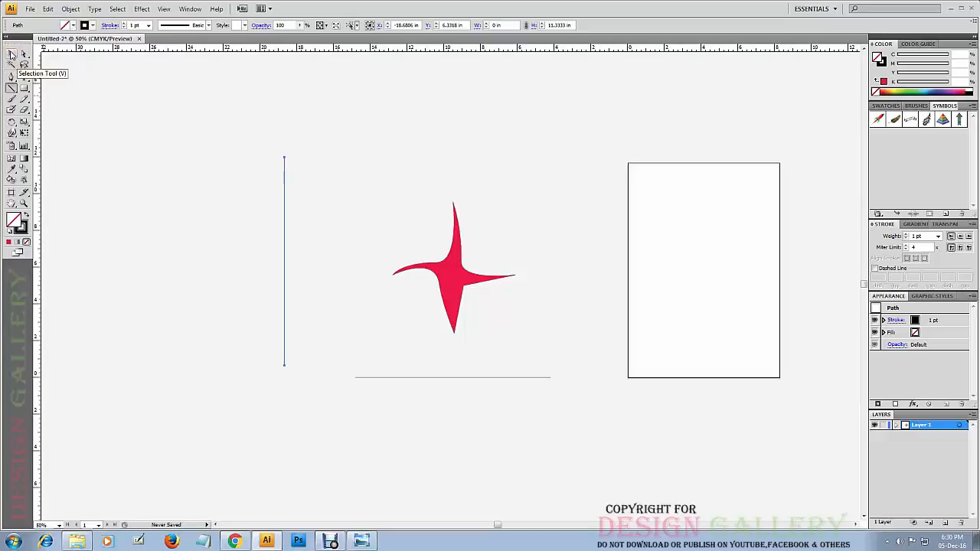
left_click(12, 56)
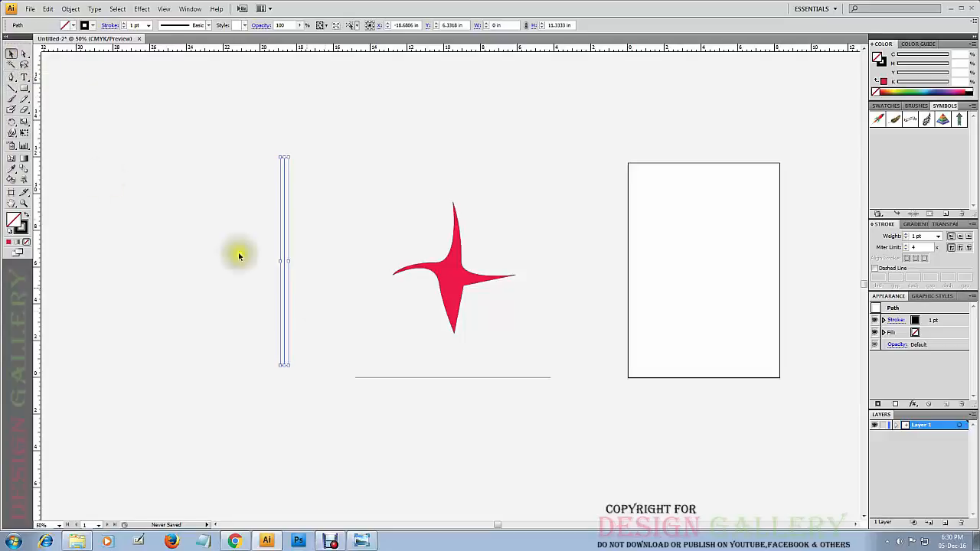
left_click(314, 229)
left_click(433, 377)
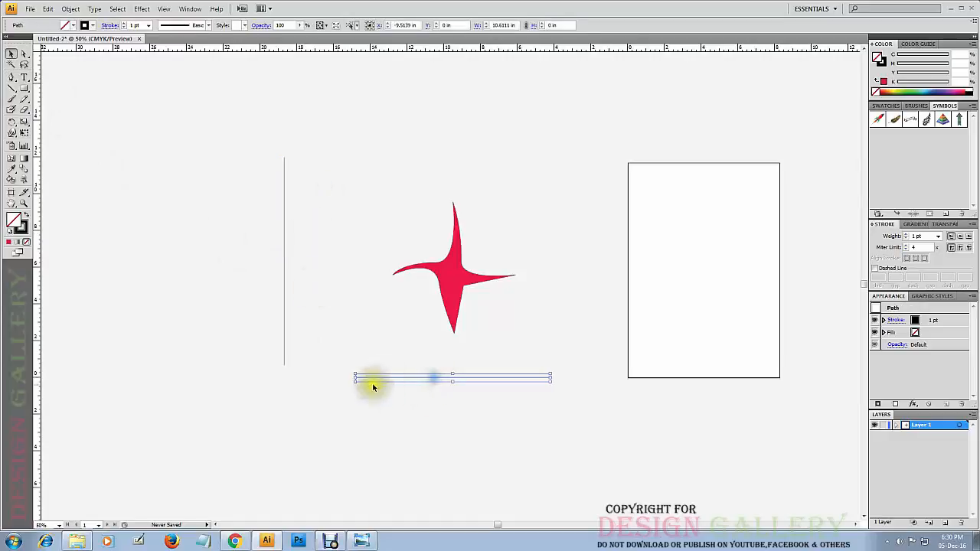
left_click(284, 247)
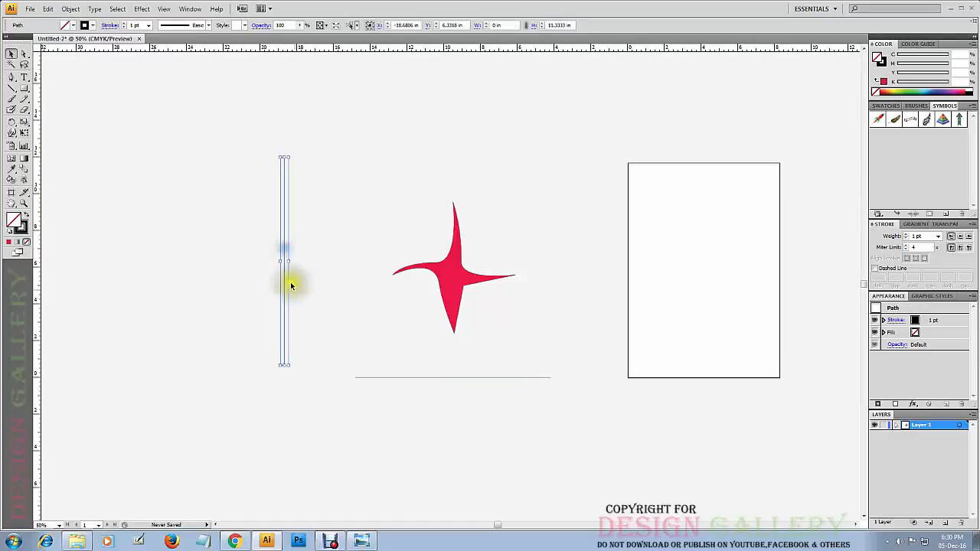
Delete the vertical line to the left of the star.
left_click(12, 88)
left_click(12, 54)
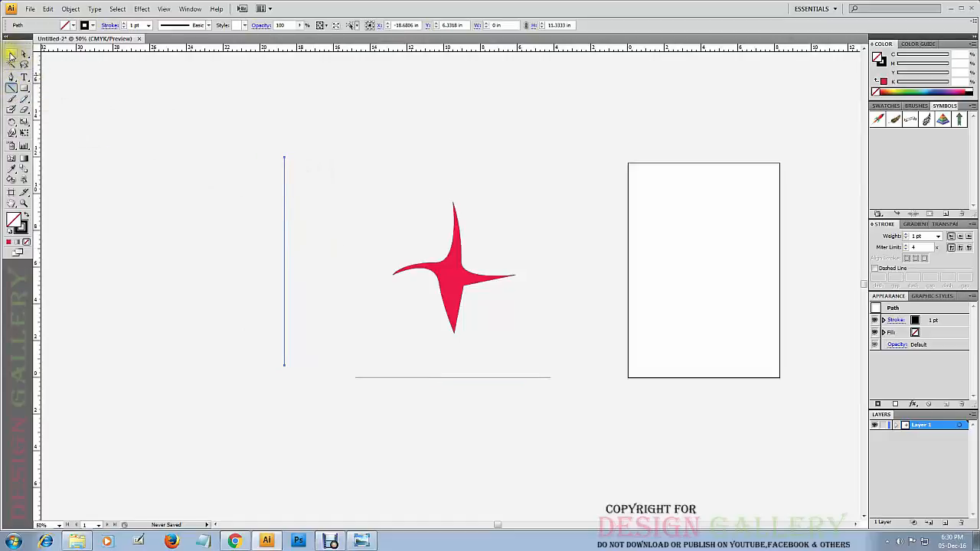
left_click(409, 160)
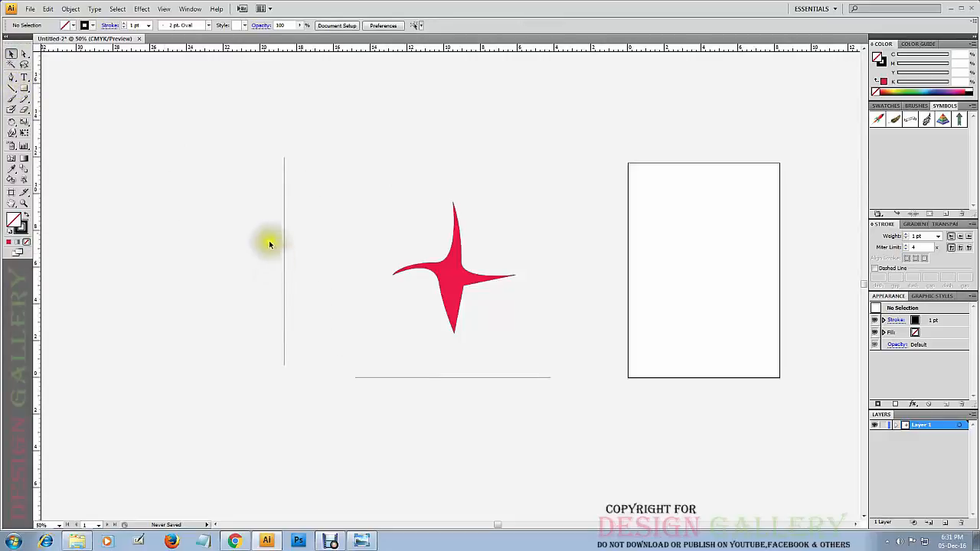
left_click_drag(240, 160, 303, 177)
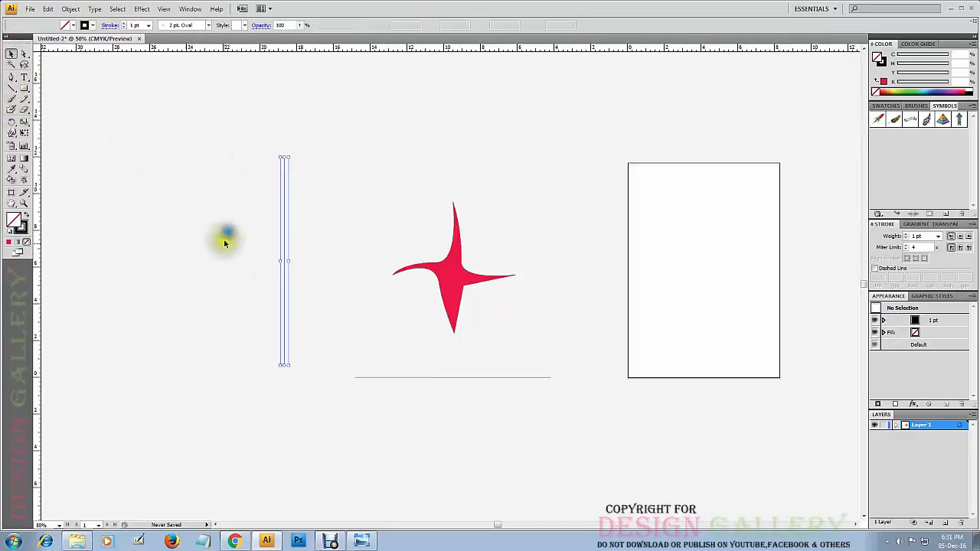
key("Delete")
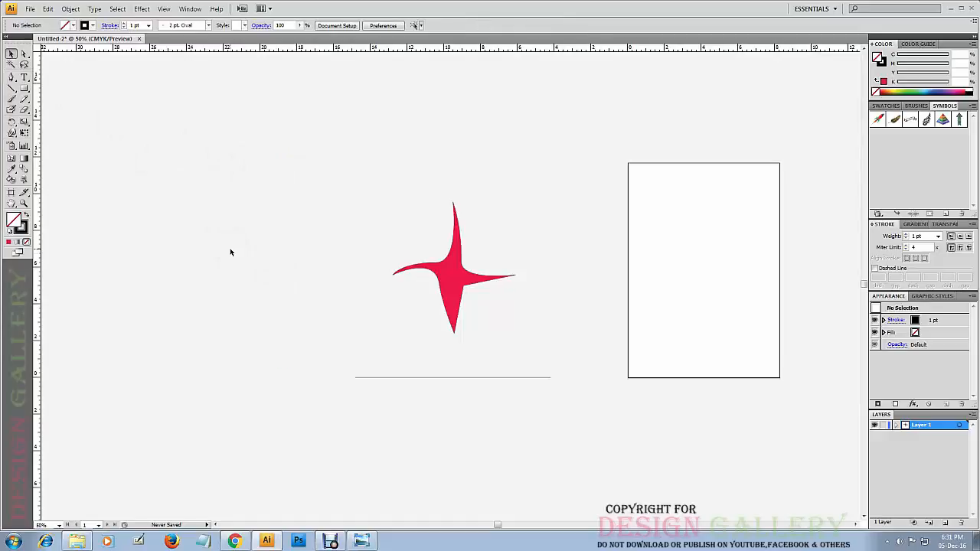
Draw an arc about 5.8 in wide and 4.2 in high below and left of the horizontal line with the Arc tool.
left_click(12, 90)
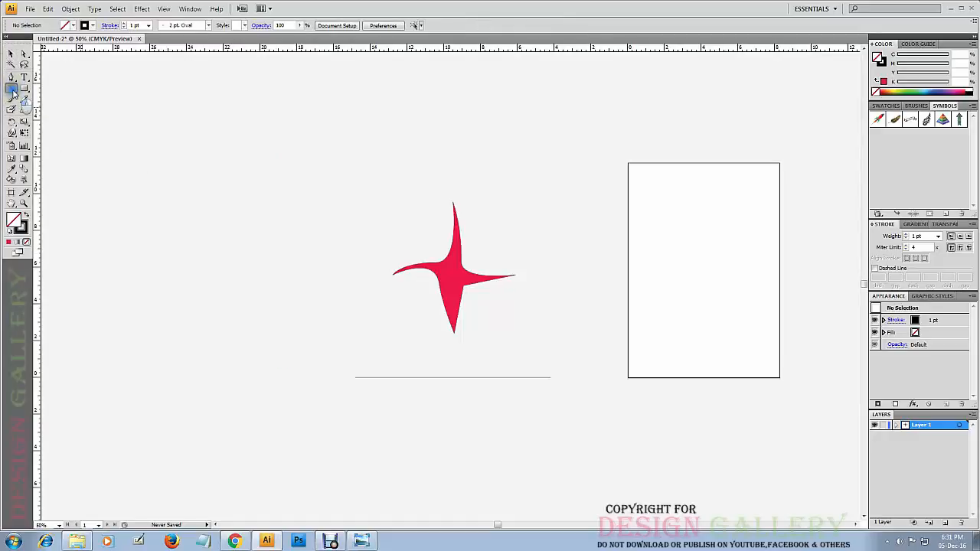
left_click_drag(12, 91, 39, 102)
left_click_drag(285, 488, 393, 406)
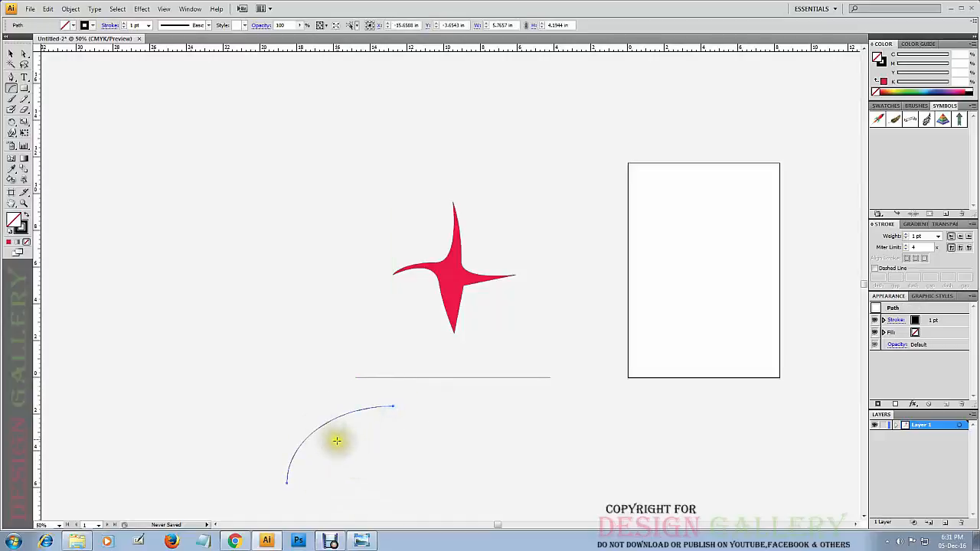
left_click(11, 55)
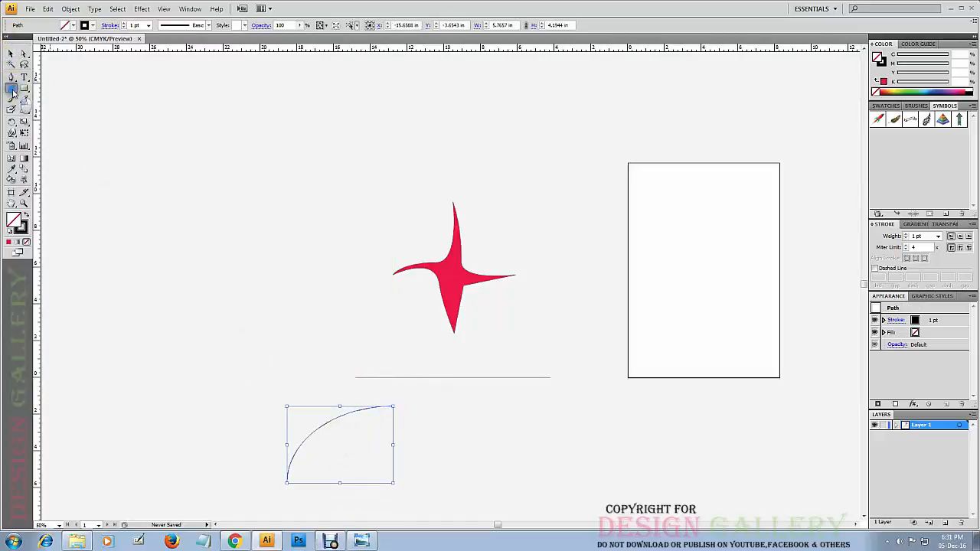
Draw a spiral about 11.7 in wide and 11.4 in high to the upper left of the star and move it right, close to the star.
left_click_drag(12, 91, 39, 106)
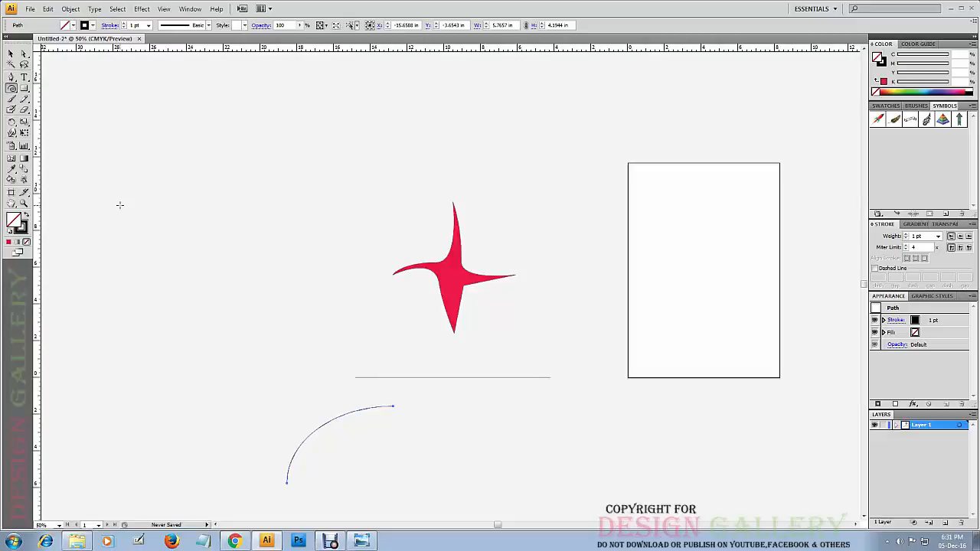
right_click(254, 176)
left_click(225, 240)
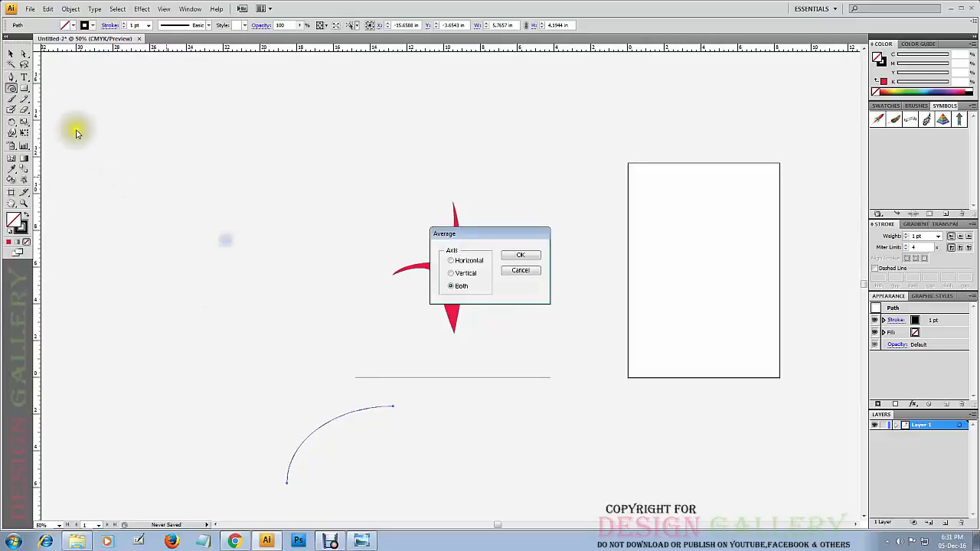
left_click(520, 270)
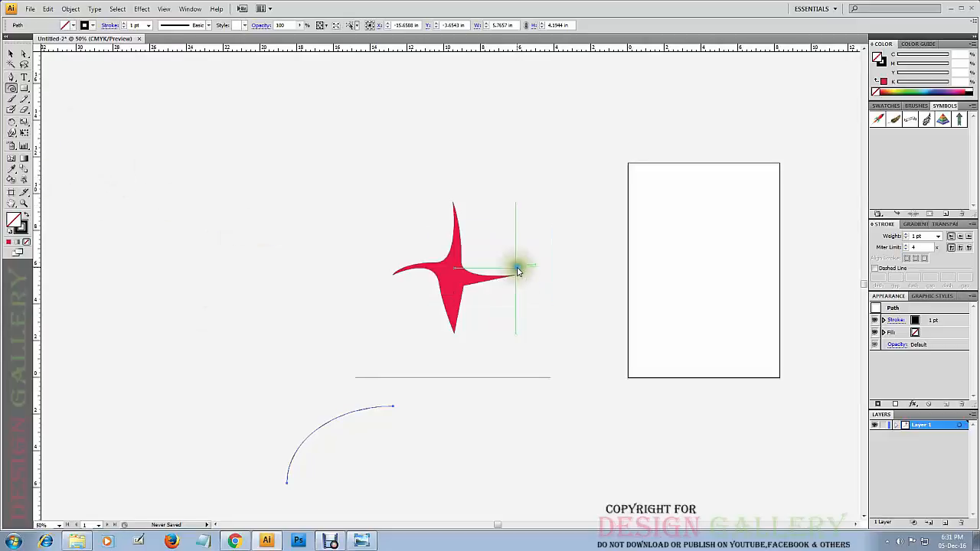
left_click_drag(195, 188, 300, 276)
left_click(11, 53)
left_click(86, 192)
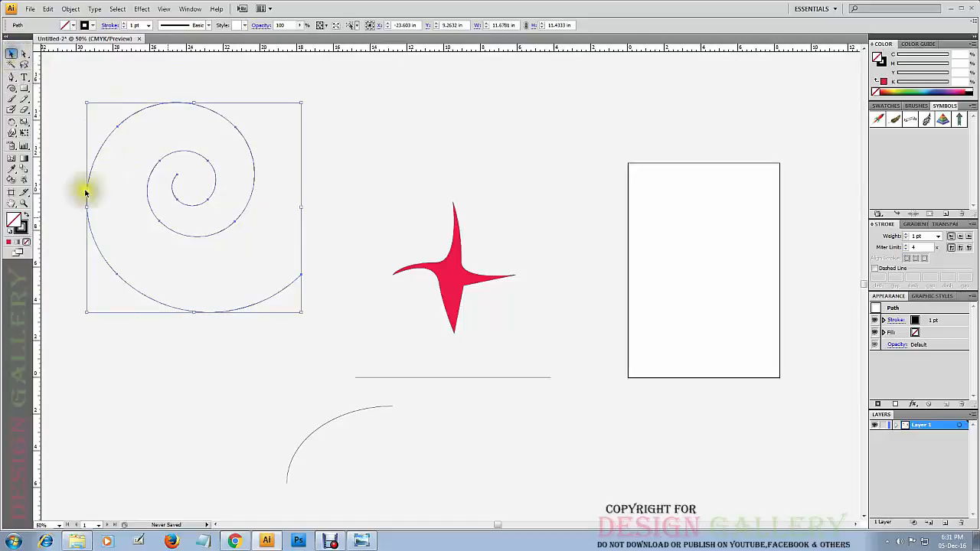
left_click_drag(217, 185, 299, 189)
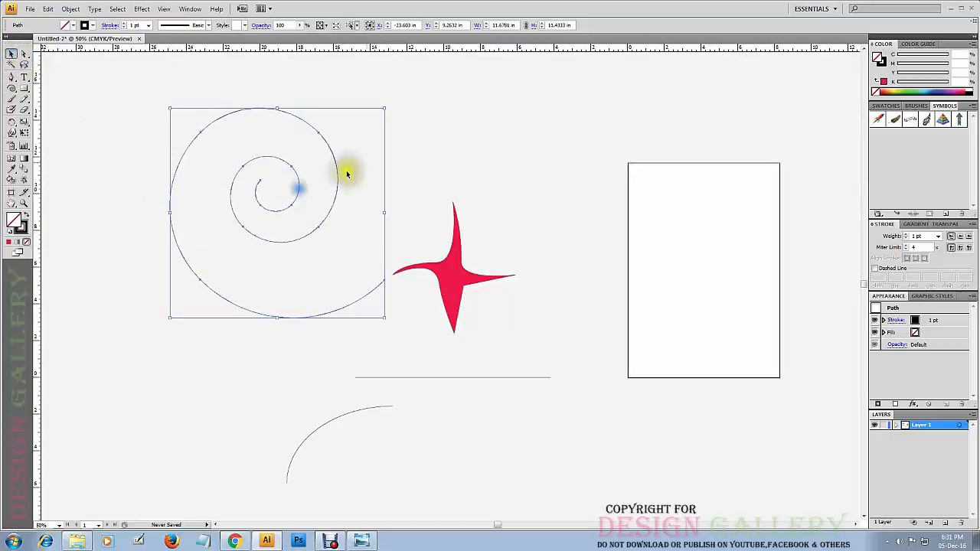
left_click(405, 140)
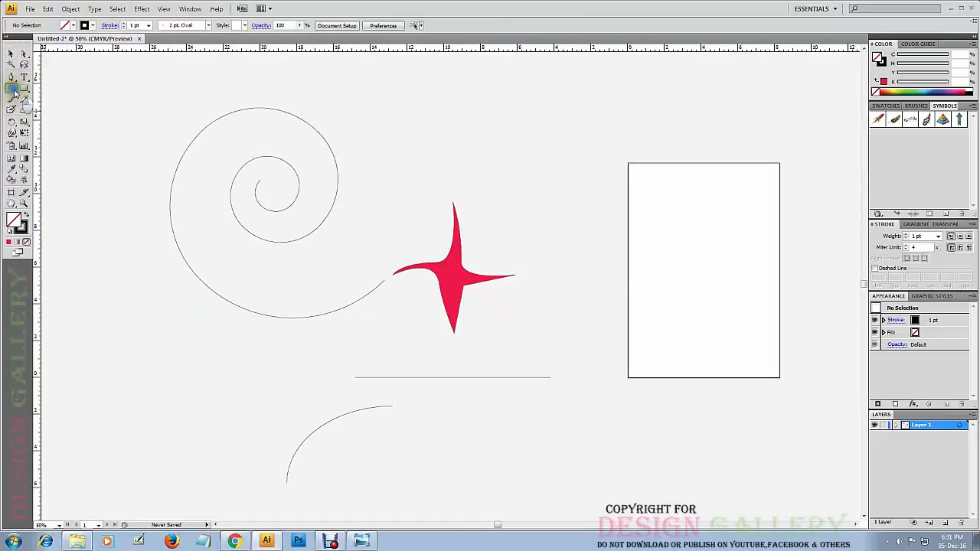
Draw a rectangular grid about 11.9 in wide and 8.4 in high below and left of the spiral.
left_click_drag(14, 92, 46, 125)
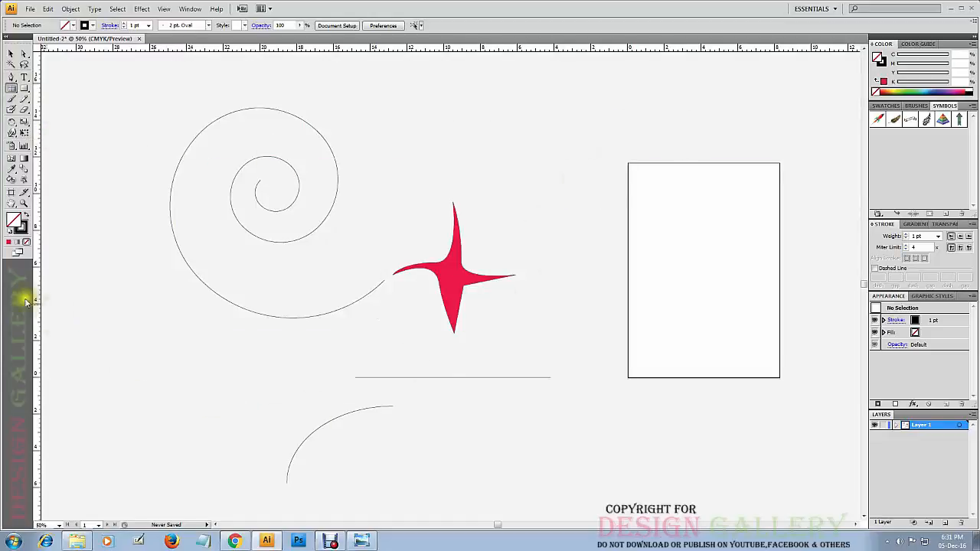
left_click(12, 203)
left_click_drag(559, 334, 728, 163)
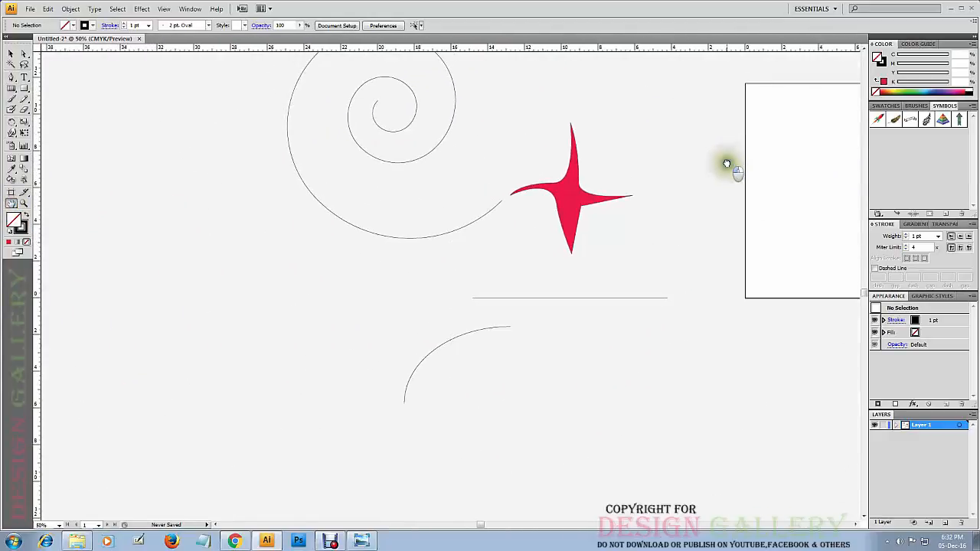
left_click(12, 88)
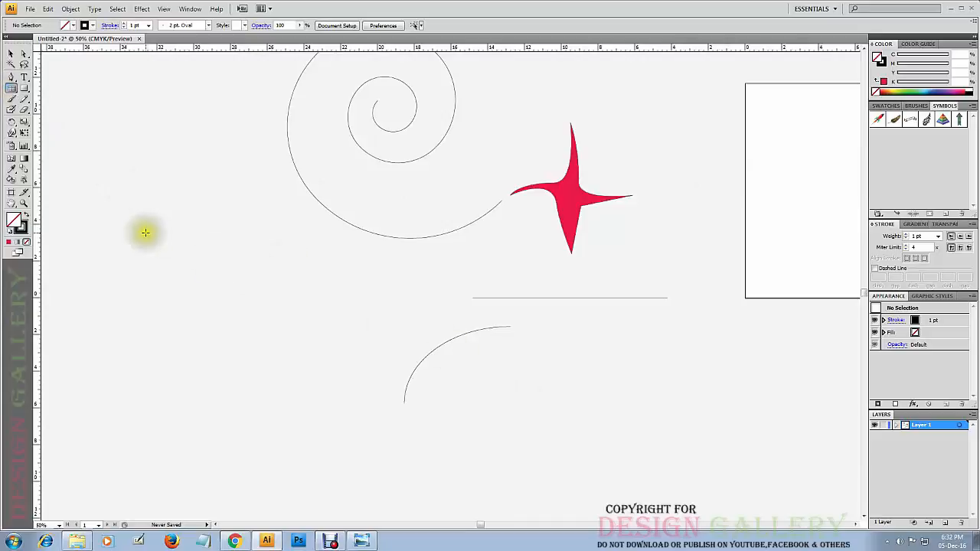
left_click_drag(146, 234, 365, 387)
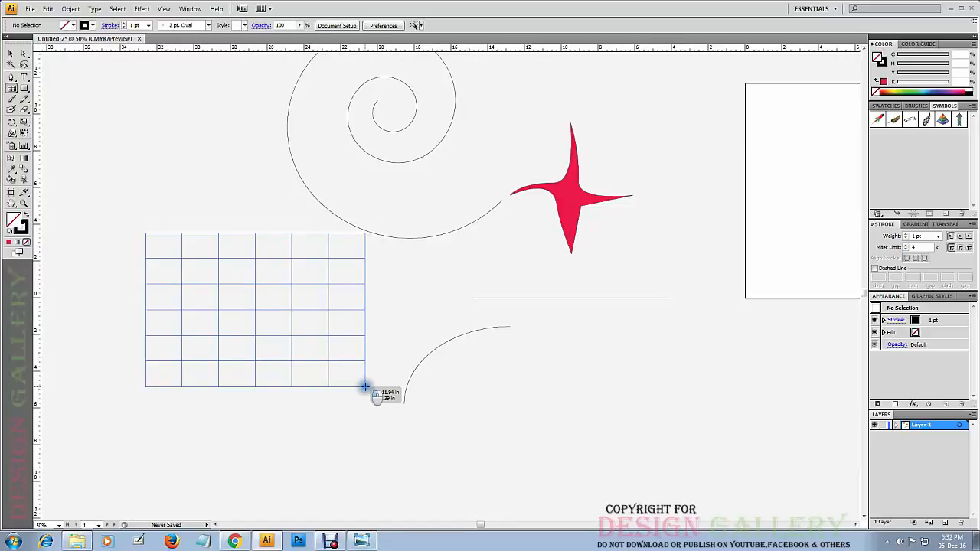
left_click_drag(365, 387, 365, 387)
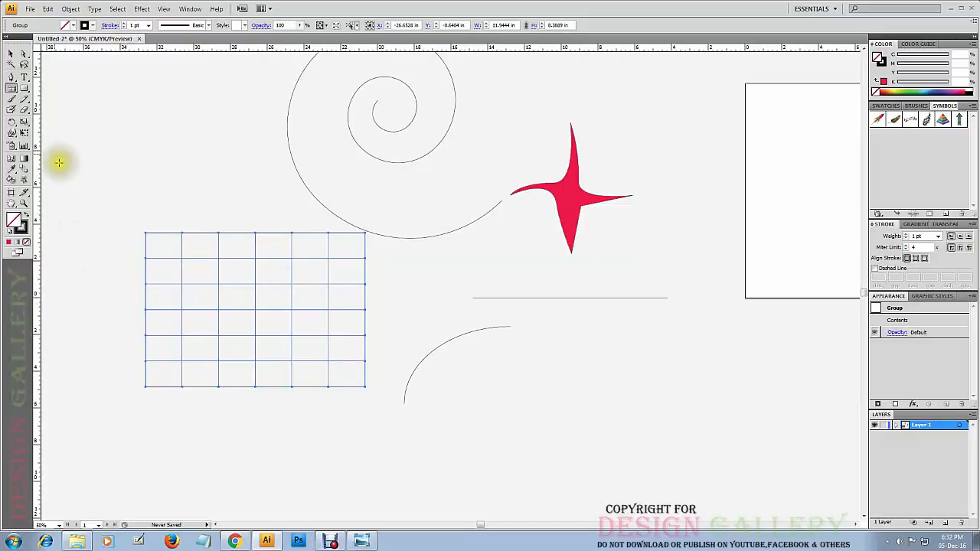
Delete the rectangular grid below the spiral.
left_click(12, 54)
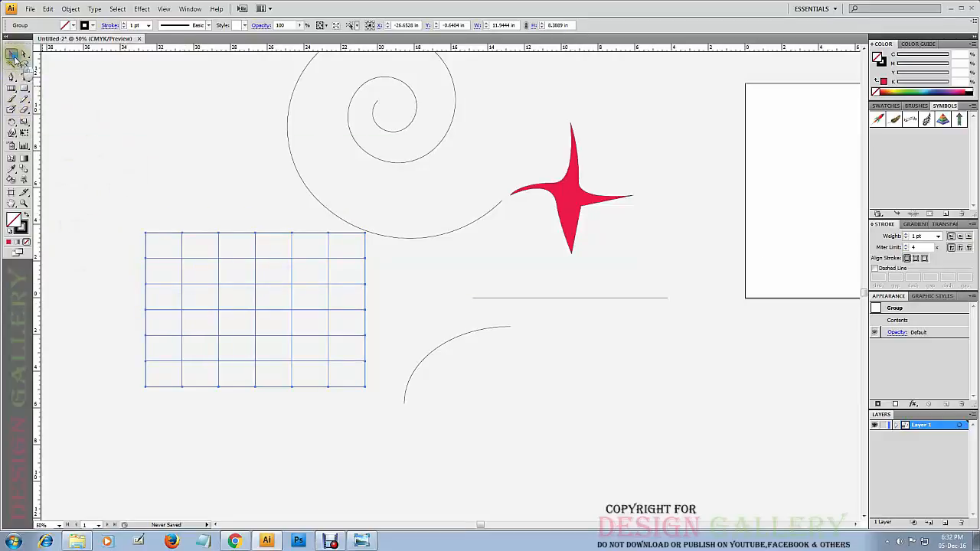
left_click(299, 334)
key("Delete")
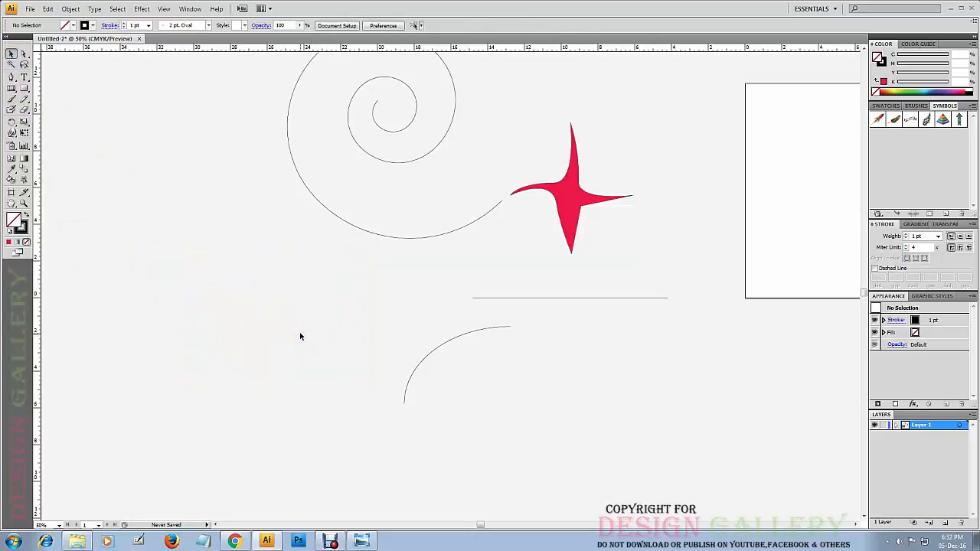
Start a rectangular grid about 14.1 in wide and 8.7 in high left of the arc, increasing it to 12 rows and 14 columns.
left_click(10, 90)
left_click_drag(98, 246, 358, 406)
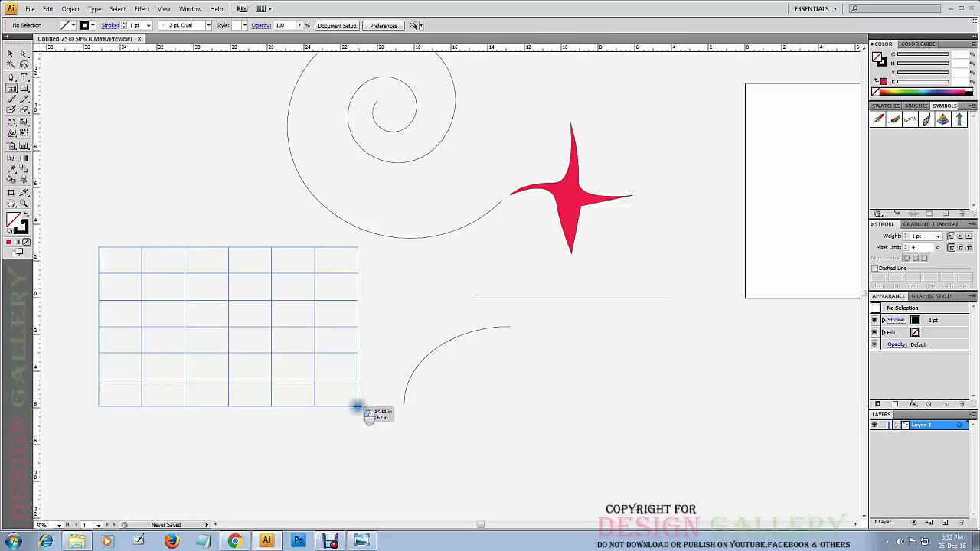
key("Up")
key("Up")
key("Up")
key("Up")
key("Up")
key("Up")
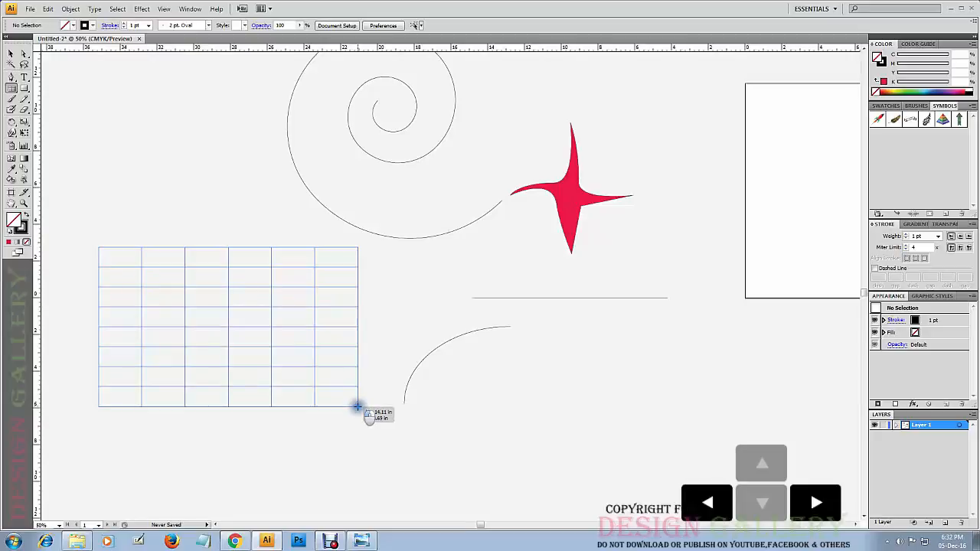
key("Right")
key("Right")
key("Right")
key("Right")
key("Right")
key("Right")
key("Right")
key("Right")
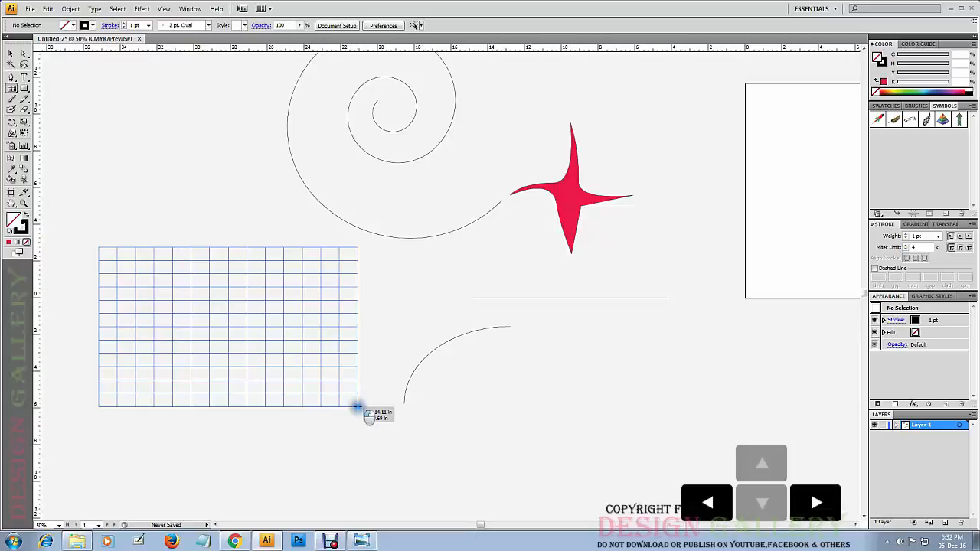
Vary the column count of the grid being drawn, removing all its inner column and row dividers.
key("Left")
key("Left")
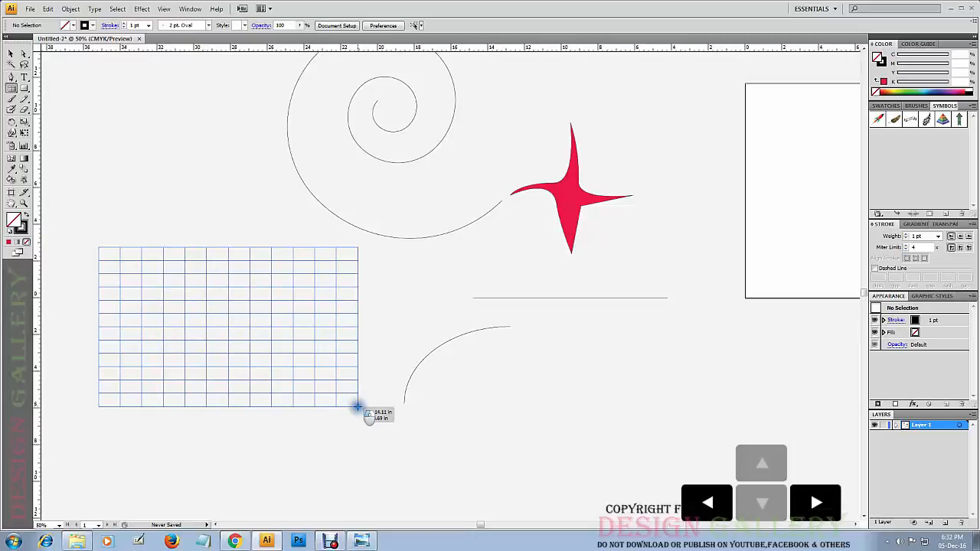
key("Right")
key("Right")
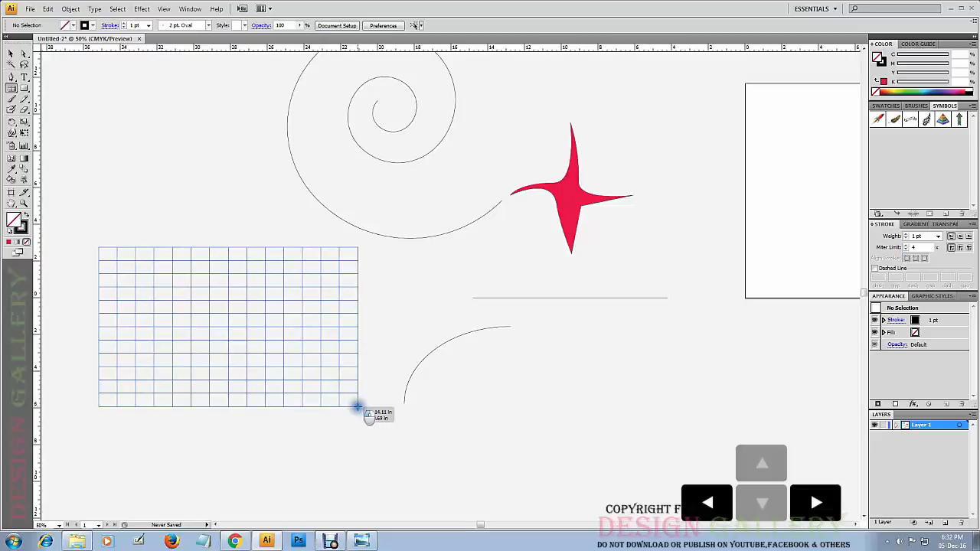
key("Left")
key("Left")
key("Left")
key("Left")
key("Left")
key("Left")
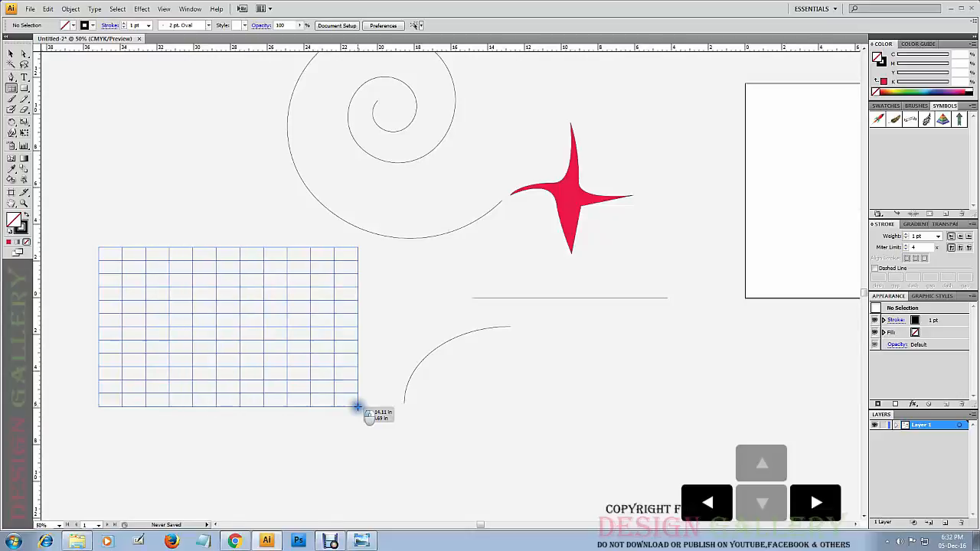
key("Left")
key("Left")
key("Left")
key("Left")
key("Left")
key("Left")
key("Left")
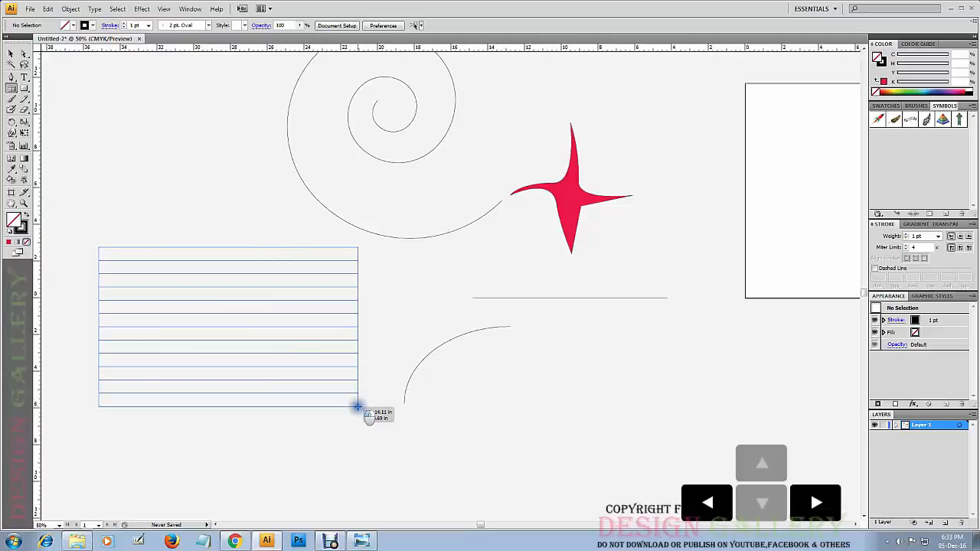
key("Down")
key("Down")
key("Down")
key("Down")
key("Down")
key("Down")
key("Down")
key("Down")
key("Down")
key("Down")
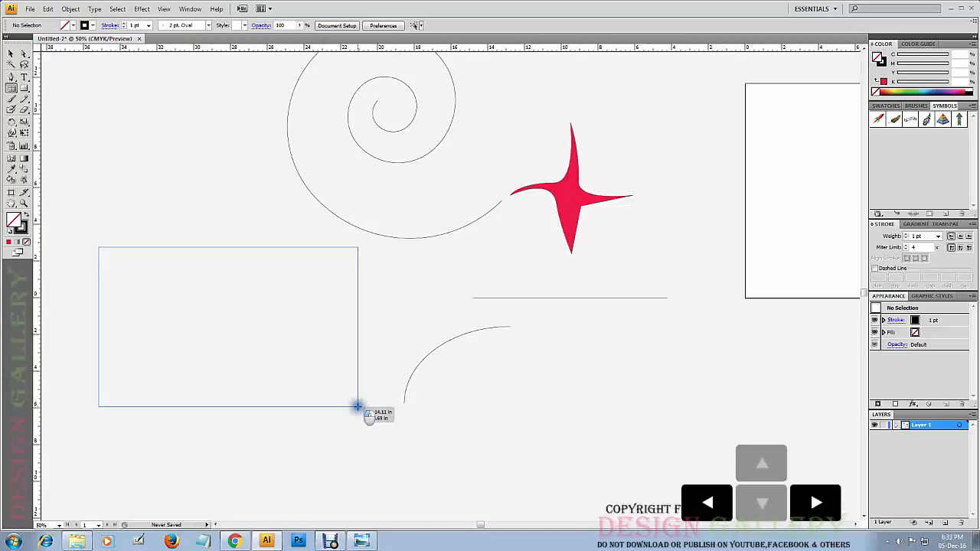
Set the grid to 6 rows and 7 columns, finish drawing it and deselect it.
key("Up")
key("Up")
key("Up")
key("Up")
key("Up")
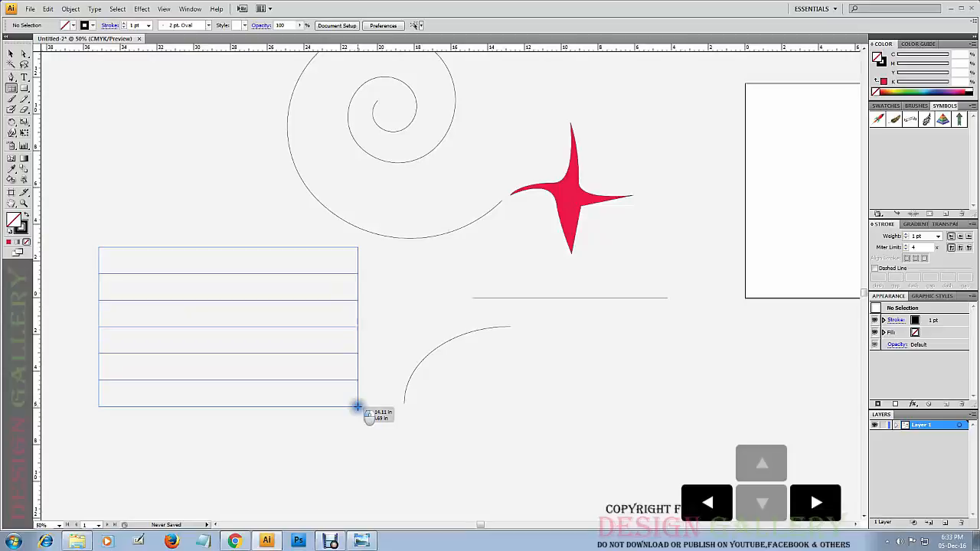
key("Right")
key("Right")
key("Right")
key("Right")
key("Right")
left_click_drag(357, 407, 358, 407)
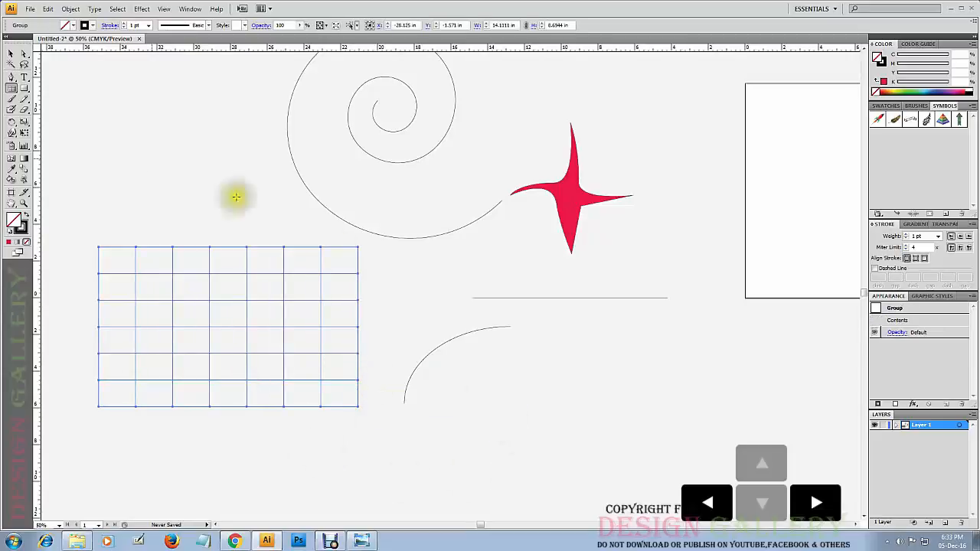
left_click(12, 55)
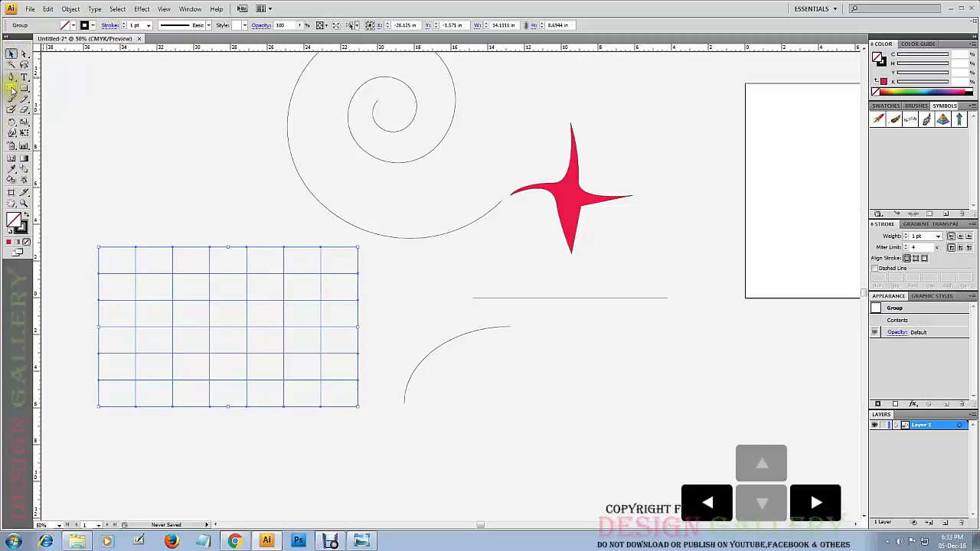
left_click(11, 89)
left_click(41, 135)
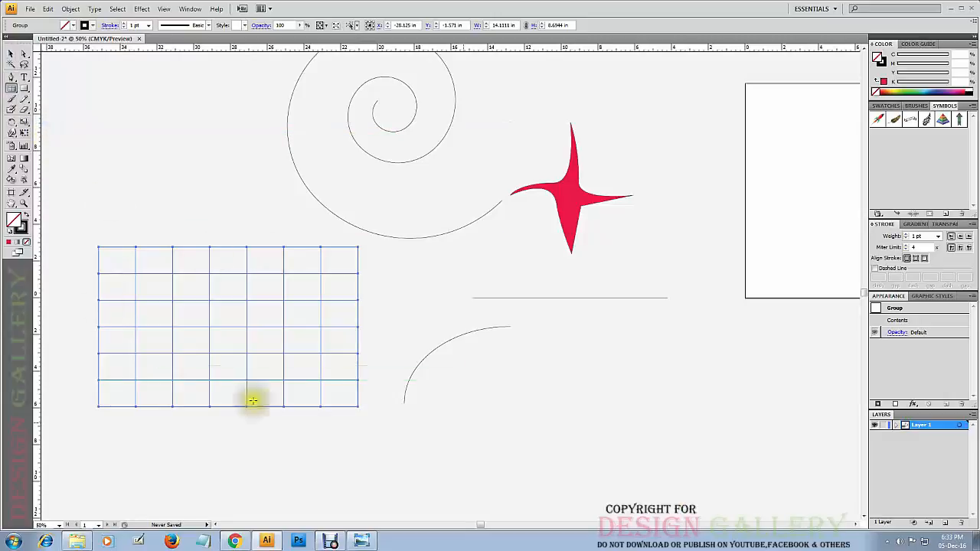
left_click(448, 377, "ctrl")
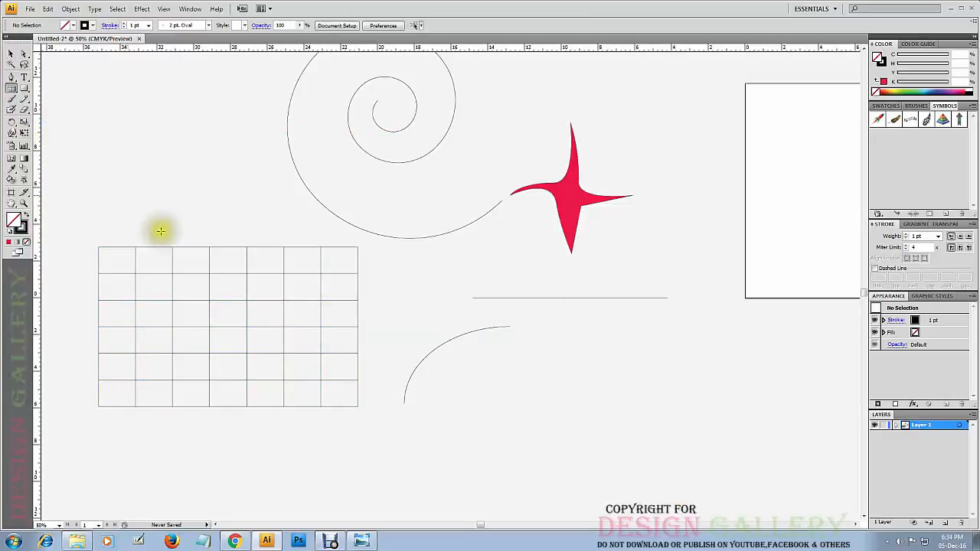
Draw a circular polar grid about 6.9 in across below the arc and move it beneath the rectangular grid.
left_click(10, 89)
left_click(48, 133)
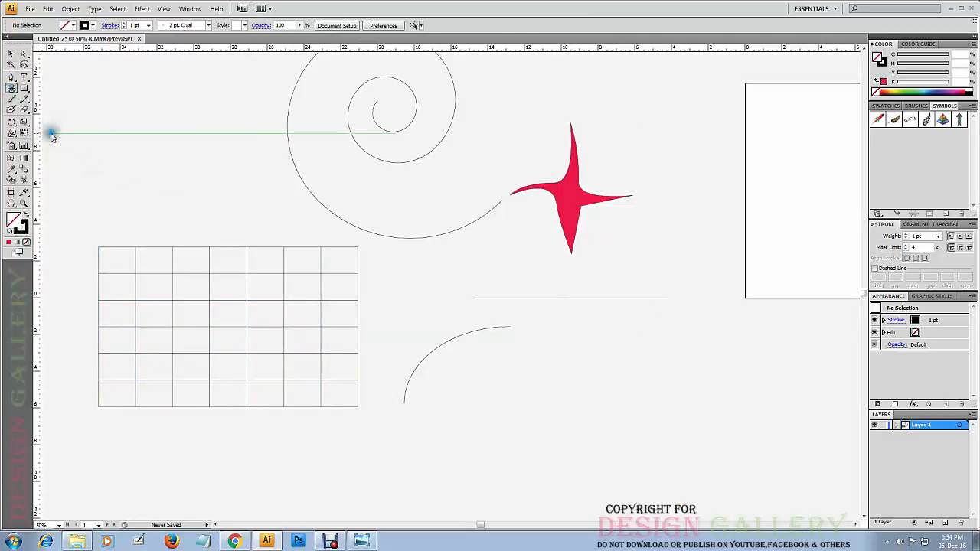
mouse_move(436, 470)
left_mouse_down()
mouse_move(551, 416)
mouse_move(595, 343)
mouse_move(620, 242)
mouse_move(704, 273)
mouse_move(514, 411)
mouse_move(498, 433)
left_mouse_up()
key("shift+alt")
key("space")
left_click_drag(566, 473, 603, 363)
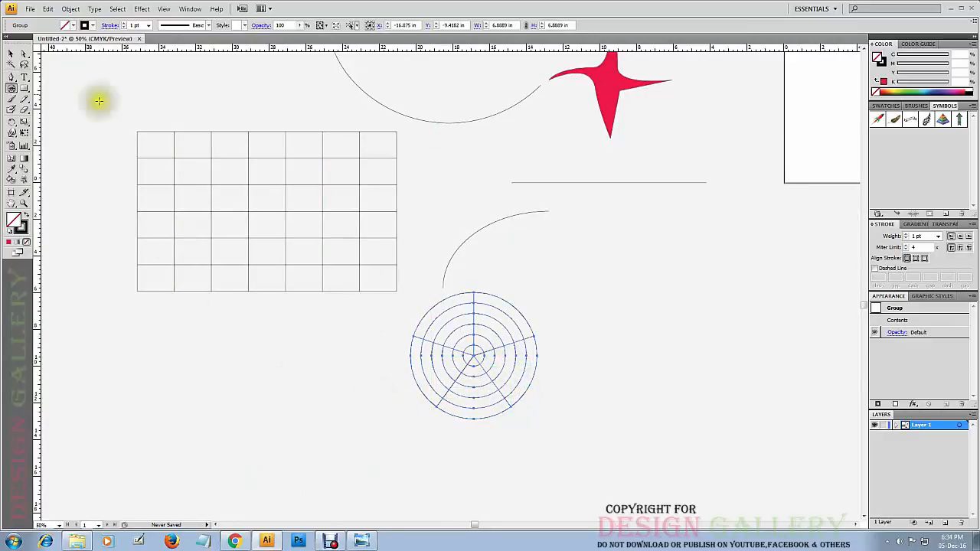
left_click(12, 54)
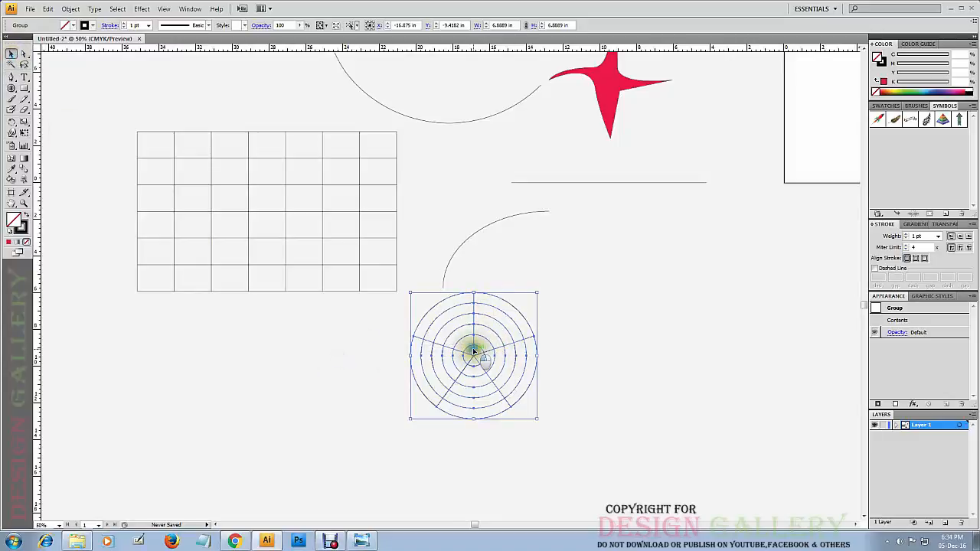
left_click_drag(473, 352, 277, 376)
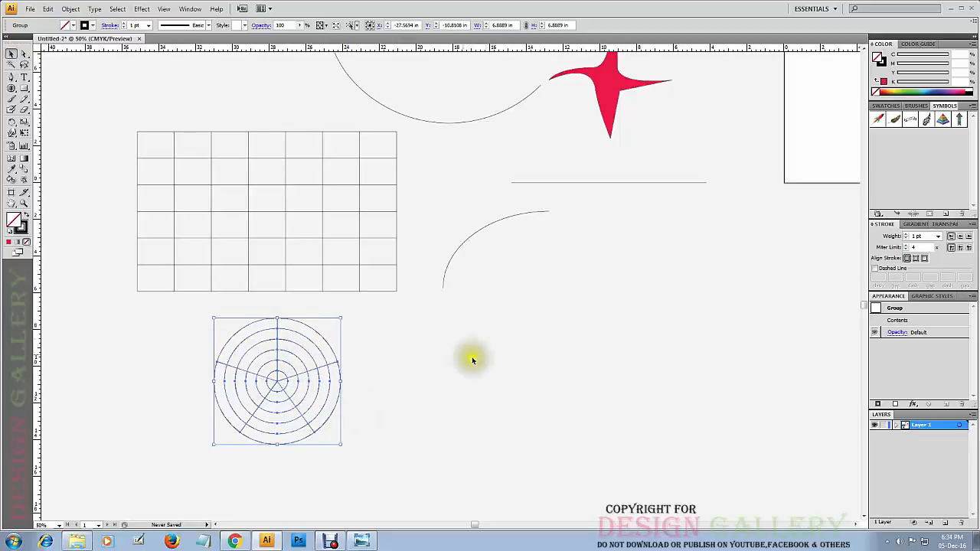
Draw a second circular polar grid about 4.2 in across just below the arc, outward from its center.
left_click(10, 88)
left_click_drag(461, 335, 656, 463)
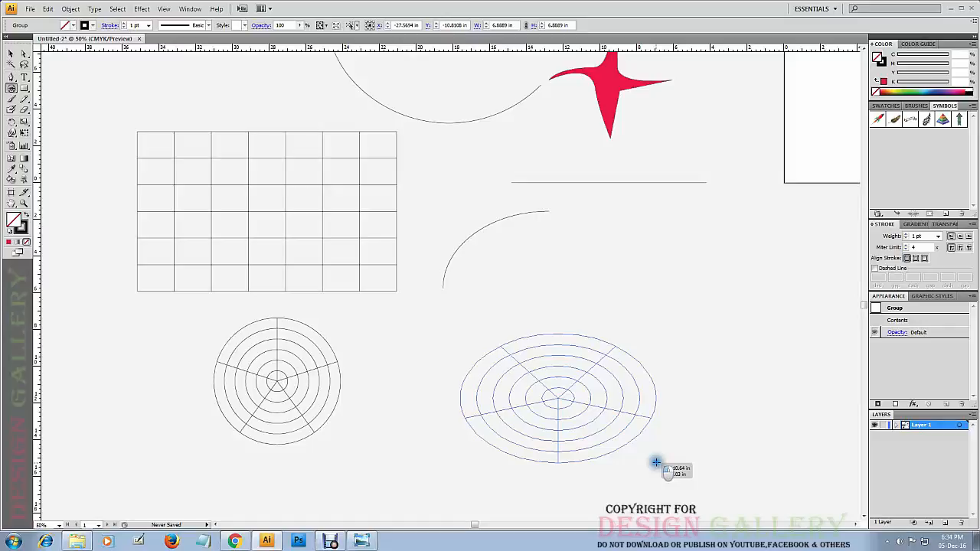
mouse_move(656, 462)
left_mouse_down()
mouse_move(586, 409)
mouse_move(622, 436)
mouse_move(541, 398)
mouse_move(587, 436)
mouse_move(578, 407)
mouse_move(595, 457)
mouse_move(558, 367)
mouse_move(498, 296)
left_mouse_up()
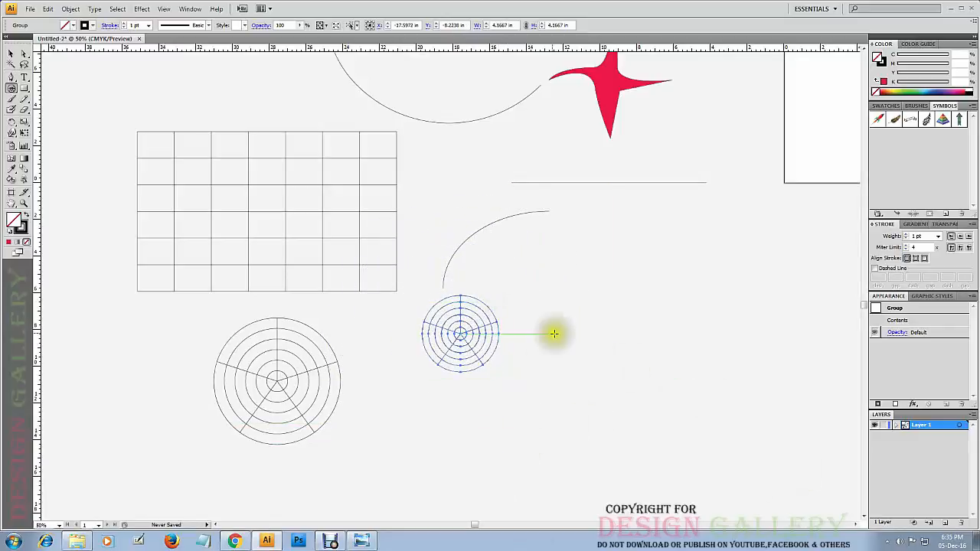
Delete the smaller polar grid below the arc.
left_click(10, 52)
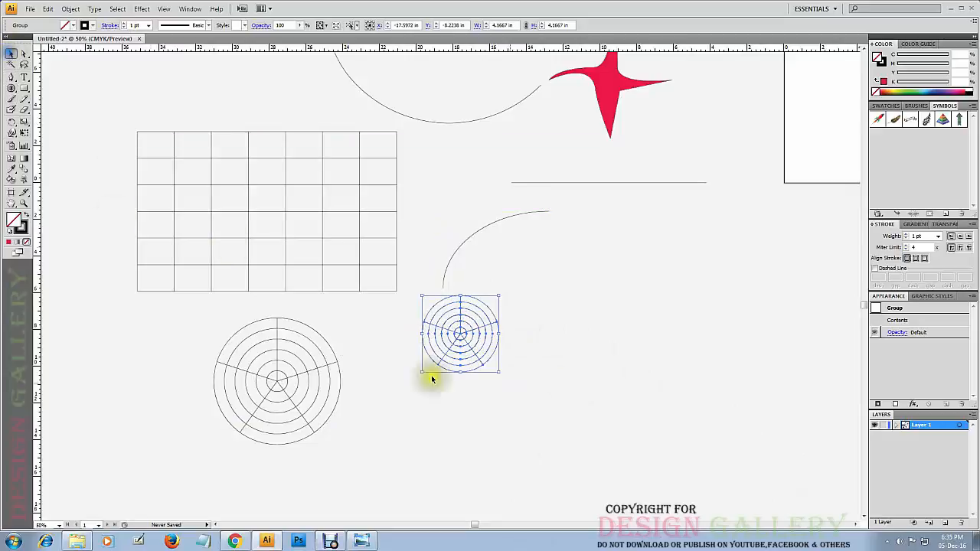
left_click(573, 306)
left_click(466, 328)
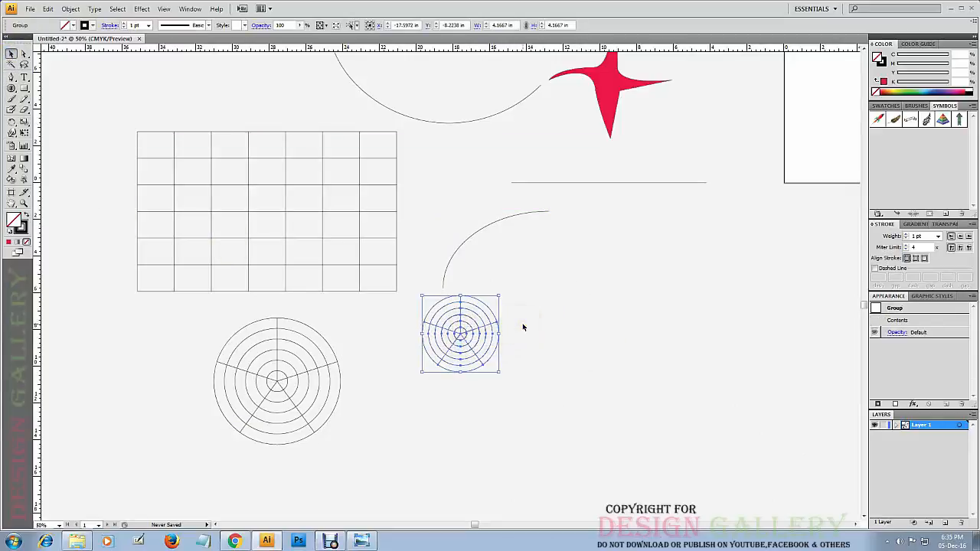
key("Delete")
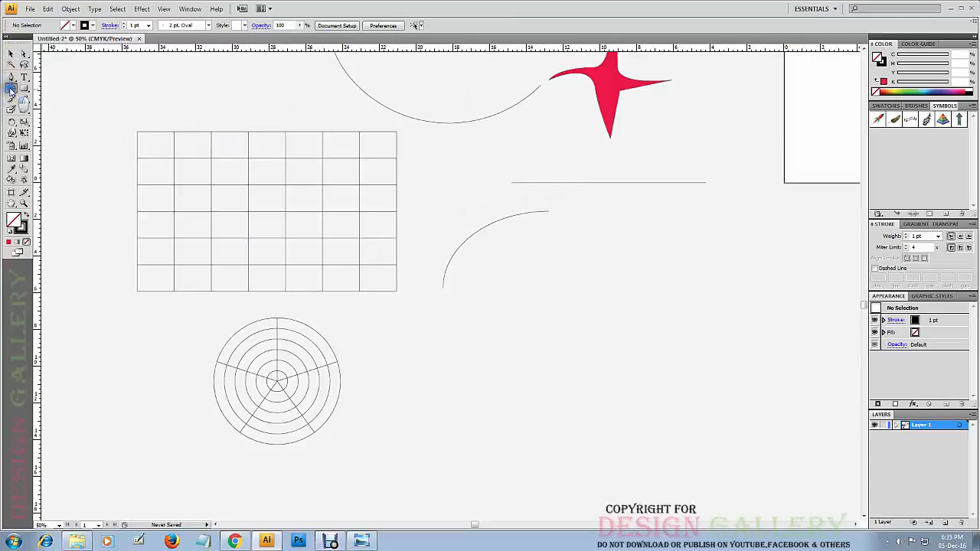
Switch back to the Line Segment tool and look through the line tool and rectangle tool groups.
left_click_drag(11, 89, 42, 91)
left_click_drag(11, 90, 75, 133)
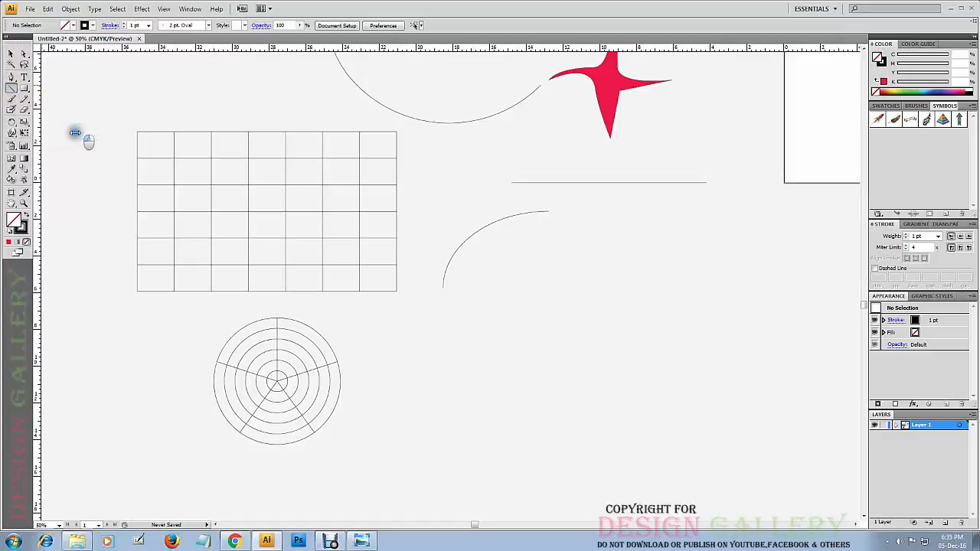
left_click_drag(12, 90, 31, 92)
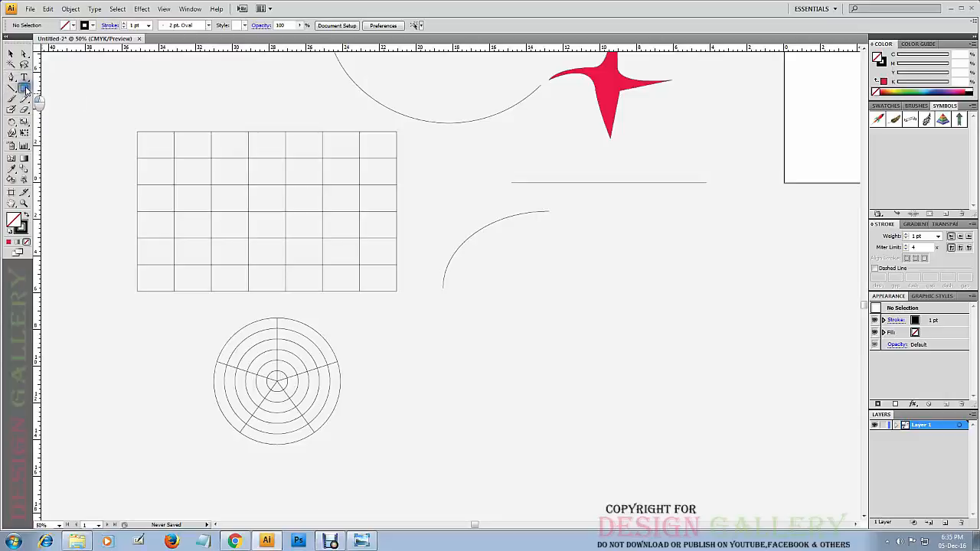
left_click_drag(25, 88, 65, 93)
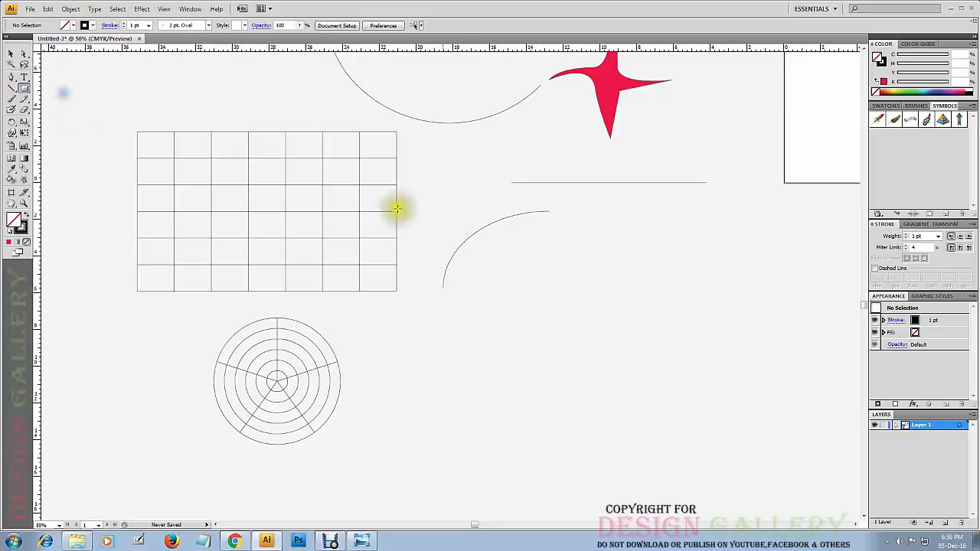
Select the star, spiral, line, arc and both grids together and delete them all.
left_click(12, 54)
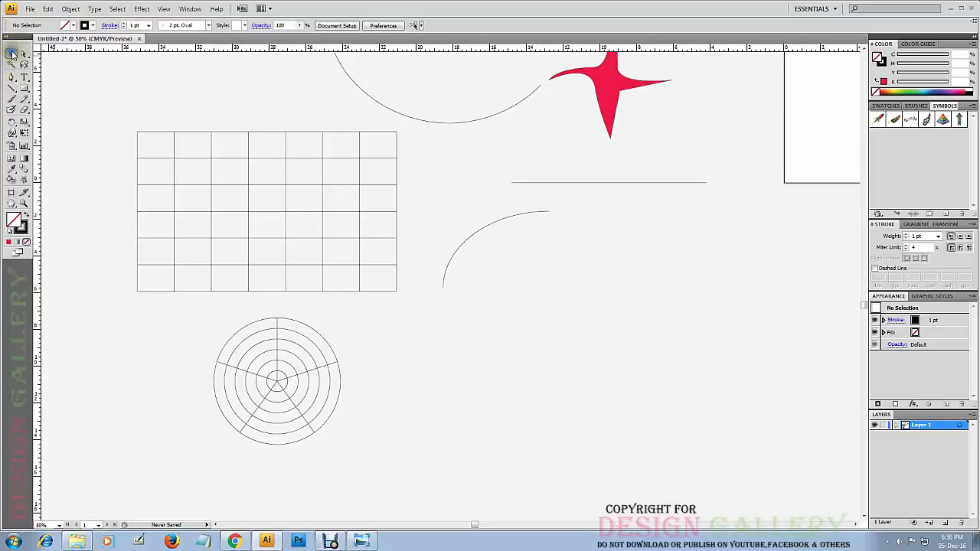
left_click_drag(695, 72, 175, 401)
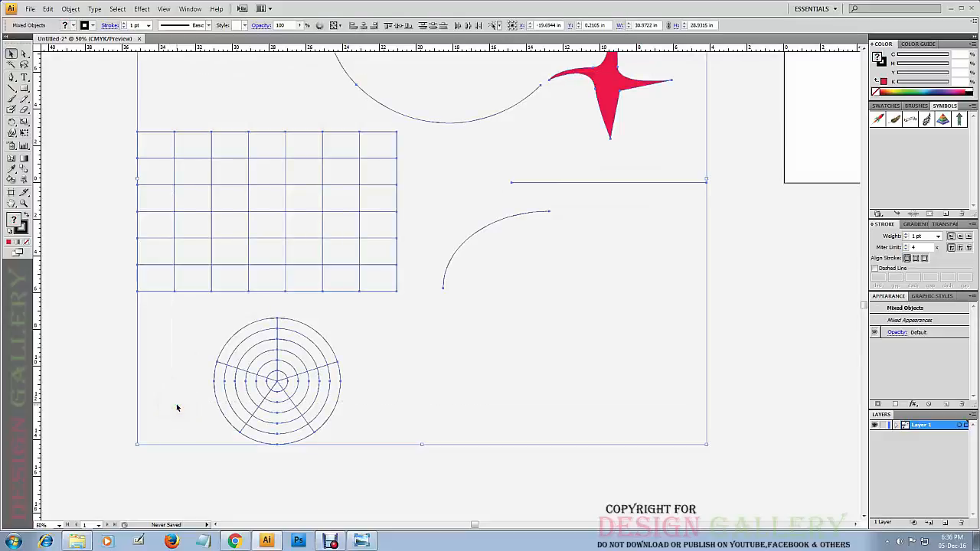
key("Delete")
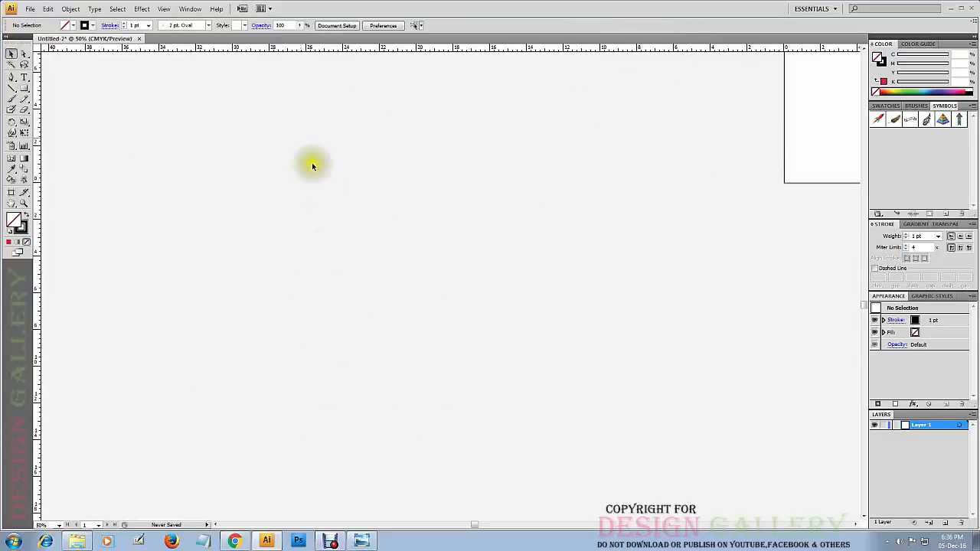
Draw an unfilled rectangle about 16.1 in wide and 12.9 in high on the empty pasteboard beside the artboard, and deselect it.
left_click(23, 88)
left_click_drag(212, 136, 506, 371)
left_click(11, 54)
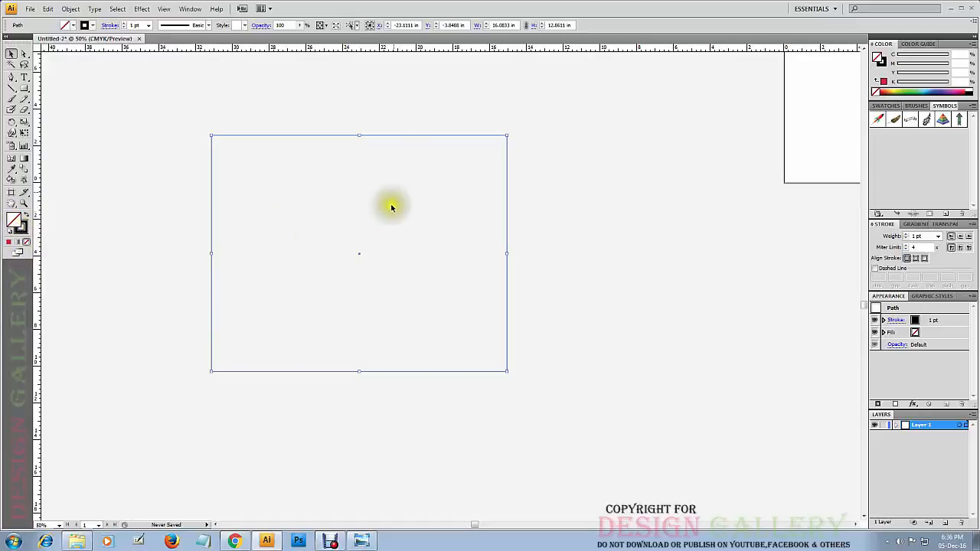
left_click(396, 115)
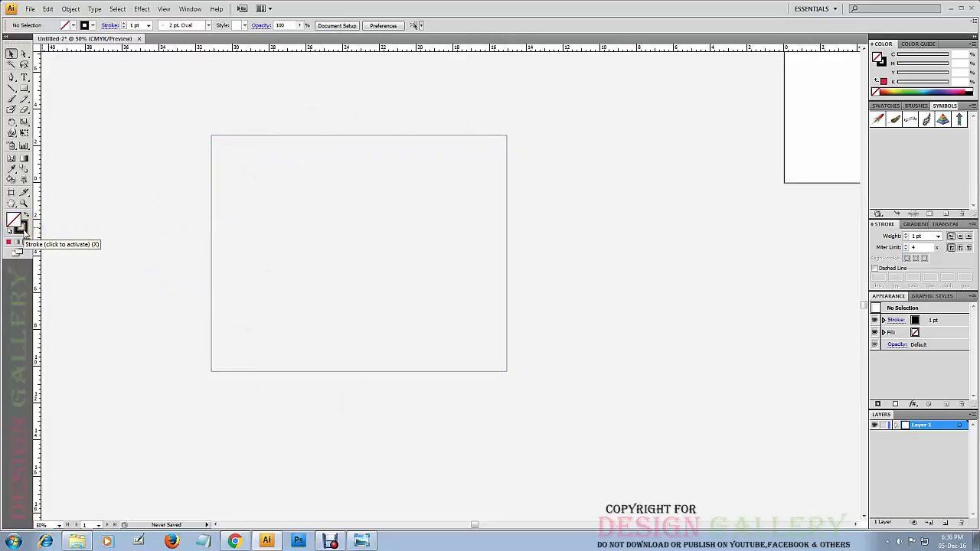
left_click(35, 88)
left_click(38, 90)
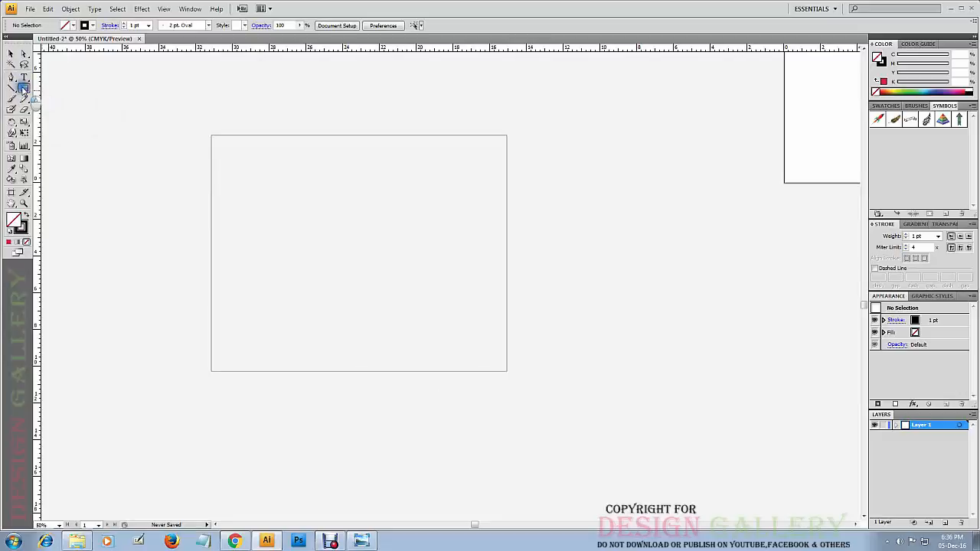
mouse_move(23, 88)
left_mouse_down()
mouse_move(64, 132)
mouse_move(62, 88)
mouse_move(38, 91)
left_mouse_up()
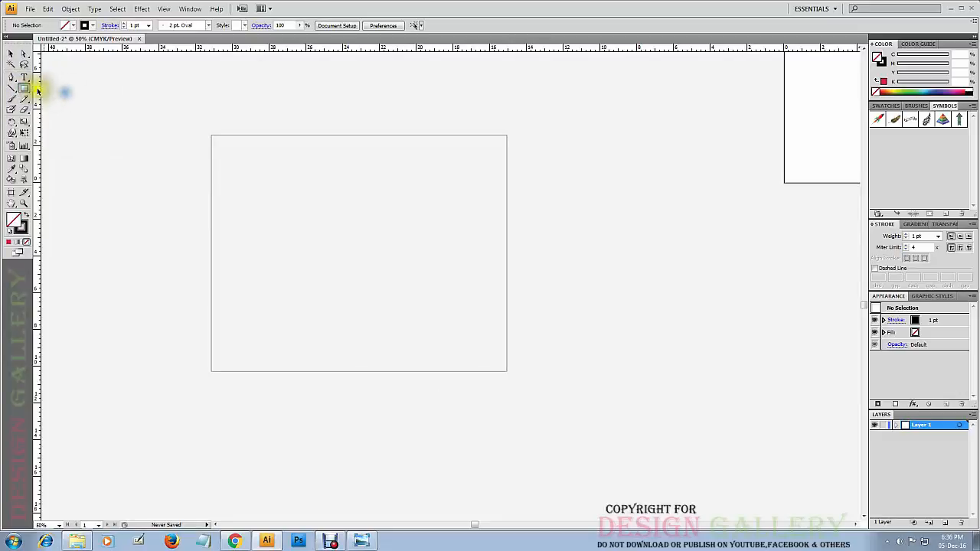
Draw a closed four-cornered Pen shape about 8.4 by 7.4 in to the right of the rectangle, with a curved lower-left side.
left_click(12, 79)
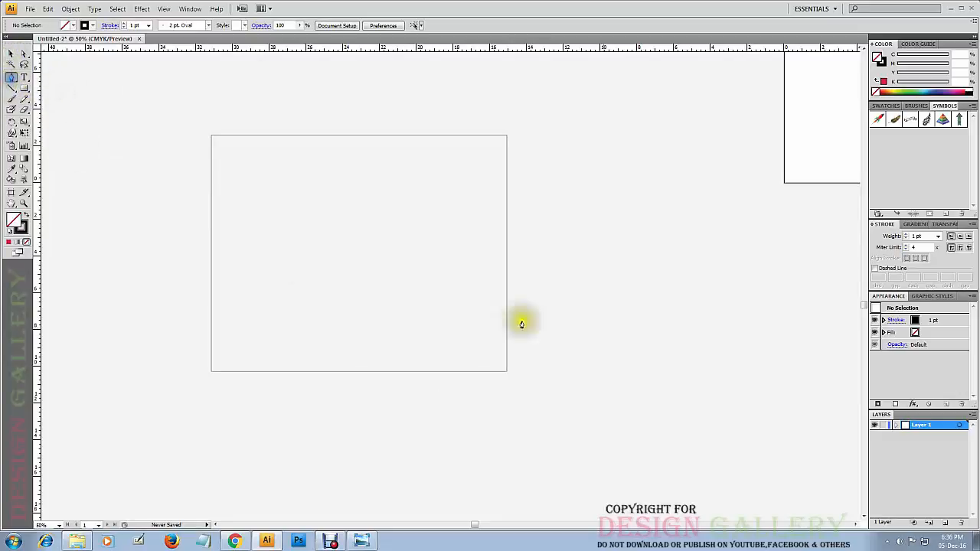
left_click(564, 207)
left_click(713, 218)
left_click(641, 342)
left_click(566, 294)
left_click_drag(564, 287, 560, 219)
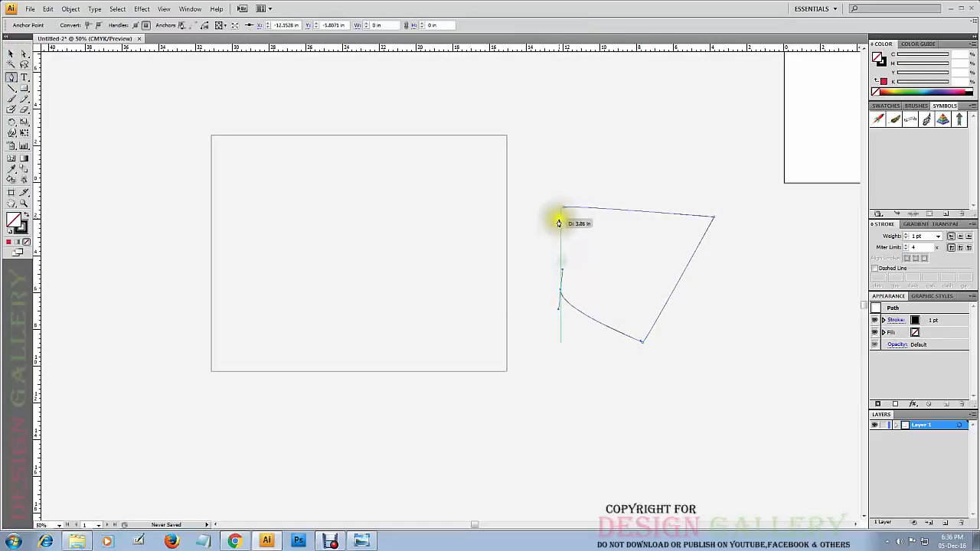
left_click(563, 208)
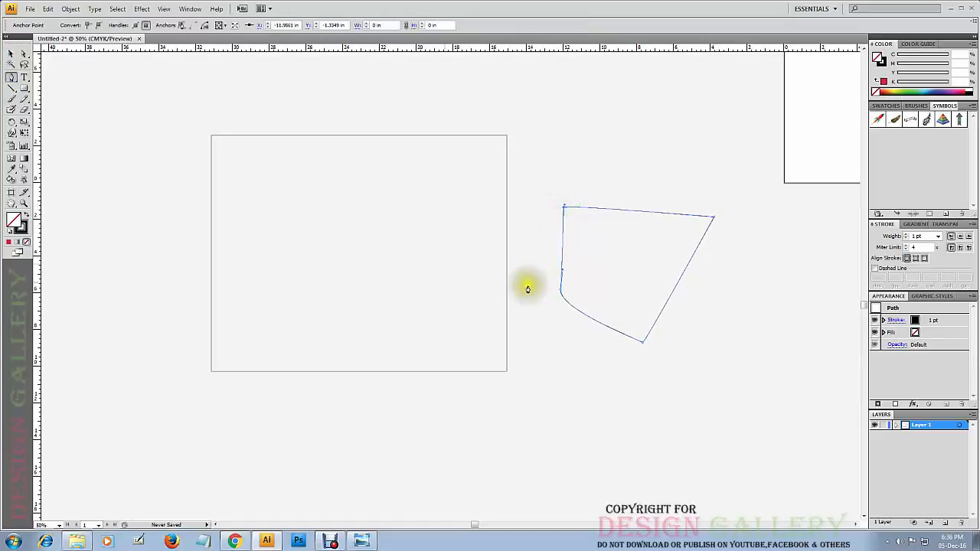
Fill the Pen shape with the last used solid red and deselect it.
left_click(12, 53)
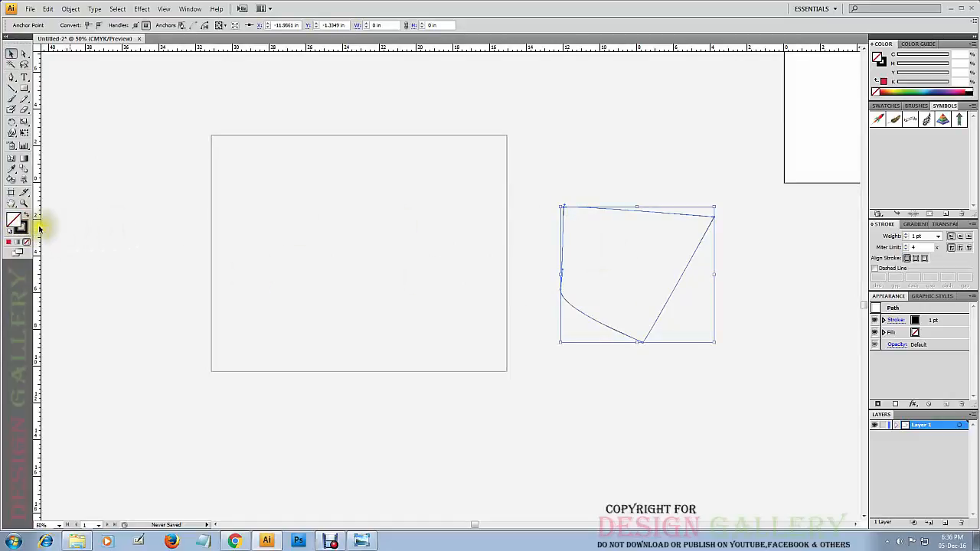
left_click(8, 242)
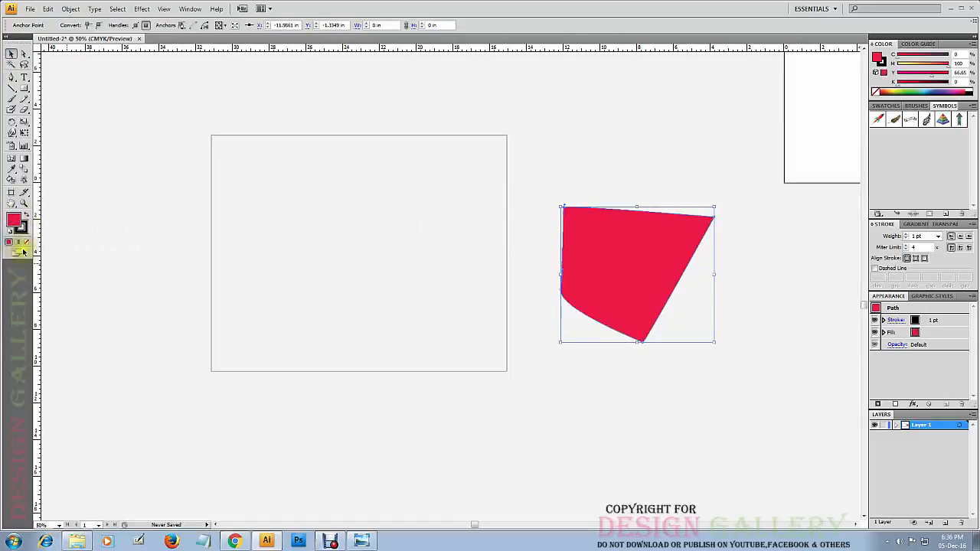
left_click(657, 146)
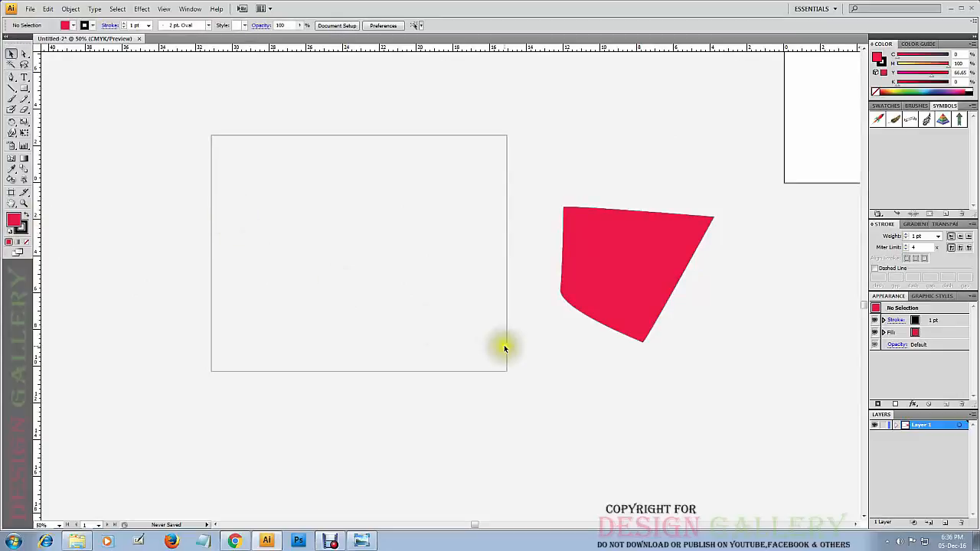
Select the red shape by its filled interior, move it up about 0.25 in, and deselect it.
left_click(637, 329)
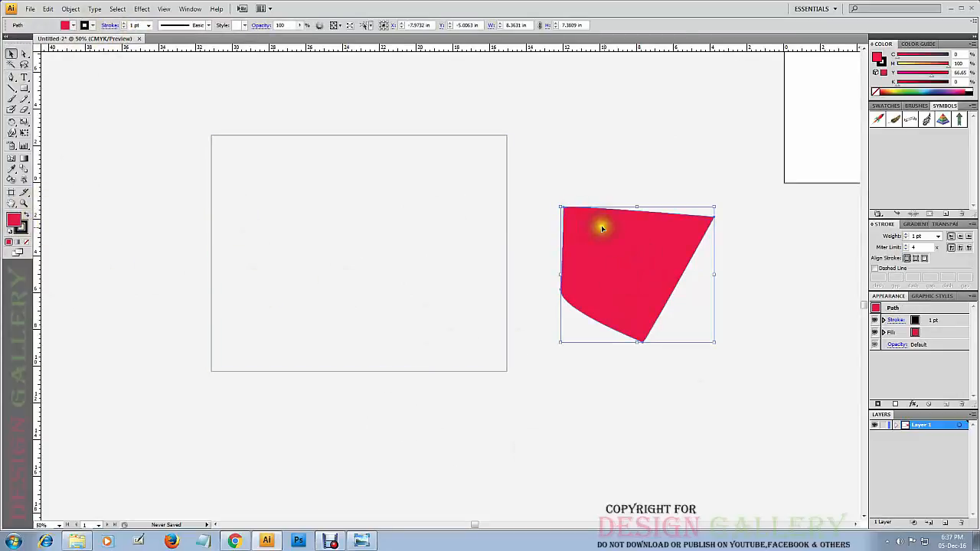
left_click(614, 146)
left_click_drag(624, 260, 624, 256)
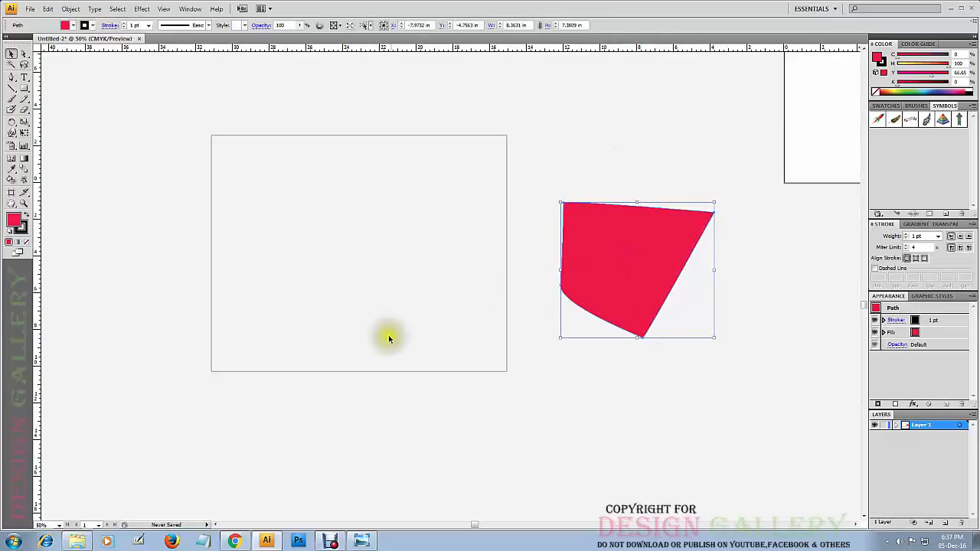
left_click(644, 124)
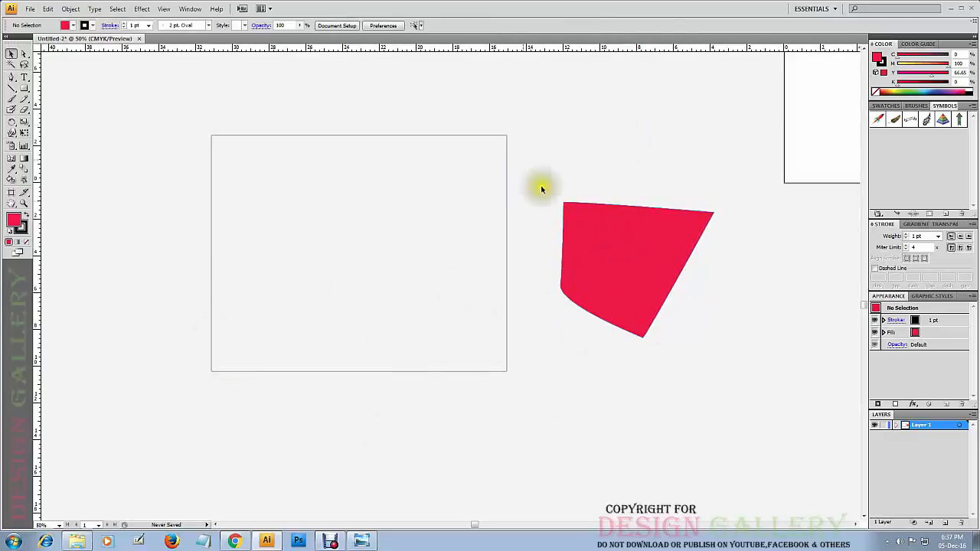
Select the rectangle and the red shape together and set their stroke weight to 5 pt.
left_click_drag(601, 148, 373, 301)
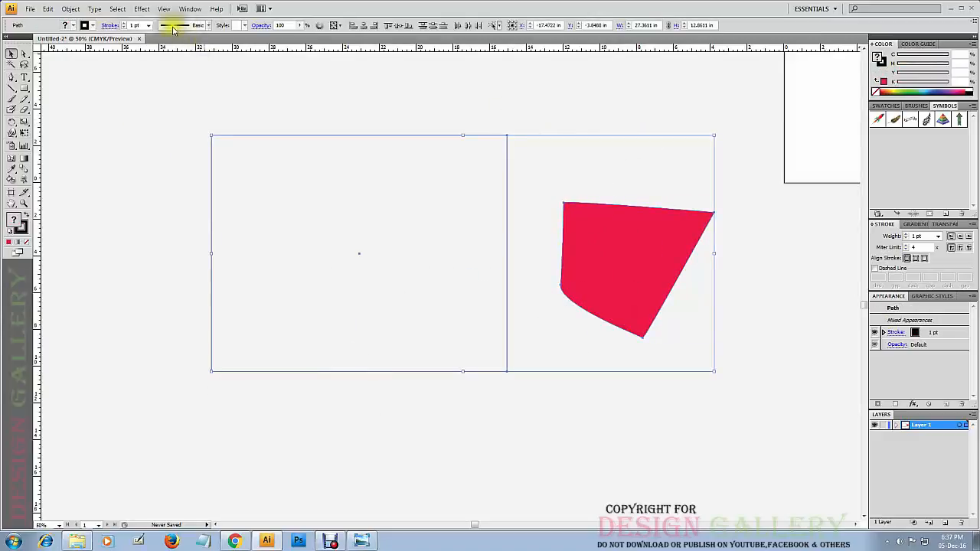
left_click(149, 26)
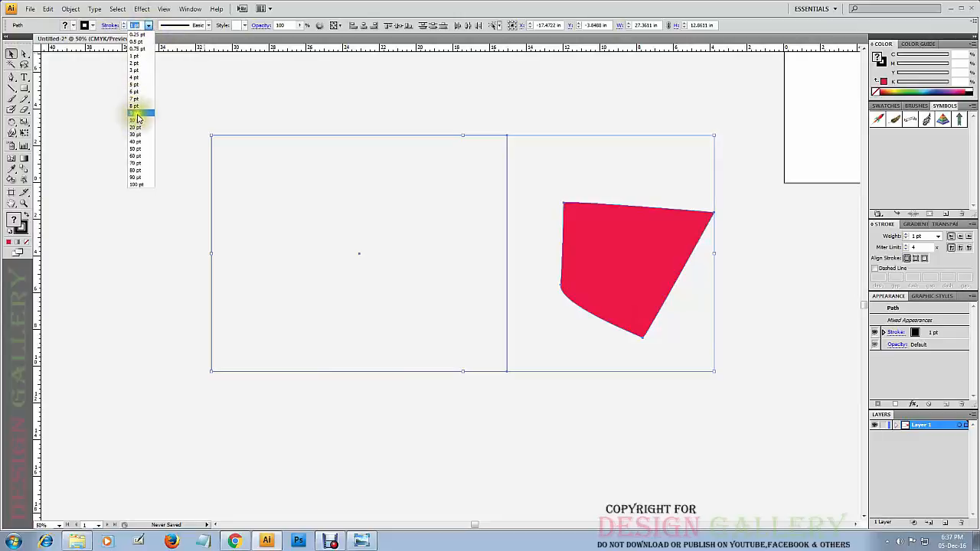
left_click(135, 84)
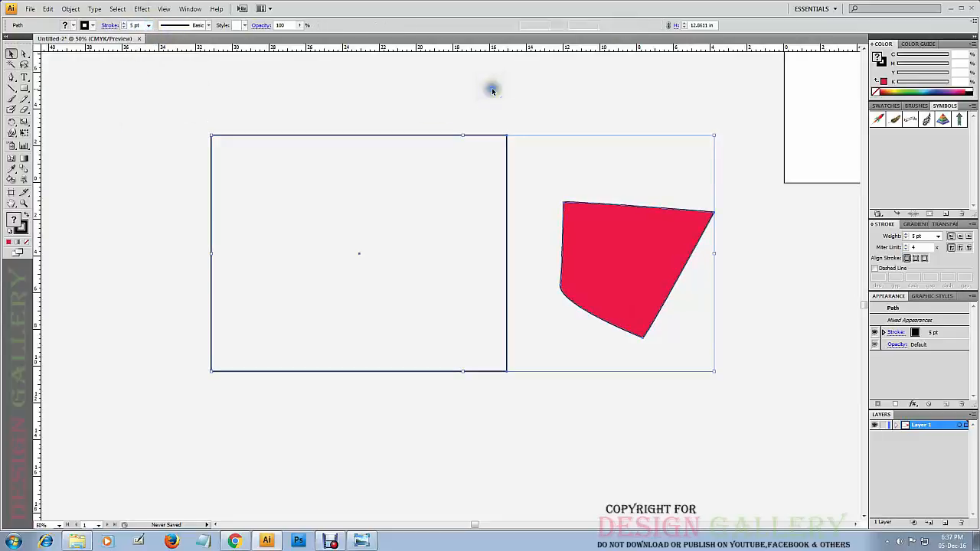
left_click(784, 254)
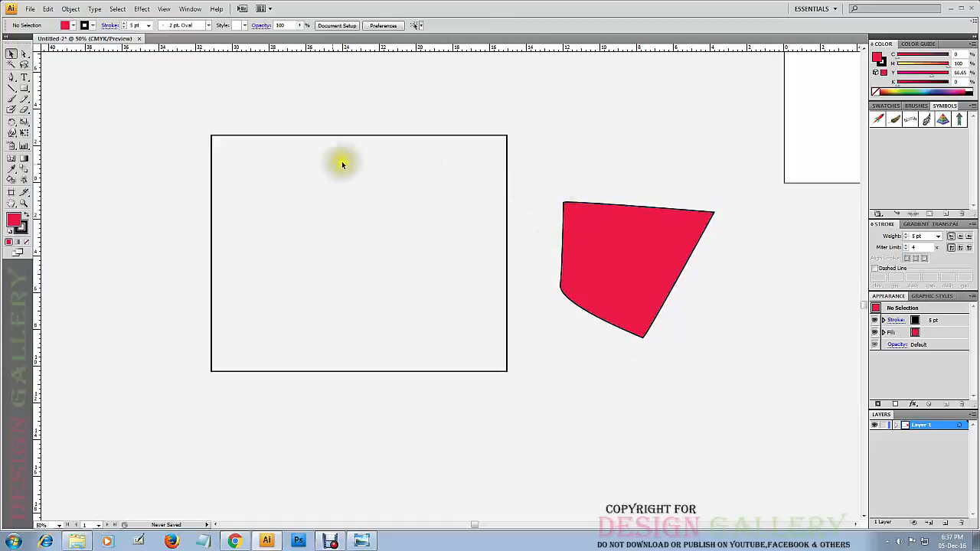
Apply the None fill to the rectangle, reselect it by its outline, and fill it with the last used solid red.
left_click(288, 136)
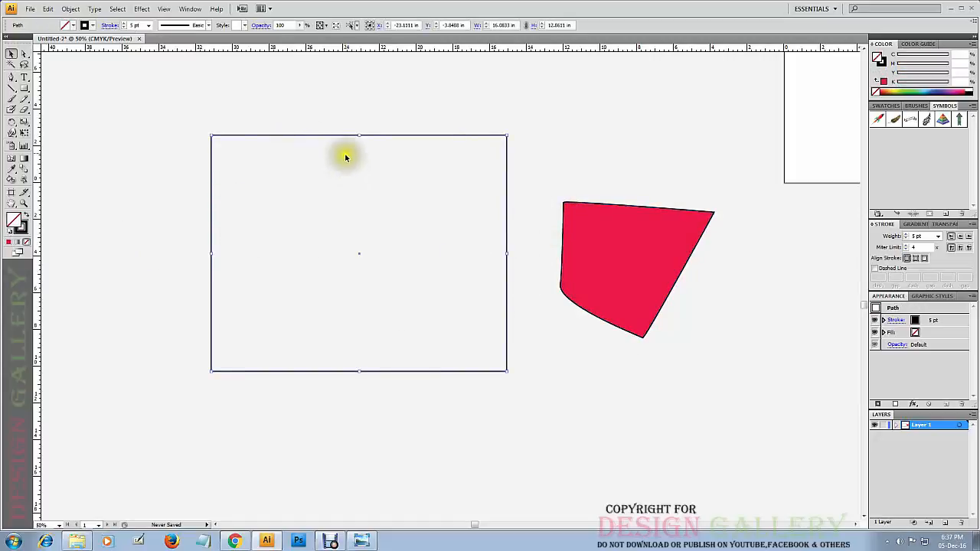
left_click(30, 242)
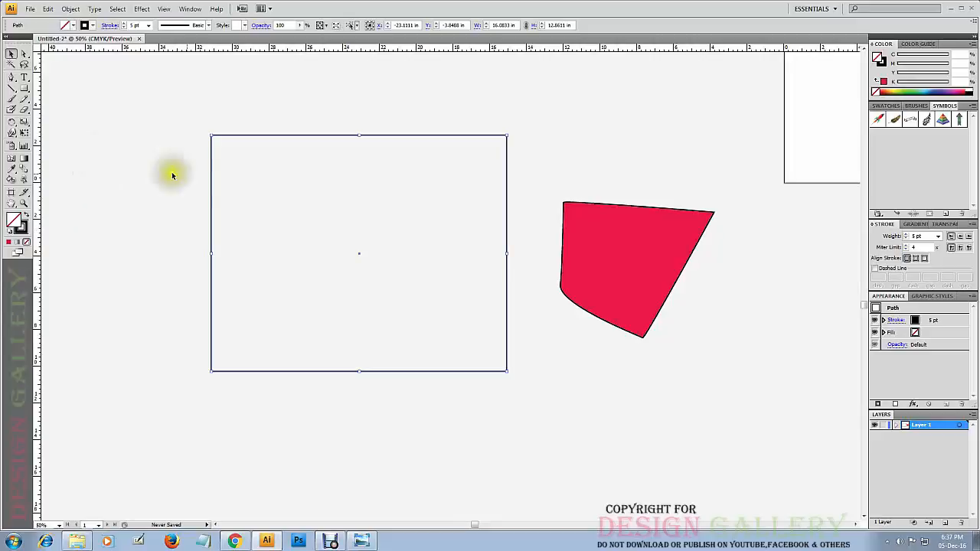
left_click(163, 279)
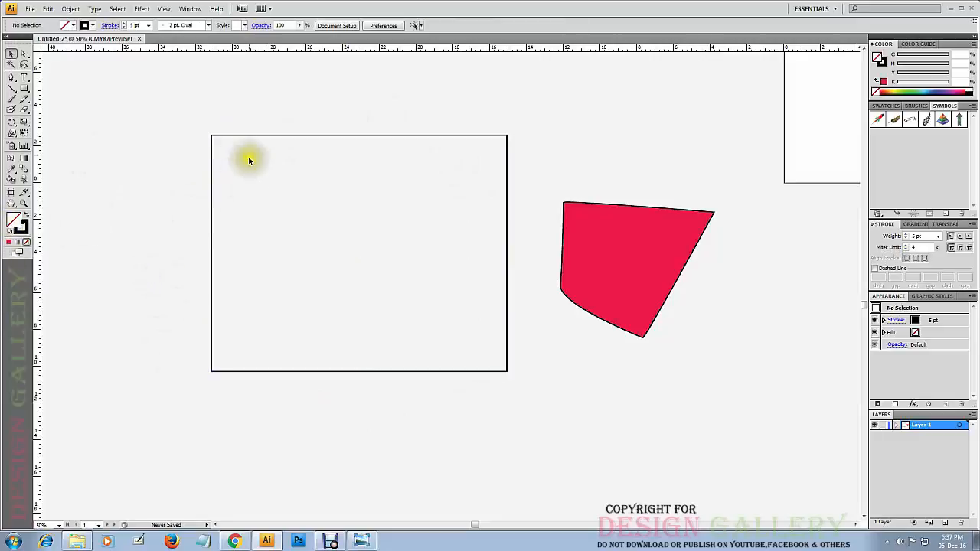
left_click(211, 184)
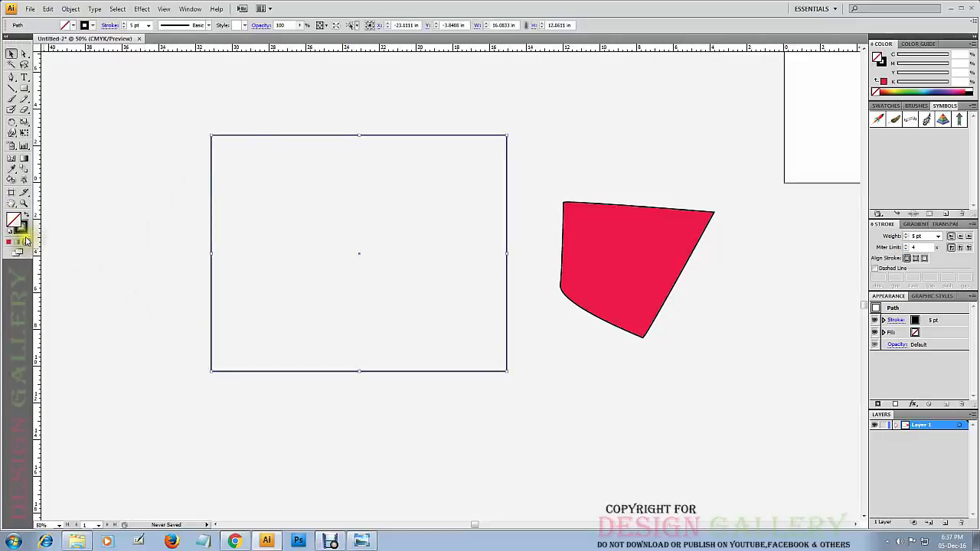
left_click(9, 243)
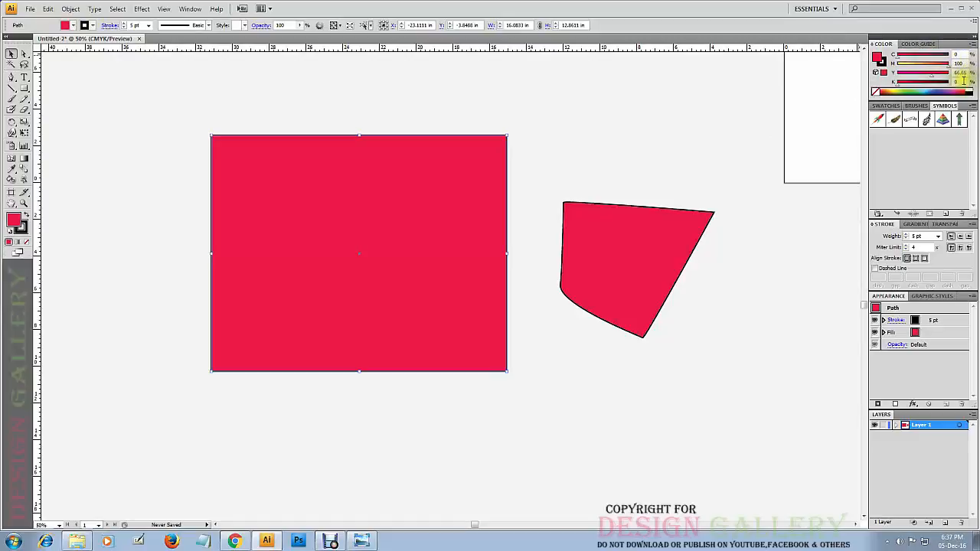
Look at the color guide, and change the rectangle's fill to an orange sampled from the CMYK spectrum.
left_click(928, 44)
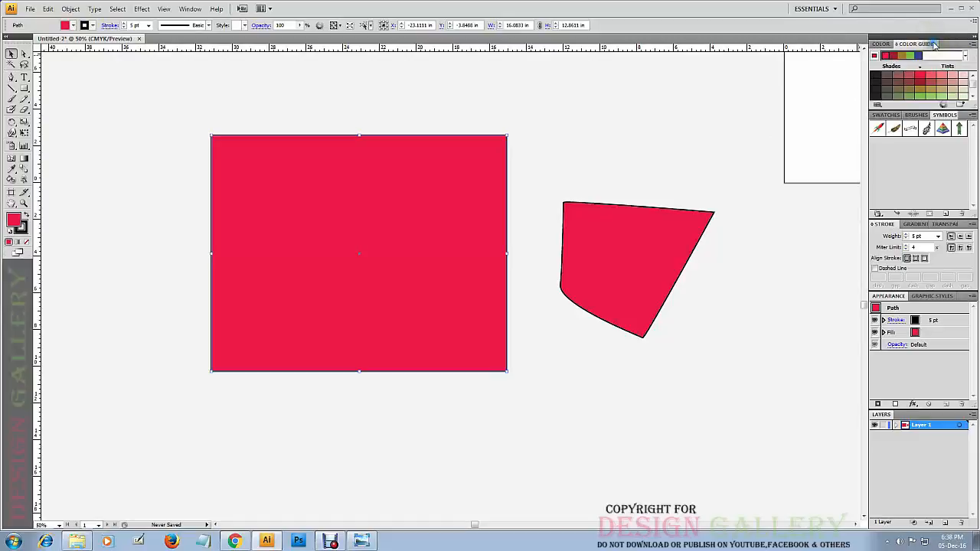
left_click(883, 45)
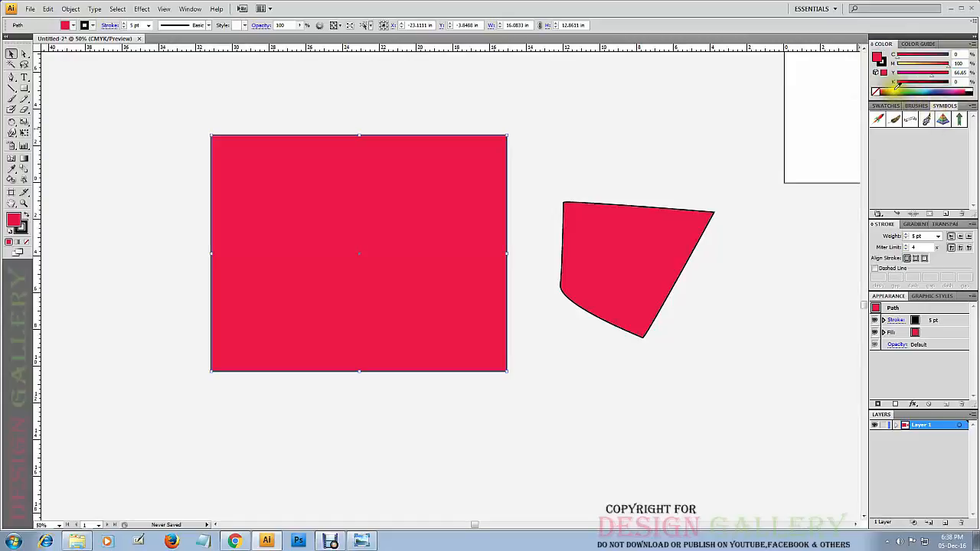
mouse_move(896, 92)
left_mouse_down()
mouse_move(961, 93)
mouse_move(957, 84)
mouse_move(883, 91)
left_mouse_up()
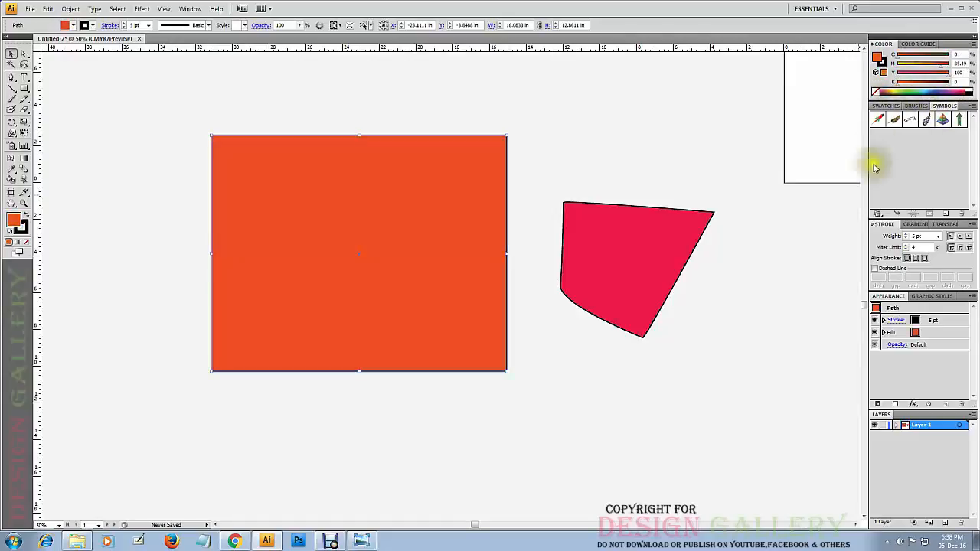
Set the rectangle's fill to the muted pink CC968B in the Color Picker, pointing out the hex and CMYK values, and deselect it.
double_click(13, 222)
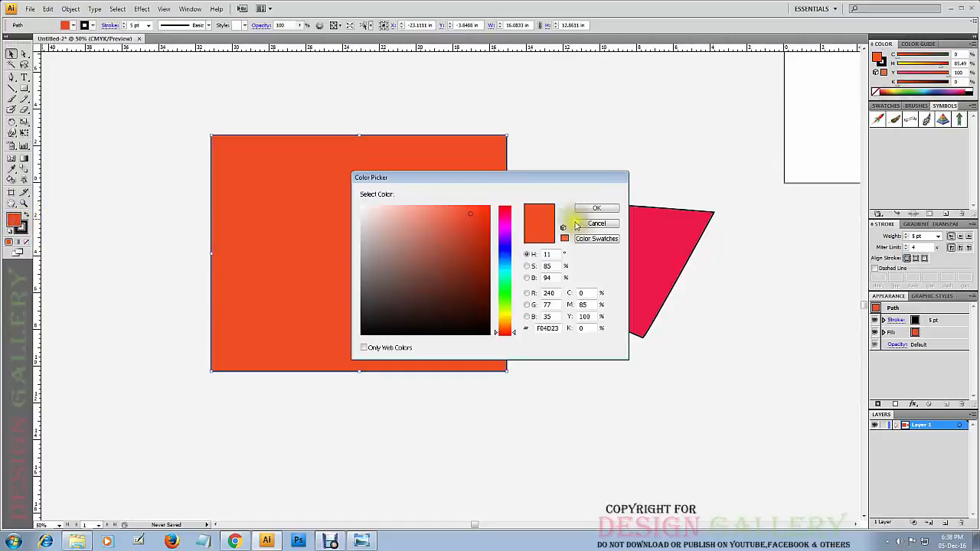
left_click(469, 283)
left_click(401, 231)
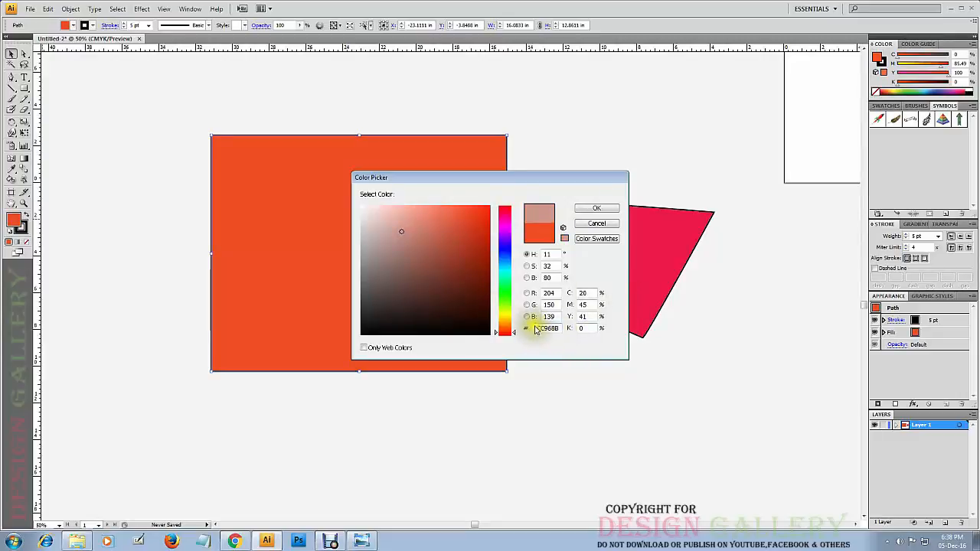
left_click_drag(536, 328, 591, 335)
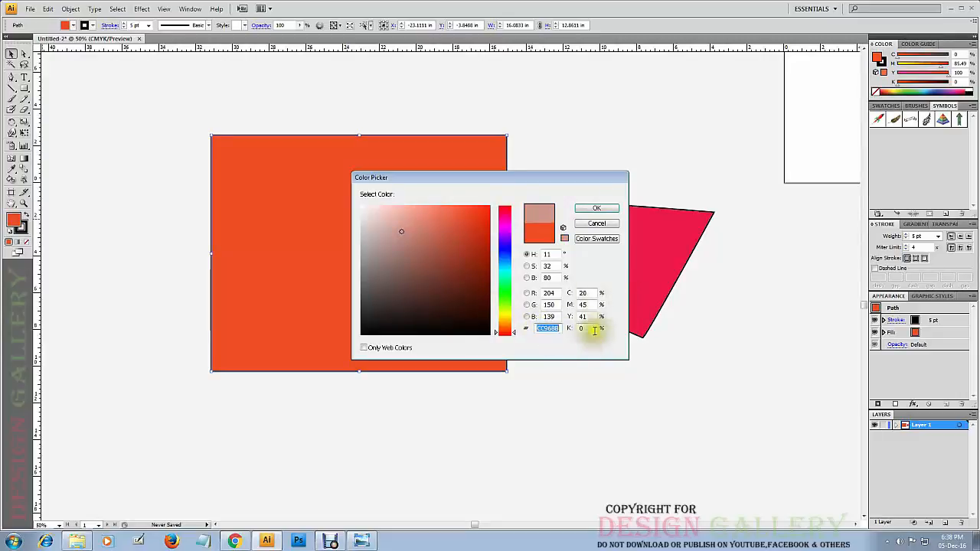
double_click(578, 292)
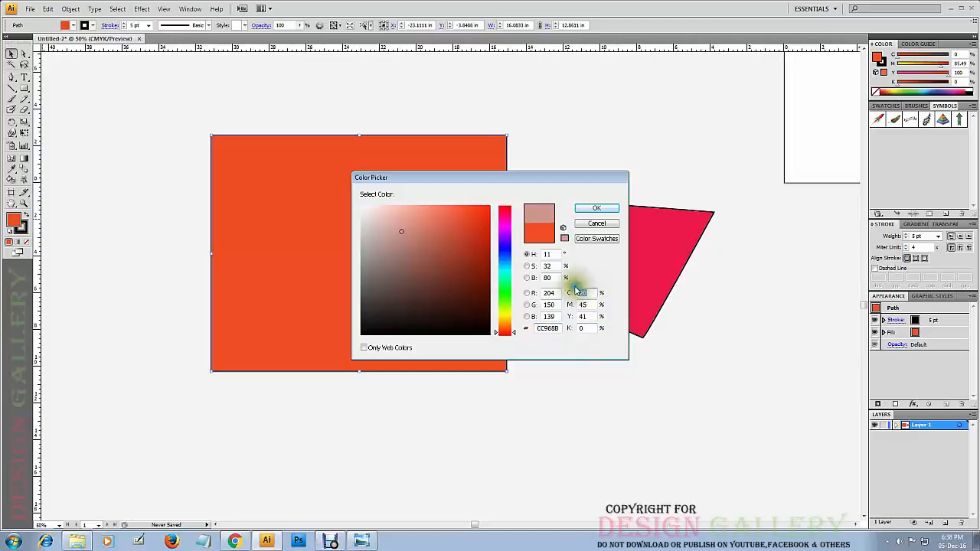
double_click(580, 304)
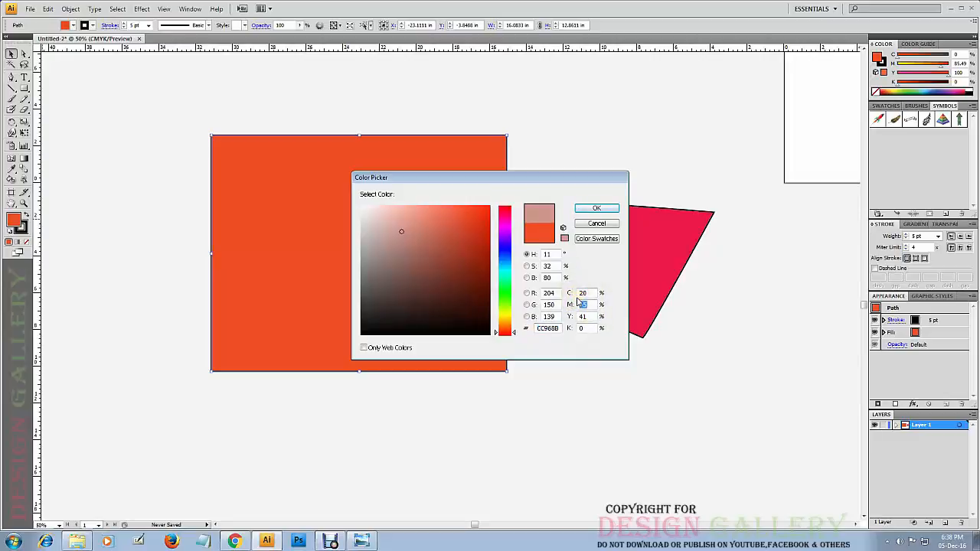
double_click(583, 316)
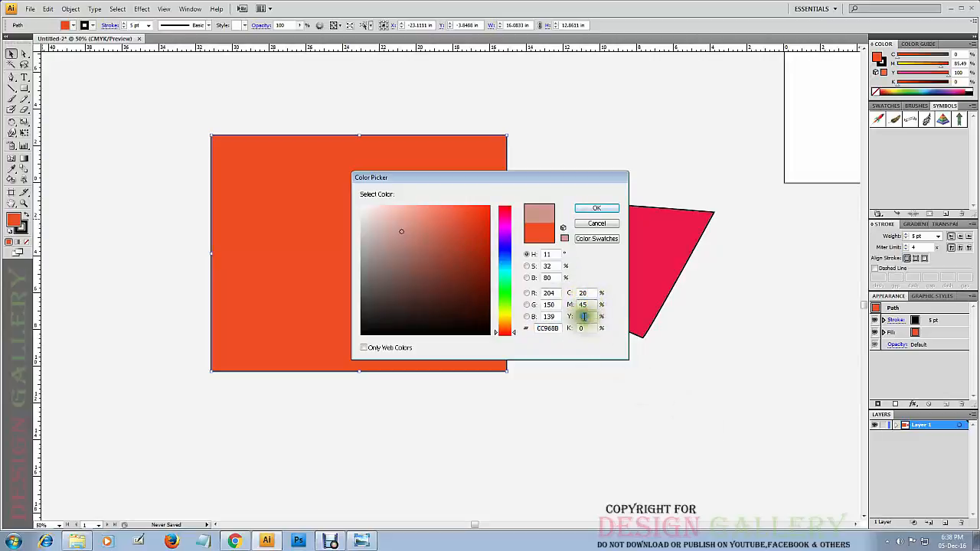
left_click(597, 208)
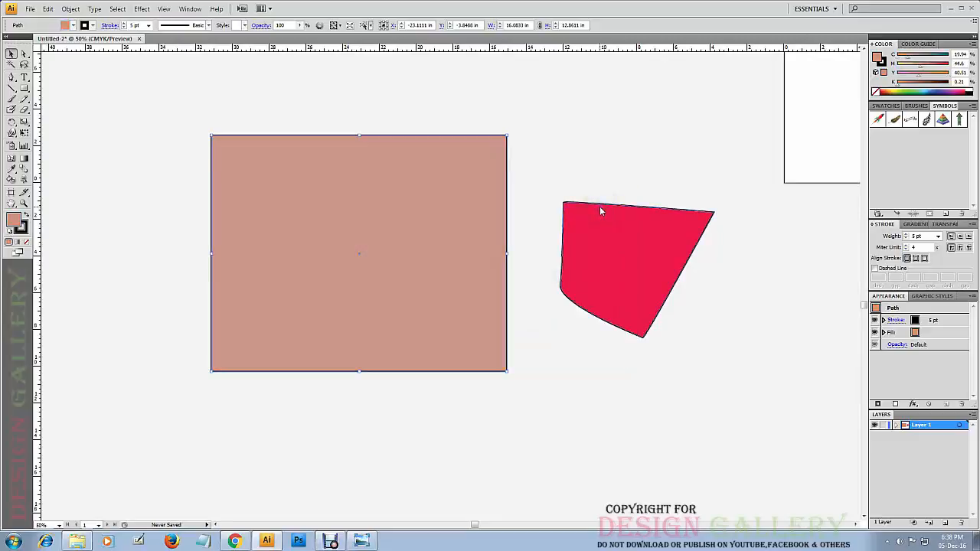
left_click(313, 83)
Move the filled rectangle slightly left and up, and move the red shape closer to it with their centers aligned horizontally.
left_click(291, 196)
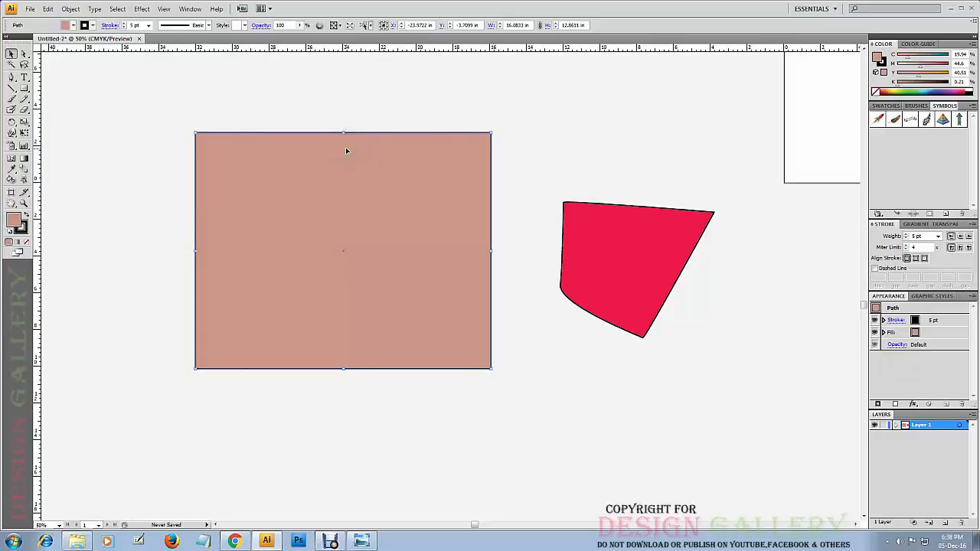
left_click(623, 243)
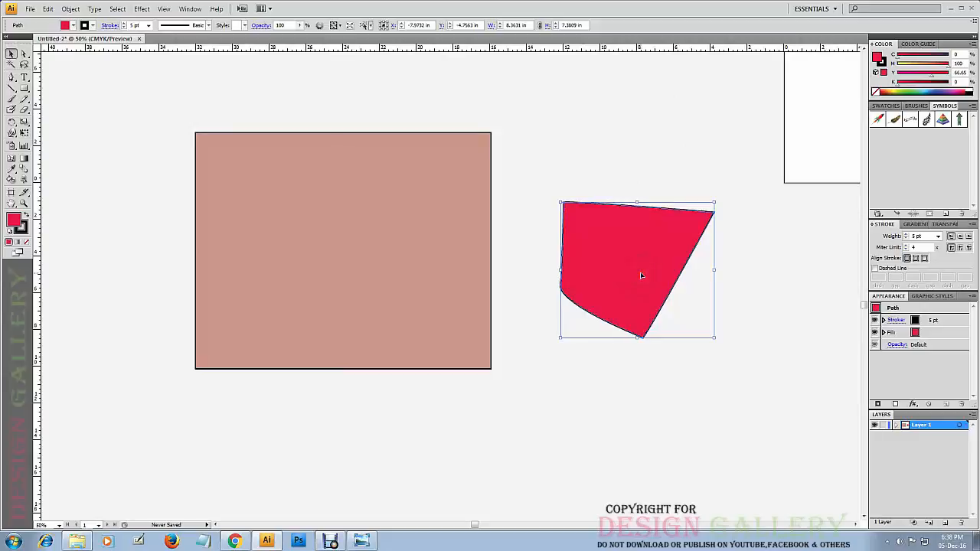
left_click_drag(637, 261, 588, 225)
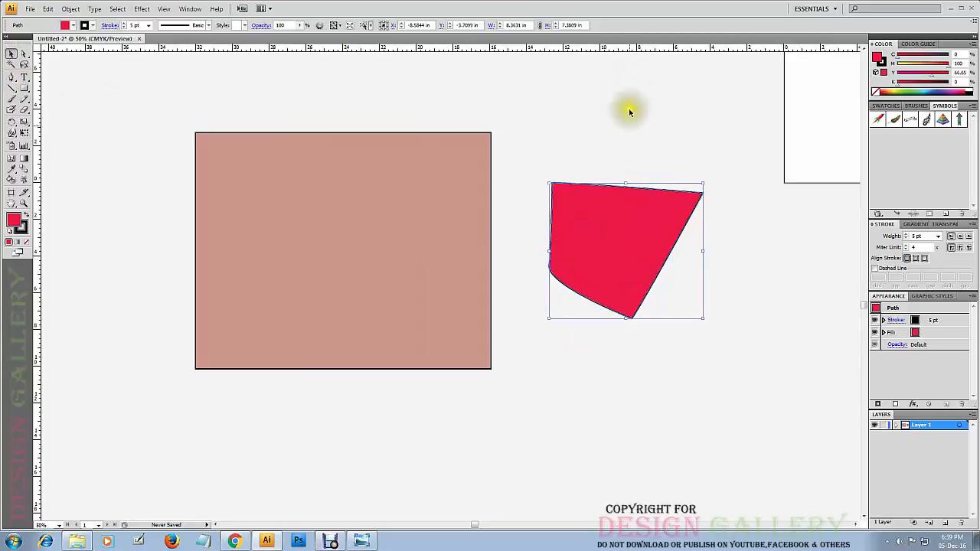
Set the red shape's stroke weight to 20 pt and deselect it.
left_click(628, 156)
left_click(624, 234)
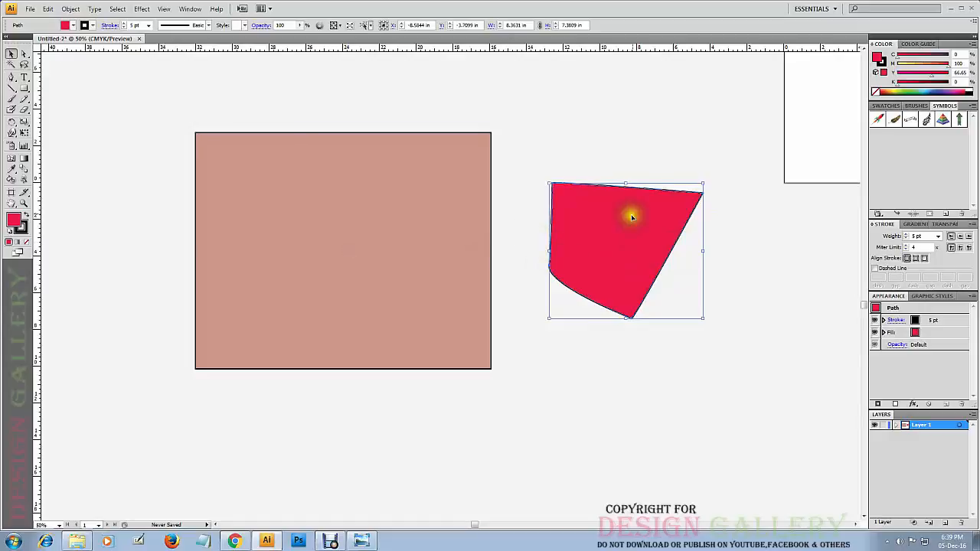
left_click(148, 25)
left_click(137, 127)
left_click(736, 165)
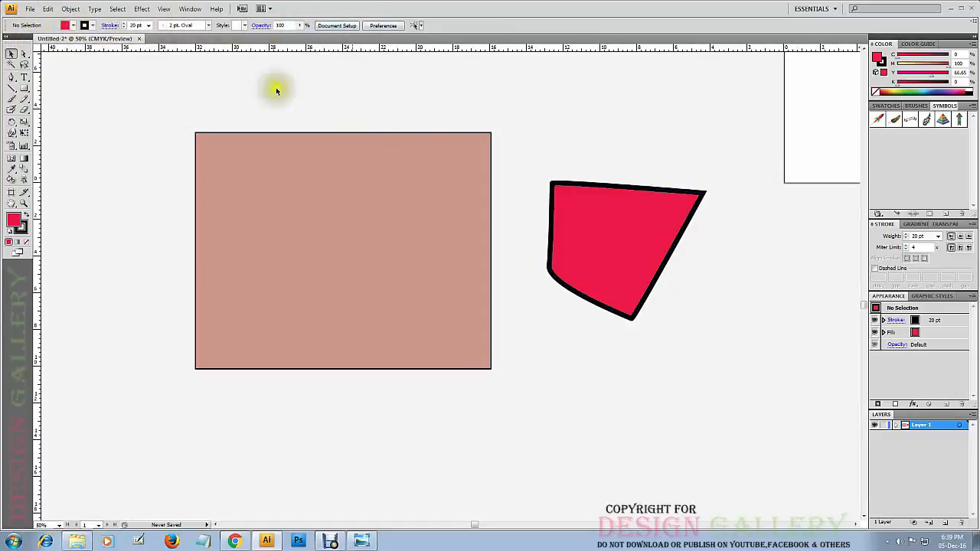
Move the red shape slightly up and try several swatches as its fill, including a teal green and the lime green C=50 Y=100.
left_click(634, 230)
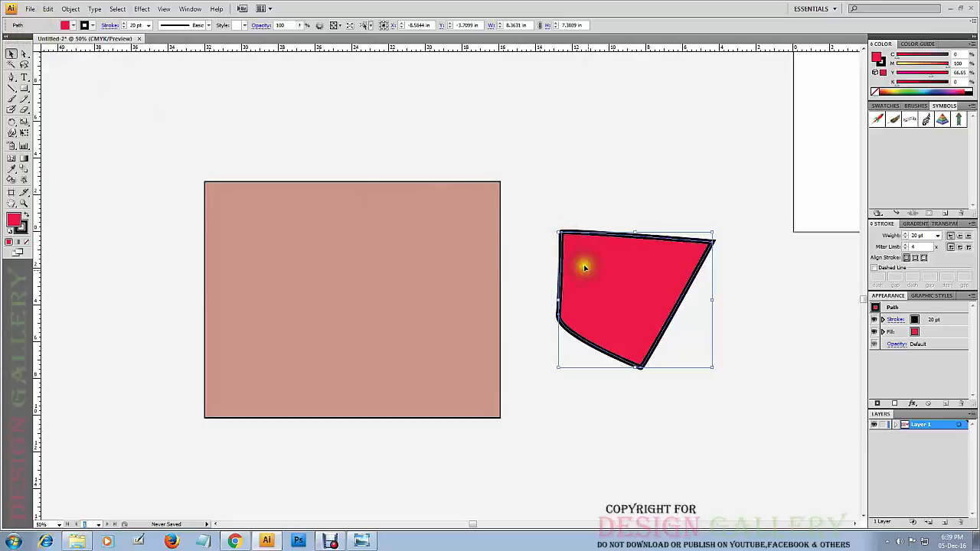
left_click_drag(584, 262, 580, 219)
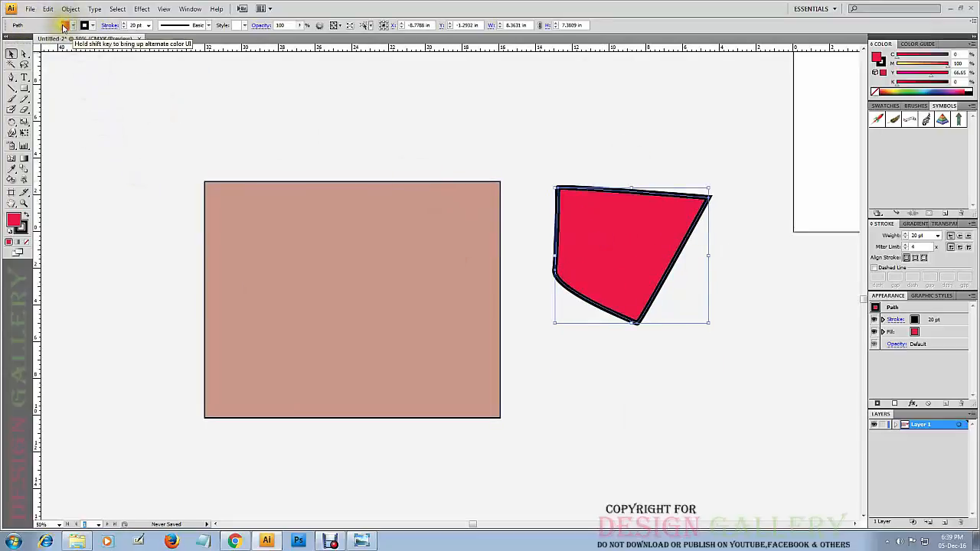
left_click(65, 26)
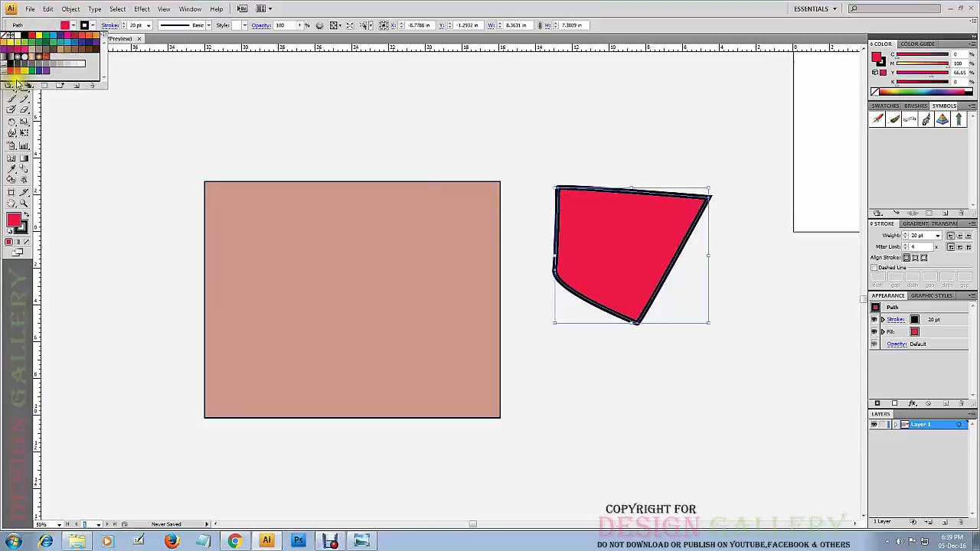
left_click(81, 65)
left_click(38, 44)
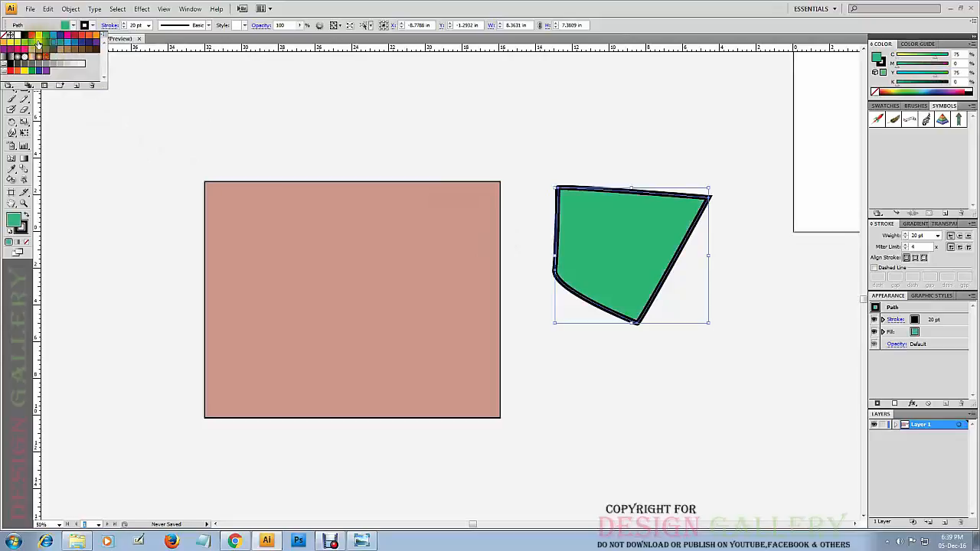
left_click(39, 43)
left_click(32, 36)
left_click(24, 42)
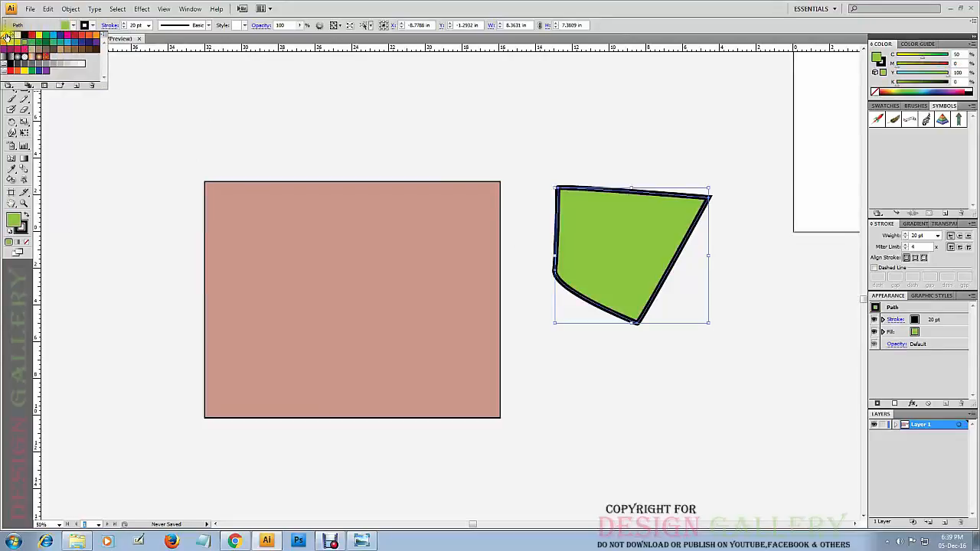
Try None and a brown swatch as the shape's fill, and set it to dark green C=90 M=30 Y=95 K=30.
left_click(9, 35)
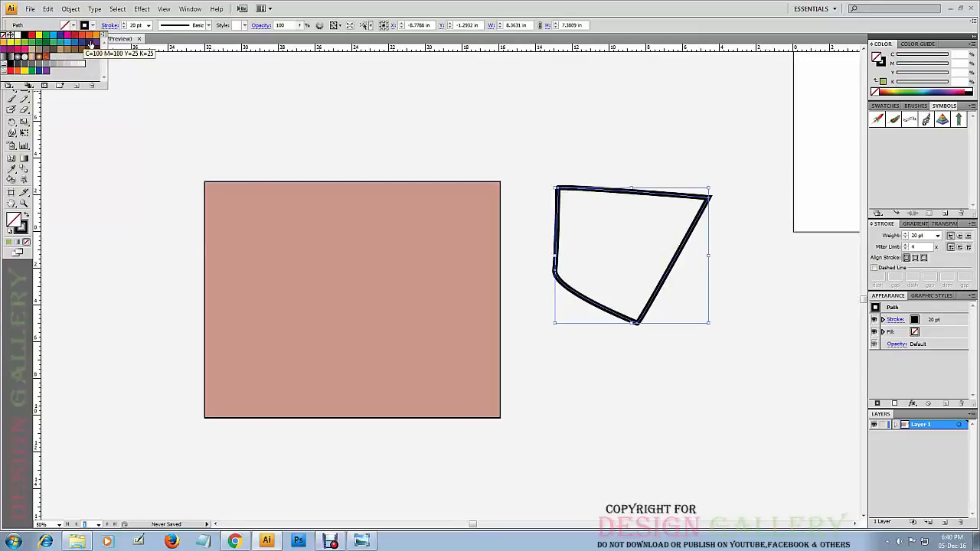
left_click(68, 51)
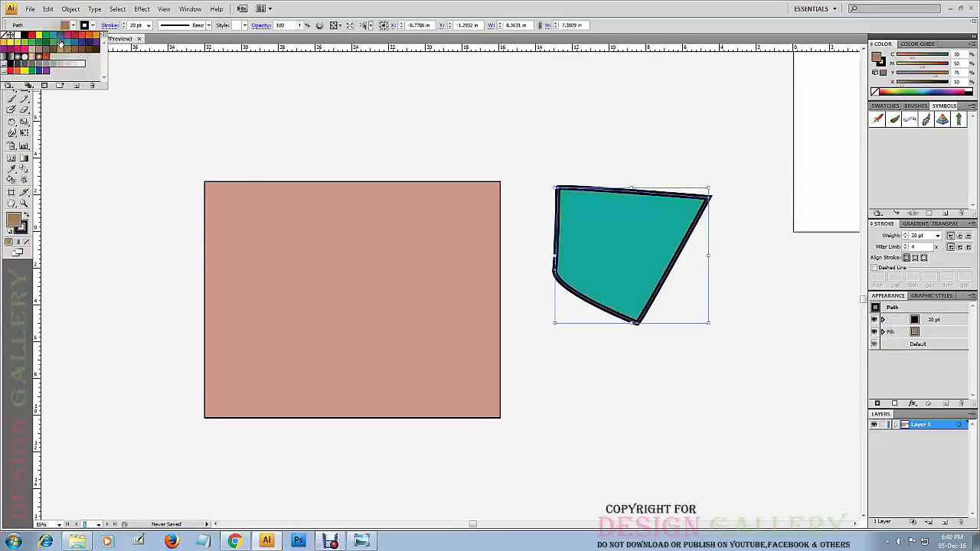
left_click(47, 43)
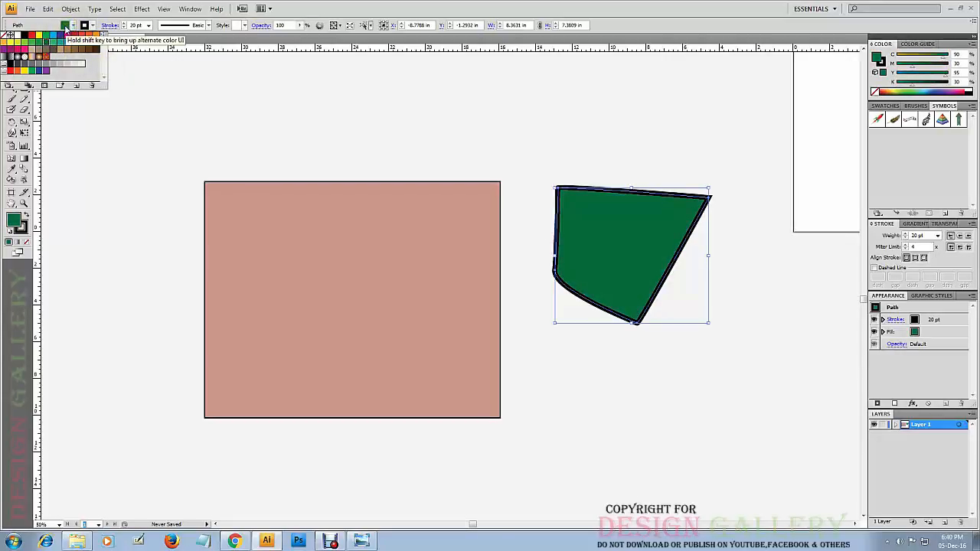
left_click(53, 26)
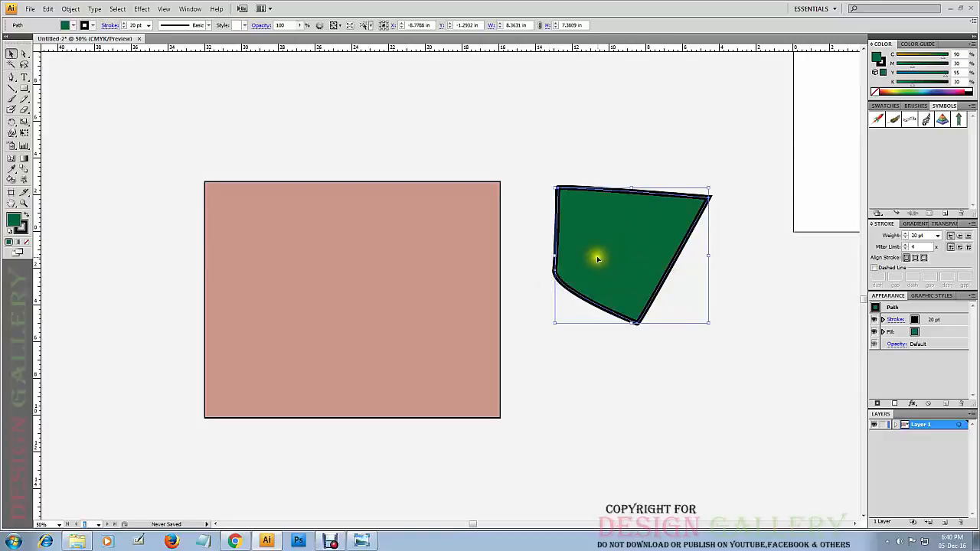
Try several swatches as the green shape's stroke color, including gray, black, yellow, beige, blue, red and magenta.
left_click(84, 26)
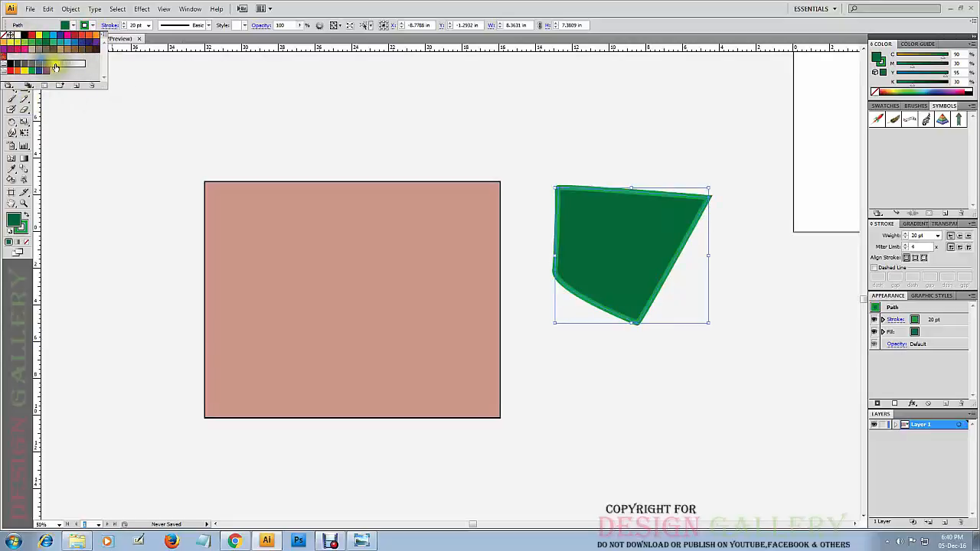
left_click(55, 66)
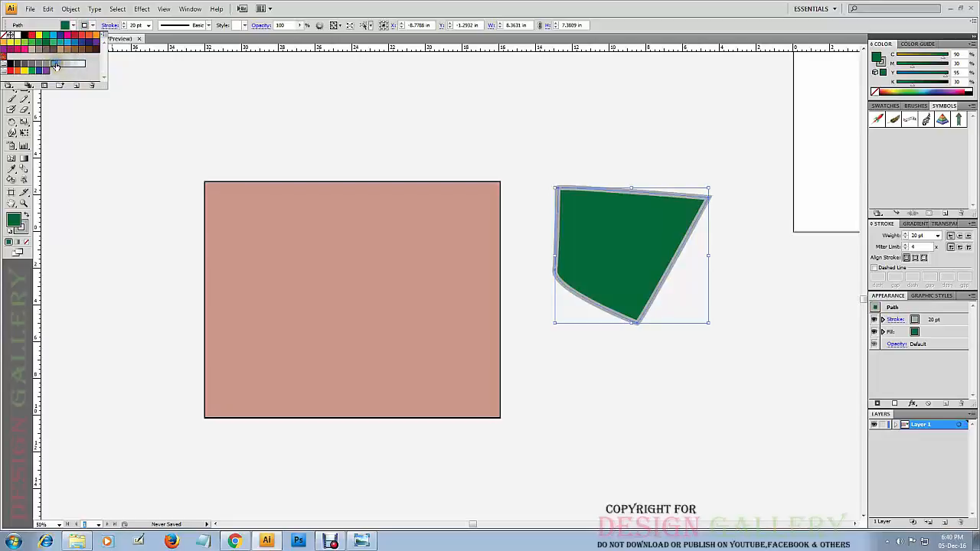
left_click(13, 65)
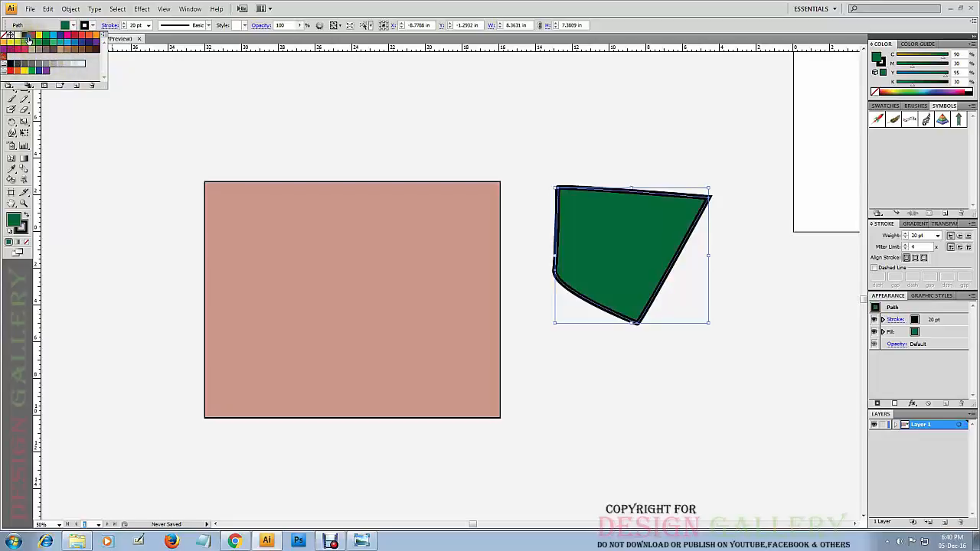
left_click(38, 39)
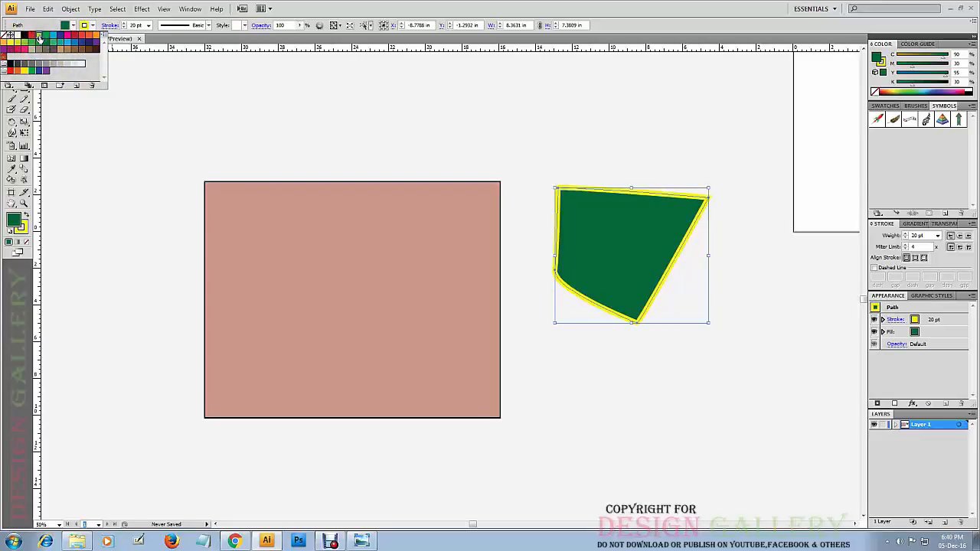
left_click(32, 50)
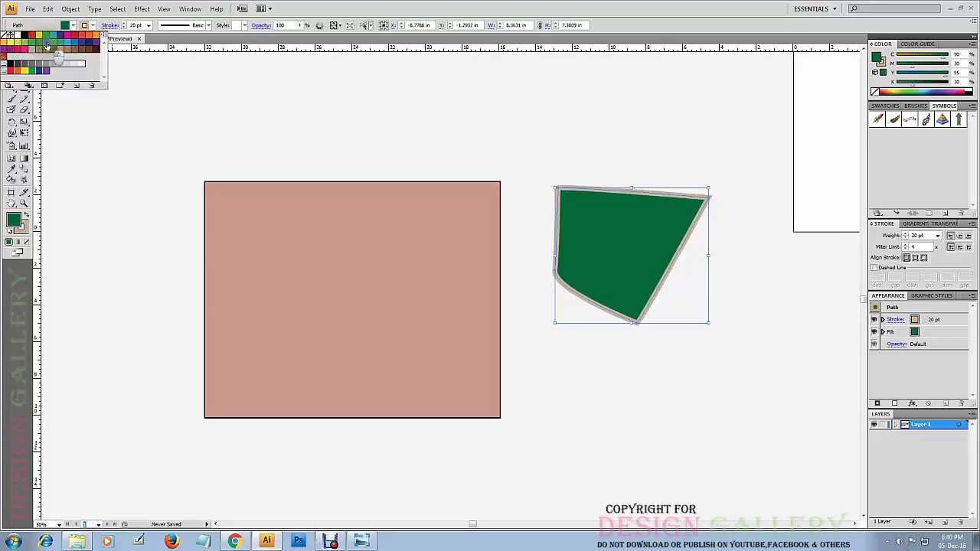
left_click(47, 46)
left_click(69, 41)
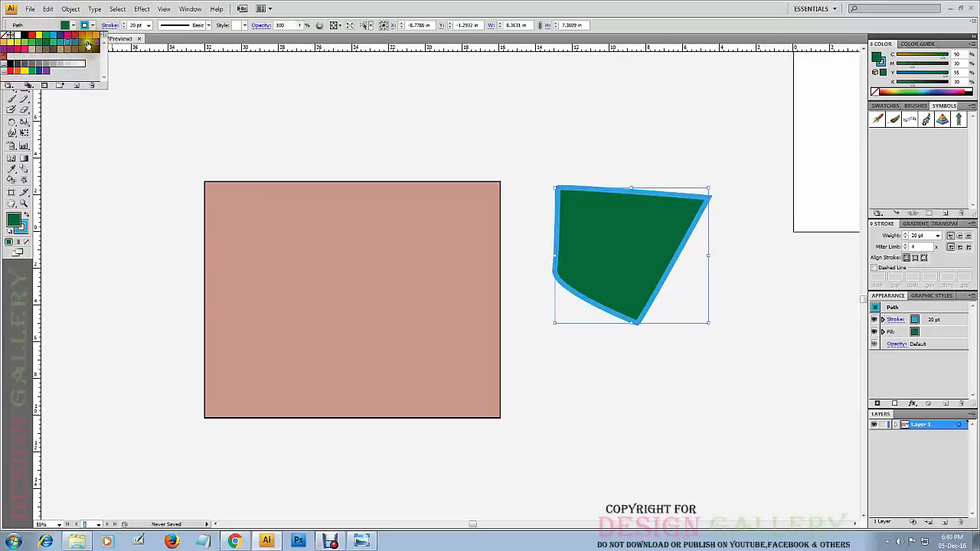
left_click(88, 38)
left_click(83, 36)
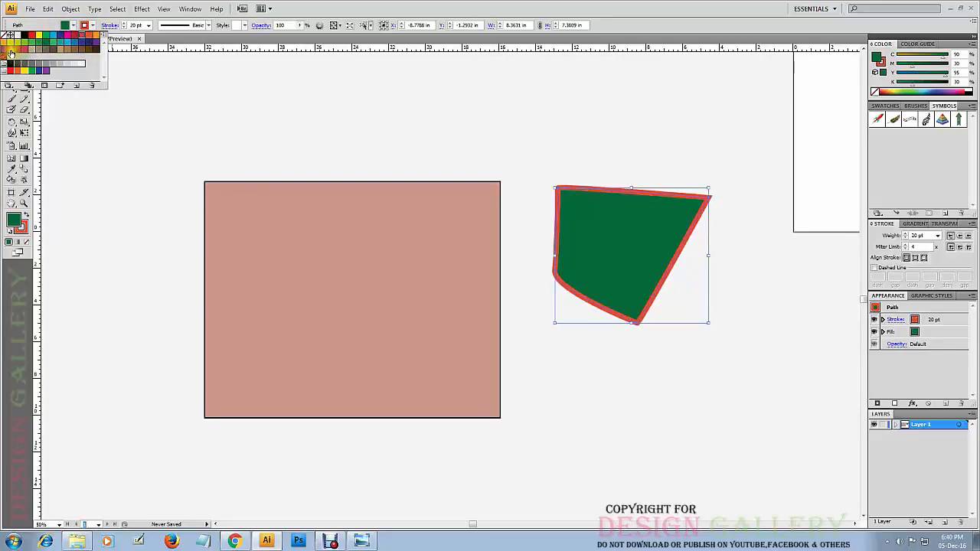
left_click(8, 49)
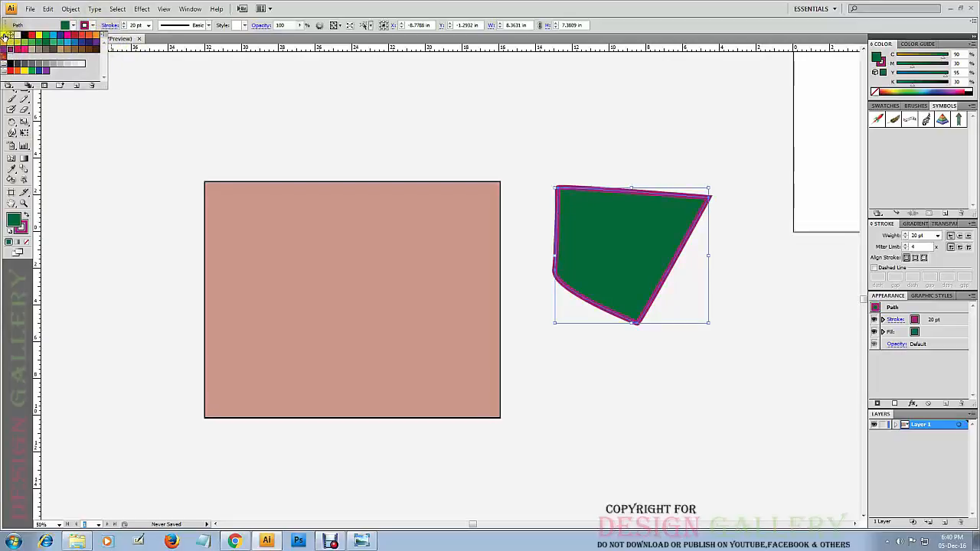
Remove the shape's stroke, undo the removal, set the stroke color to yellow, and deselect the shape.
left_click(5, 36)
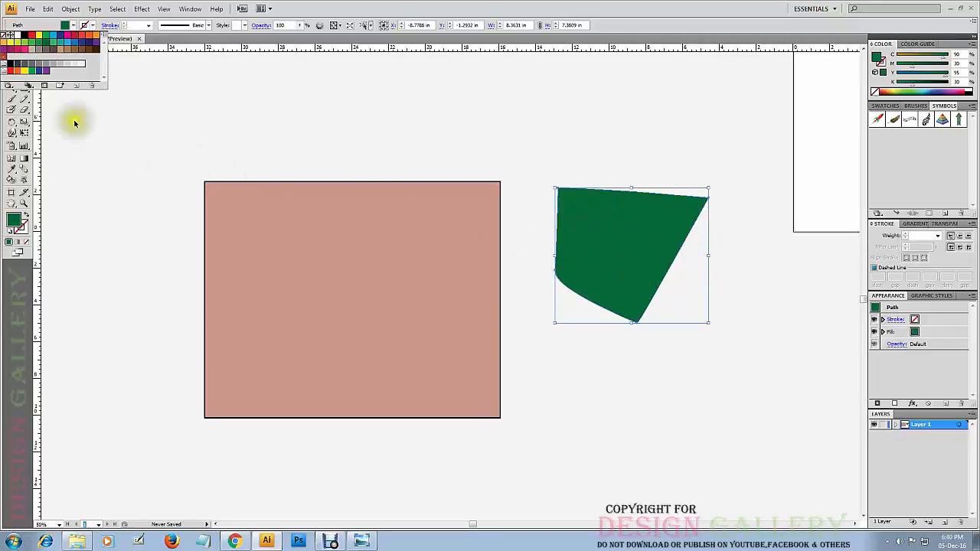
key("ctrl+z")
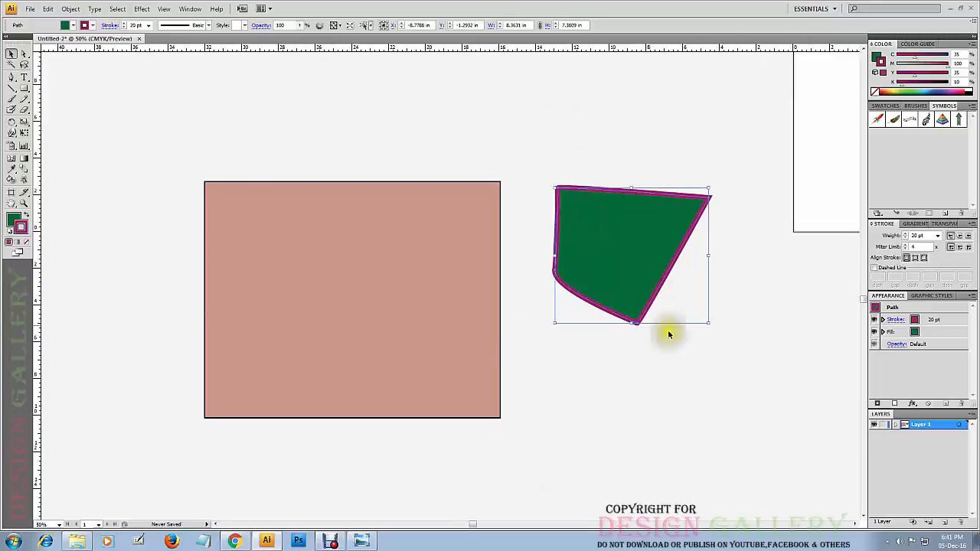
left_click(84, 25)
left_click(42, 35)
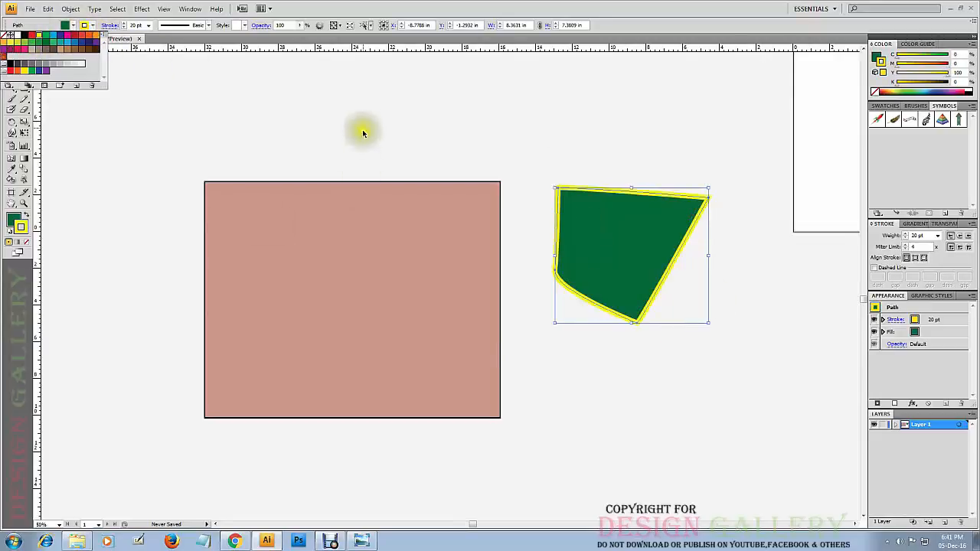
left_click(478, 132)
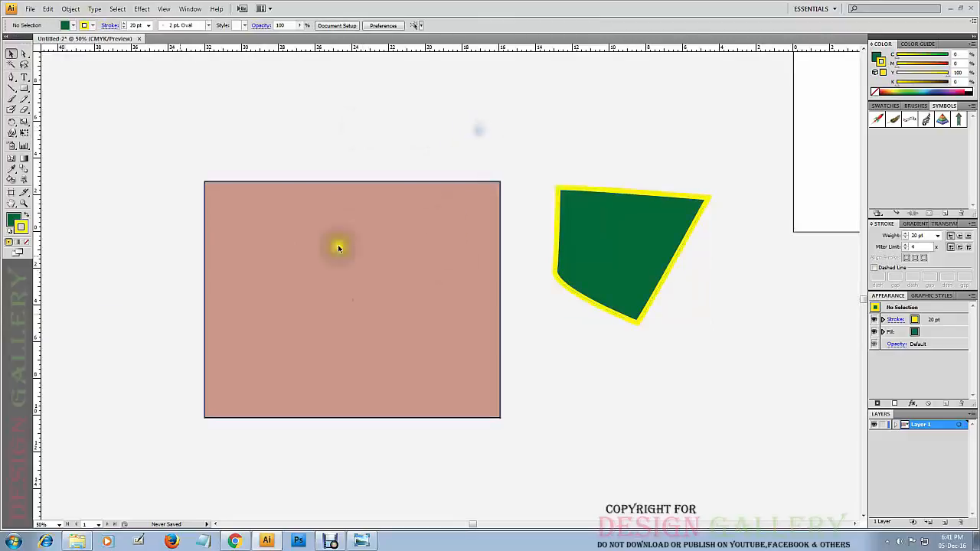
Try stroke weights of 100 pt and 0.25 pt on the green shape.
left_click(149, 26)
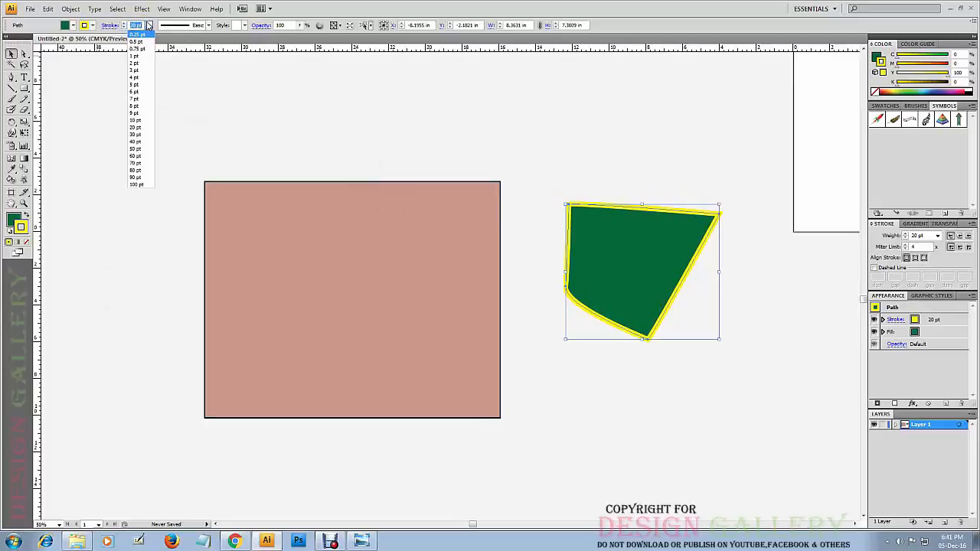
left_click(138, 184)
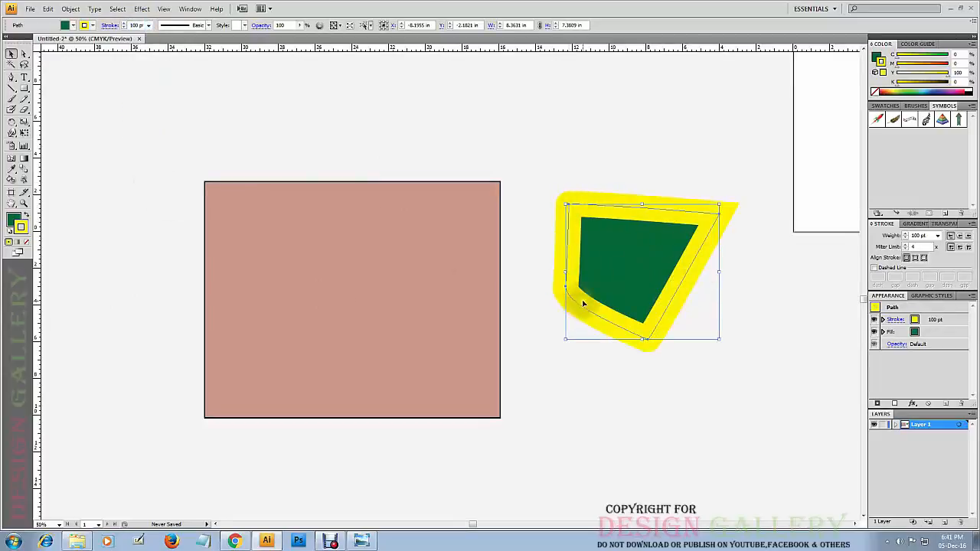
left_click(147, 26)
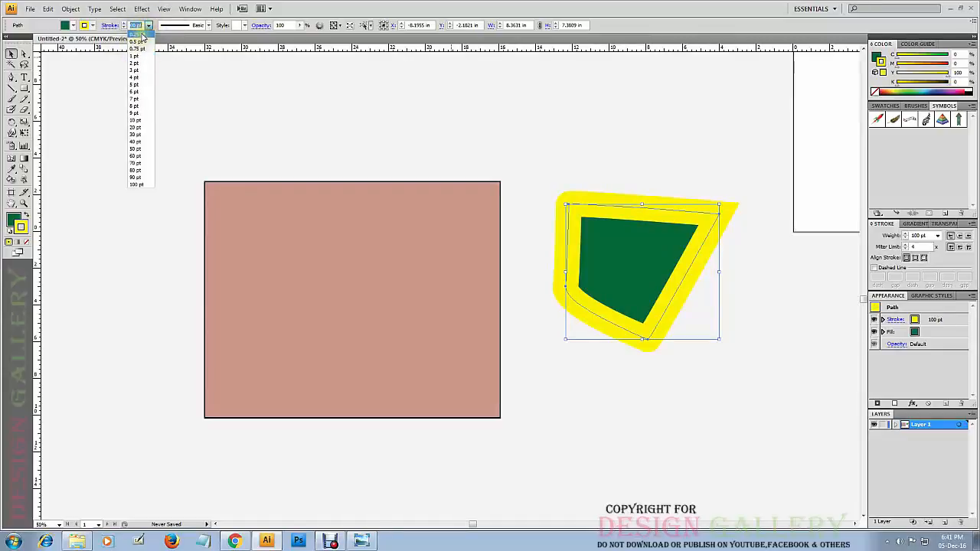
left_click(141, 35)
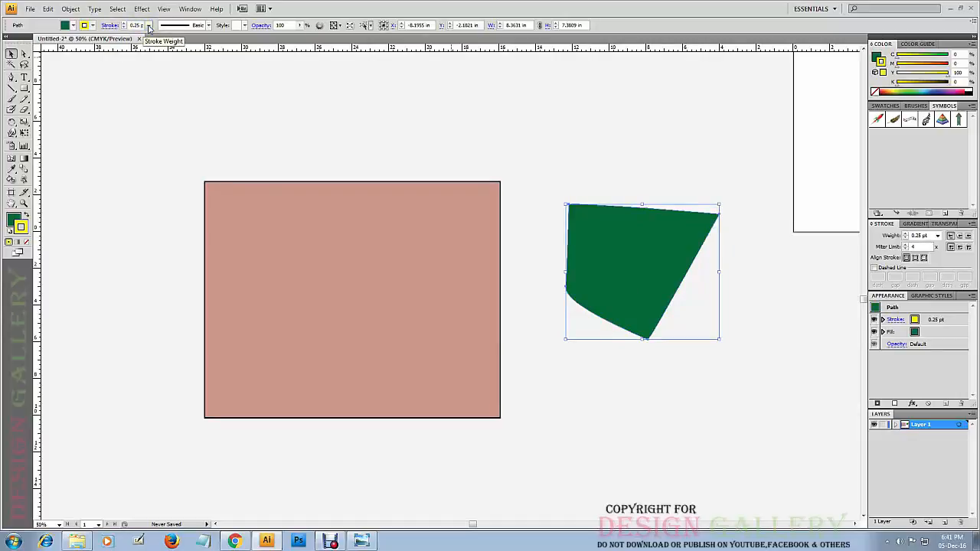
Try stroke weights of 1 pt and 8 pt on the green shape, set the weight to 20 pt, and deselect it.
left_click(149, 25)
left_click(142, 59)
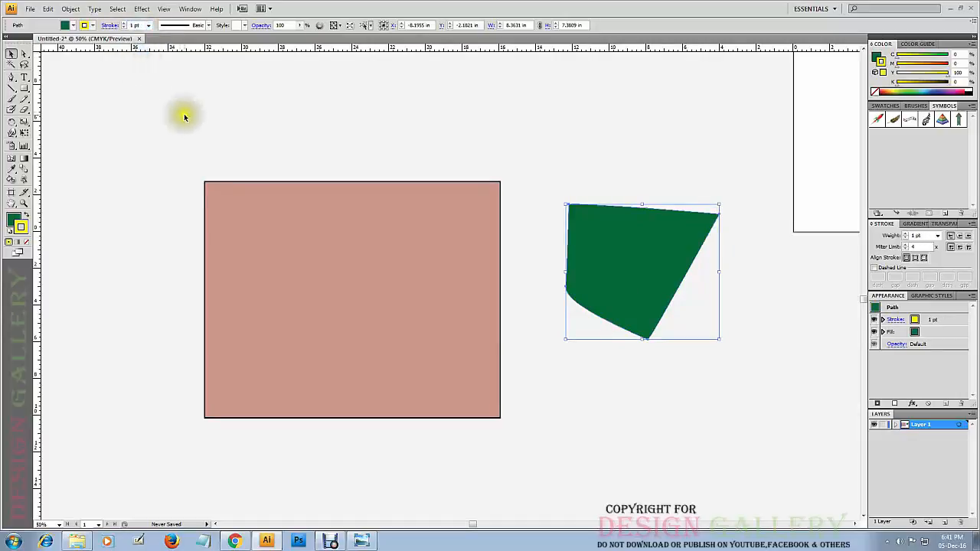
left_click(148, 25)
left_click(143, 114)
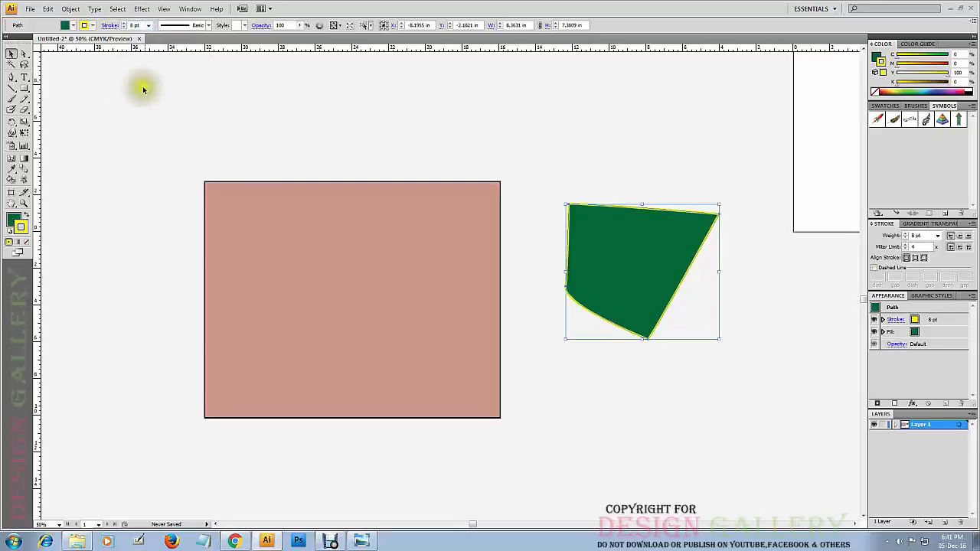
left_click(148, 25)
left_click(137, 131)
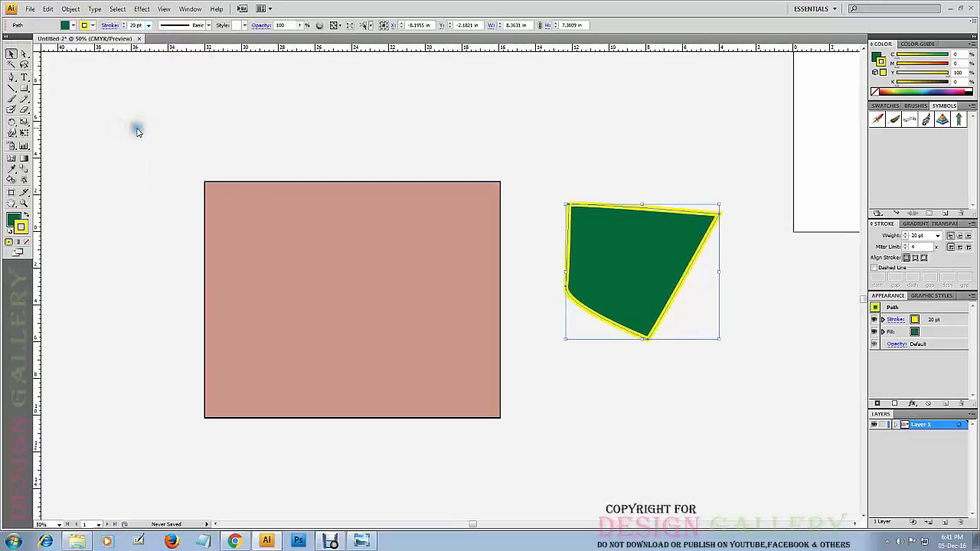
left_click(650, 188)
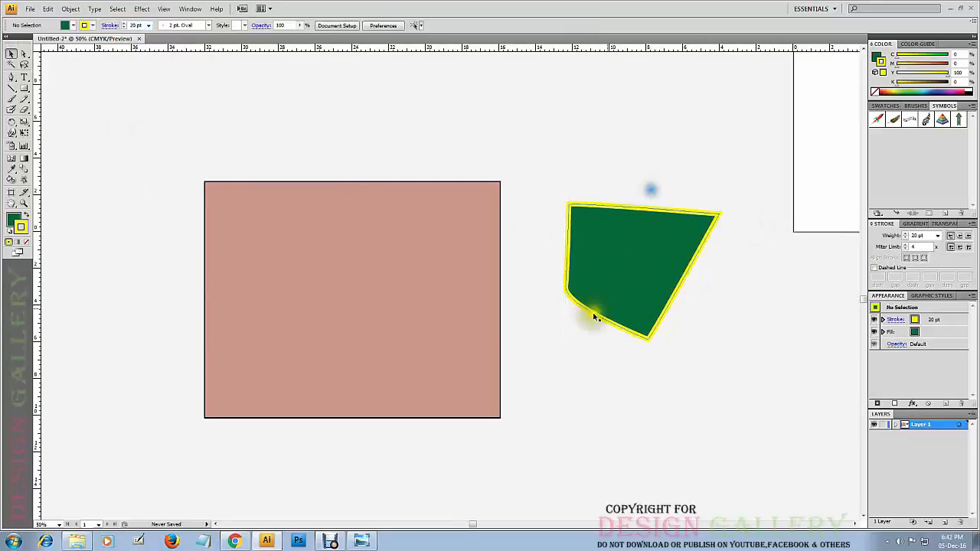
With nothing selected, choose the Tapered Stroke brush and the Arched Green graphic style.
left_click(209, 26)
left_click(170, 73)
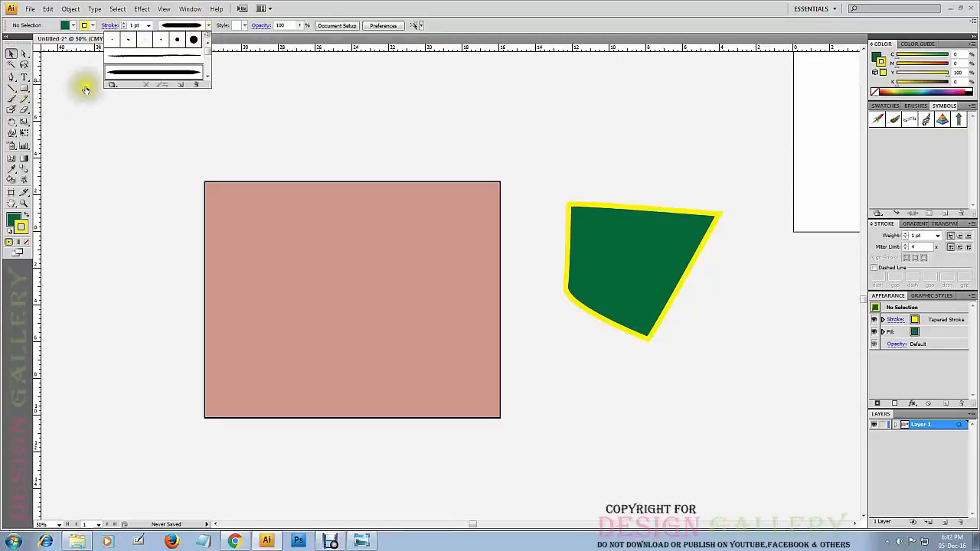
left_click(208, 27)
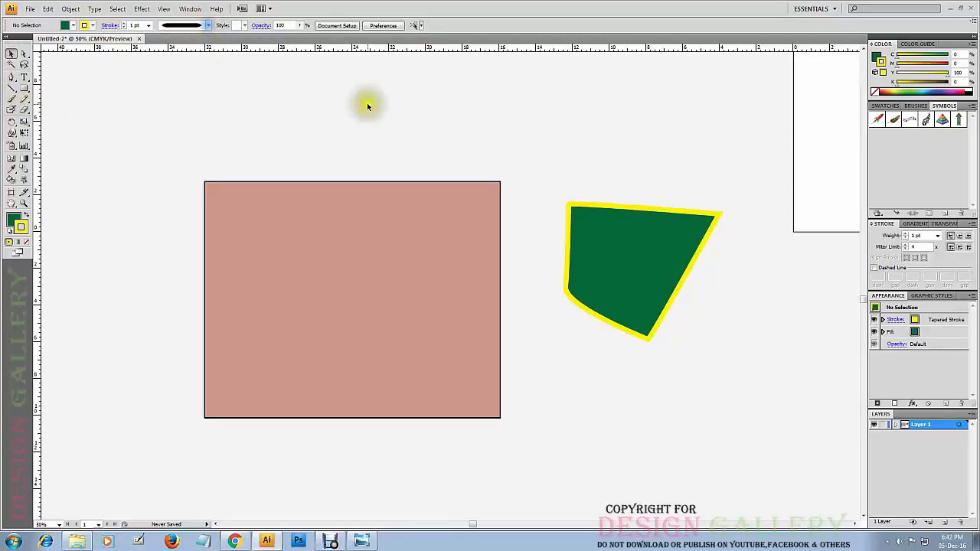
left_click(245, 26)
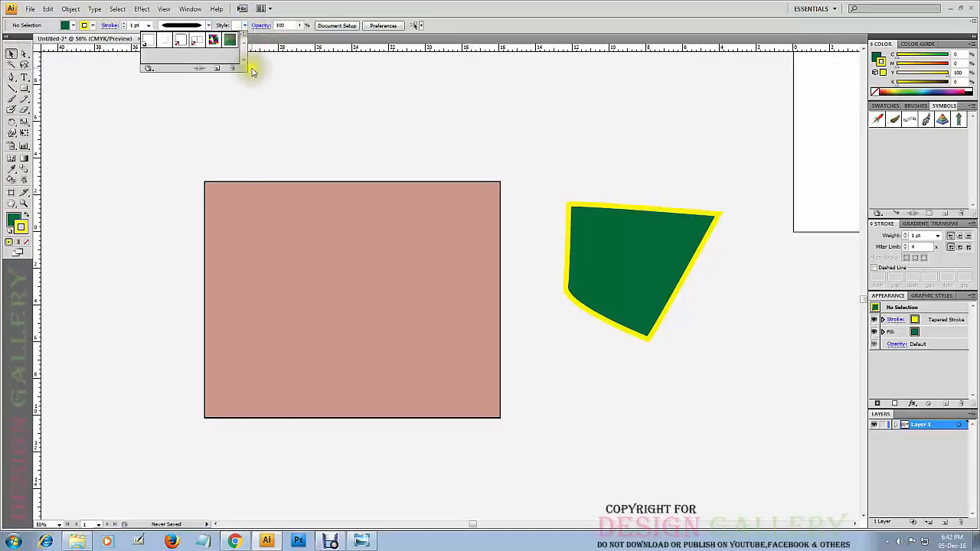
left_click(237, 40)
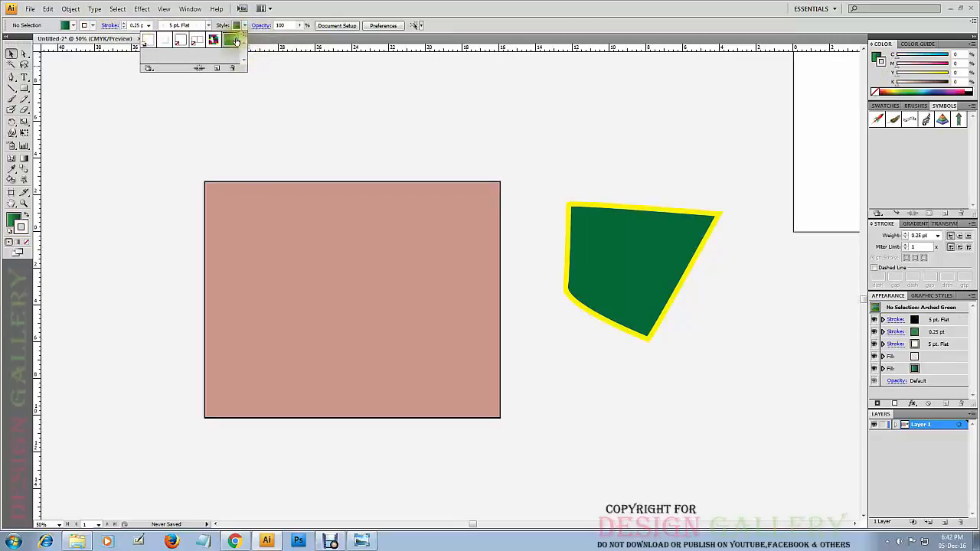
With nothing selected, try the Color Halftone graphic style, then the default graphic style, and browse the style choices.
left_click(205, 43)
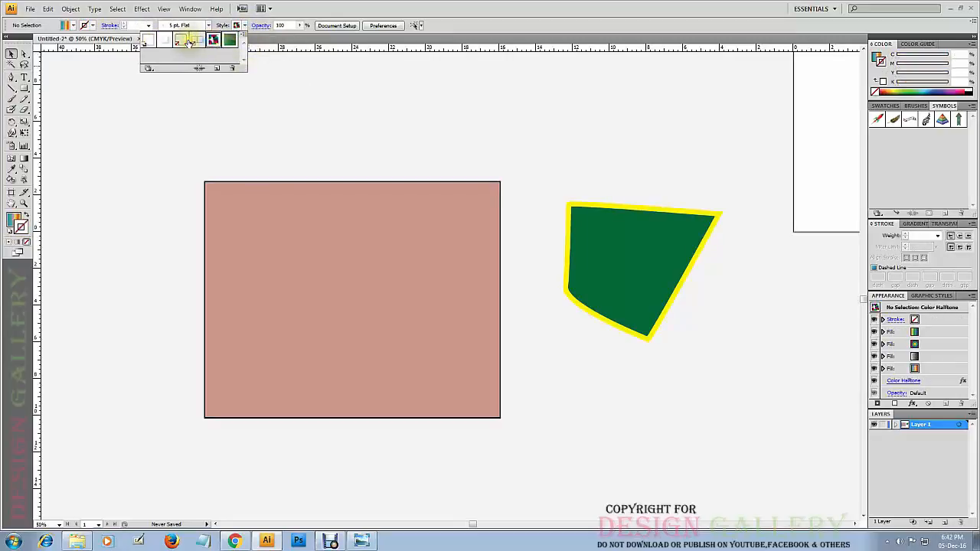
left_click(148, 40)
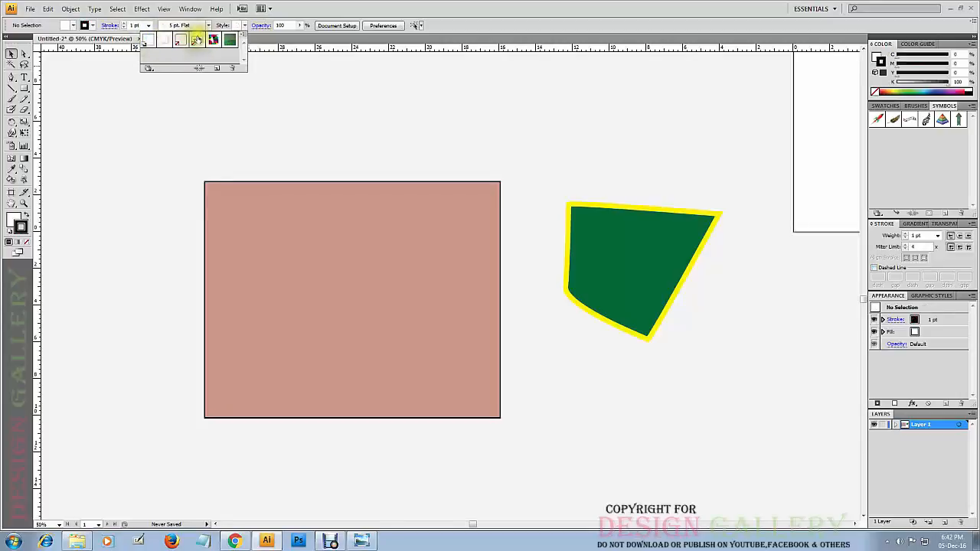
left_click(245, 26)
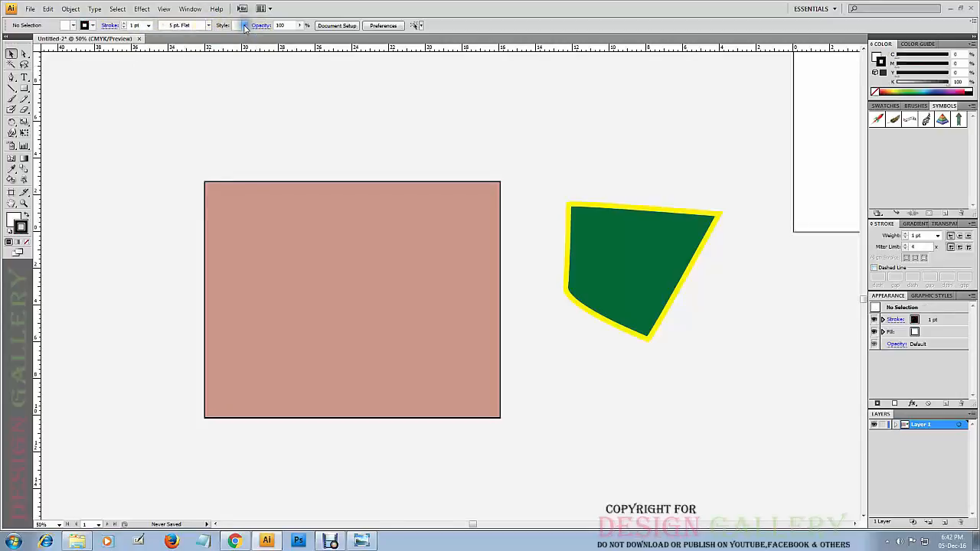
left_click(245, 26)
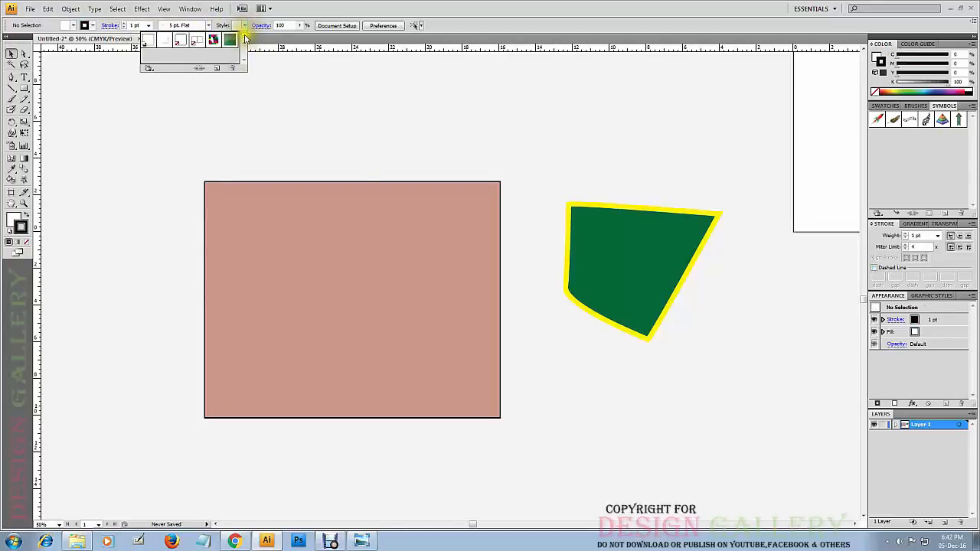
left_click(245, 37)
left_click(245, 30)
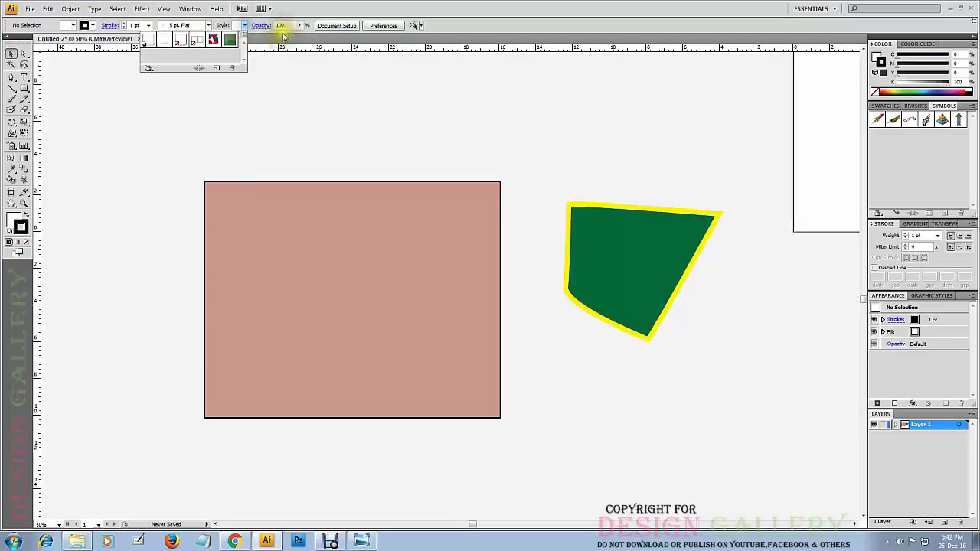
left_click(246, 27)
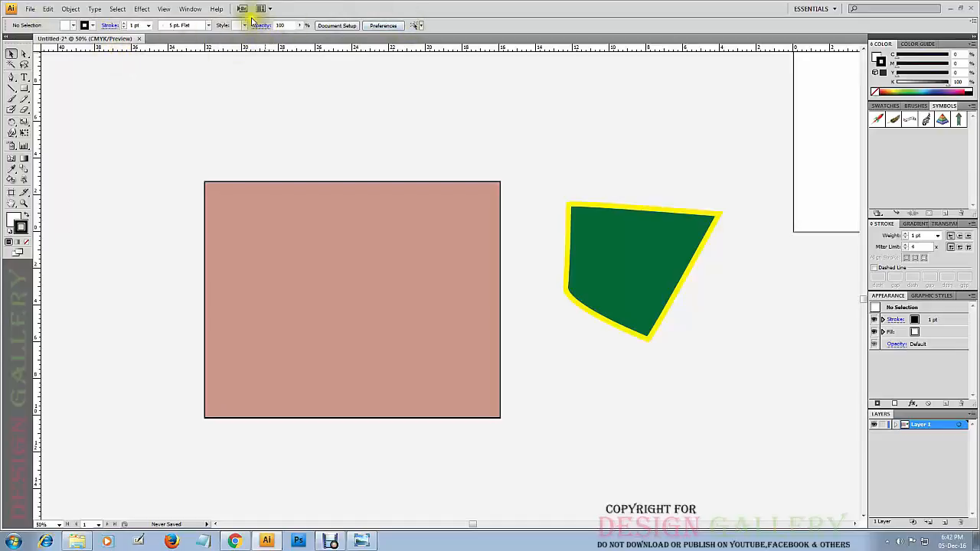
Try opacities of 49% and 36% on the green shape, set its opacity to 60%, and deselect it.
left_click(630, 235)
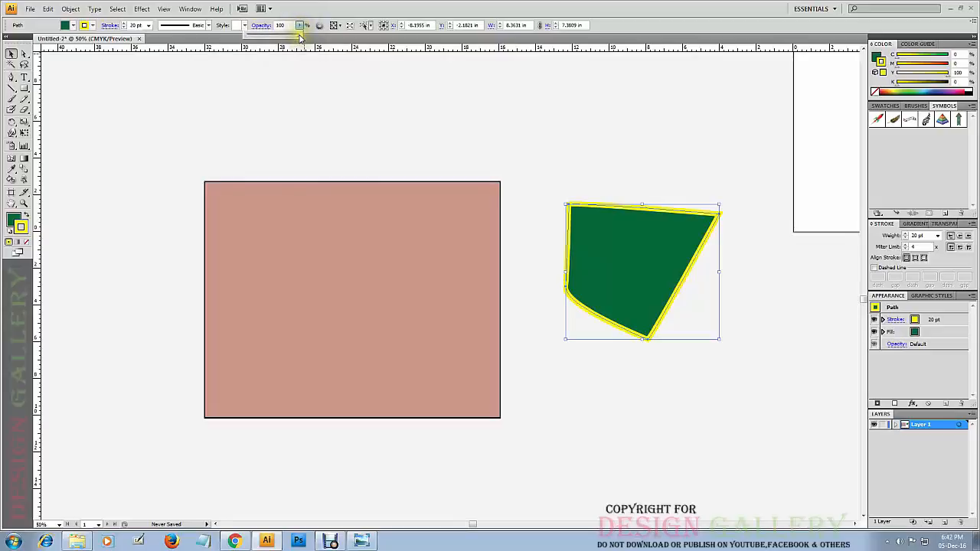
left_click_drag(293, 38, 274, 35)
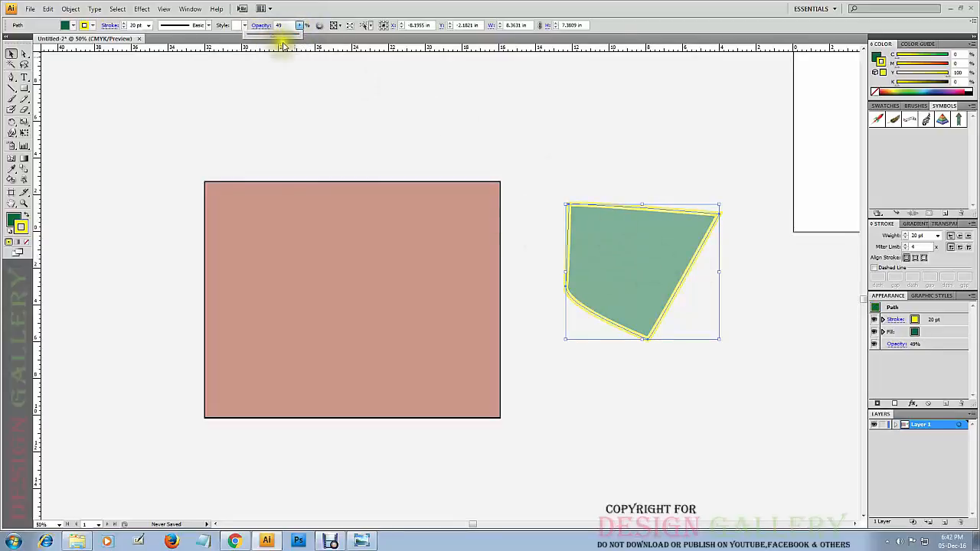
left_click_drag(269, 40, 265, 35)
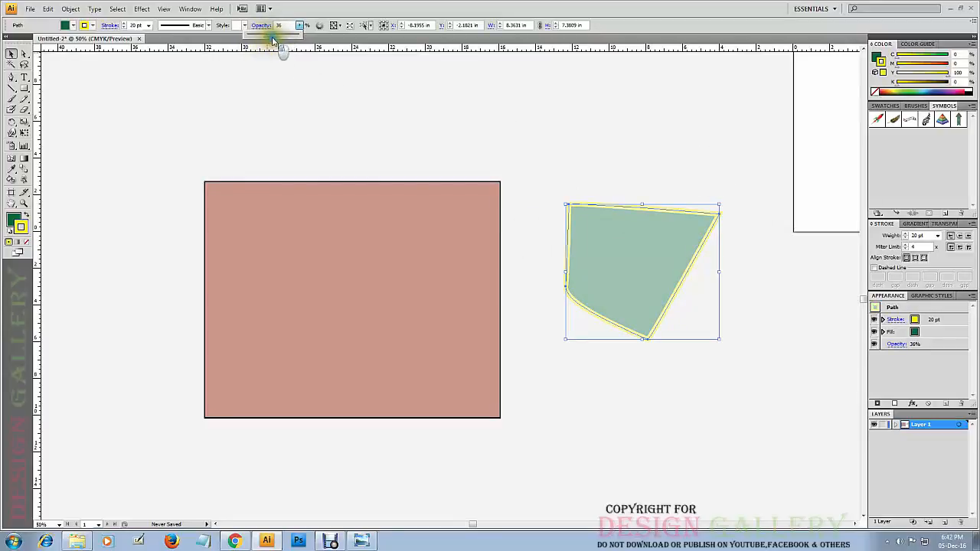
left_click_drag(267, 37, 278, 36)
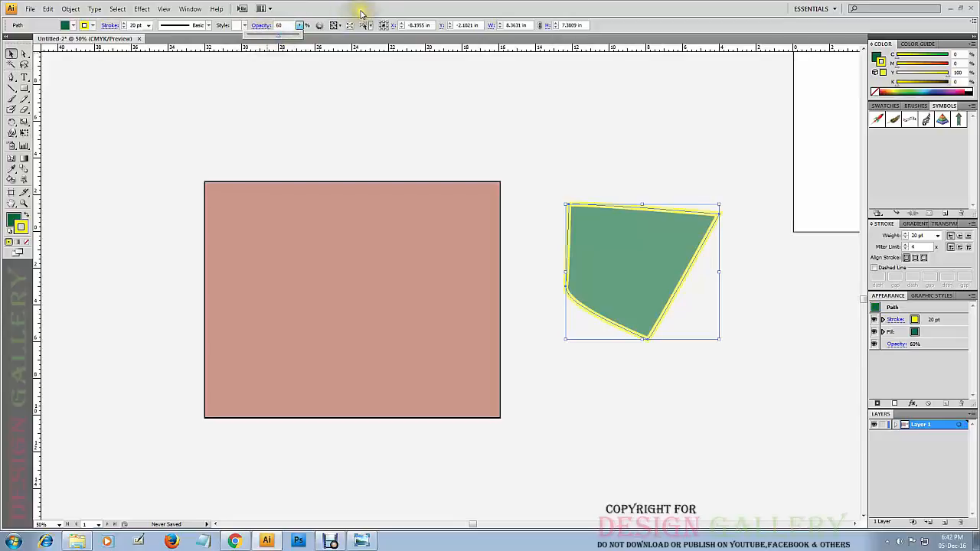
left_click(541, 125)
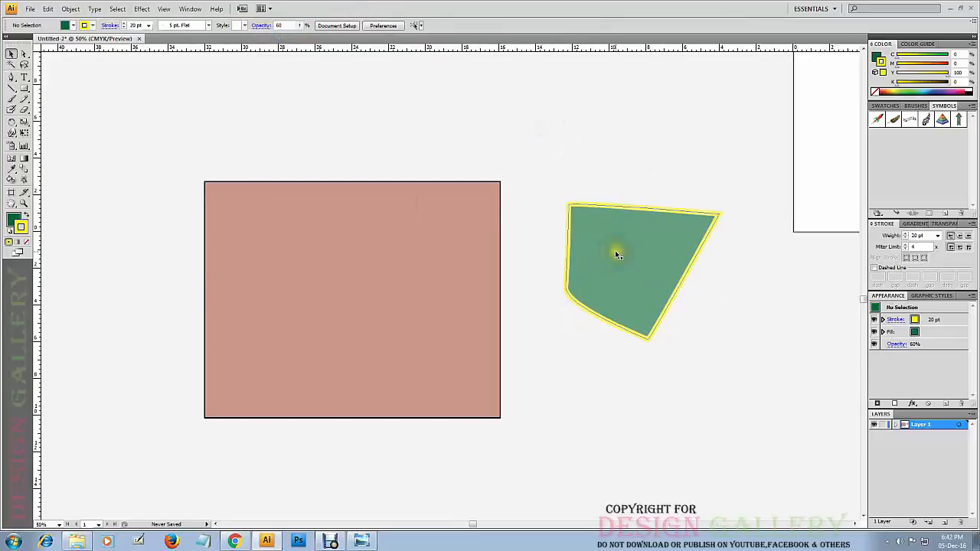
left_click(617, 253)
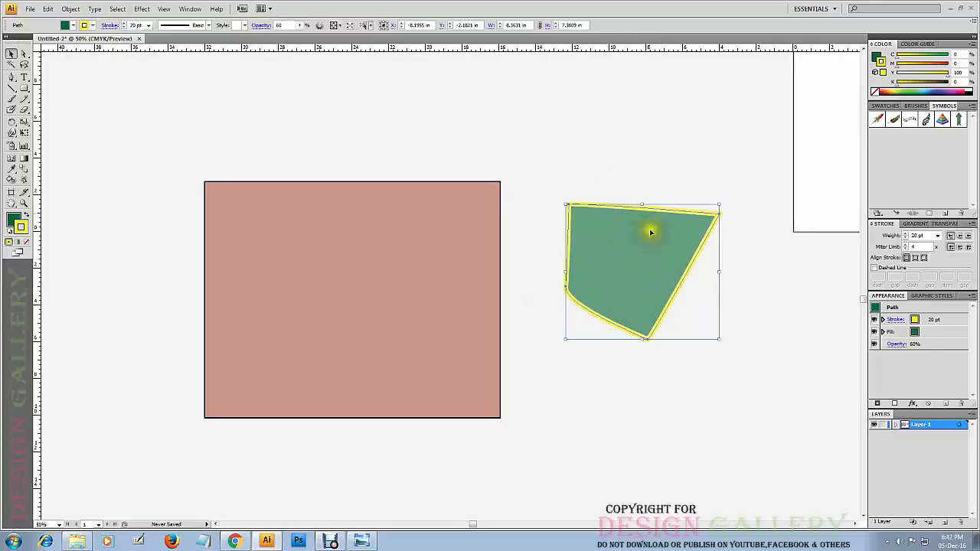
left_click(631, 161)
Change the large rectangle's fill color to bright red using the Color Picker.
left_click(356, 225)
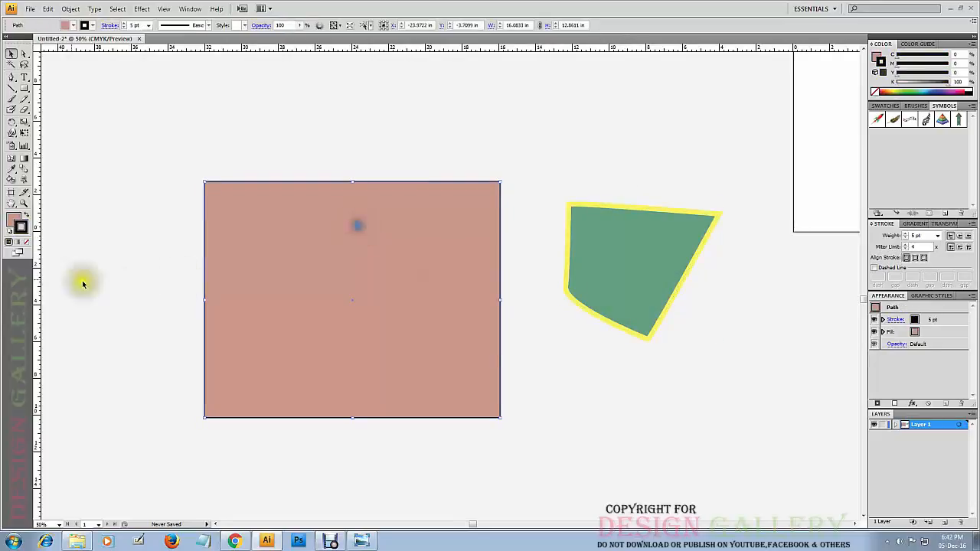
left_click(18, 220)
double_click(16, 221)
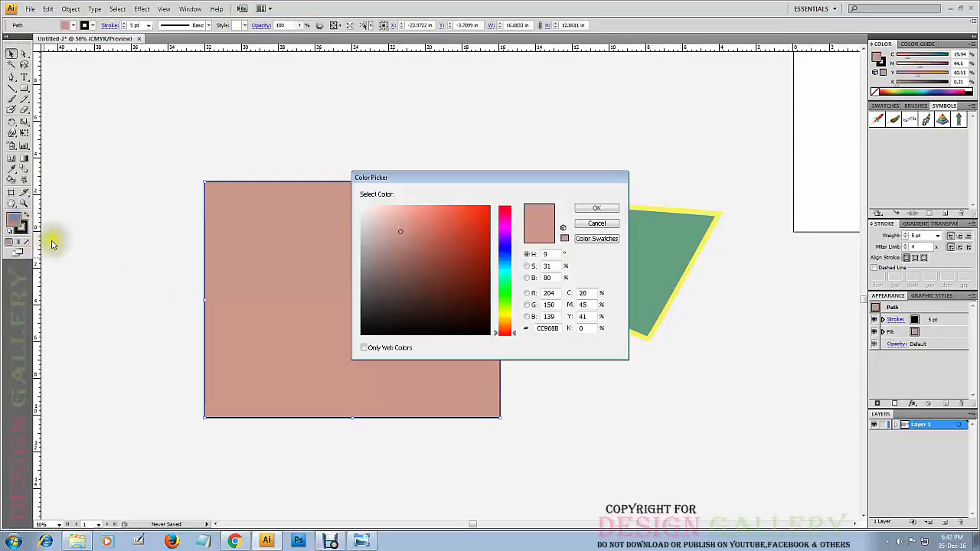
left_click_drag(452, 251, 499, 198)
left_click(597, 209)
left_click(531, 149)
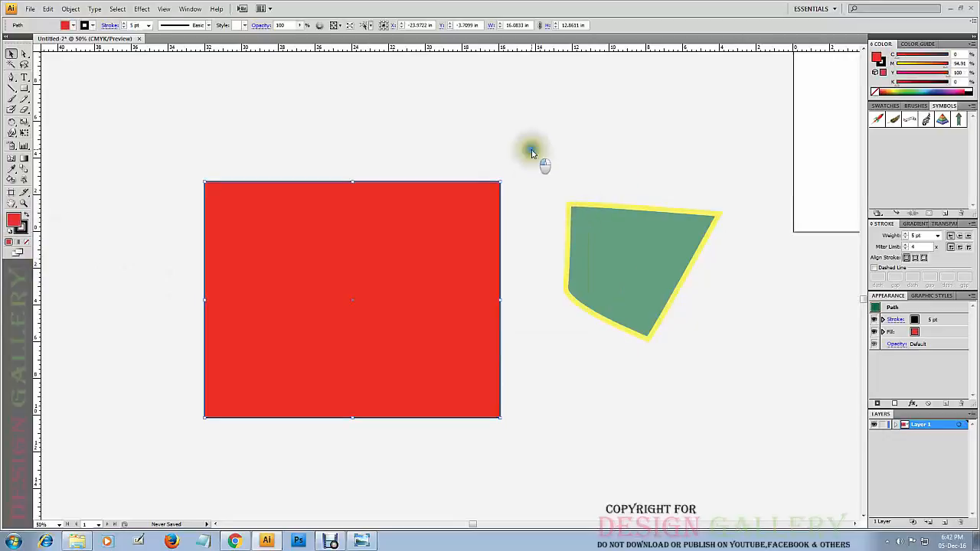
Move the semi-transparent green shape so that its inner half overlaps the red rectangle's right edge.
left_click_drag(661, 234, 549, 267)
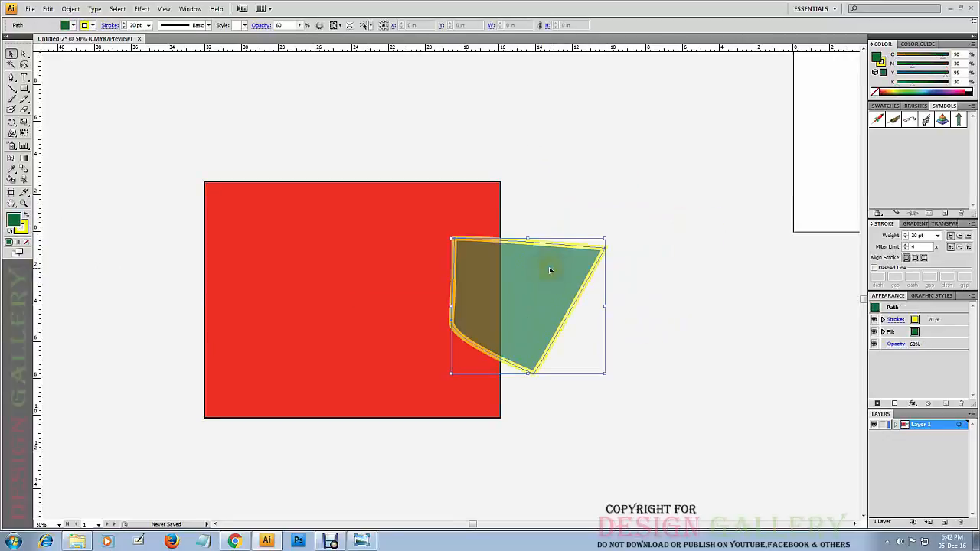
left_click(593, 126)
mouse_move(483, 291)
left_mouse_down()
mouse_move(385, 281)
mouse_move(471, 286)
left_mouse_up()
left_click(592, 193)
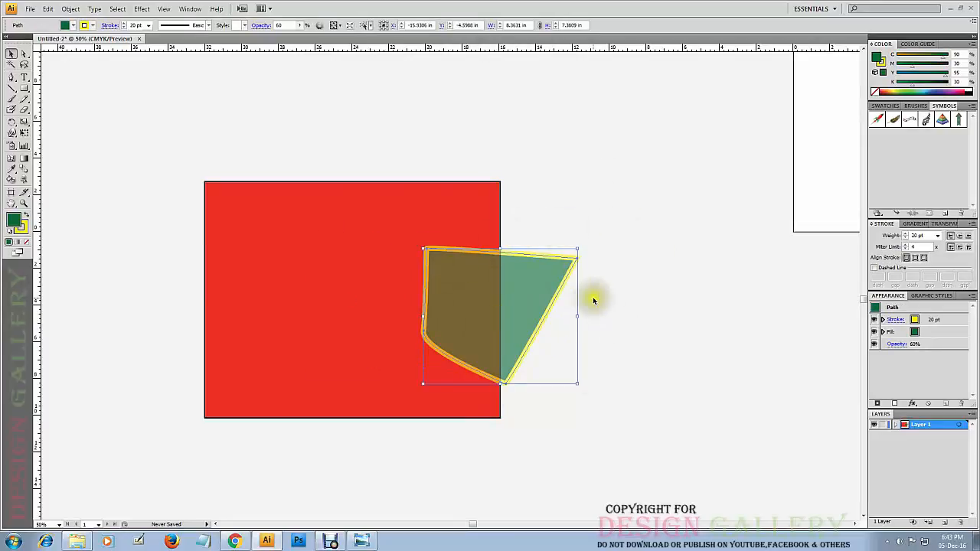
Try opacities of 100%, 56% and 0% on the overlapping green shape, restore it to 100%, and deselect it.
left_click(299, 25)
left_click_drag(281, 38, 304, 42)
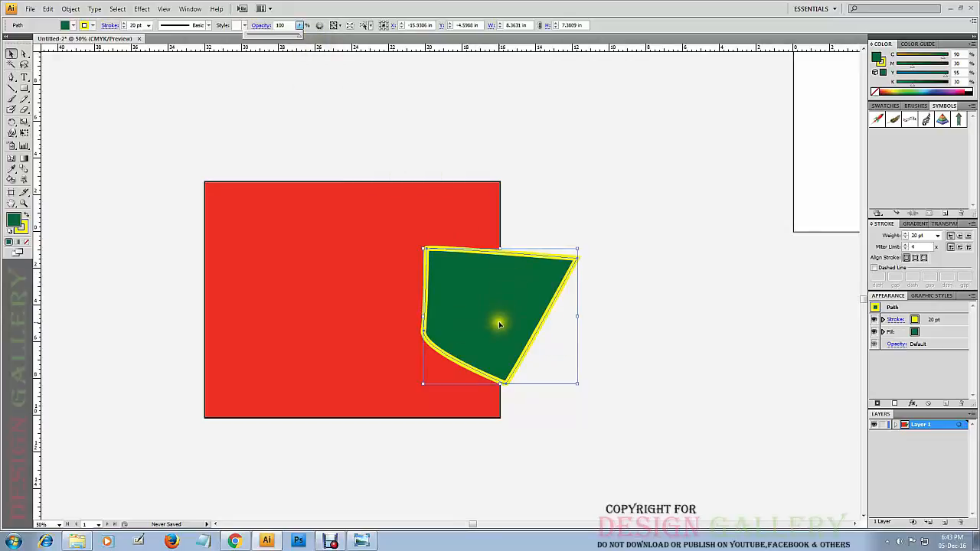
left_click_drag(300, 39, 277, 41)
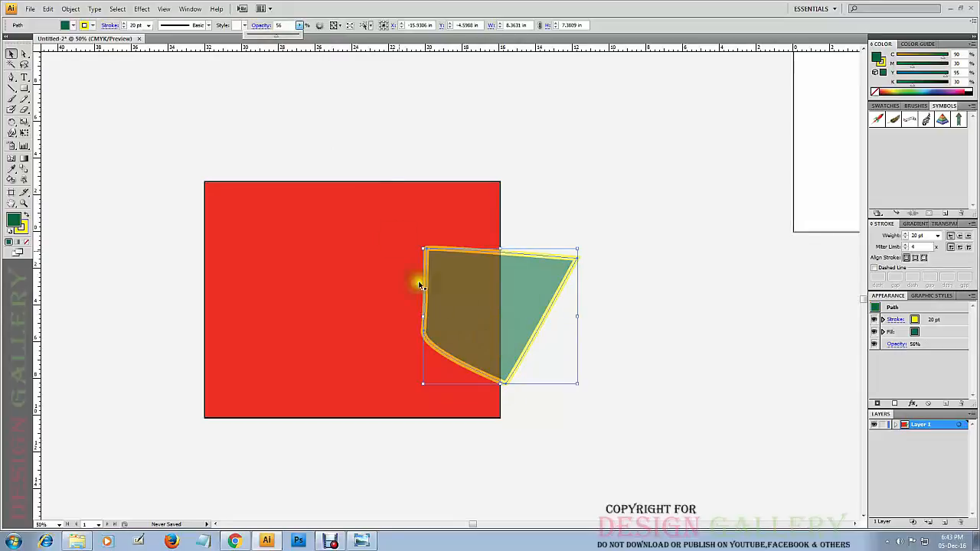
left_click_drag(278, 40, 253, 39)
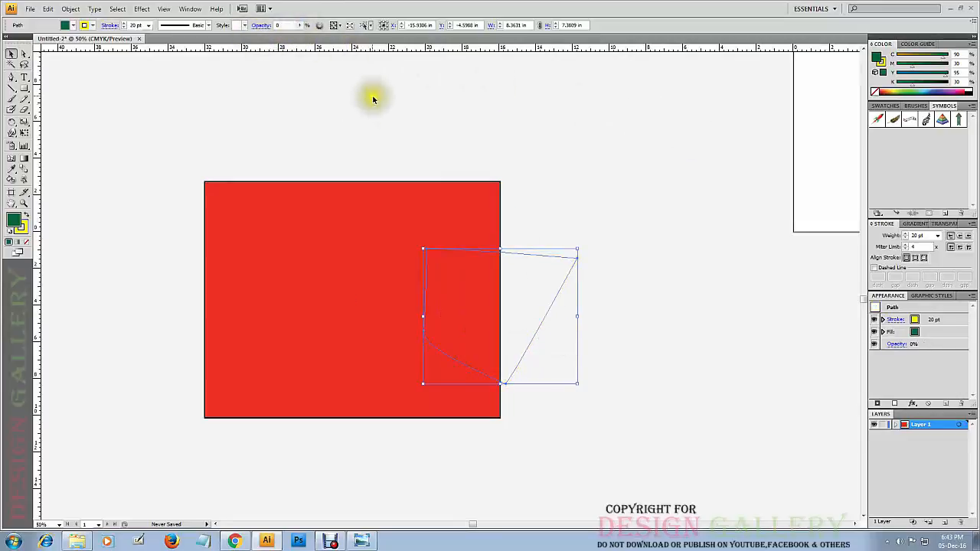
left_click(304, 27)
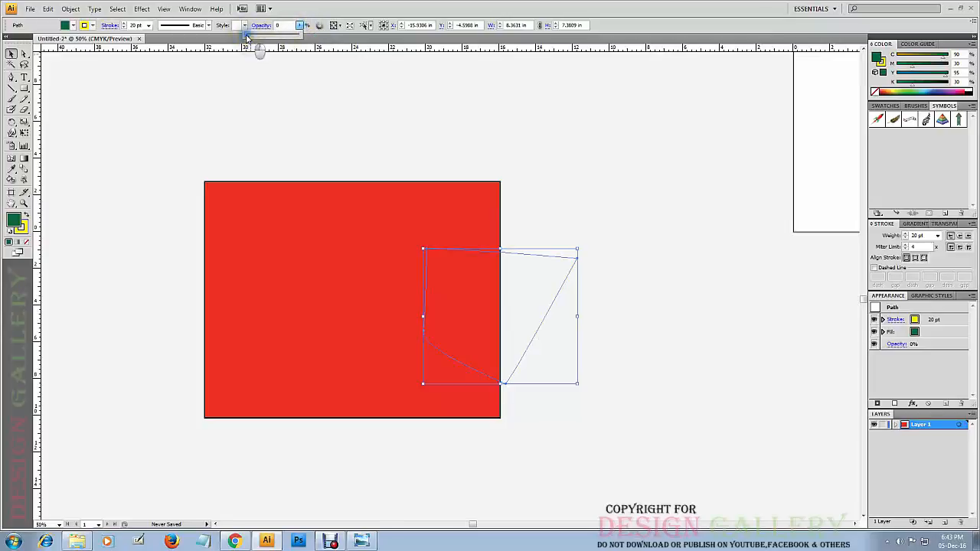
left_click_drag(306, 44, 308, 44)
left_click(591, 149)
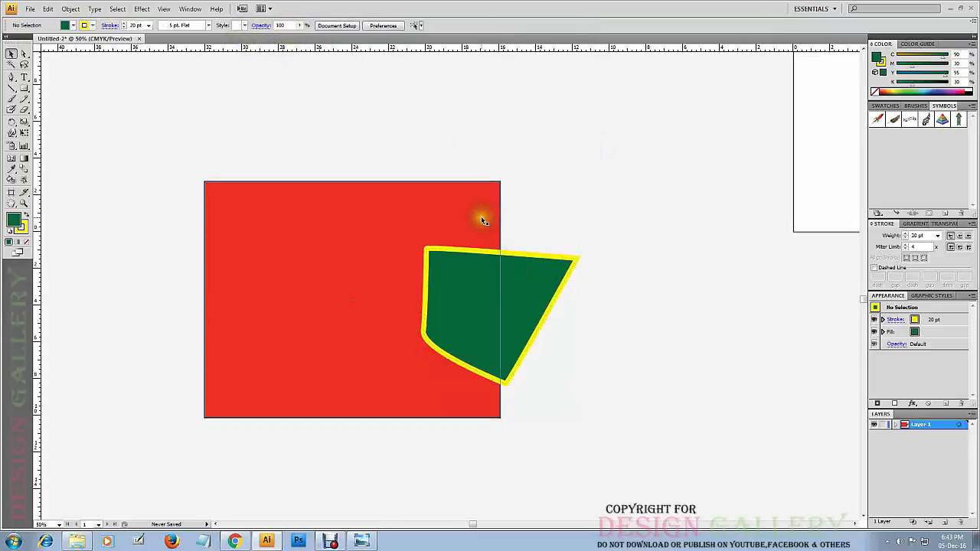
Send the green shape to the back, behind the red rectangle, and deselect it.
left_click(490, 304)
right_click(477, 284)
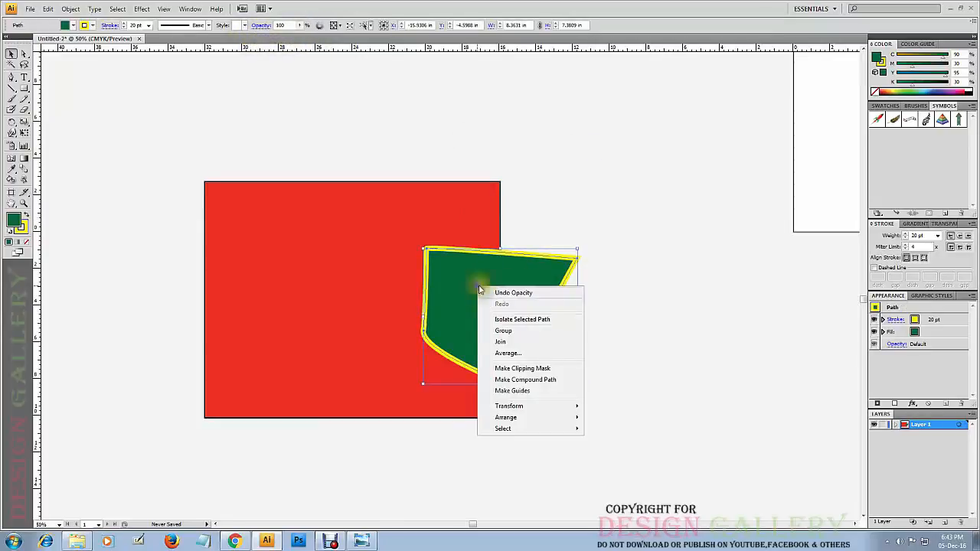
mouse_move(530, 417)
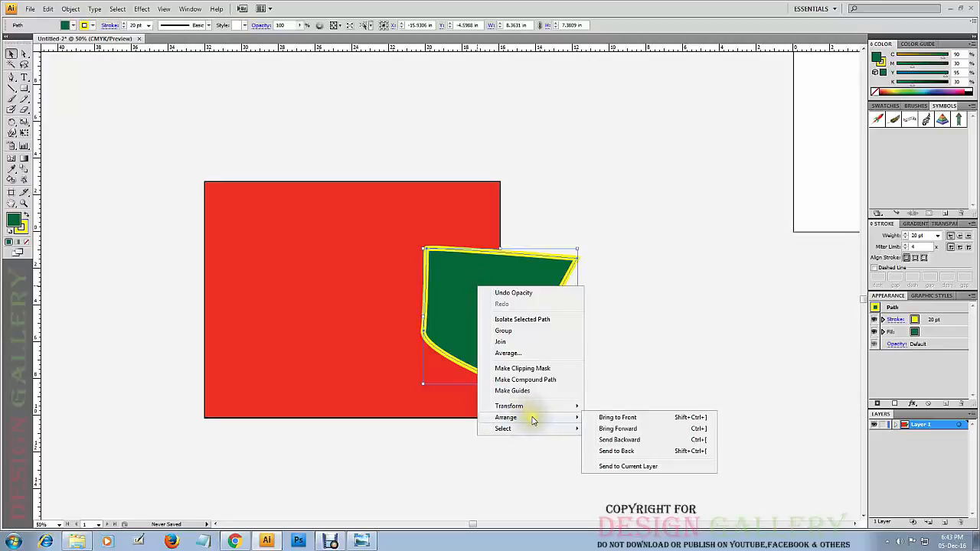
left_click(630, 451)
left_click(634, 219)
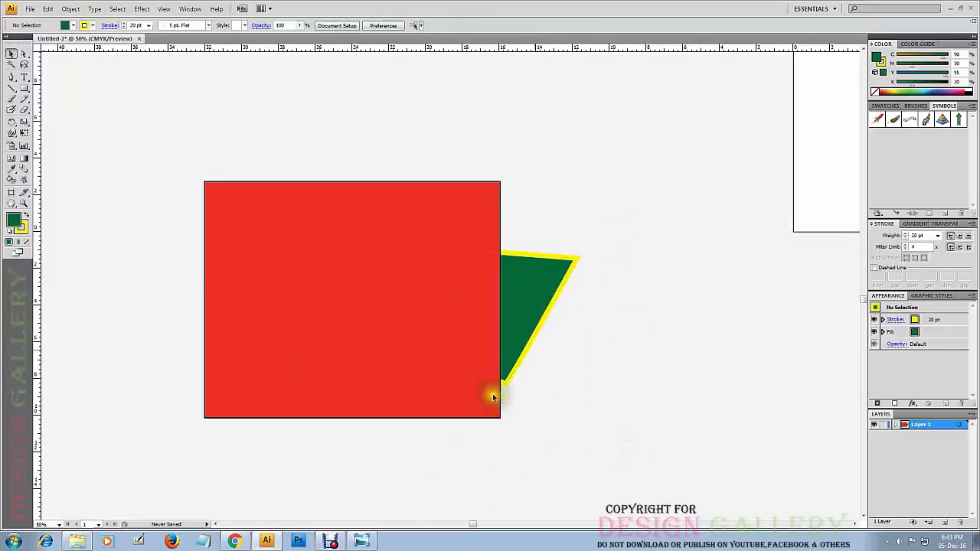
Adjust the red rectangle's opacity, leave it at 100%, and move the green shape out from behind the rectangle.
left_click(459, 225)
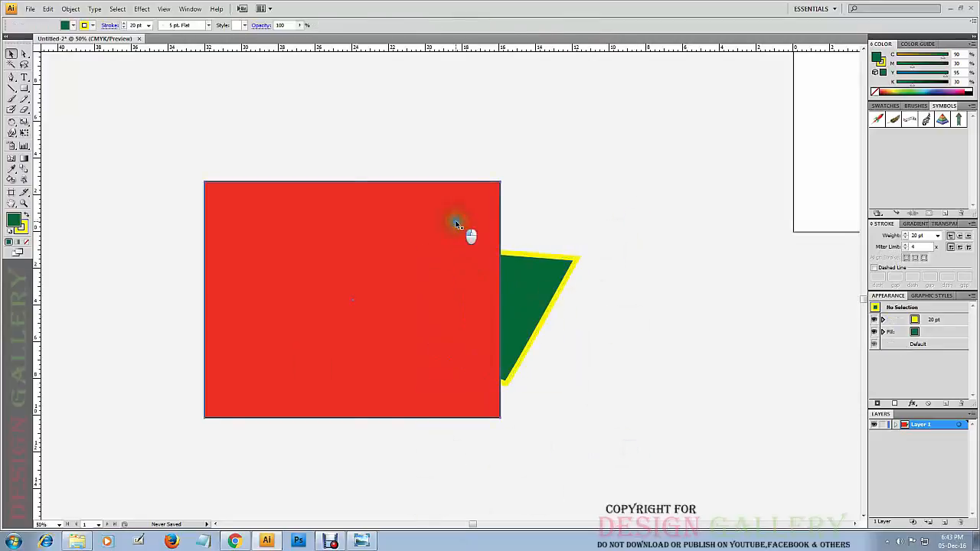
left_click(300, 26)
left_click_drag(300, 36, 319, 44)
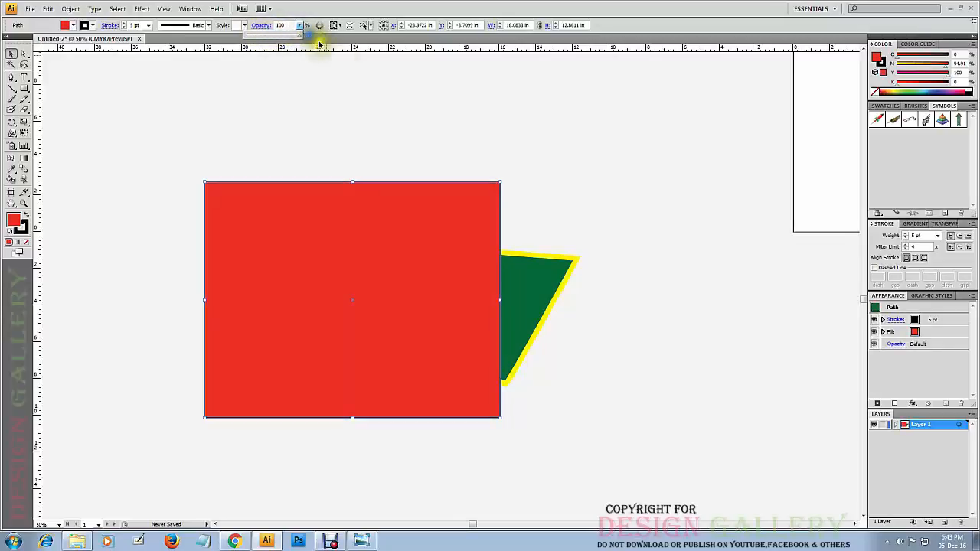
left_click(437, 275)
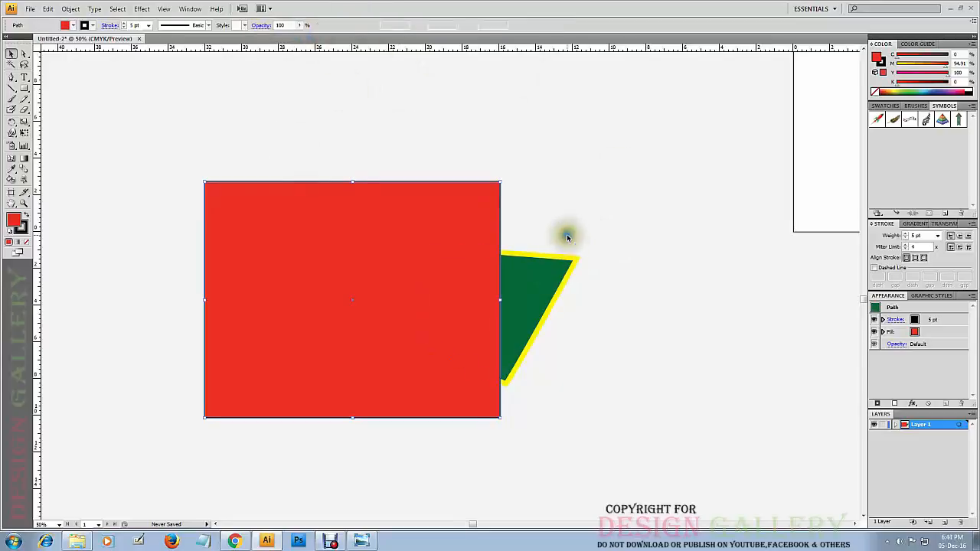
left_click_drag(565, 264, 696, 258)
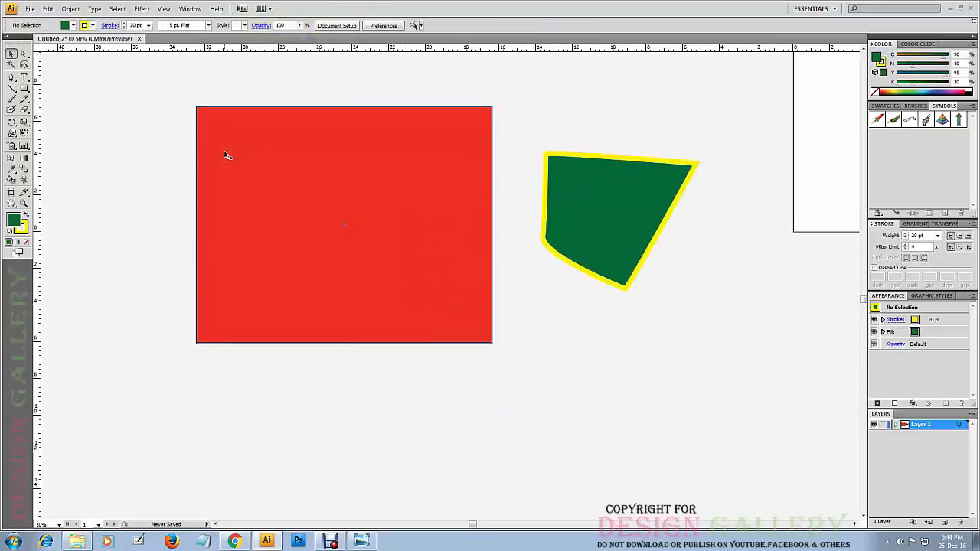
left_click(153, 153)
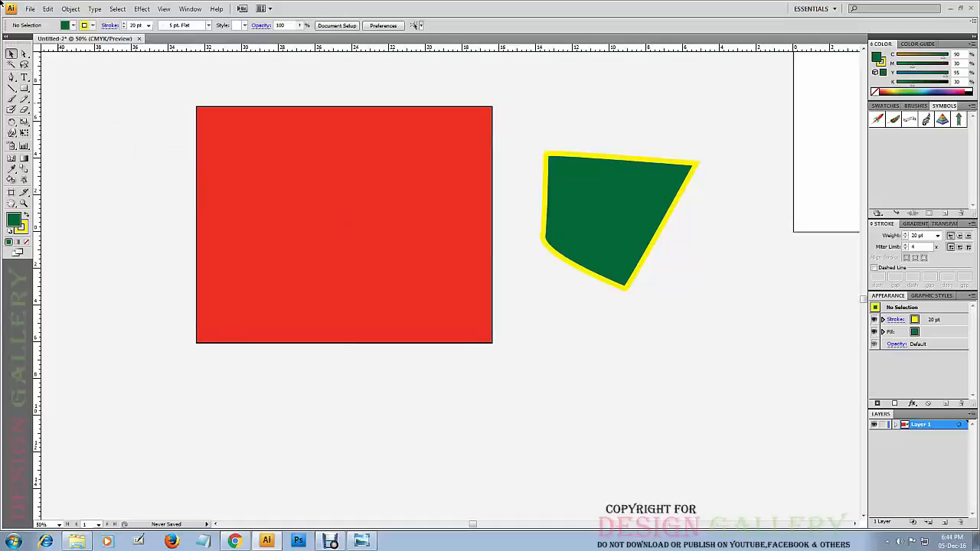
Choose the Rounded Rectangle tool from the shape tools, then select the green shape and delete it.
left_click(23, 88)
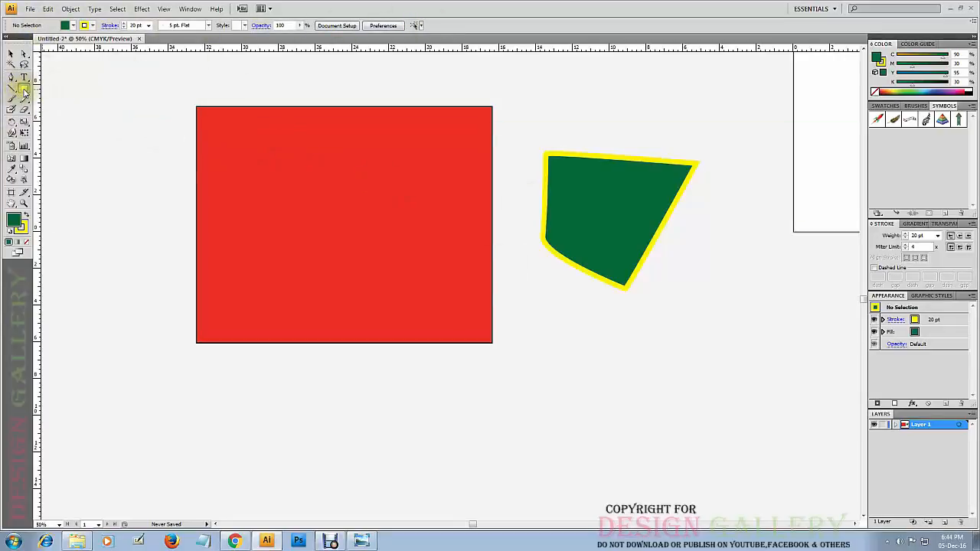
left_click_drag(24, 91, 94, 91)
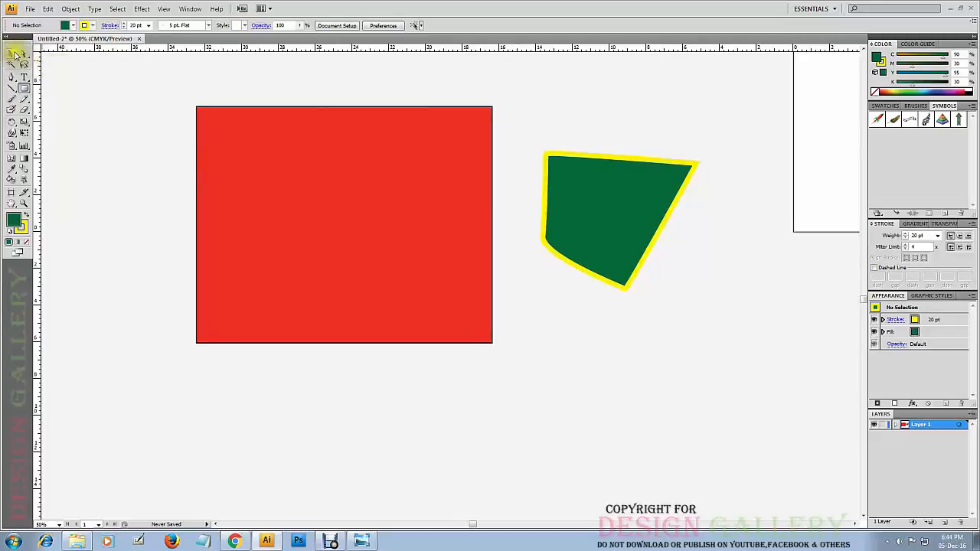
left_click(12, 54)
left_click(580, 204)
left_click(682, 204)
left_click(635, 194)
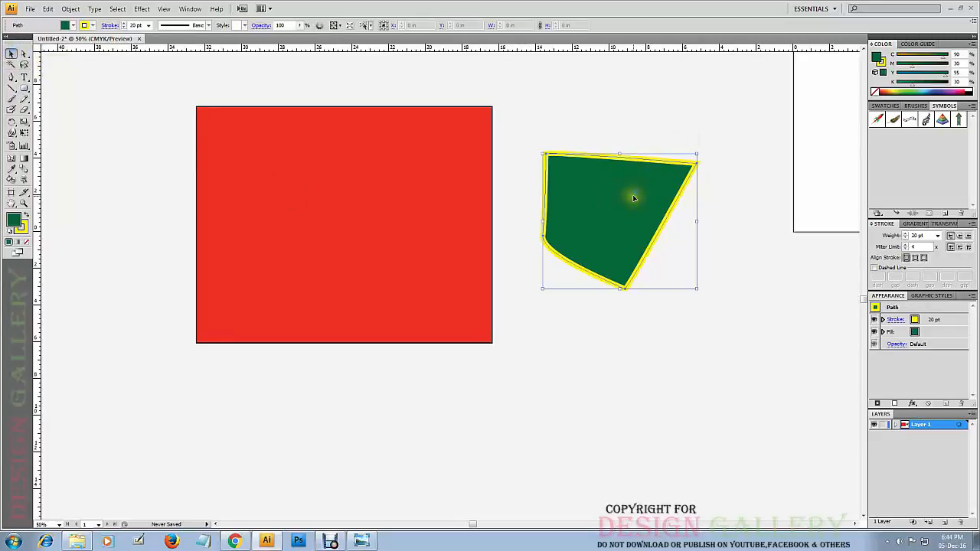
Draw a rounded rectangle about 11.06 by 7.89 in beside the red rectangle, increasing its corner radius until the ends are nearly semicircular.
left_click_drag(533, 204, 736, 358)
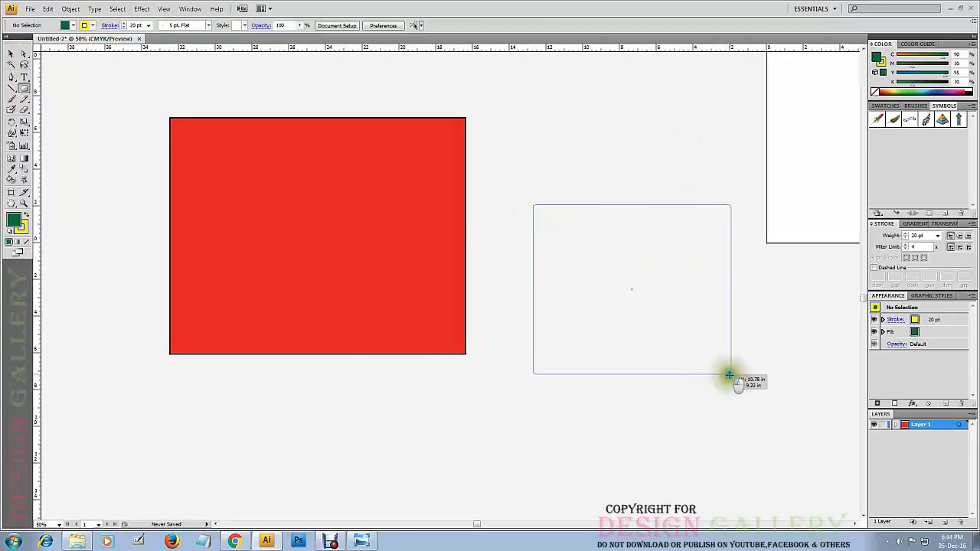
left_click_drag(737, 358, 736, 349)
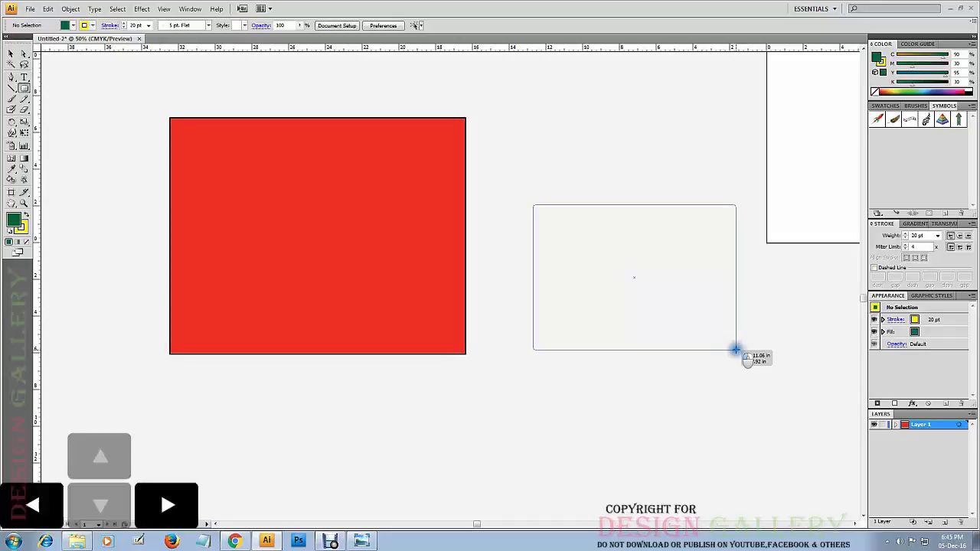
left_click_drag(735, 350, 735, 349)
key("Up")
key("Up")
key("Up")
key("Up")
key("Up")
key("Up")
key("Up")
key("Up")
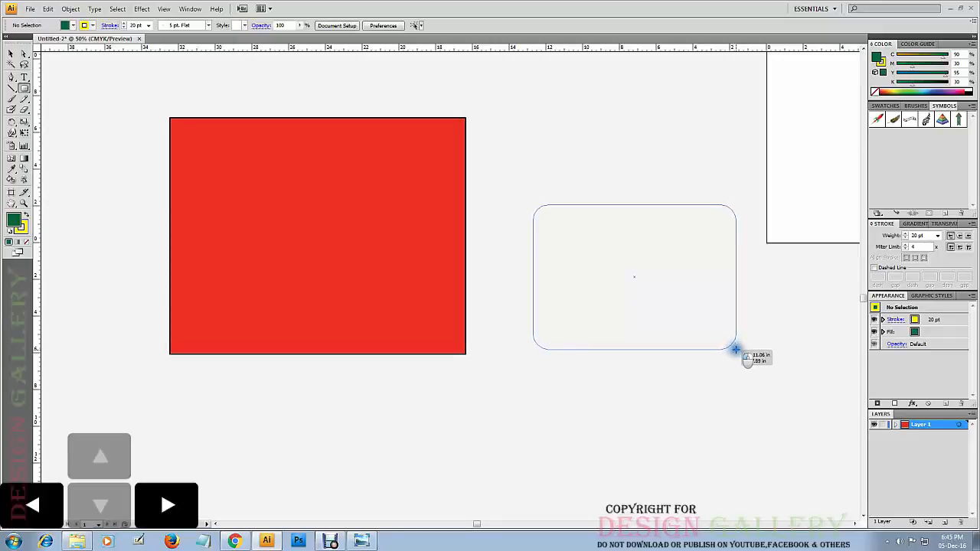
key("Up")
key("Up")
key("Up")
key("Up")
key("Up")
key("Up")
key("Up")
key("Up")
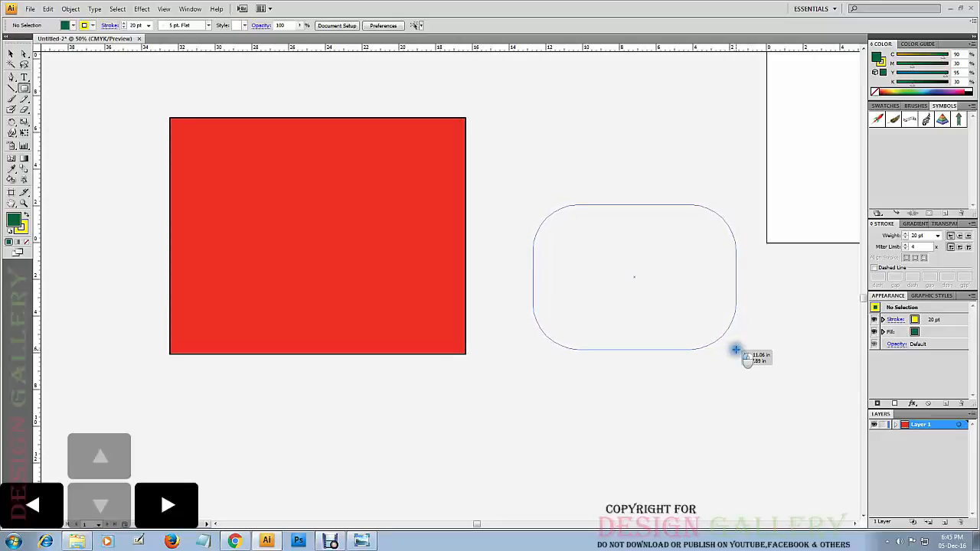
key("Up")
key("Up")
key("Up")
key("Up")
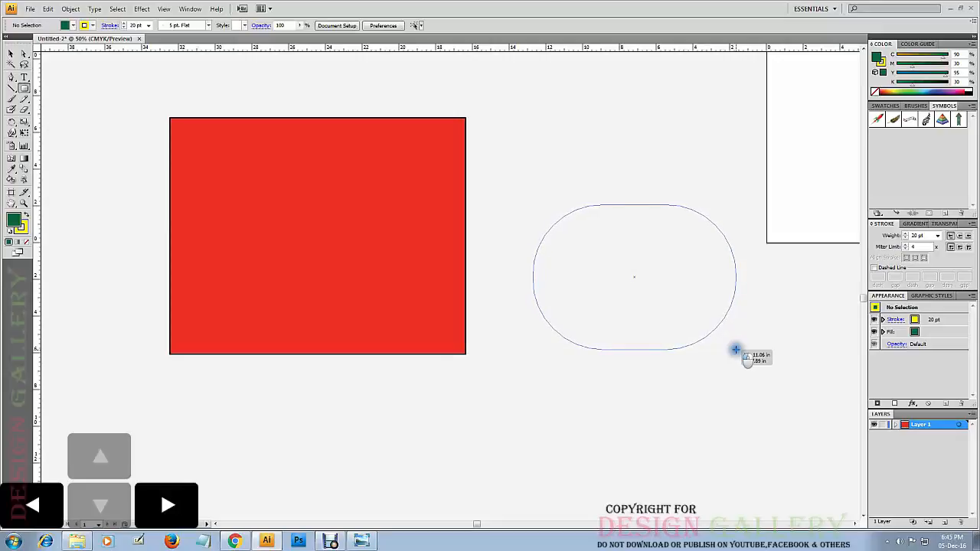
Reduce the corner radius of the rounded rectangle being drawn until its corners are only slightly rounded.
key("Down")
key("Down")
key("Down")
key("Down")
key("Down")
key("Down")
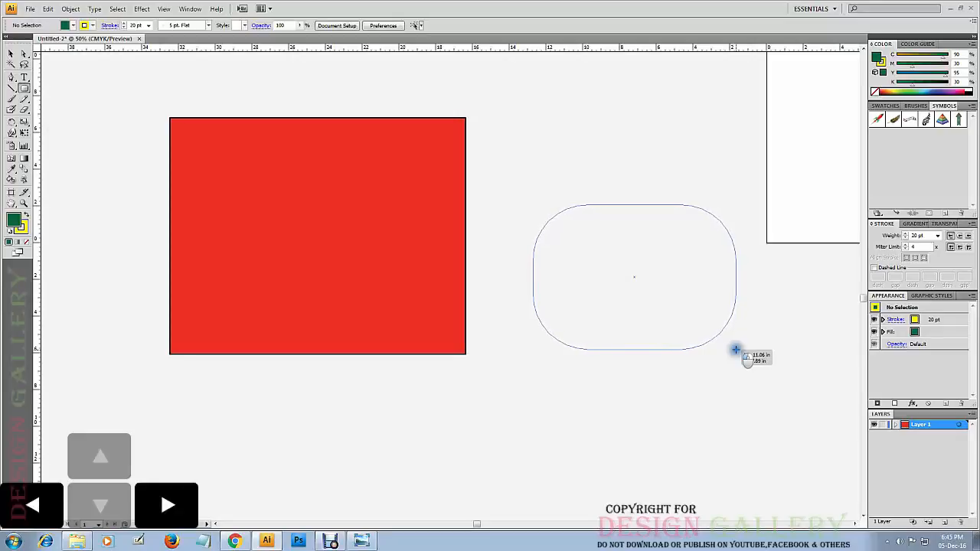
key("Down")
key("Down")
key("Down")
key("Down")
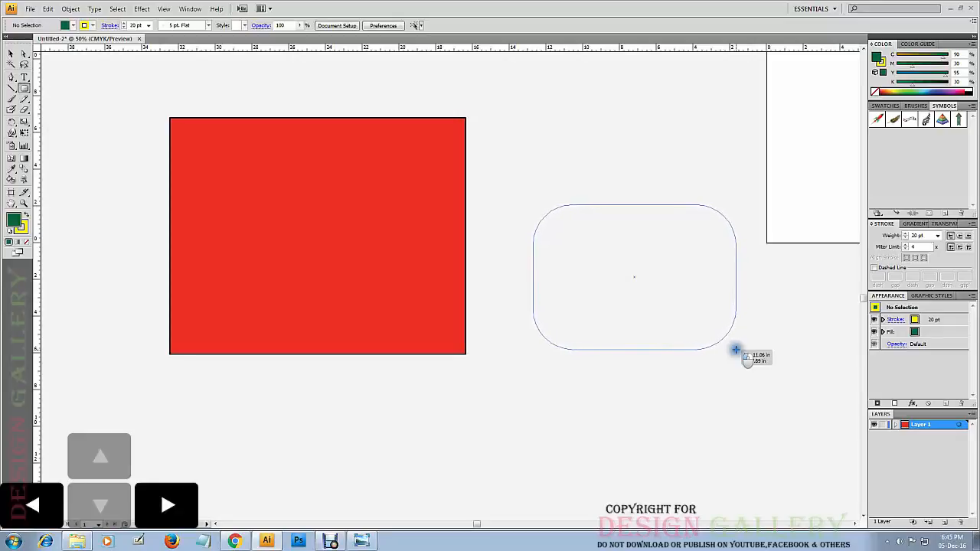
key("Down")
key("Down")
key("Down")
key("Down")
key("Down")
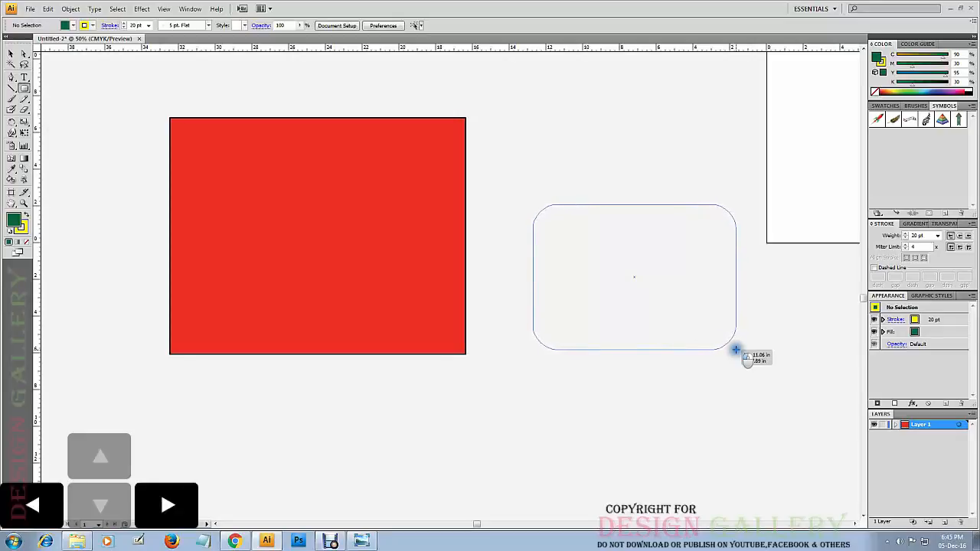
key("Down")
key("Down")
Increase the corner radius again to a medium rounding and finish drawing the rounded rectangle.
key("Up")
key("Up")
key("Up")
key("Up")
key("Up")
key("Up")
key("Up")
key("Up")
key("Up")
key("Up")
key("Up")
key("Up")
key("Up")
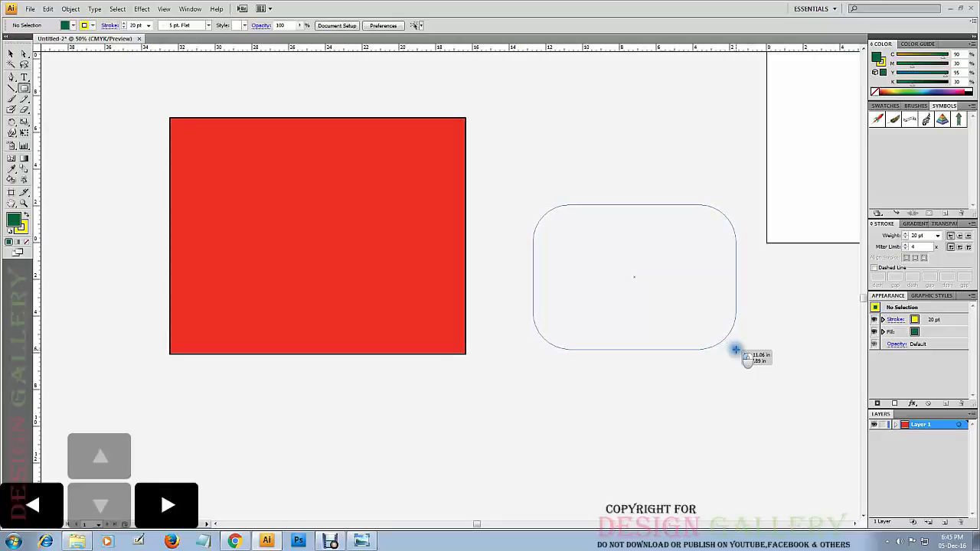
key("Up")
key("Up")
left_click_drag(735, 350, 735, 350)
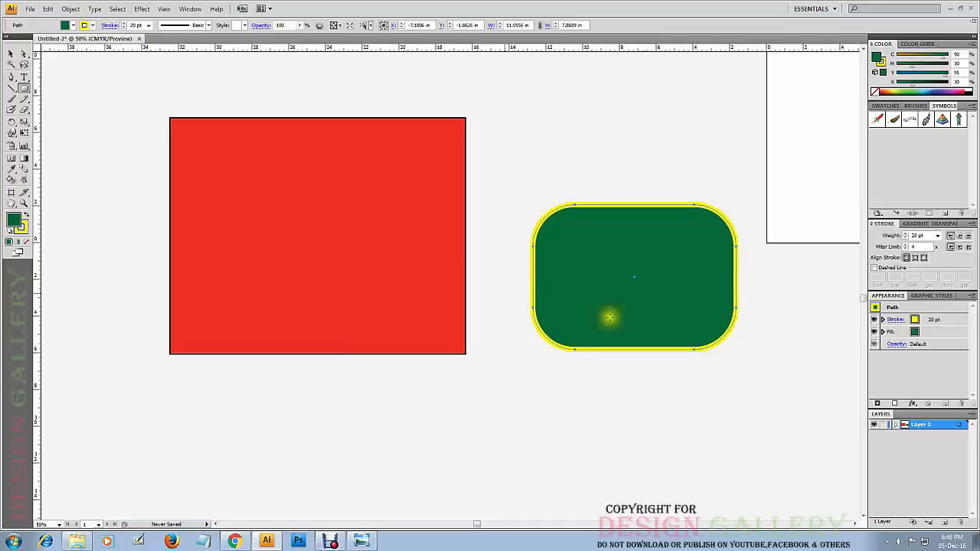
Move the red rectangle farther left, then shift the green rounded rectangle left and up beside it.
left_click(12, 54)
left_click_drag(348, 268, 286, 275)
left_click_drag(628, 276, 544, 273)
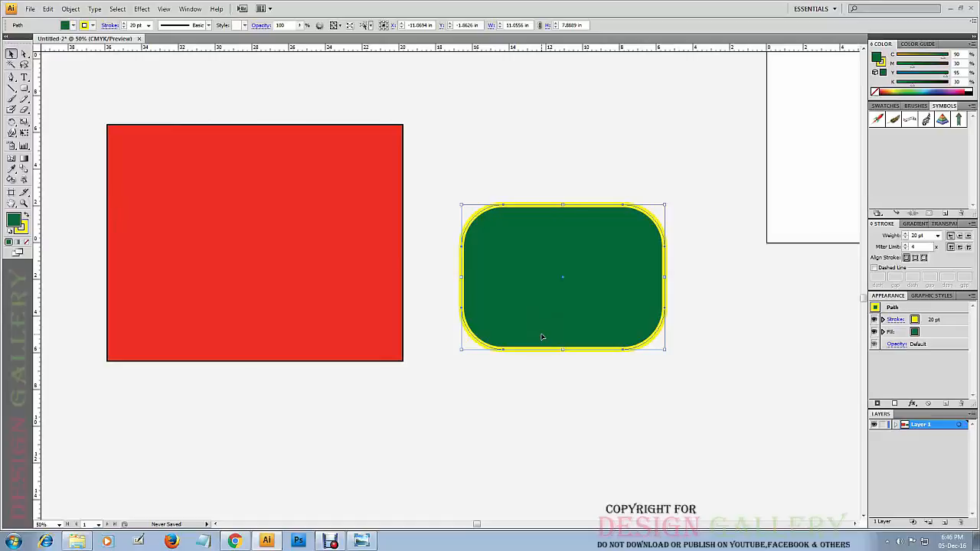
left_click_drag(542, 335, 533, 301)
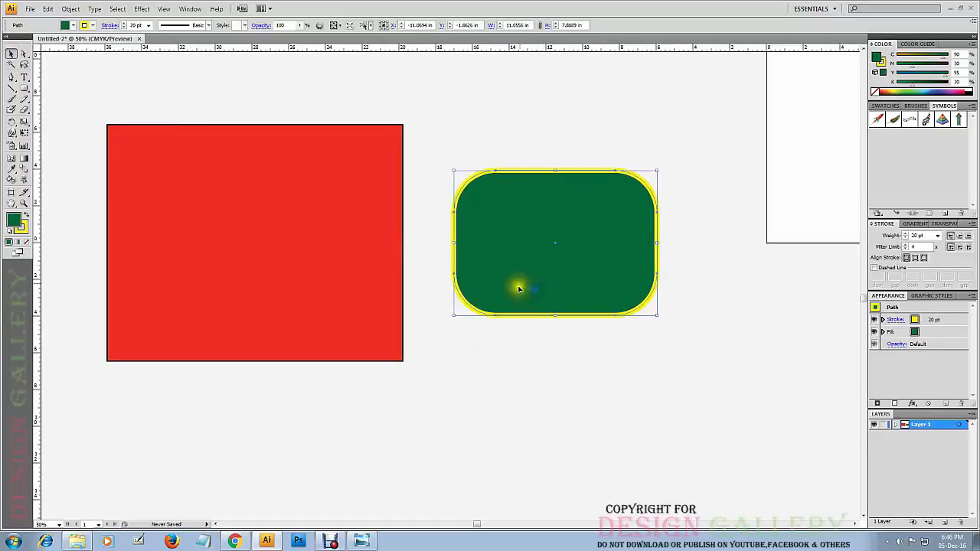
Select the red rectangle and the green rounded rectangle in turn to compare their square and rounded corners.
left_click(274, 190)
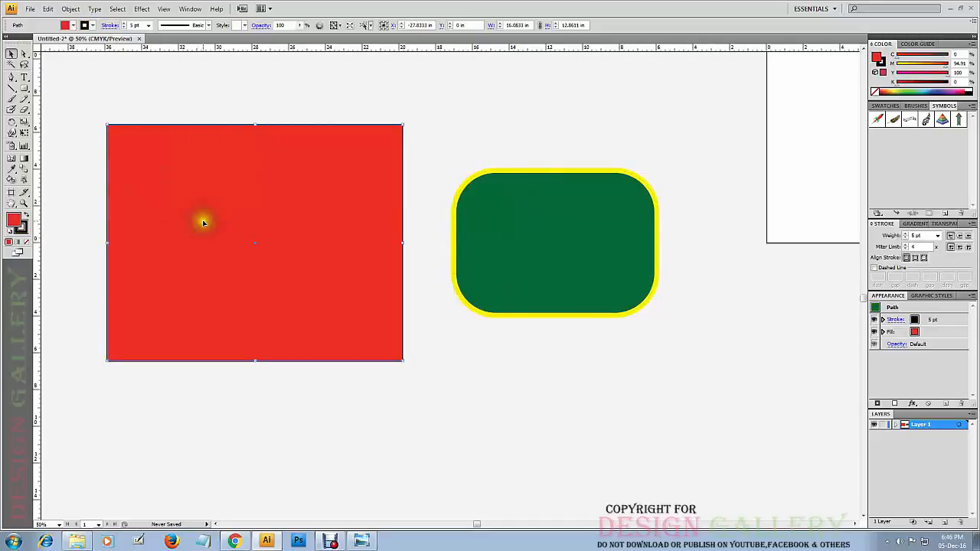
left_click(513, 255)
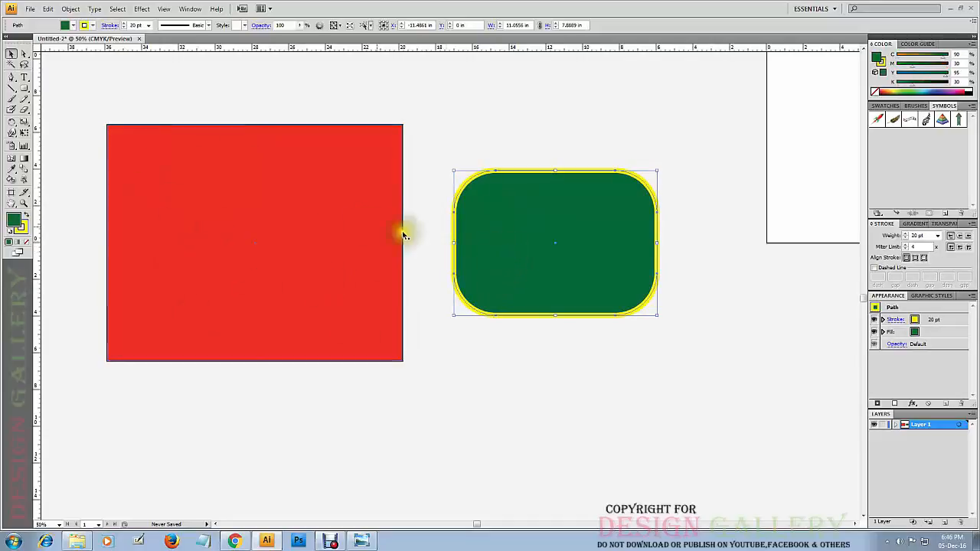
left_click(201, 196)
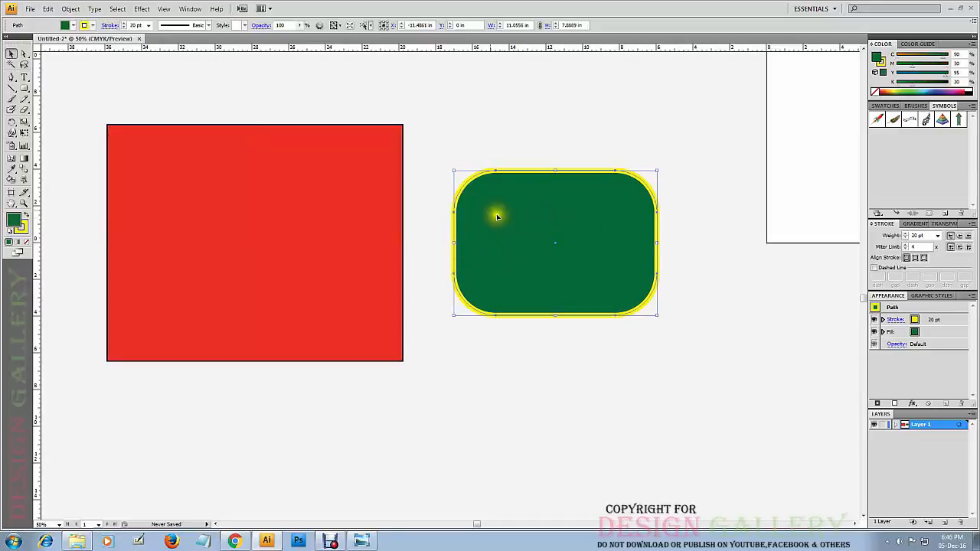
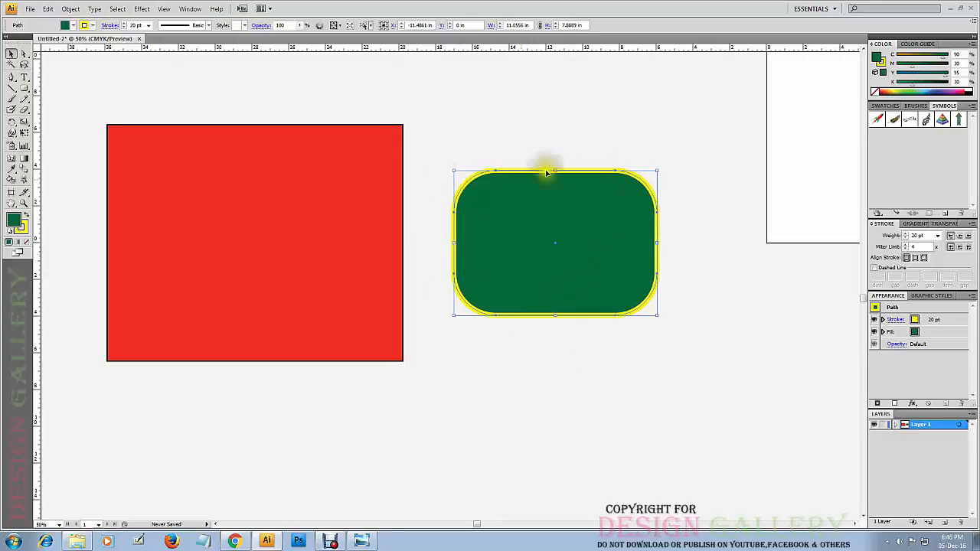
Draw a circle about 5.28 in across with the Ellipse tool, constrained and centred on its starting point, below the rounded rectangle.
left_click_drag(24, 88, 54, 111)
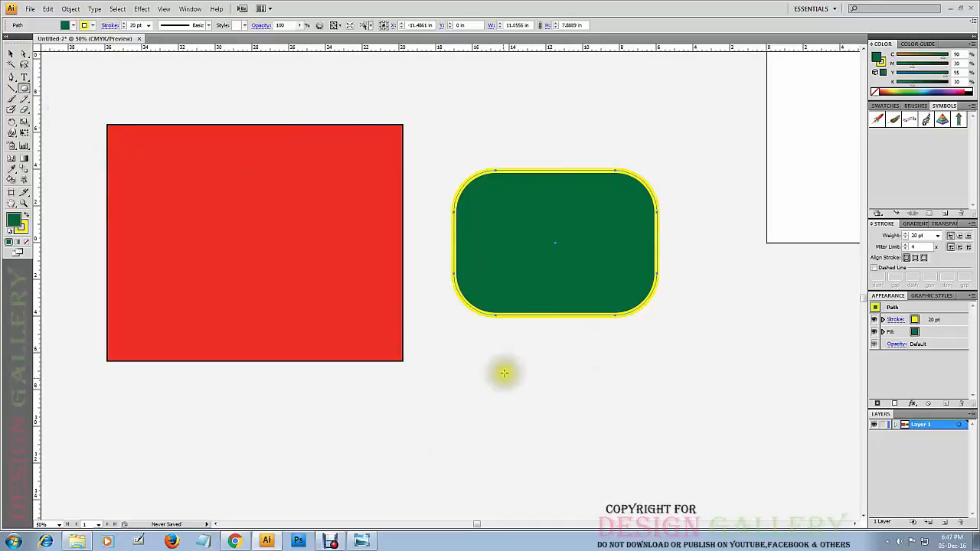
left_click_drag(474, 372, 685, 486)
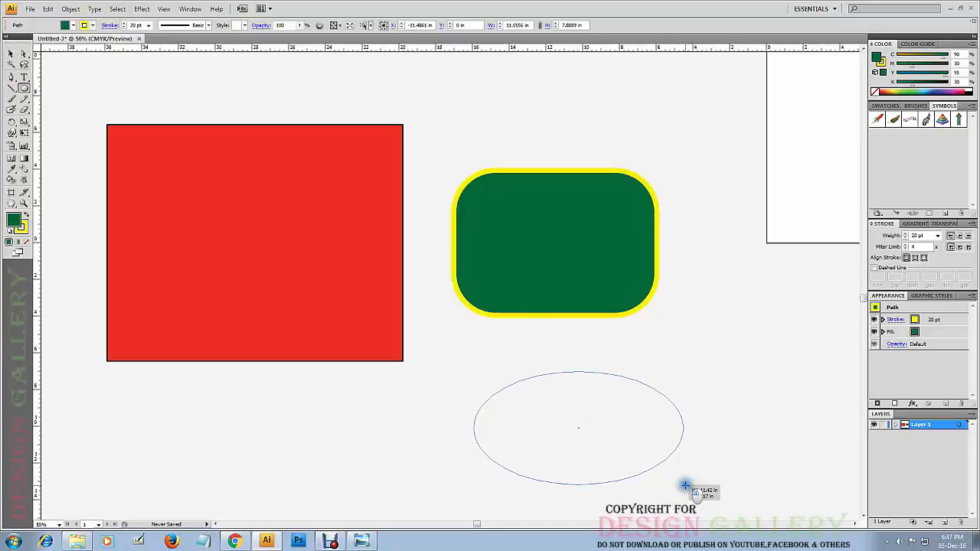
left_click_drag(686, 486, 655, 456)
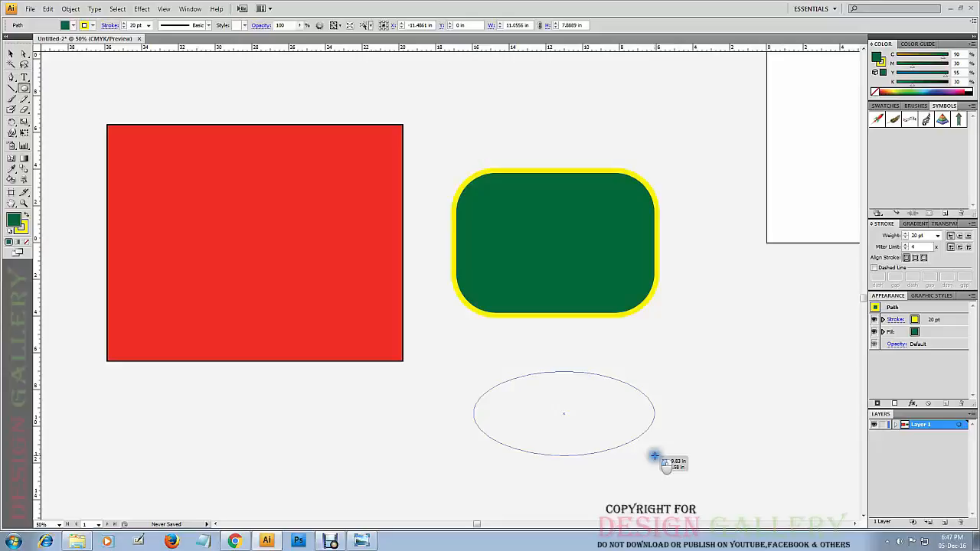
key("shift+alt")
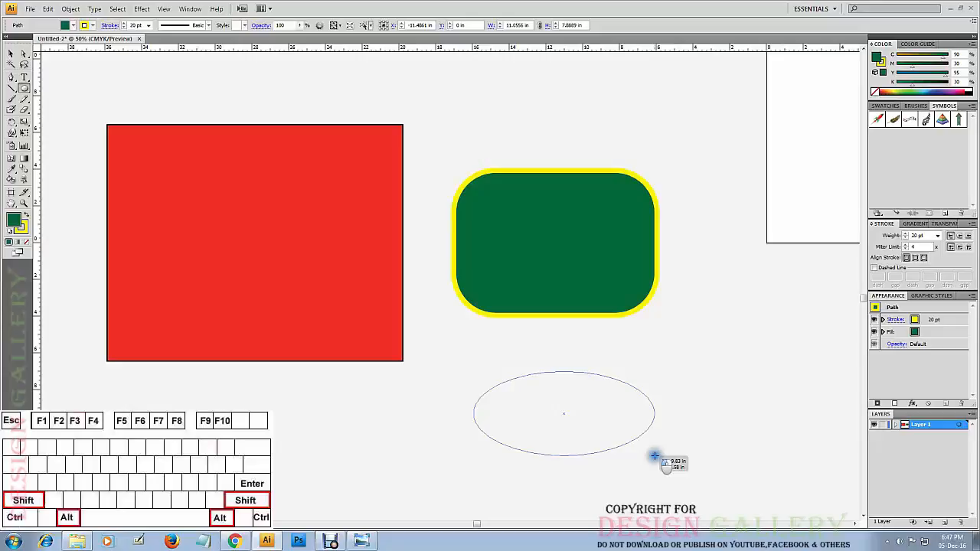
mouse_move(654, 455)
left_mouse_down()
mouse_move(562, 314)
mouse_move(508, 274)
mouse_move(535, 338)
mouse_move(522, 346)
left_mouse_up()
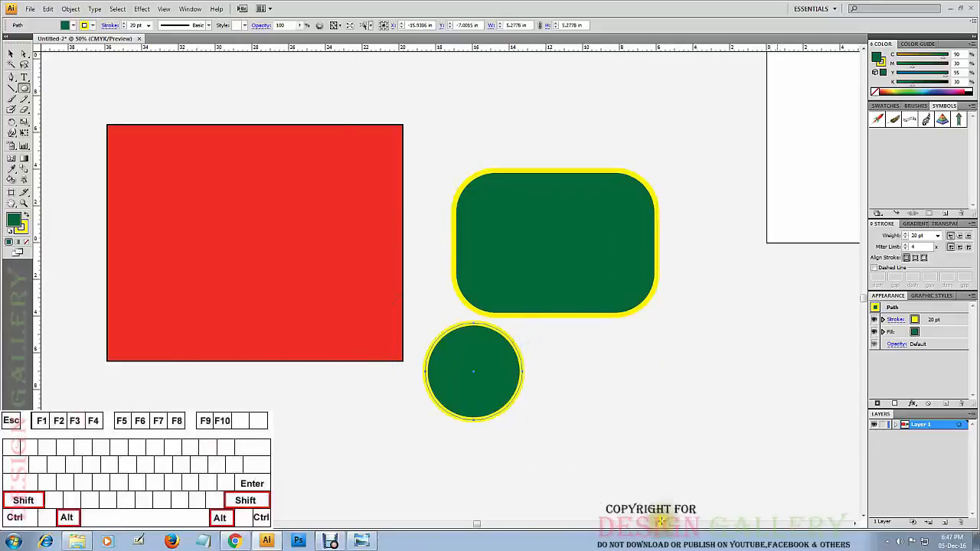
left_click(11, 54)
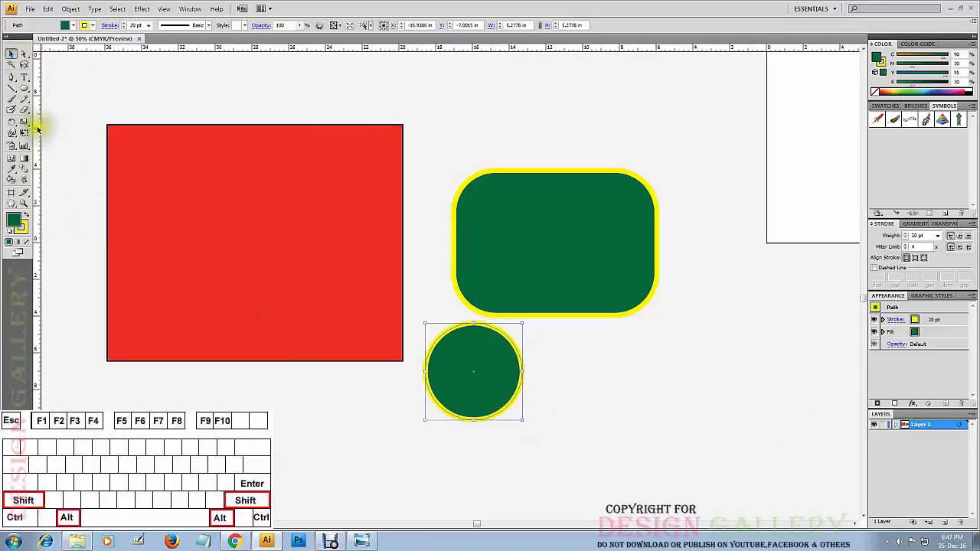
Draw a wide ellipse about 11.53 by 7.06 in to the right of the circle and delete it.
left_click(25, 89)
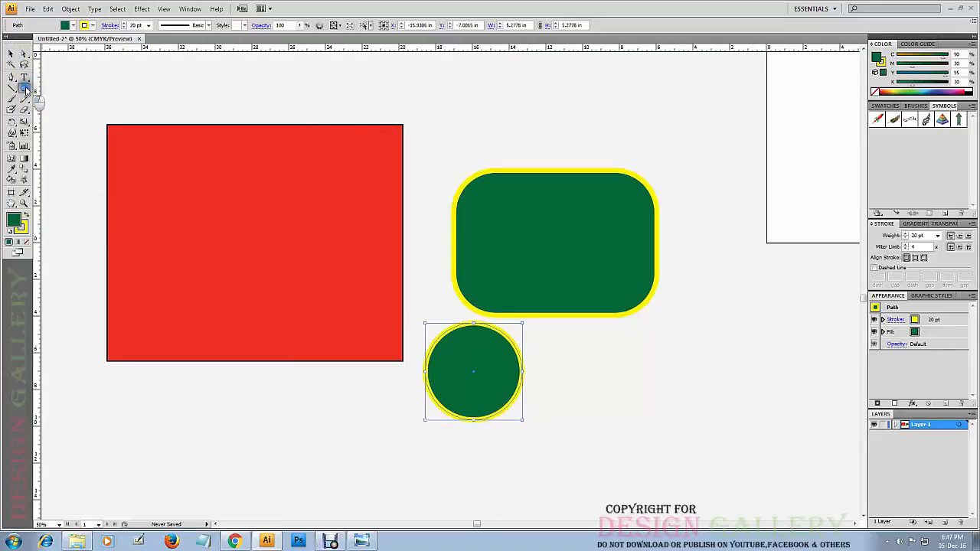
left_click(45, 112)
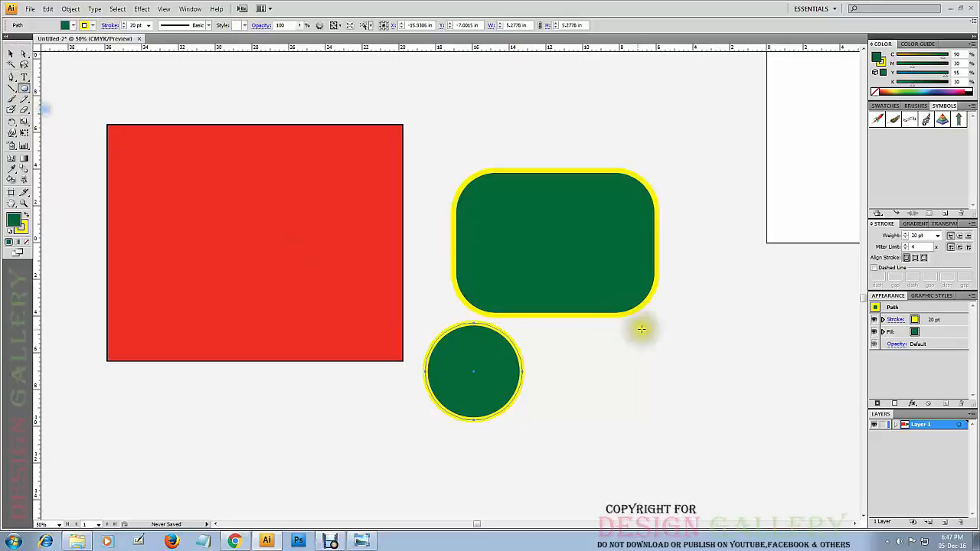
mouse_move(598, 364)
left_mouse_down()
mouse_move(781, 524)
mouse_move(780, 407)
mouse_move(810, 435)
left_mouse_up()
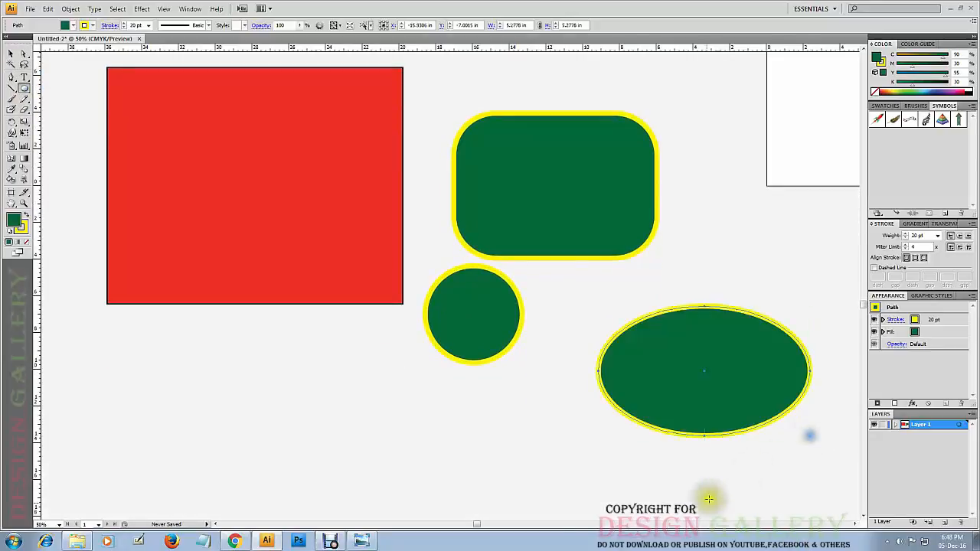
left_click(12, 53)
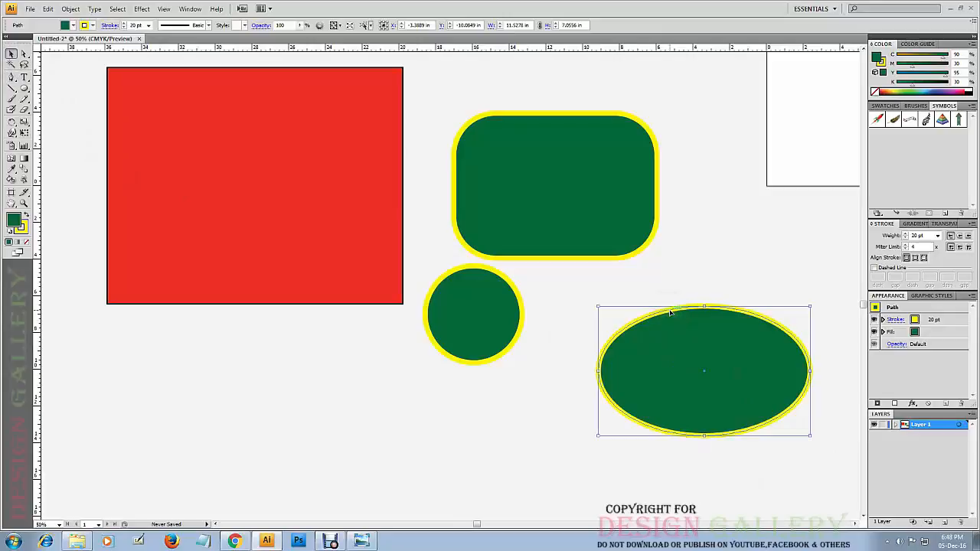
key("Delete")
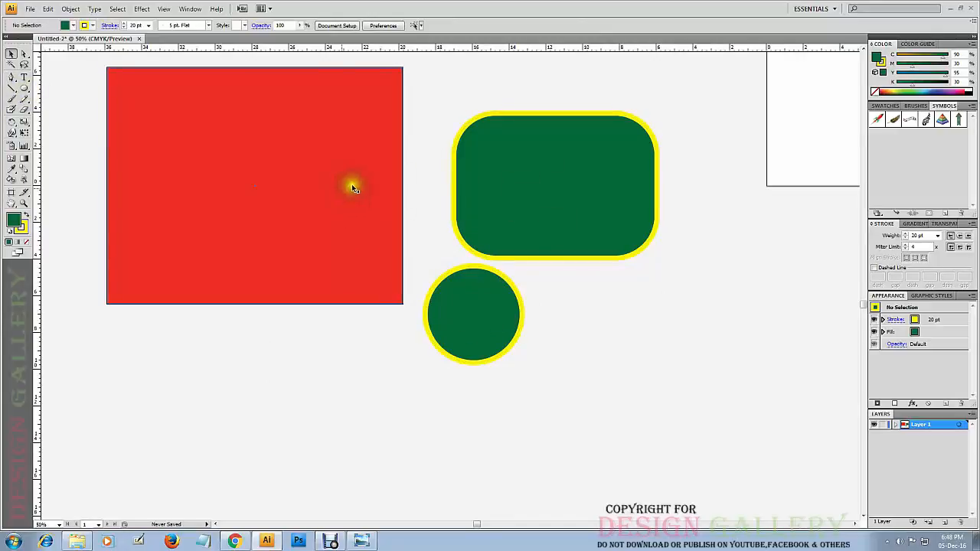
Reposition the green circle slightly lower and to the right beneath the rounded rectangle, and deselect it.
left_click_drag(507, 76, 339, 360)
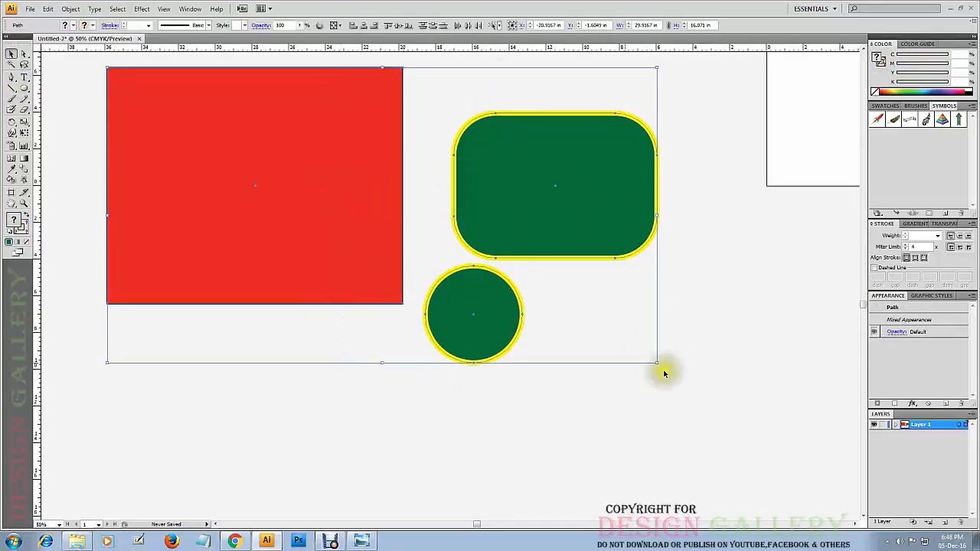
left_click(562, 411)
left_click_drag(464, 307, 480, 337)
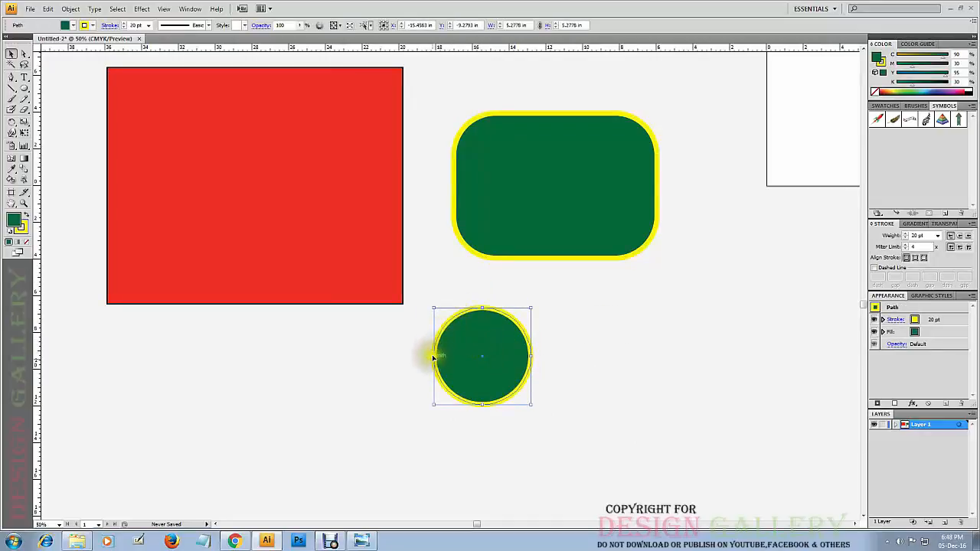
left_click(587, 330)
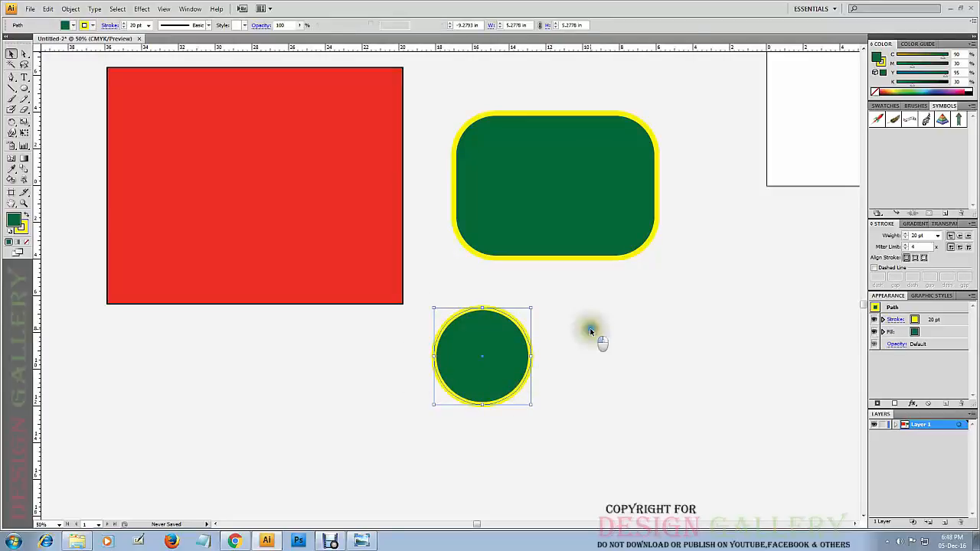
left_click_drag(470, 350, 465, 319)
left_click(505, 280)
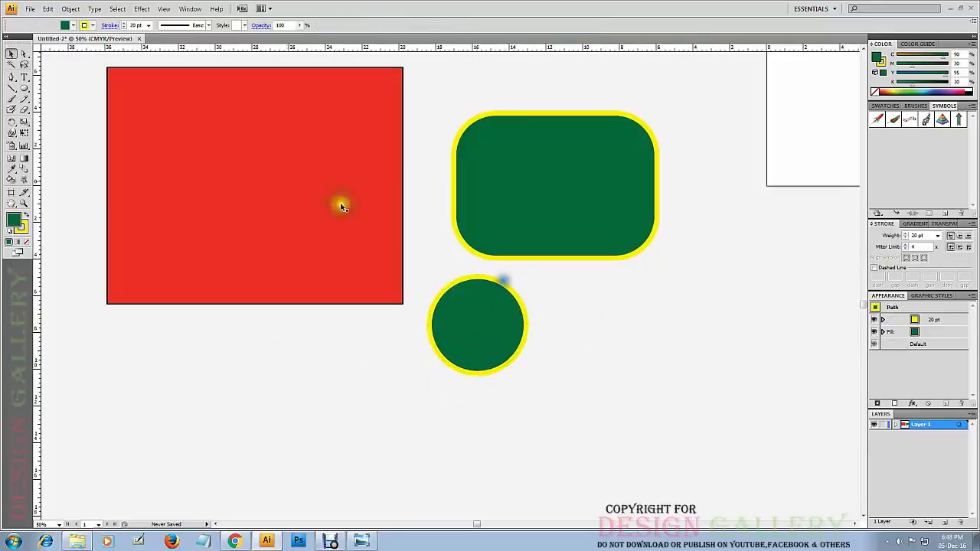
Draw an upright hexagon about 5.57 by 4.82 in with the Polygon tool to the right of the circle.
left_click(23, 89)
left_click_drag(23, 89, 62, 112)
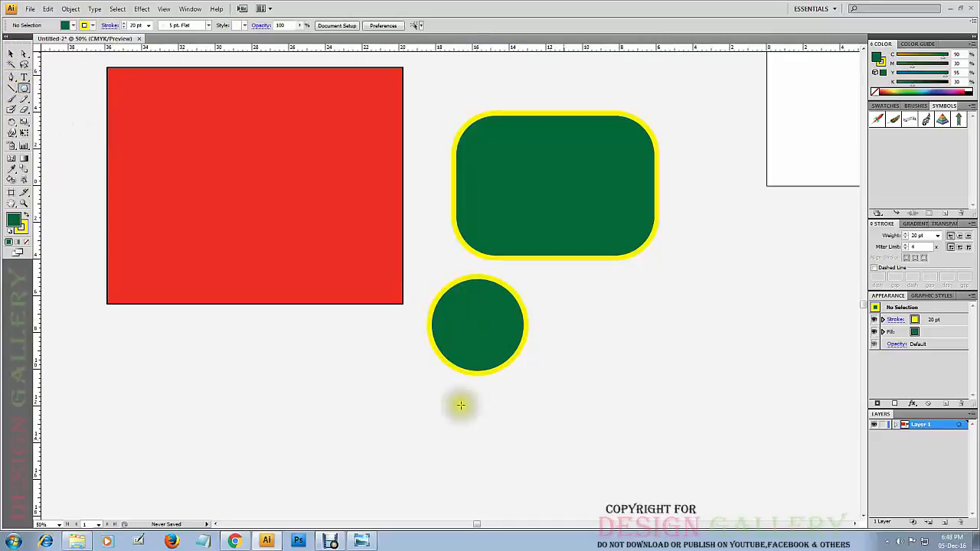
left_click_drag(613, 343, 625, 364)
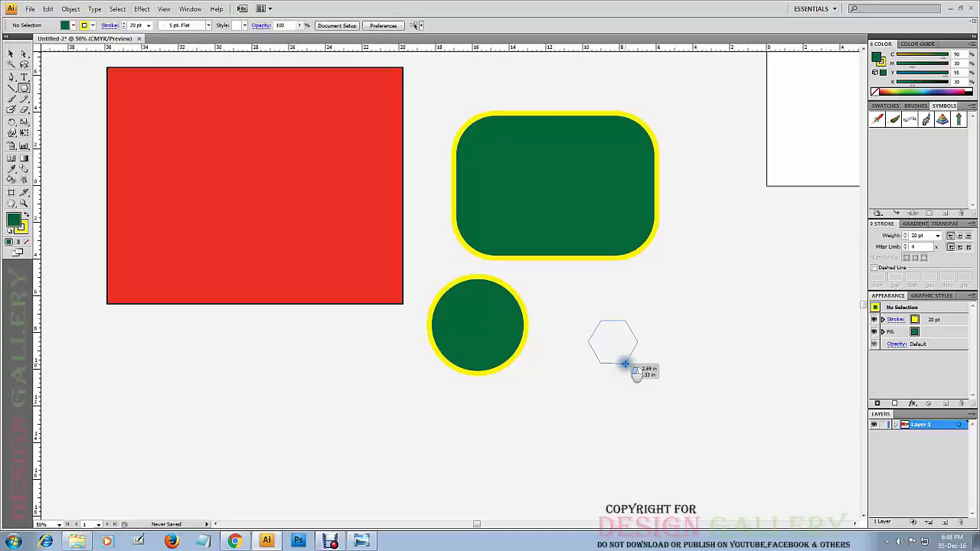
left_click_drag(626, 363, 641, 389)
mouse_move(579, 391)
left_mouse_down()
mouse_move(541, 369)
mouse_move(615, 407)
mouse_move(591, 405)
mouse_move(595, 428)
mouse_move(604, 403)
mouse_move(635, 429)
mouse_move(636, 388)
left_mouse_up()
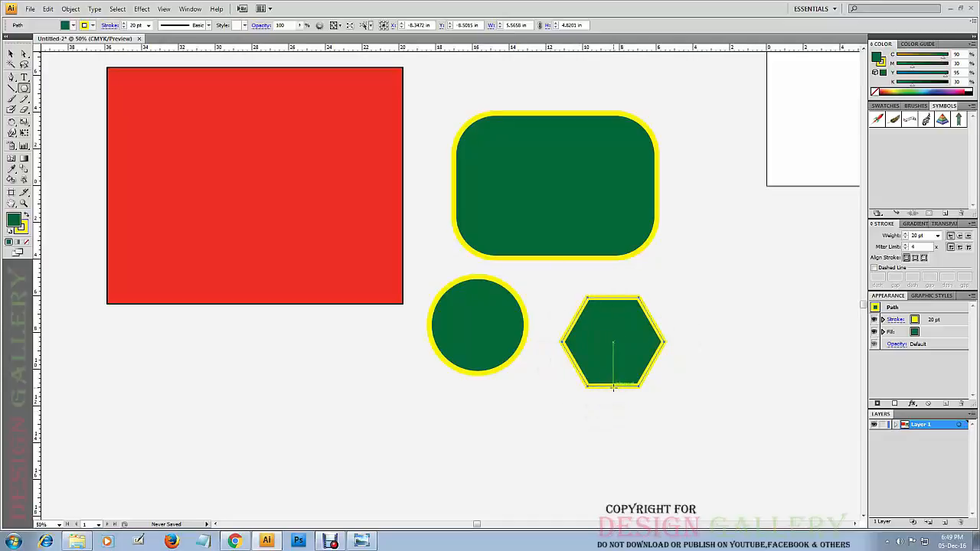
Start drawing a polygon below the red rectangle and raise its number of sides until it is nearly circular.
left_click_drag(252, 387, 304, 369)
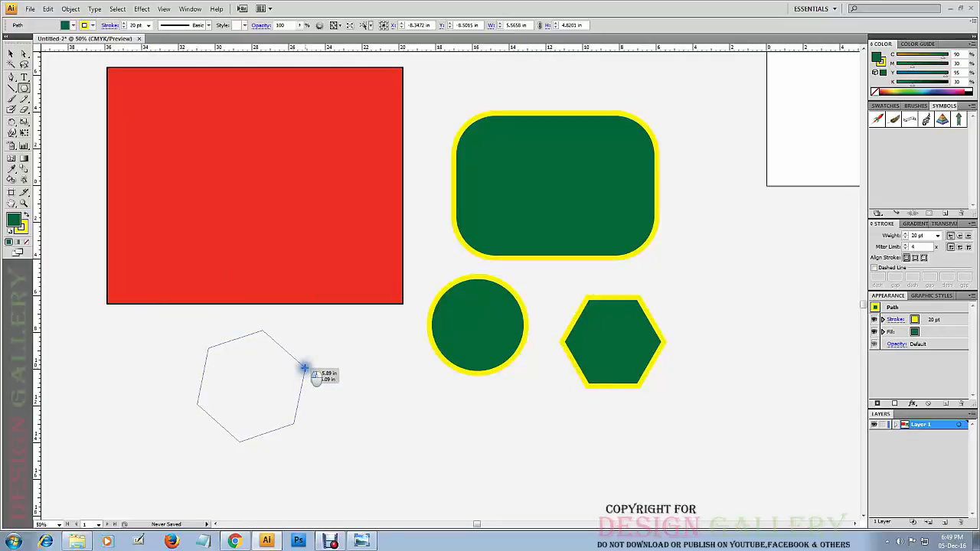
left_click_drag(304, 369, 304, 378)
key("shift")
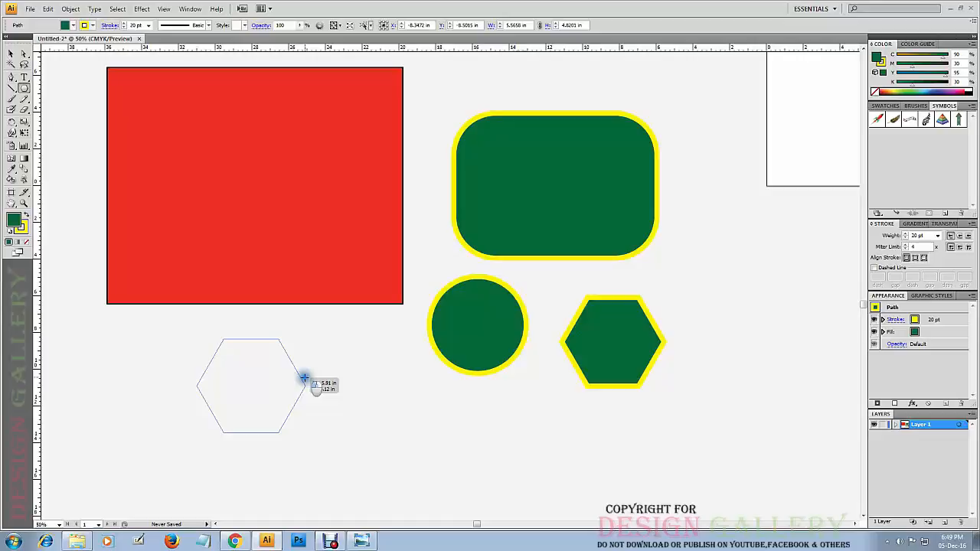
key("Up")
key("Up")
key("Up")
key("Up")
key("Up")
key("Up")
left_click_drag(304, 378, 304, 379)
key("Up")
key("Up")
key("Up")
key("Up")
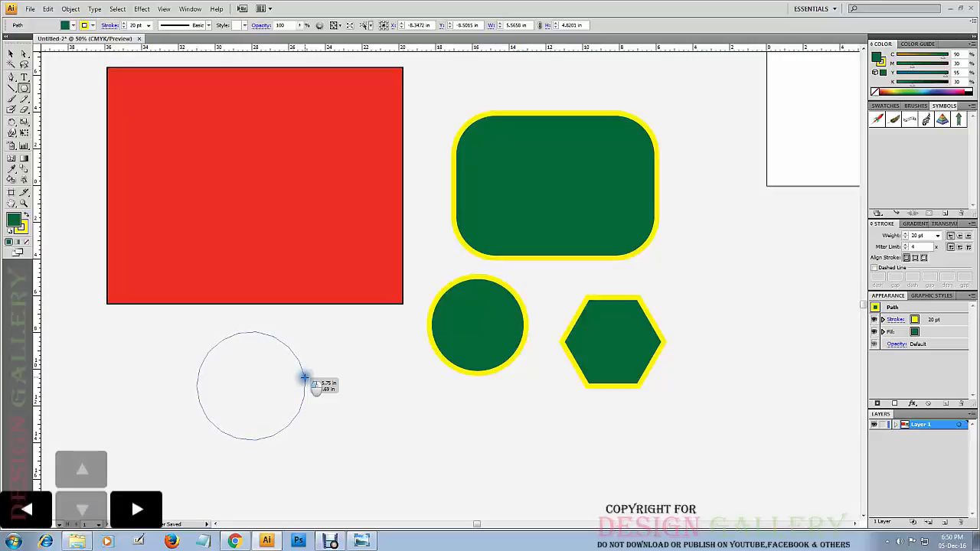
Reduce the number of sides of the polygon being drawn to three to form a triangle.
key("Down")
key("Down")
key("Down")
key("Down")
key("Down")
key("Down")
key("Down")
key("Down")
left_click_drag(303, 377, 304, 377)
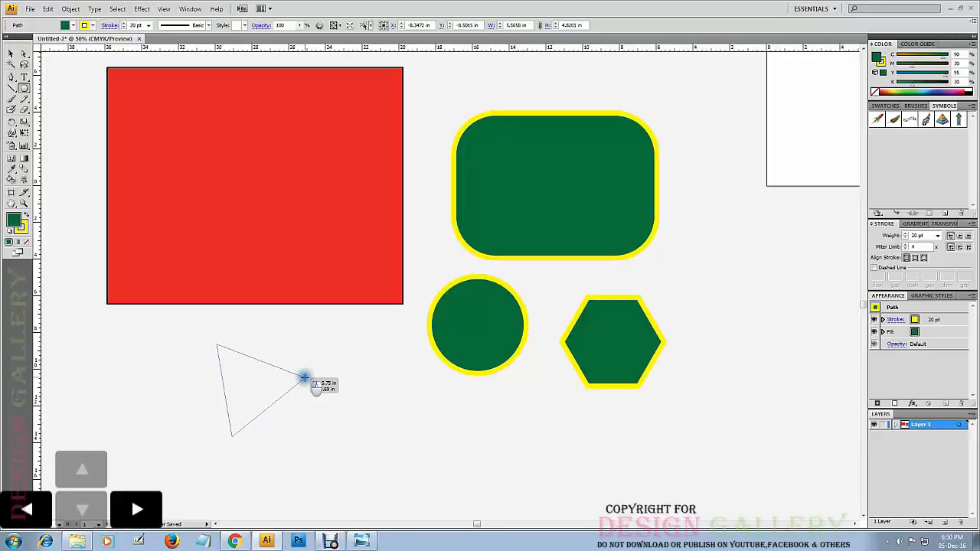
left_click_drag(304, 377, 304, 377)
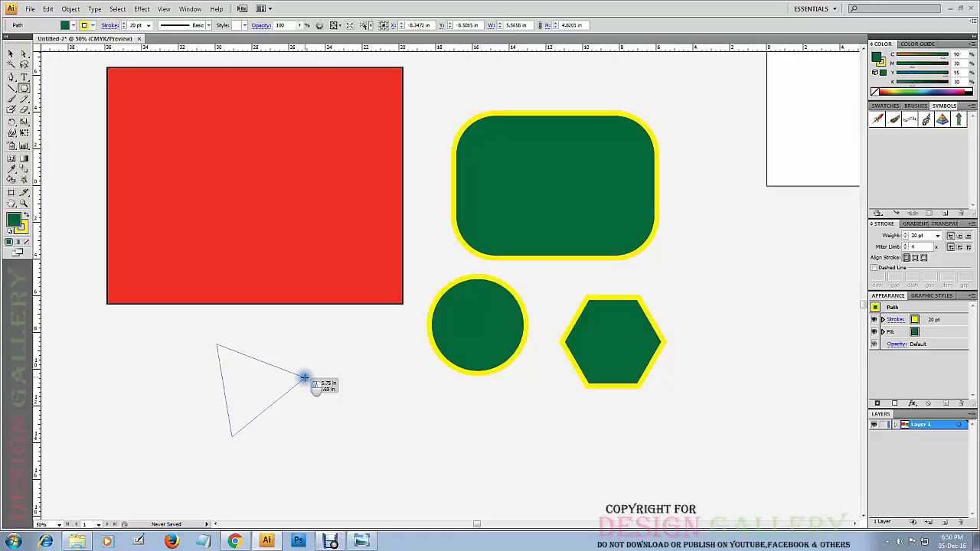
Increase the polygon to eight sides one at a time and finish it as an upright octagon about 5.46 in wide.
key("Up")
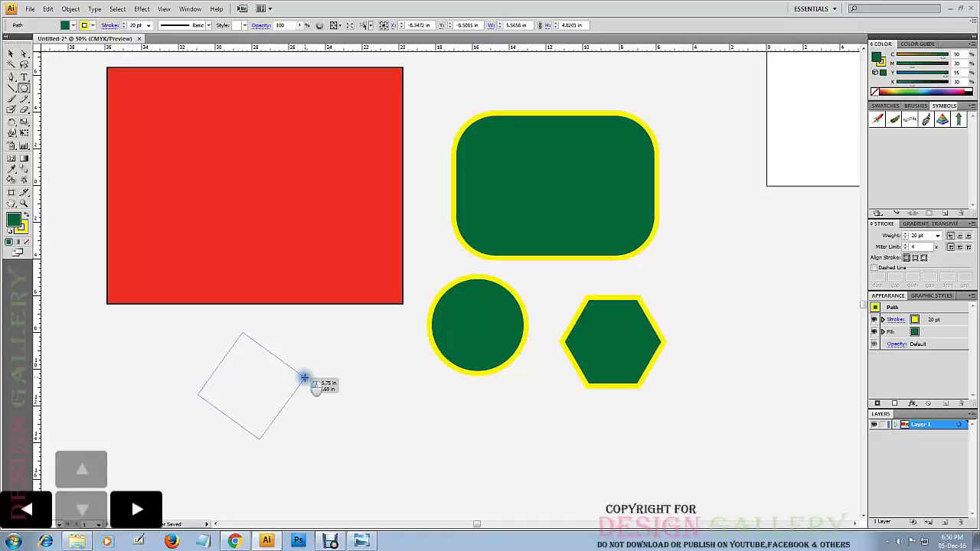
key("Up")
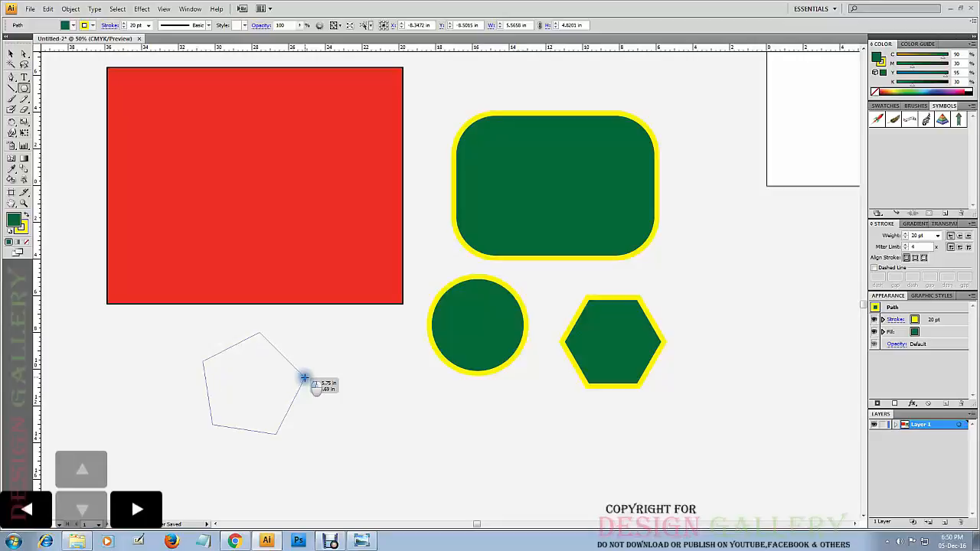
key("Up")
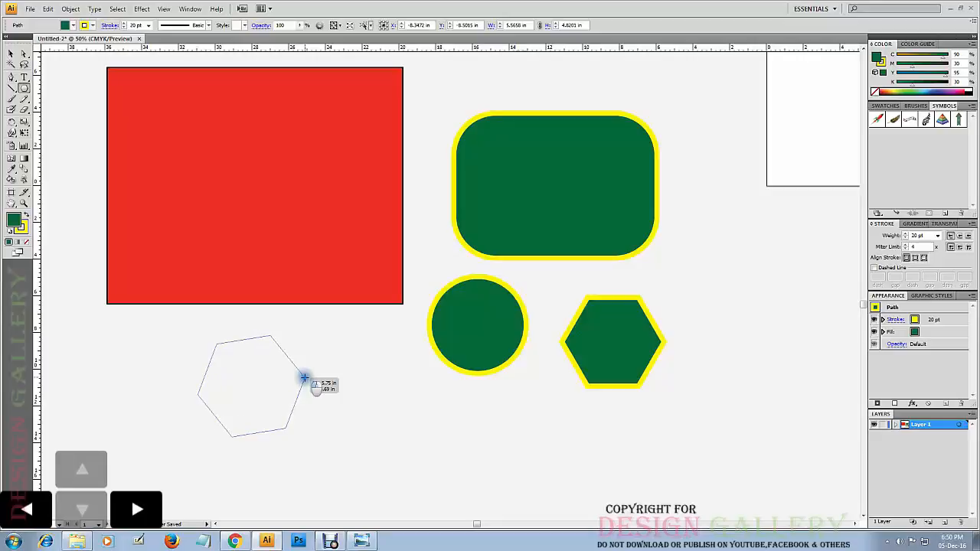
key("Up")
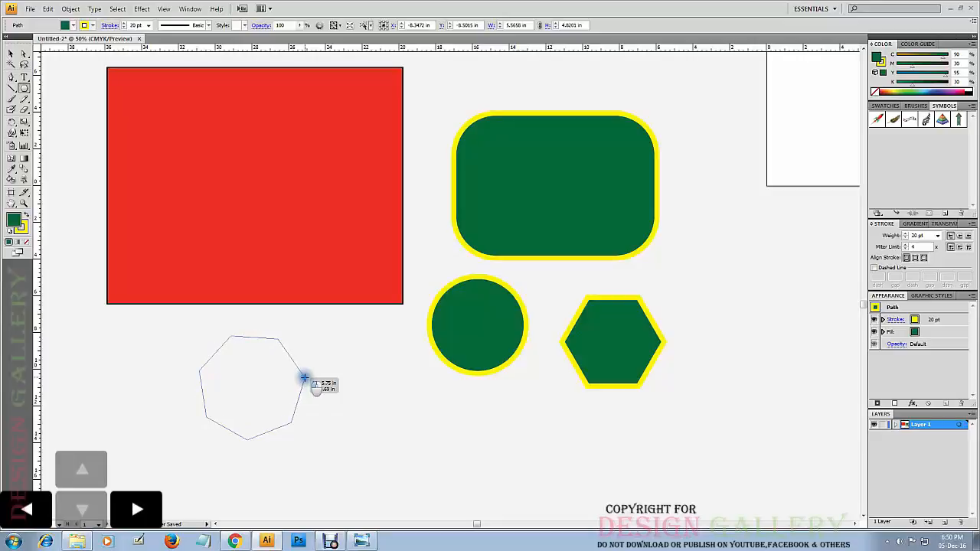
key("Up")
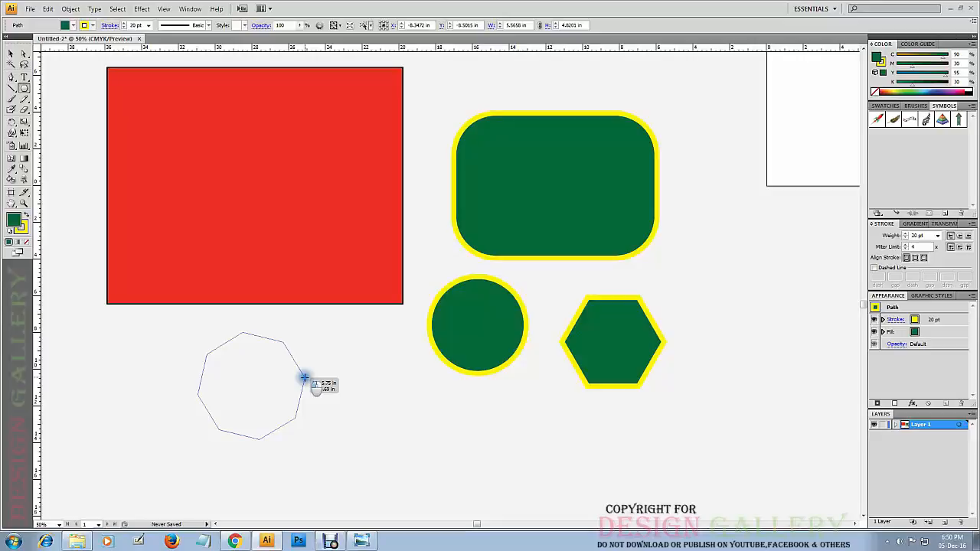
left_click_drag(304, 378, 304, 377)
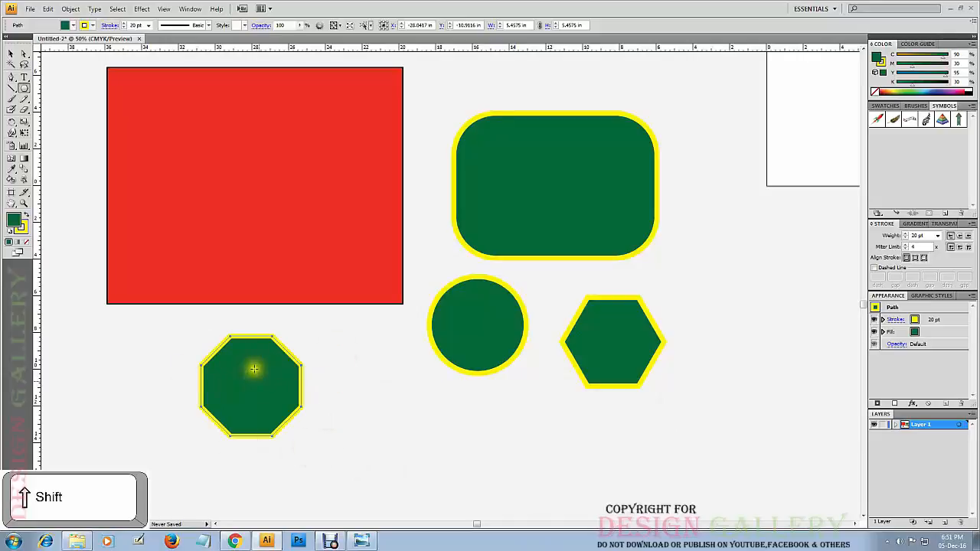
Move the octagon right and slightly down below the red rectangle, and leave all shapes deselected.
left_click(11, 54)
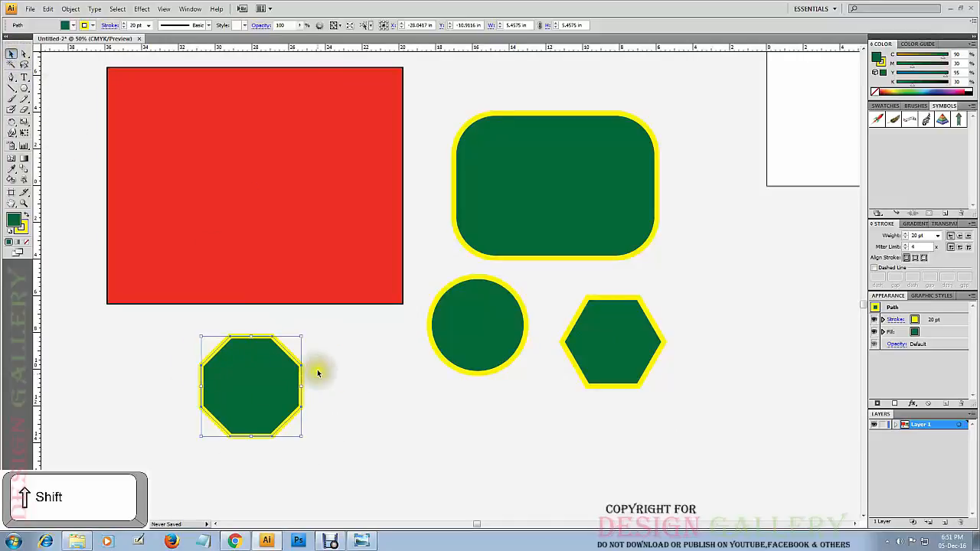
left_click_drag(265, 383, 302, 388)
left_click(370, 366)
left_click(376, 402)
left_click(368, 388)
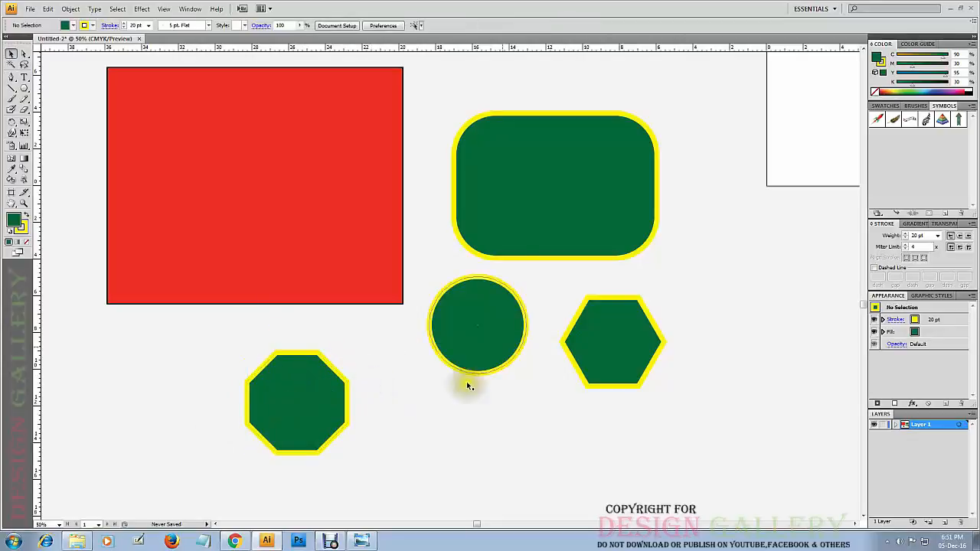
left_click_drag(588, 98, 331, 352)
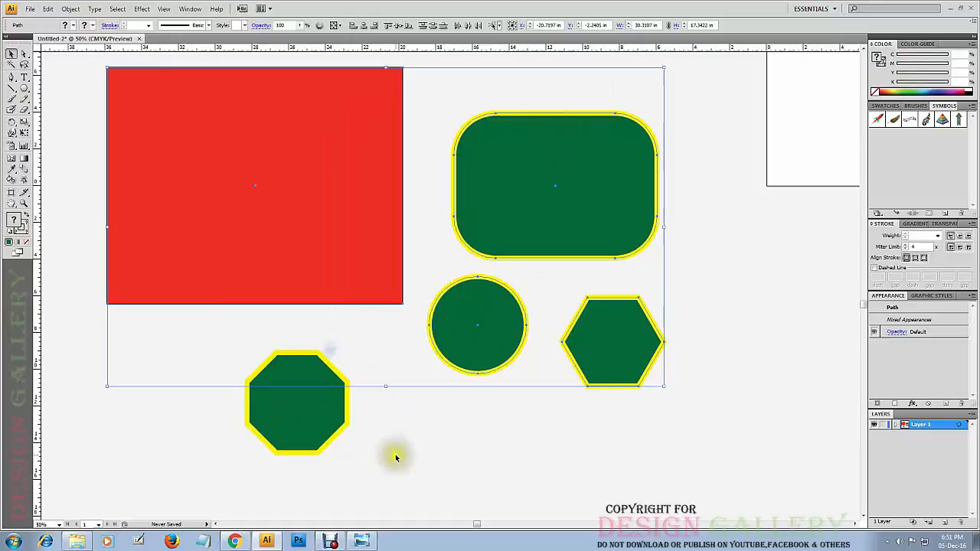
left_click(669, 242)
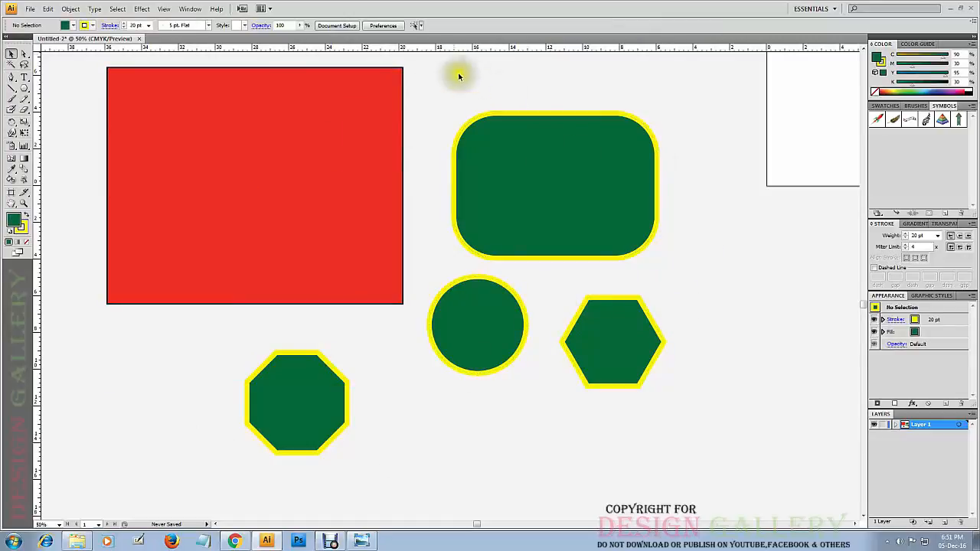
Create a ten-sided polygon with a 3 in radius to the right of the hexagon.
left_click(24, 88)
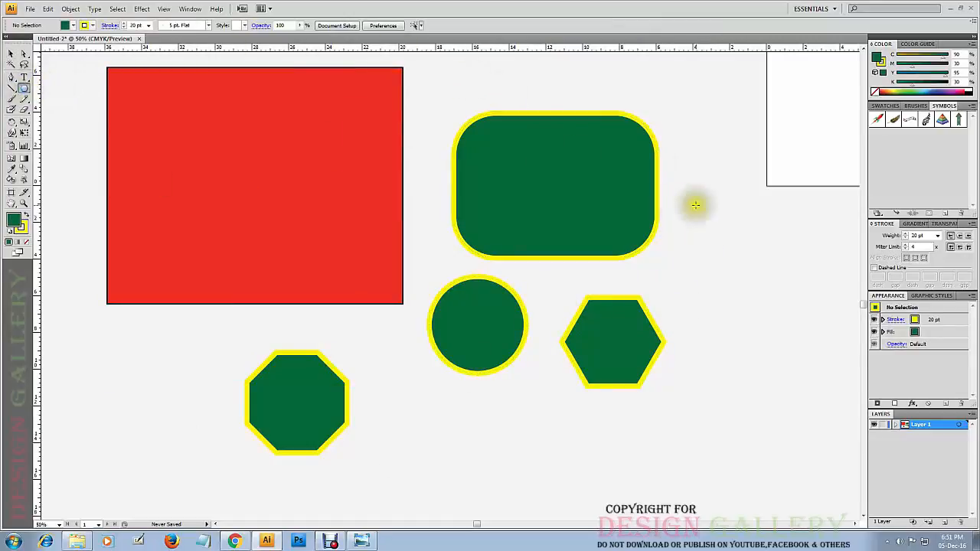
left_click(725, 271)
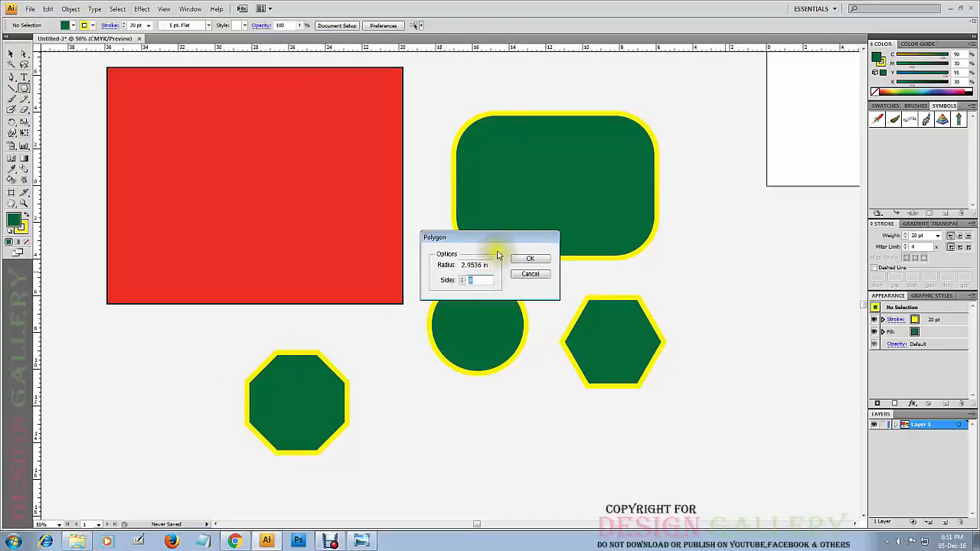
left_click_drag(493, 239, 533, 216)
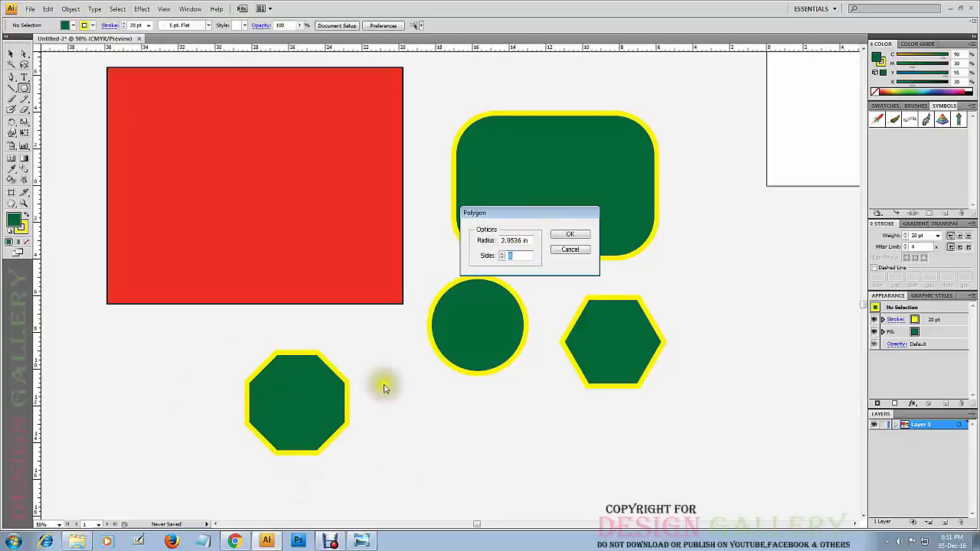
left_click(531, 240)
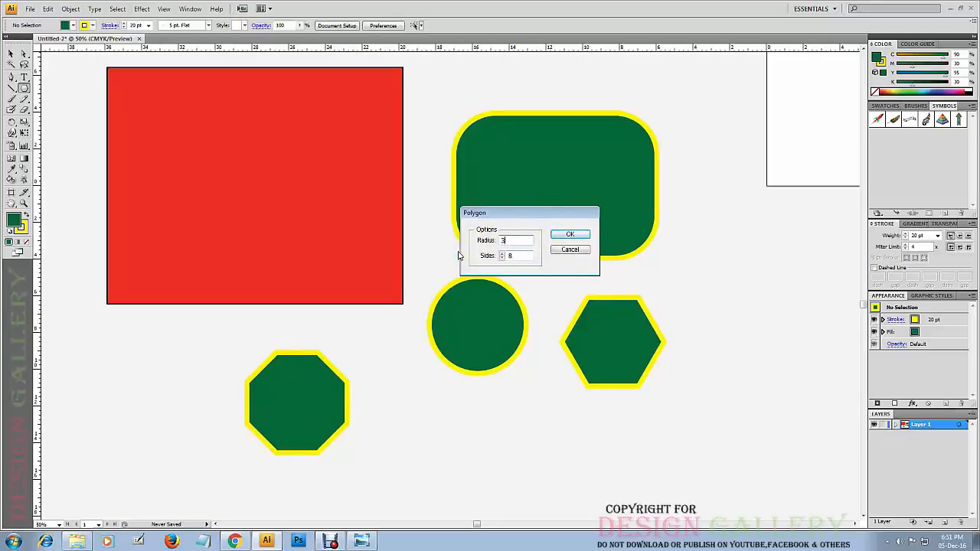
left_click_drag(524, 258, 504, 257)
left_click(570, 234)
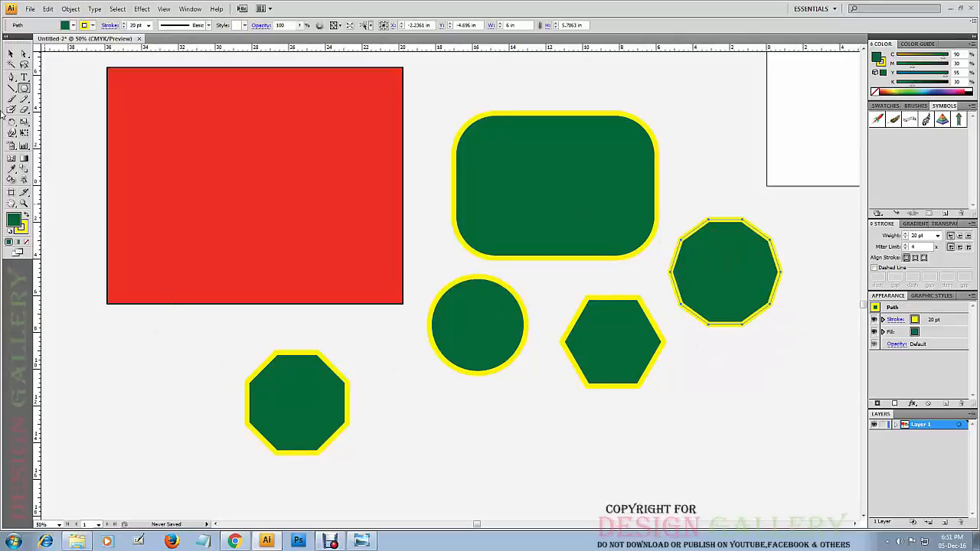
Move the decagon below the red rectangle beside the octagon, and shift the octagon left to separate them.
left_click(11, 54)
left_click_drag(744, 256, 410, 409)
left_click(385, 376)
left_click_drag(306, 391, 264, 380)
left_click_drag(399, 427, 376, 396)
left_click(504, 423)
Create an ellipse 11.5278 in wide and 7.0556 in high to the right of the hexagon.
left_click(492, 325)
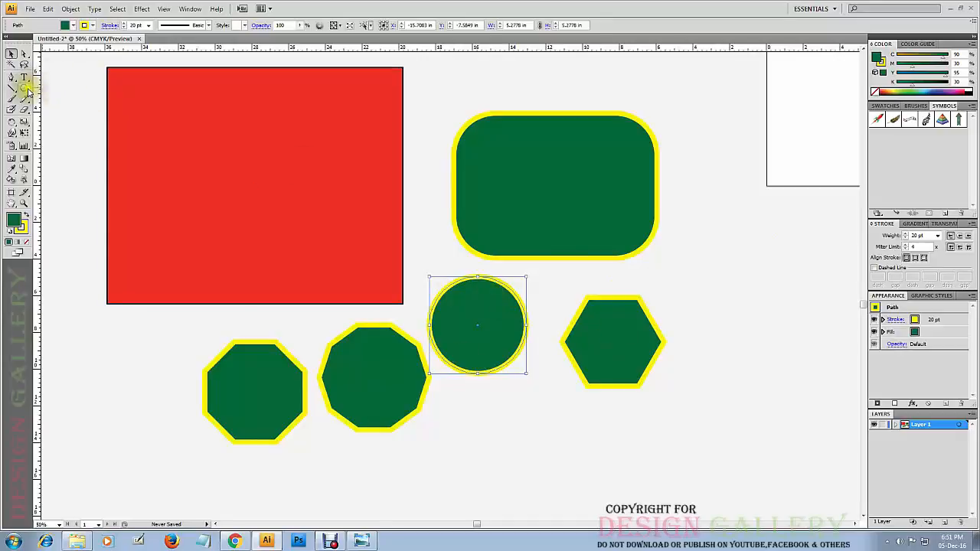
left_click_drag(26, 89, 47, 110)
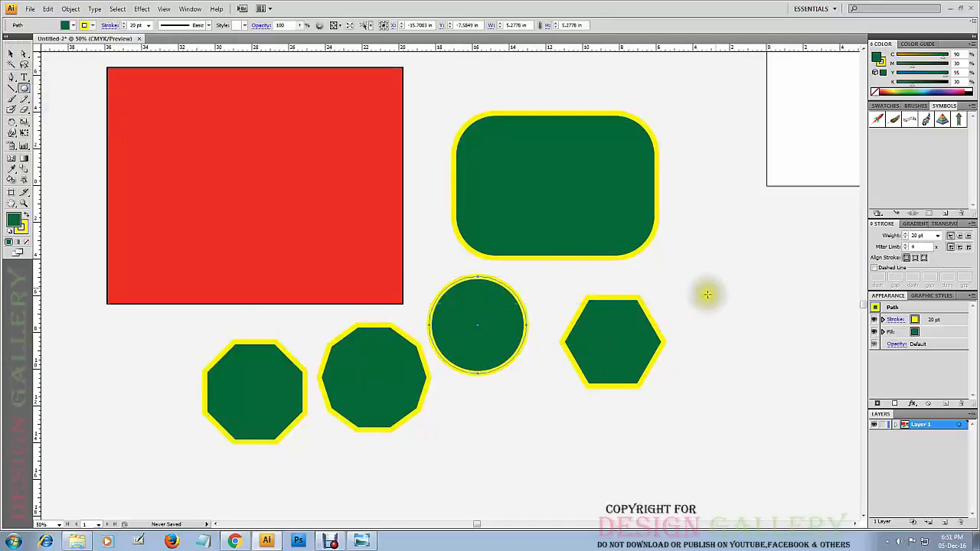
left_click(741, 273)
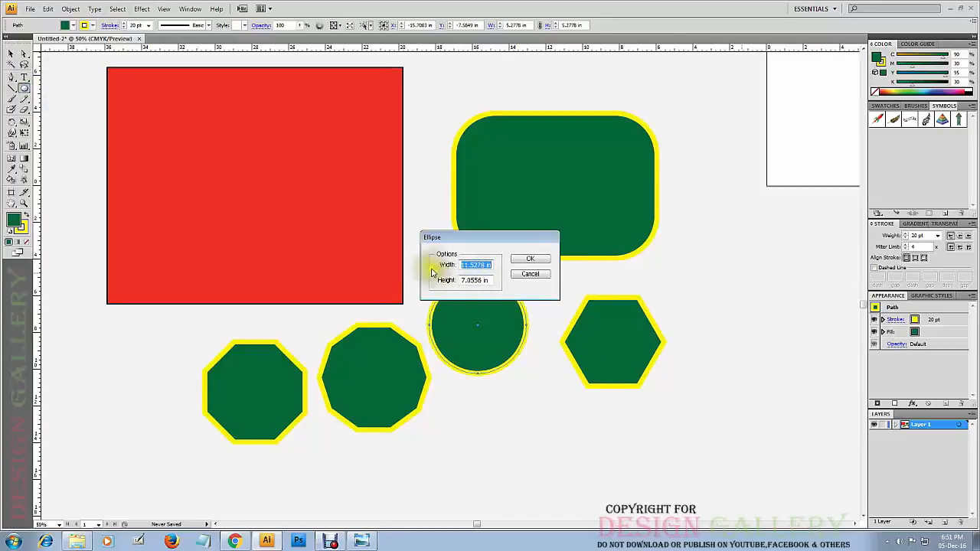
left_click(528, 259)
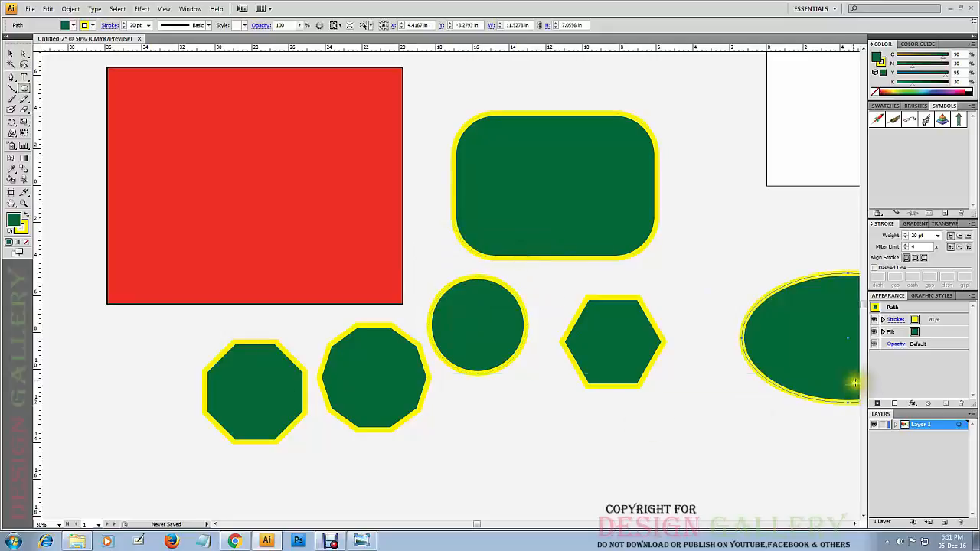
Move the new ellipse around near the hexagon and delete it.
left_click(11, 54)
left_click_drag(831, 330, 654, 408)
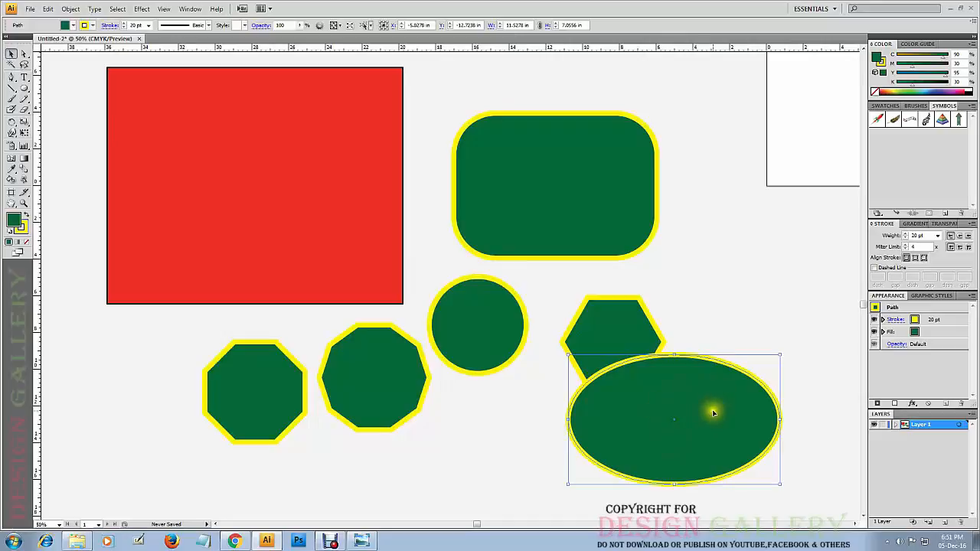
left_click_drag(713, 413, 772, 321)
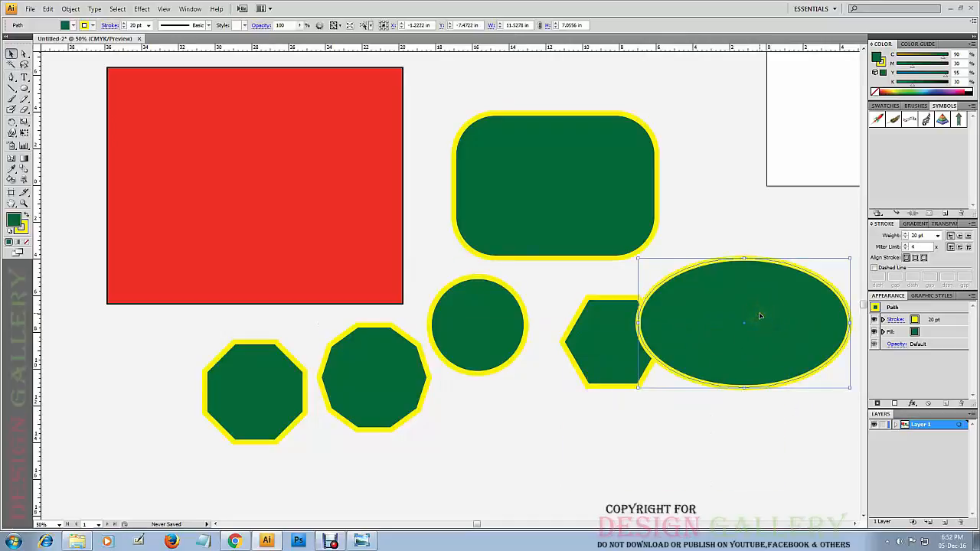
key("Delete")
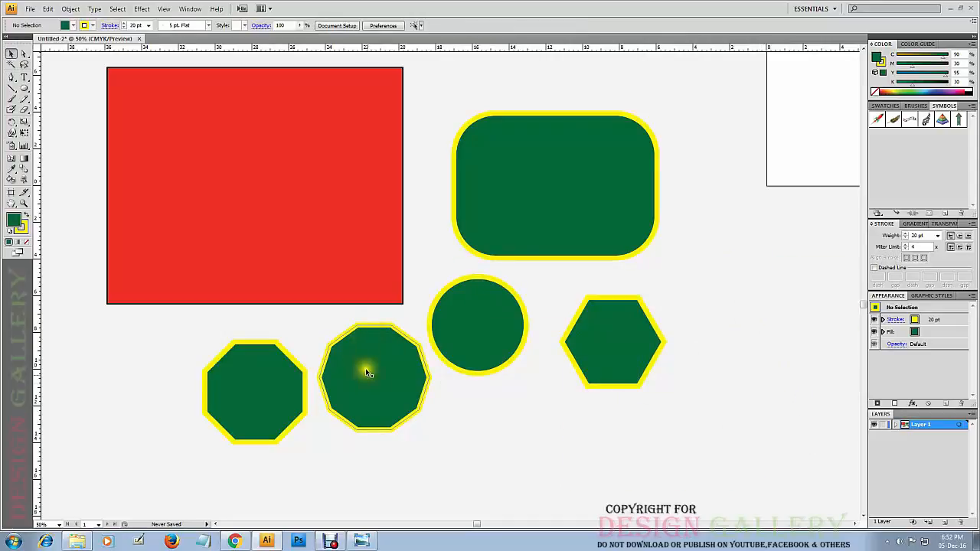
Delete the decagon and the octagon below the red rectangle.
left_click(367, 372)
left_click(263, 406, "shift")
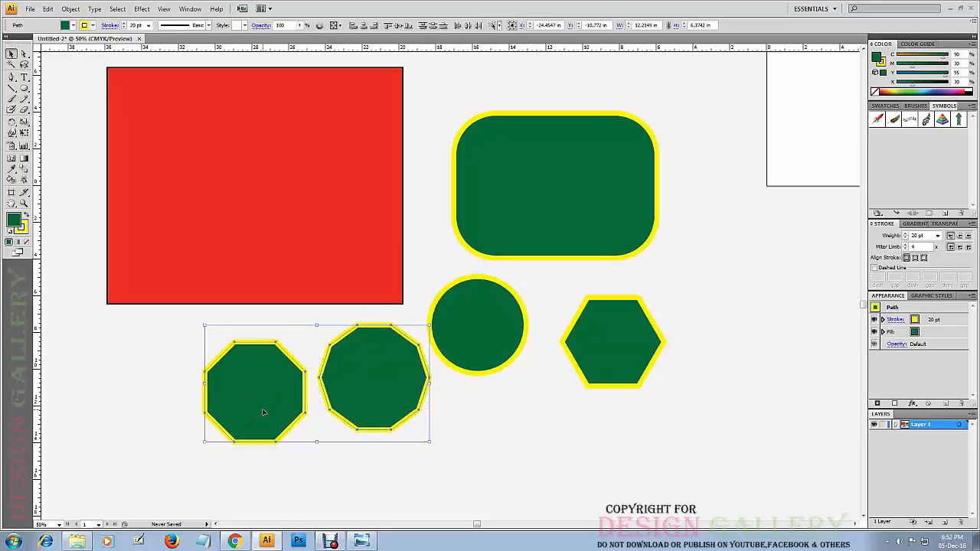
key("Delete")
Draw an upright five-pointed star about 13.83 in wide on the empty canvas to the lower left of the red rectangle.
key("ctrl+minus")
left_click_drag(24, 88, 46, 134)
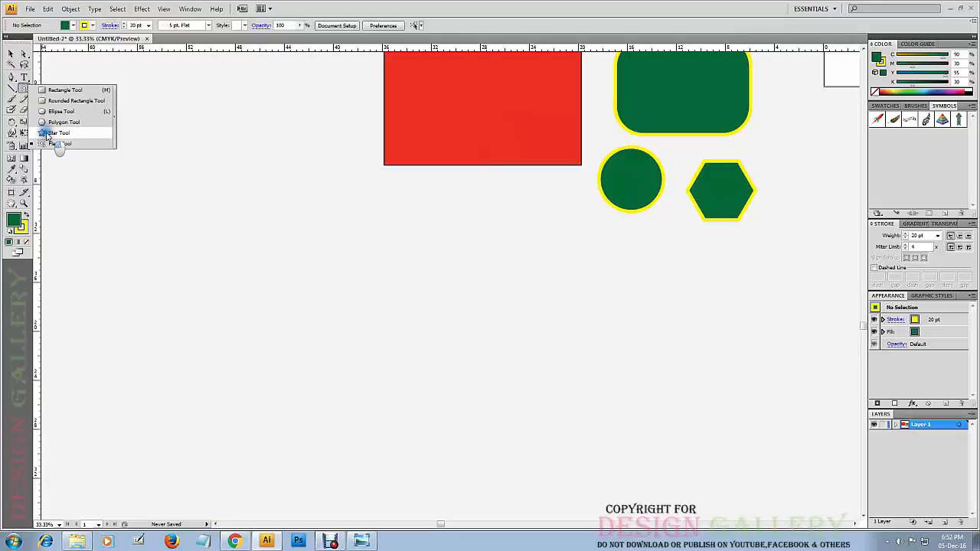
left_click(46, 134)
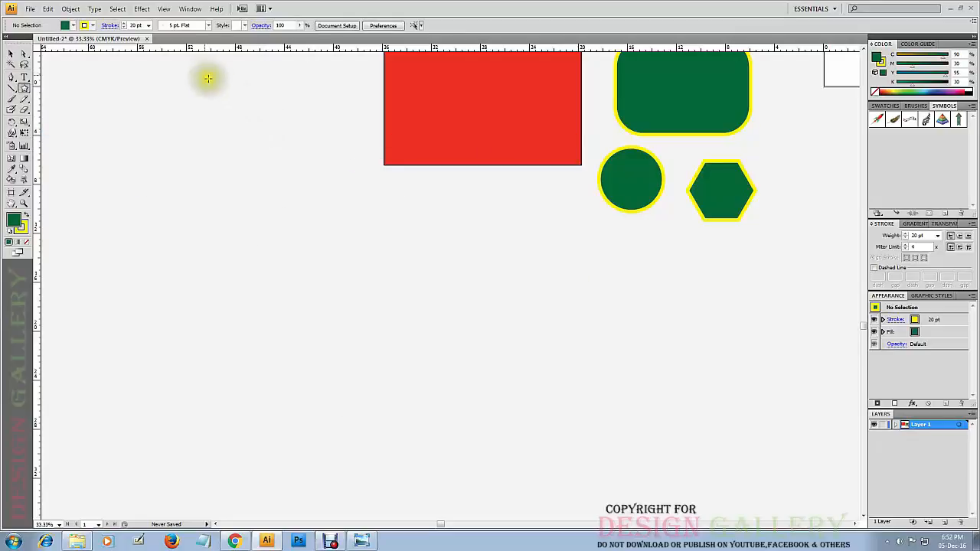
left_click_drag(219, 266, 347, 290)
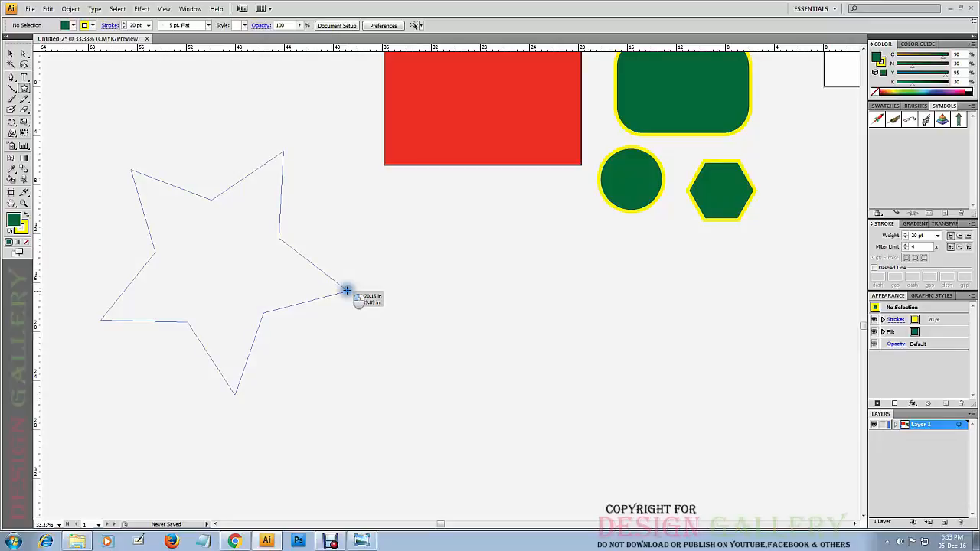
mouse_move(347, 290)
left_mouse_down()
mouse_move(350, 300)
mouse_move(300, 228)
left_mouse_up()
key("shift")
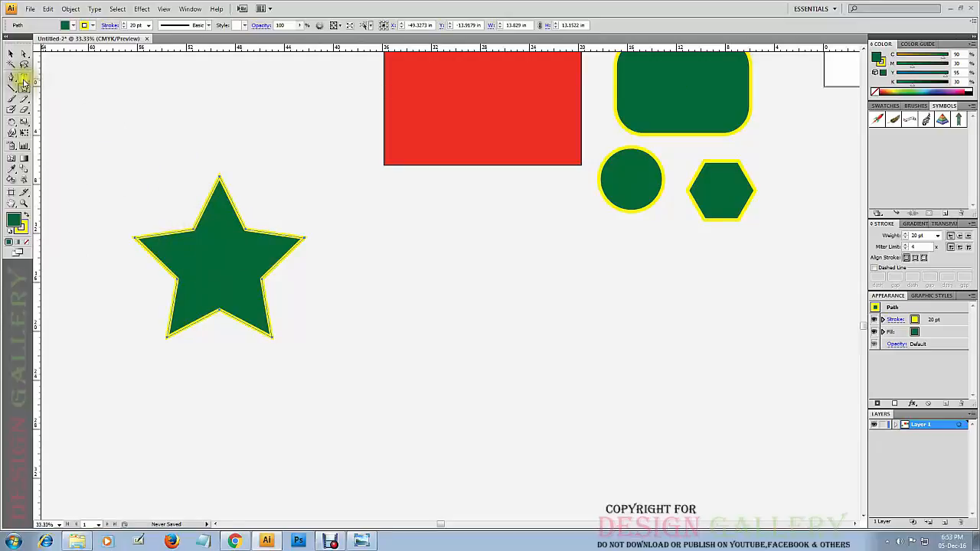
Draw a second upright star about 13.24 in wide beside the first, with its shoulder edges aligned in straight lines.
left_click_drag(368, 266, 414, 328)
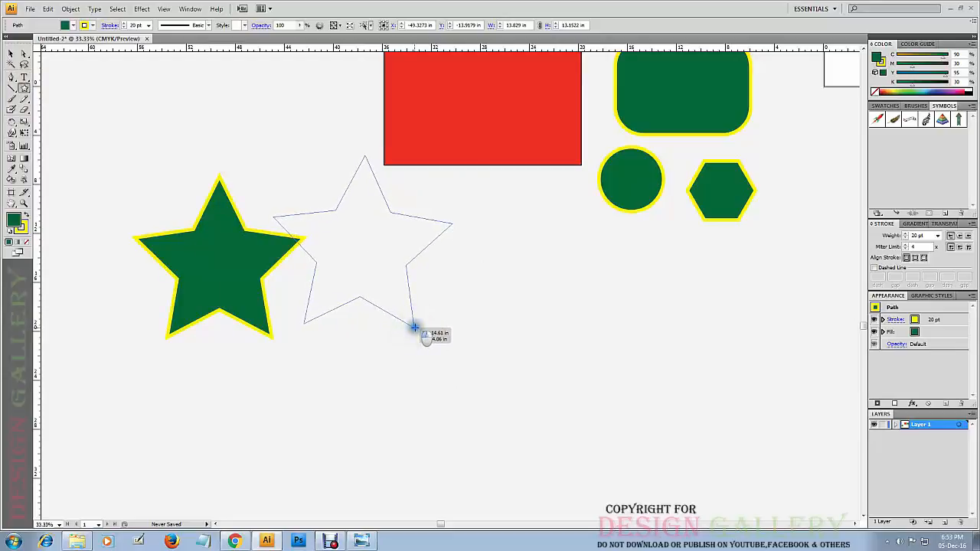
left_click_drag(414, 328, 412, 317)
key("shift+alt")
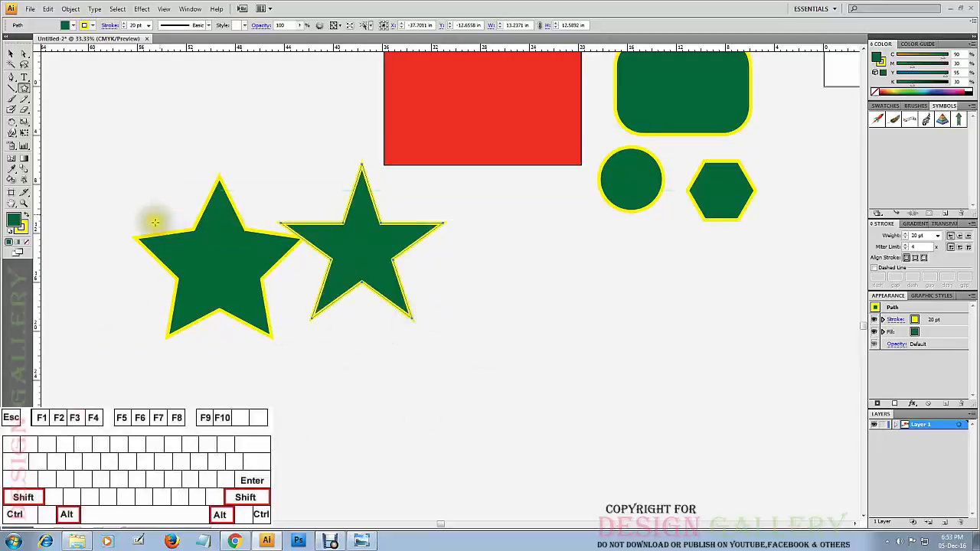
Move the straight-armed star right and slightly down and the first star left so they no longer touch, leaving both deselected.
left_click(12, 55)
left_click(327, 393)
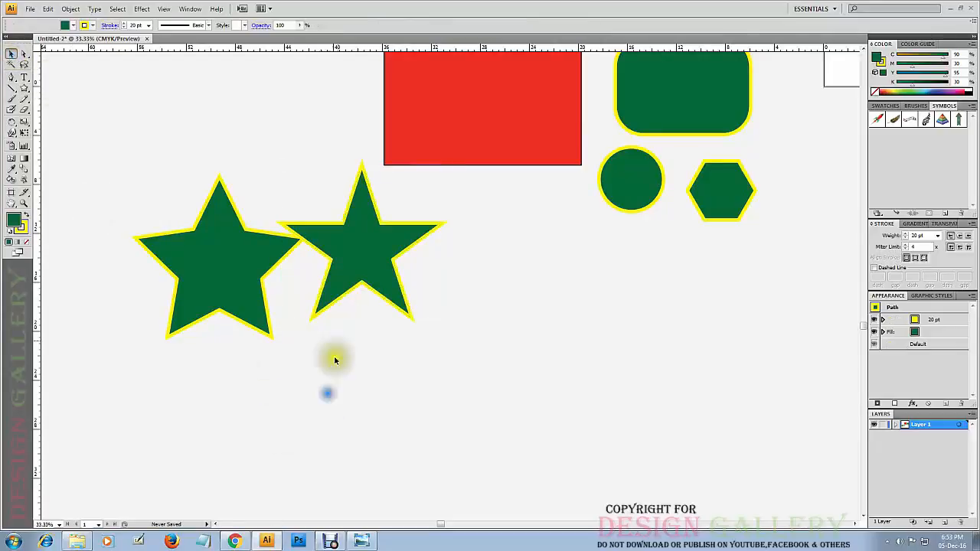
left_click_drag(352, 238, 381, 256)
left_click(514, 284)
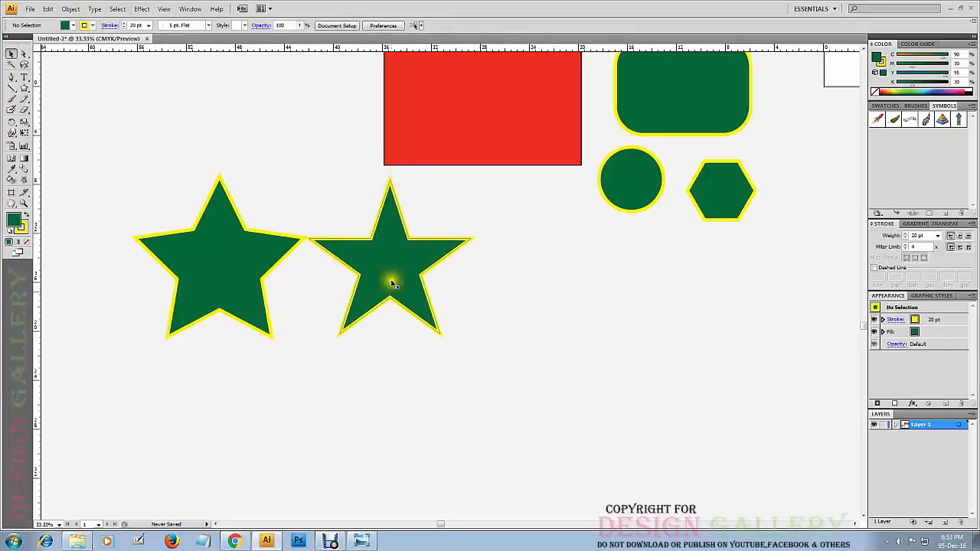
left_click_drag(241, 249, 218, 246)
left_click(272, 207)
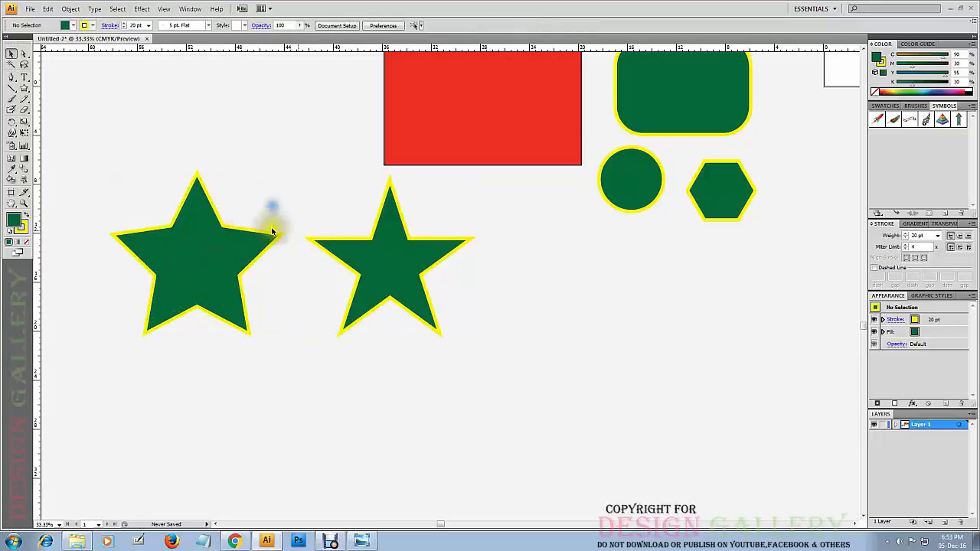
left_click(387, 265)
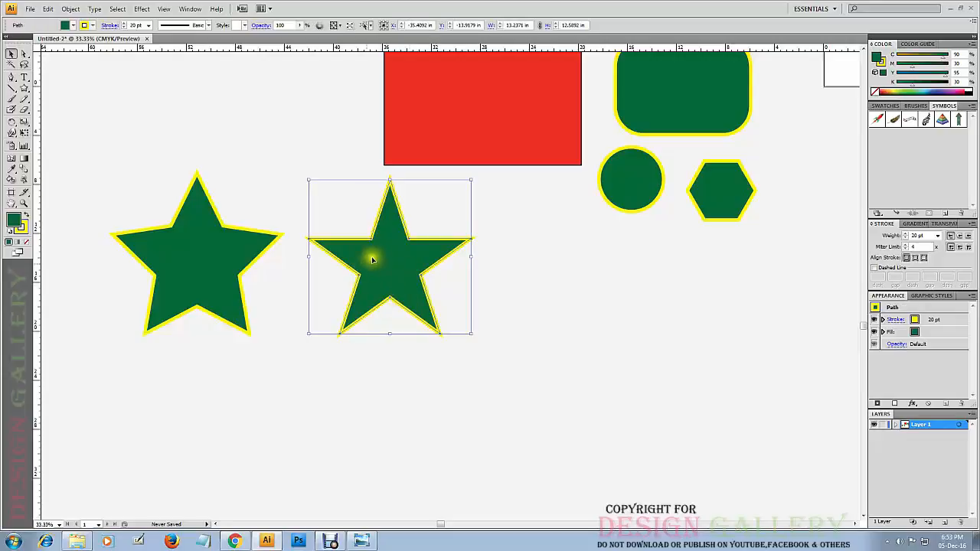
left_click(216, 269)
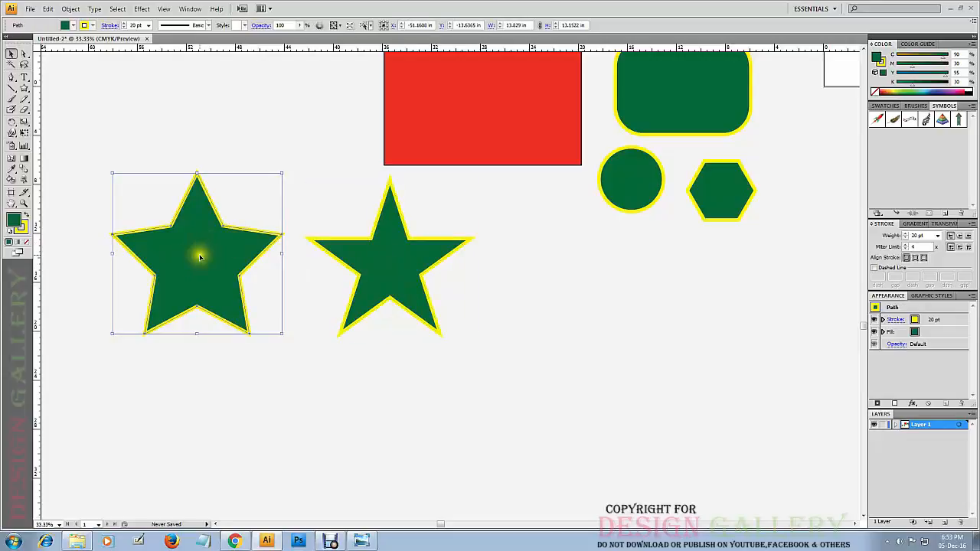
left_click(244, 165)
left_click(393, 244)
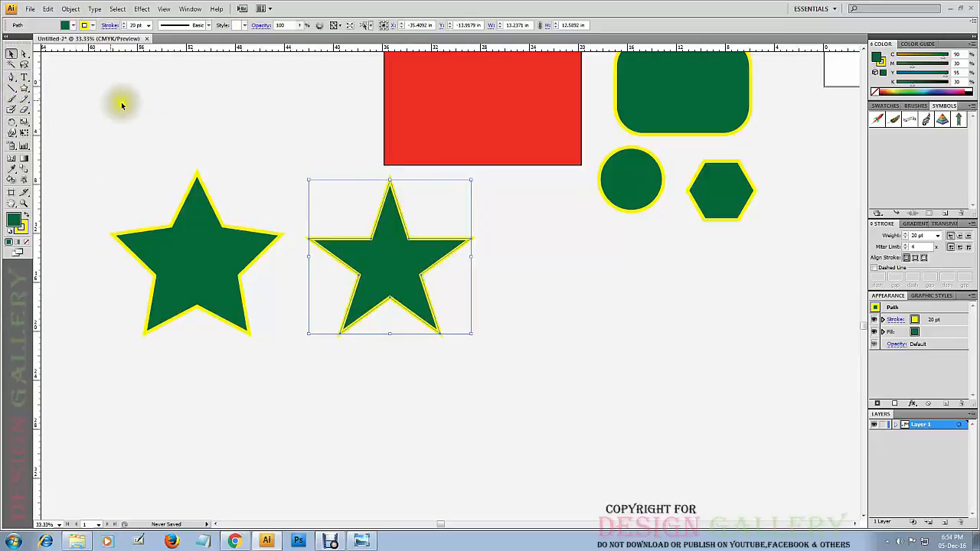
Start drawing a five-pointed star to the right of the other two, about 7.18 in wide, trying it with and without straight arms.
left_click_drag(25, 88, 49, 130)
left_click_drag(558, 322, 612, 349)
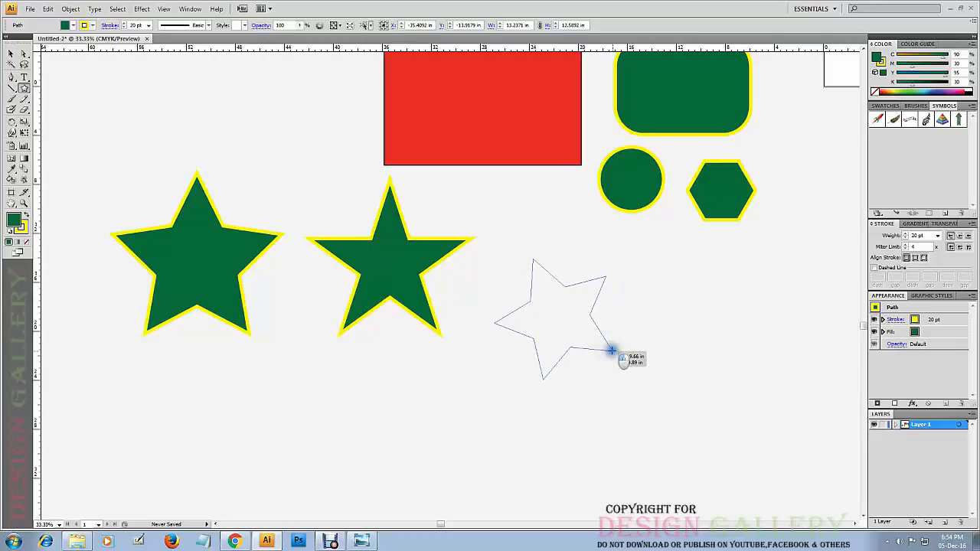
mouse_move(612, 350)
left_mouse_down()
mouse_move(594, 346)
mouse_move(597, 357)
left_mouse_up()
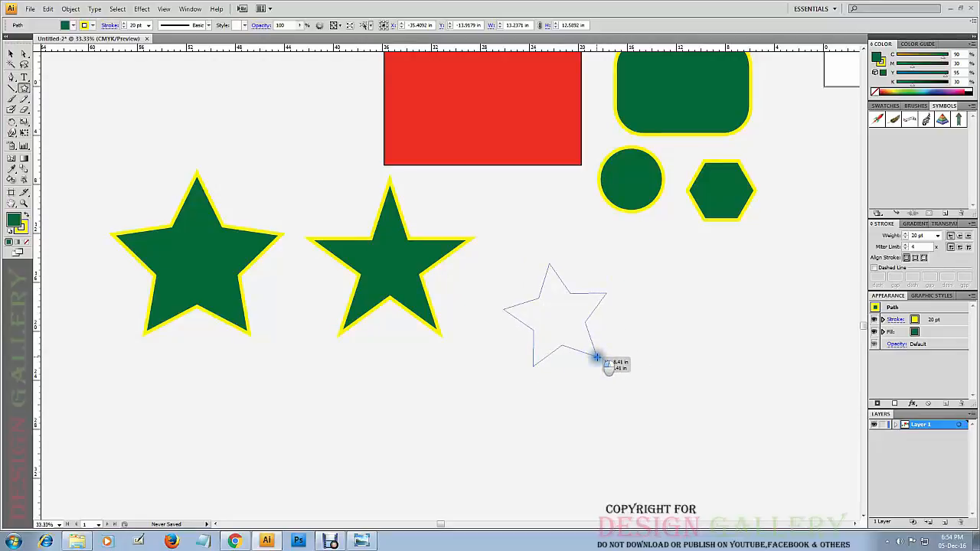
left_click_drag(597, 357, 584, 358)
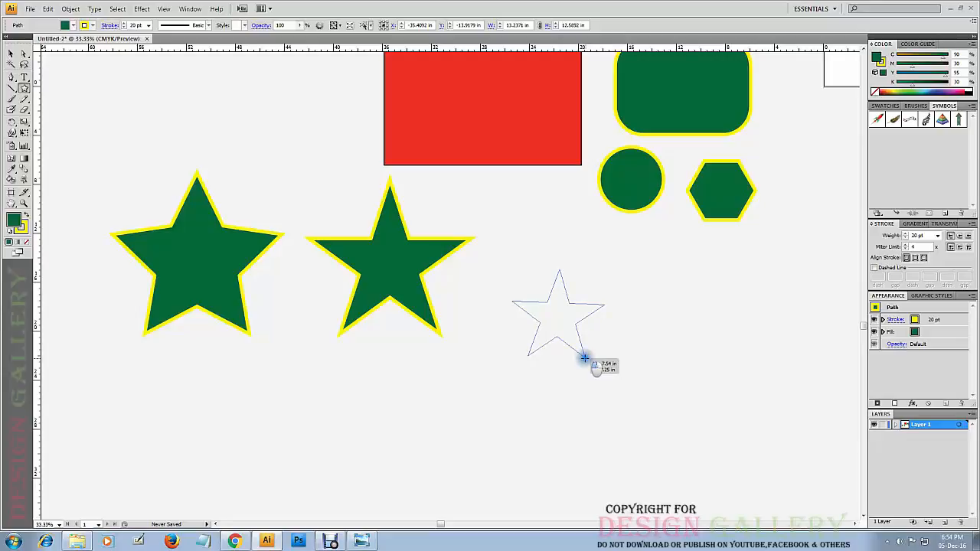
left_click_drag(584, 358, 584, 359)
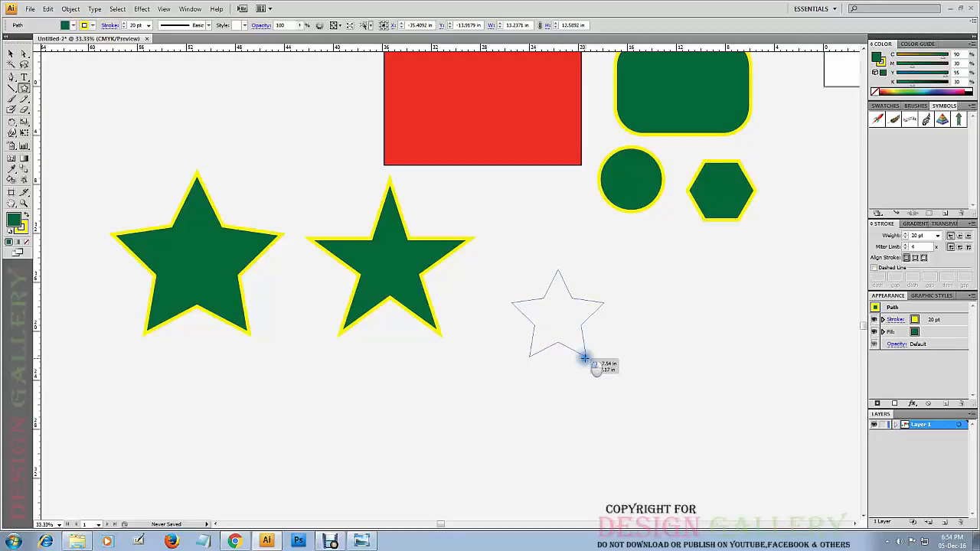
left_click_drag(584, 358, 584, 355)
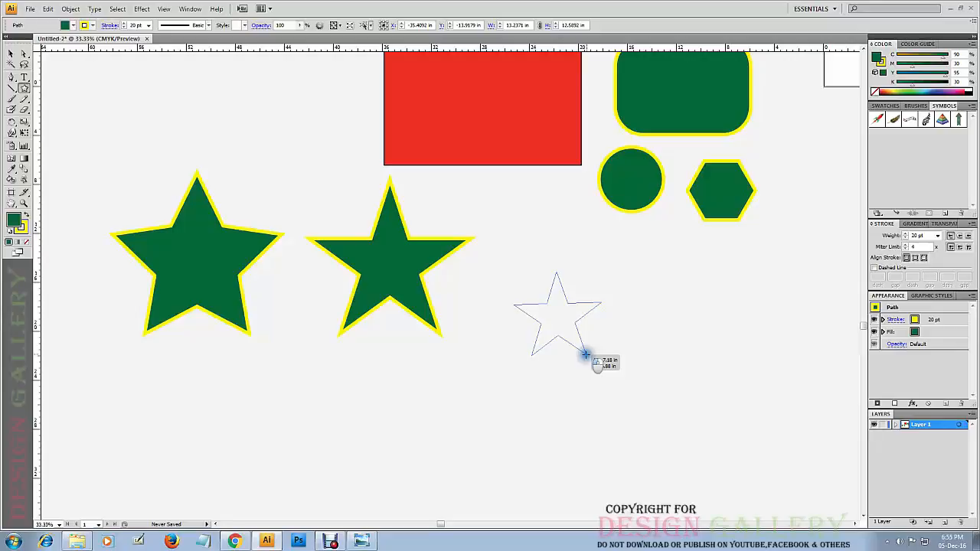
Reduce the star being drawn to four points, and raise its points to finish a dense starburst about 10.3 in wide.
key("Down")
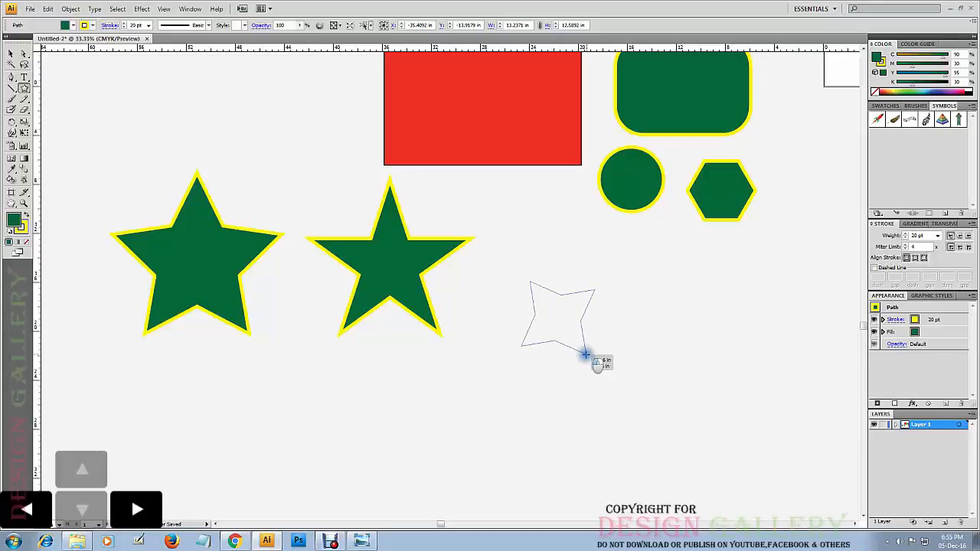
key("Up")
key("Up")
key("Up")
key("Up")
key("Up")
key("Up")
key("Up")
key("Up")
key("Up")
key("Up")
key("Up")
key("Up")
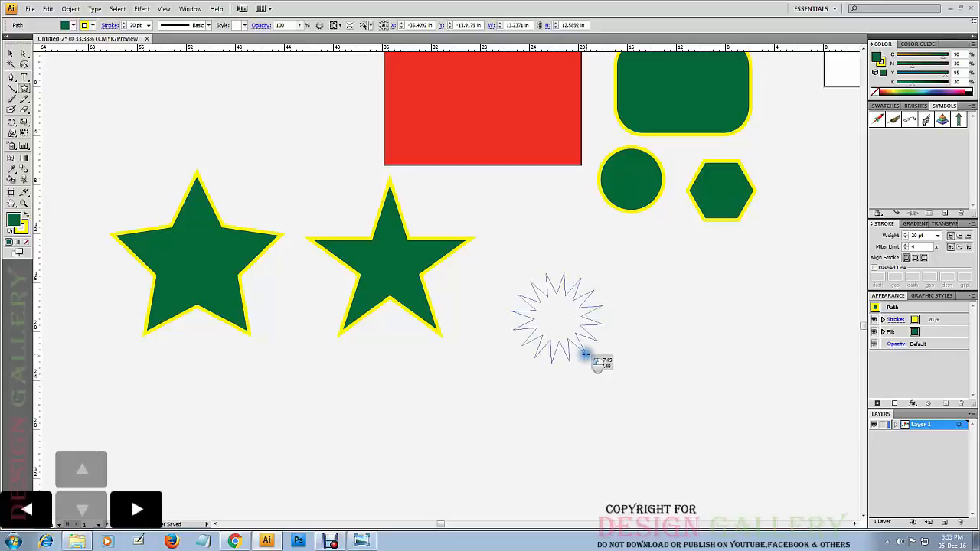
key("Up")
key("Up")
key("Up")
key("Up")
key("Up")
key("Up")
key("Up")
key("Up")
key("Up")
key("Up")
key("Up")
key("Up")
key("Up")
key("Up")
key("Up")
key("Up")
key("Up")
key("Up")
key("Up")
key("Up")
left_click_drag(586, 354, 586, 355)
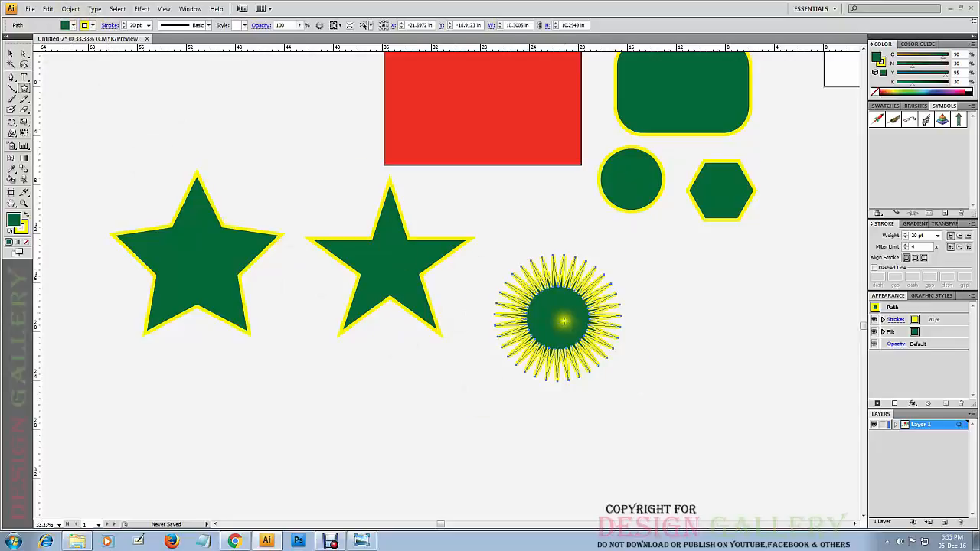
Move the starburst slightly down and to the right.
left_click(10, 57)
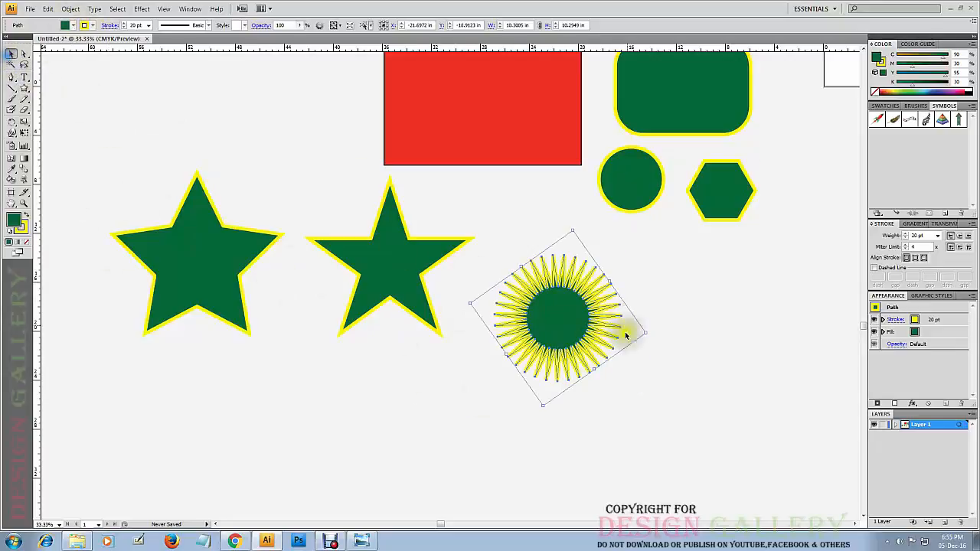
left_click_drag(562, 314, 574, 333)
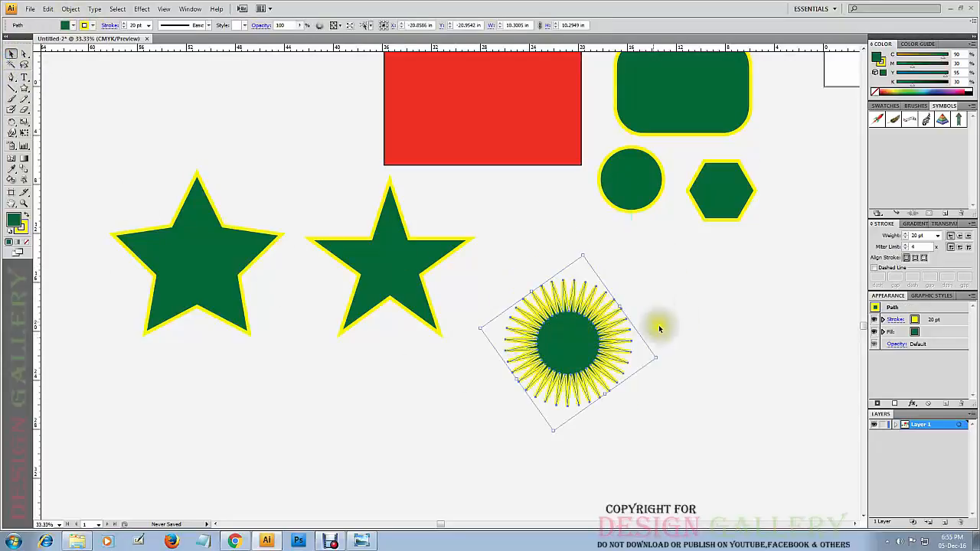
Move the starburst slightly to the left and down, and leave it deselected.
left_click(712, 293)
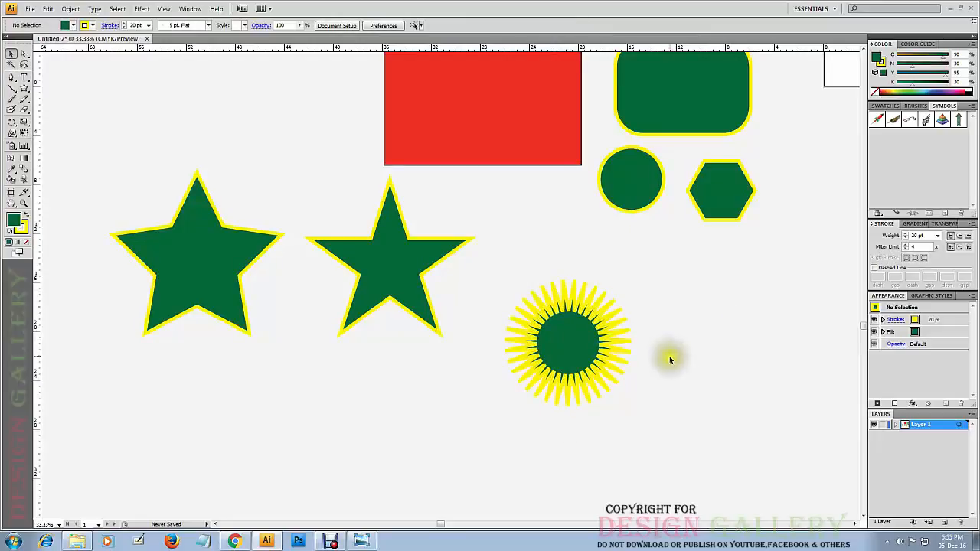
left_click_drag(567, 341, 542, 350)
left_click(728, 273)
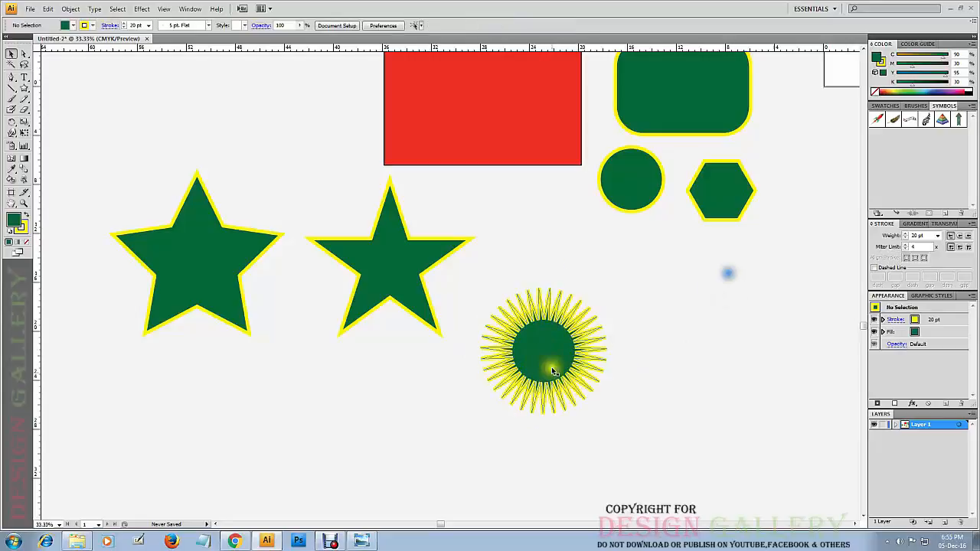
Change the starburst's fill to pure red, FF0000, and deselect it.
left_click(550, 347)
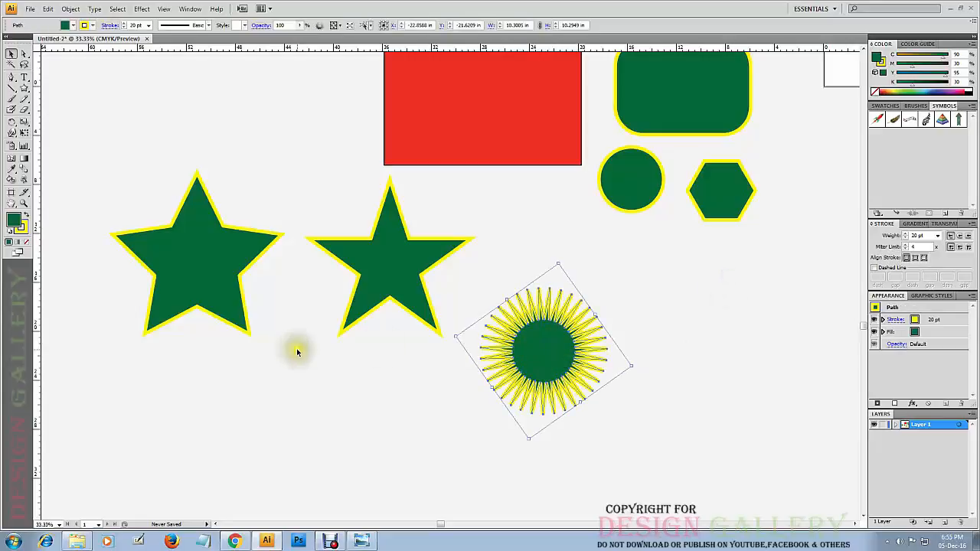
double_click(13, 221)
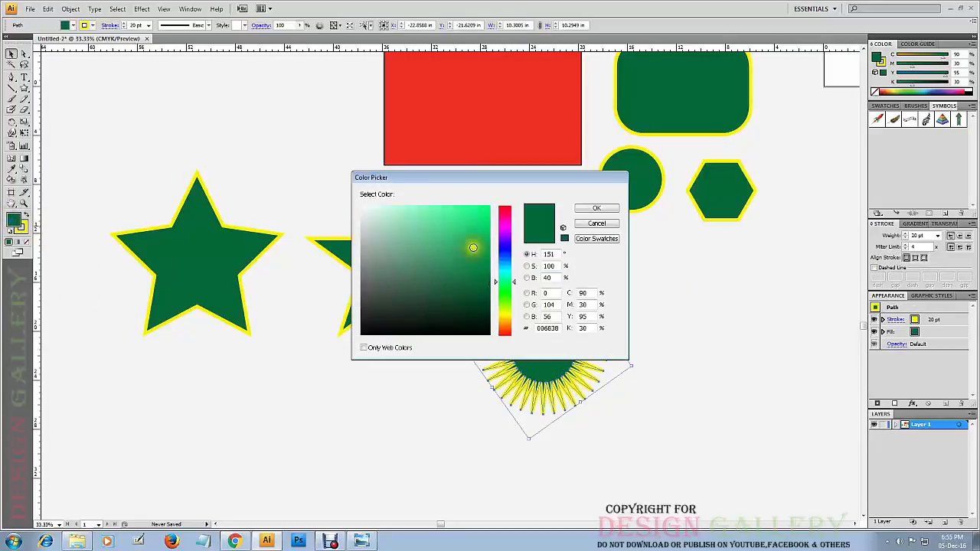
left_click_drag(506, 218, 491, 197)
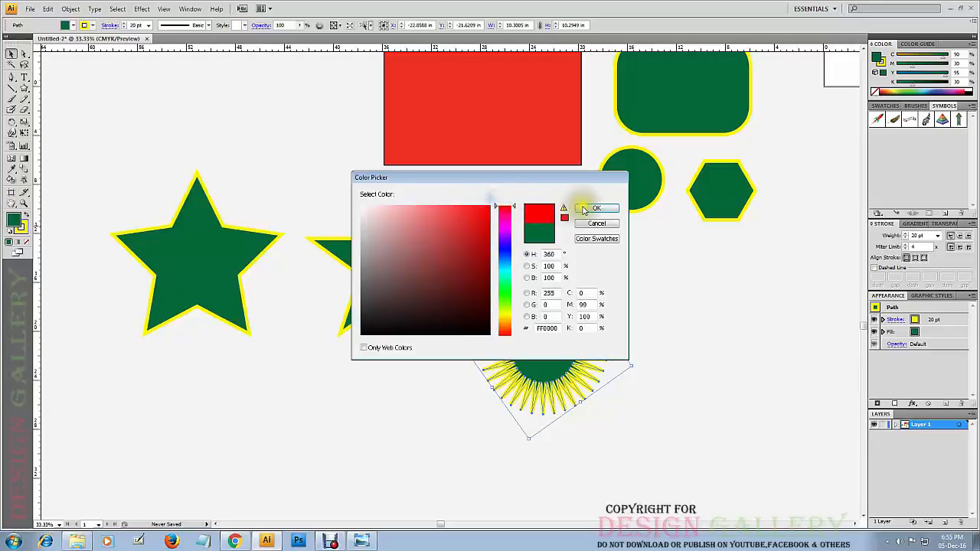
left_click(596, 208)
left_click(635, 329)
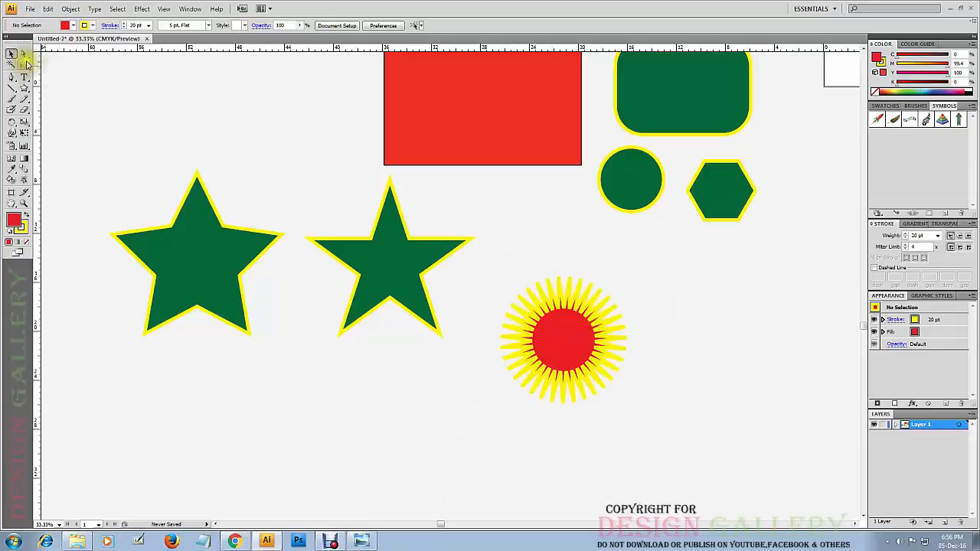
Delete all the rectangles, stars and other shapes, leaving the canvas empty.
mouse_move(23, 89)
left_mouse_down()
mouse_move(48, 100)
mouse_move(47, 129)
mouse_move(57, 102)
mouse_move(47, 92)
mouse_move(85, 111)
mouse_move(57, 140)
mouse_move(80, 94)
mouse_move(23, 89)
mouse_move(37, 88)
left_mouse_up()
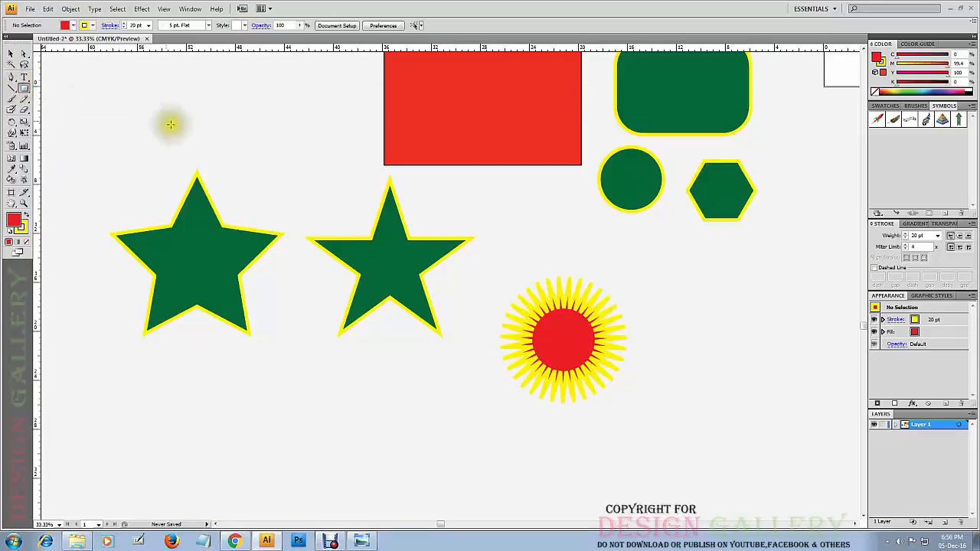
left_click(17, 56)
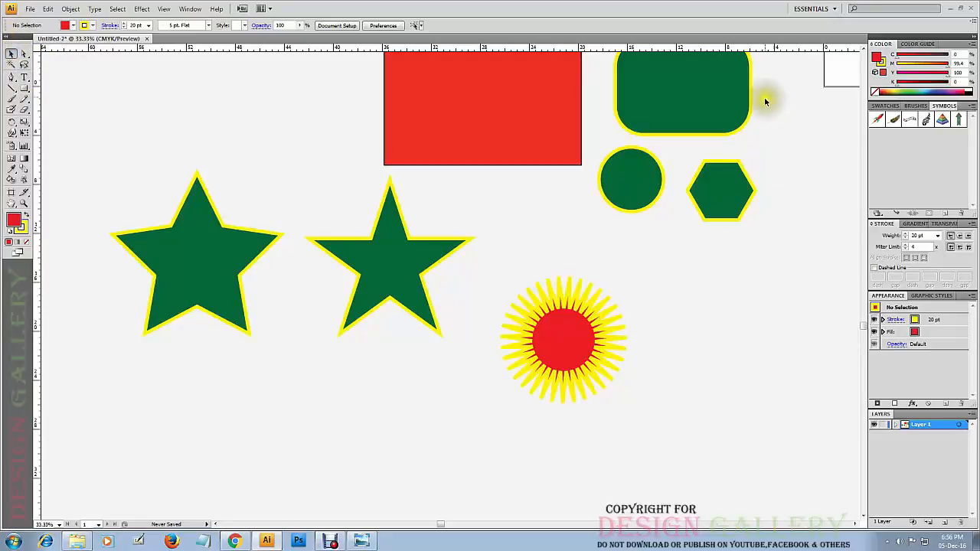
left_click_drag(745, 153, 256, 398)
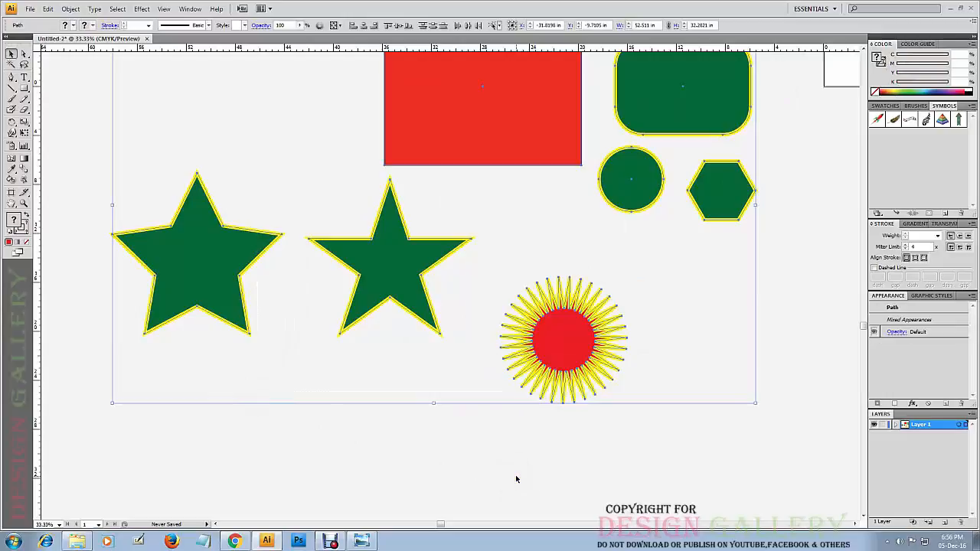
key("Delete")
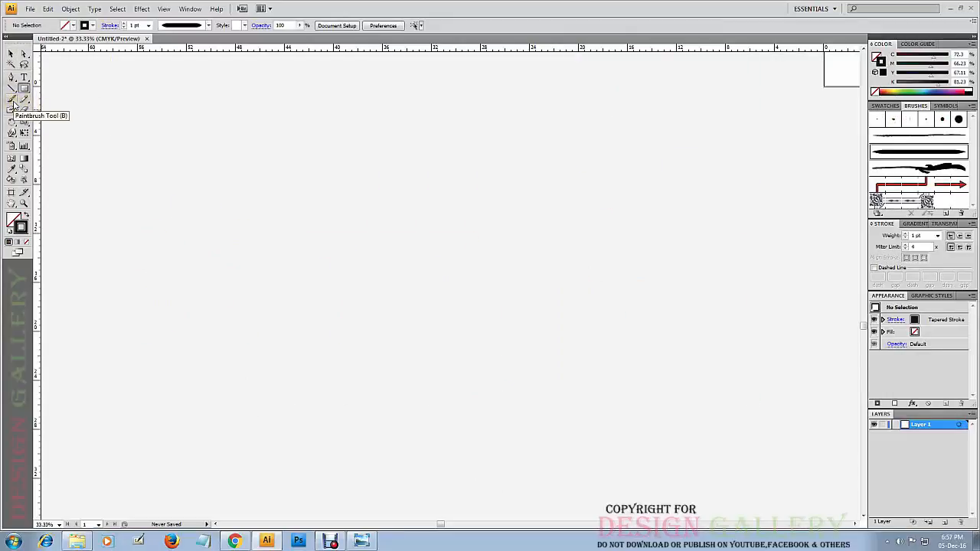
Activate the Paintbrush tool and look through the available brush definitions.
left_click(12, 103)
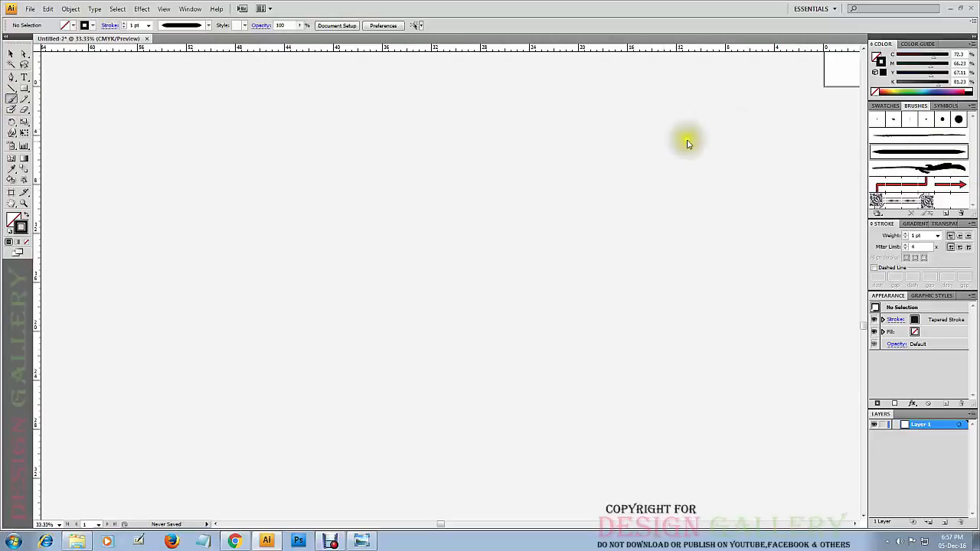
left_click(209, 26)
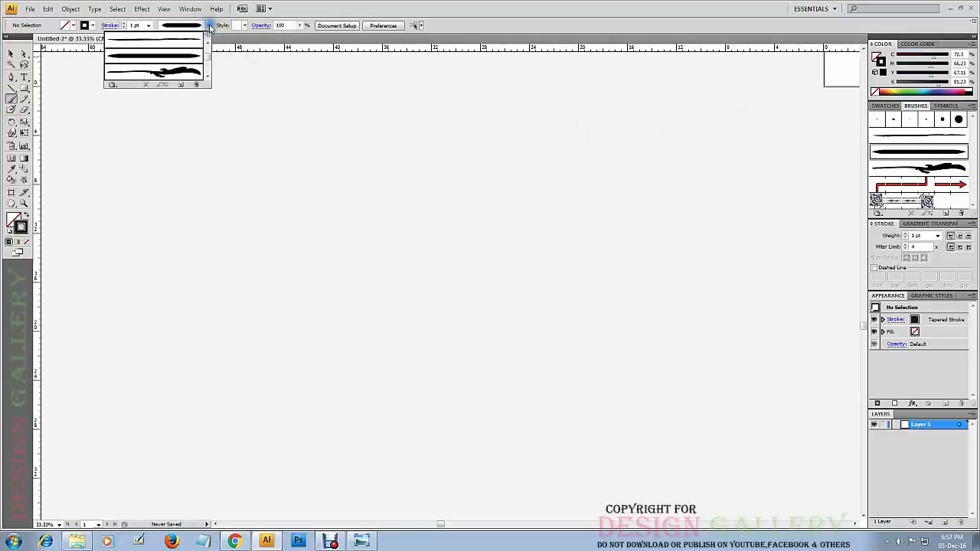
left_click_drag(208, 62, 209, 53)
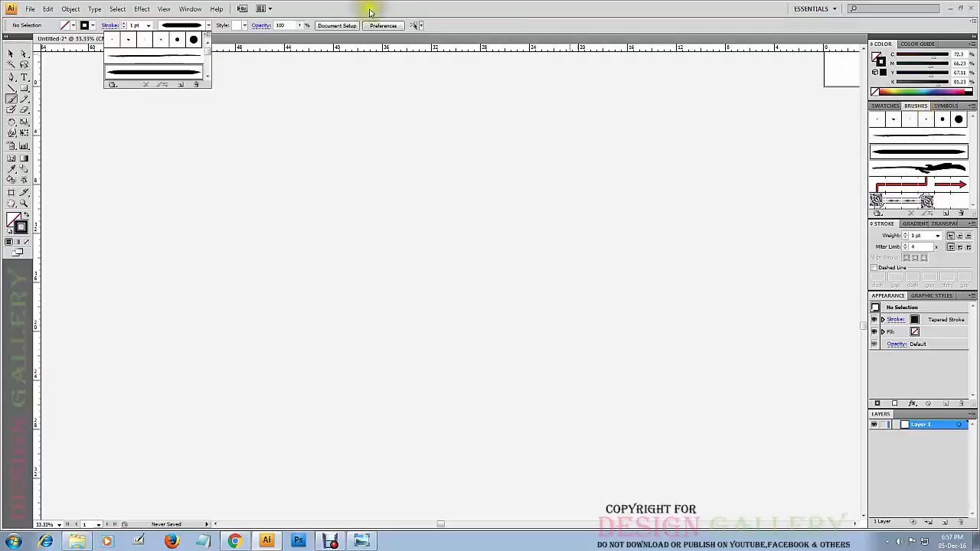
left_click(184, 9)
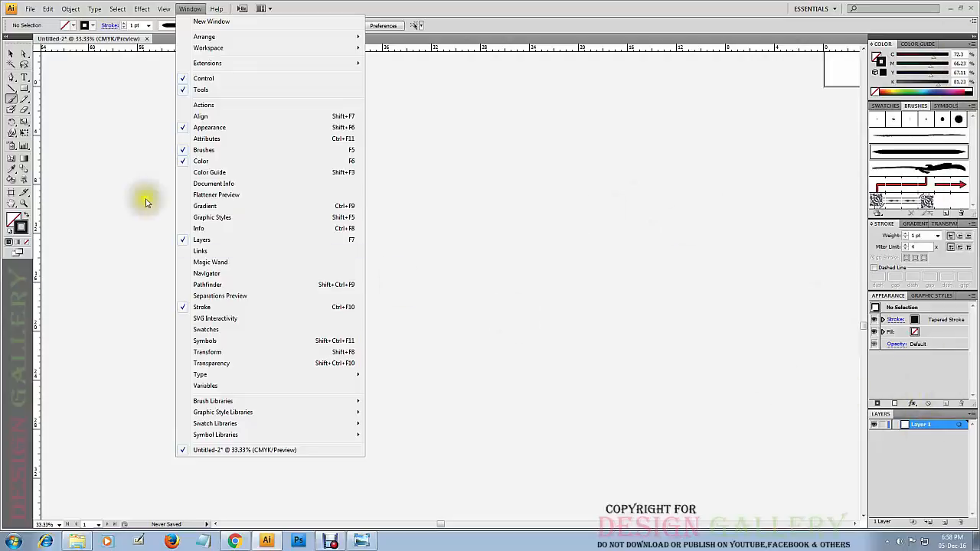
left_click(190, 10)
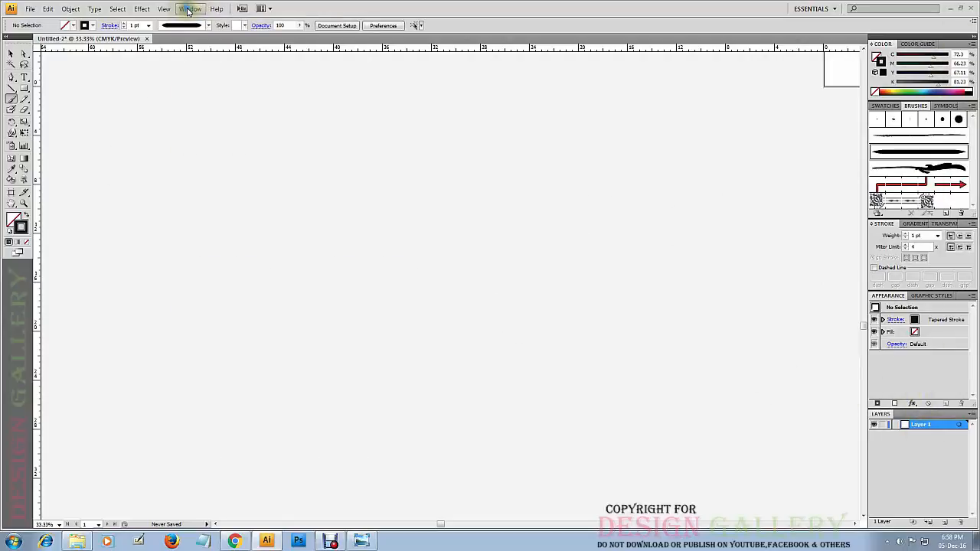
left_click(187, 10)
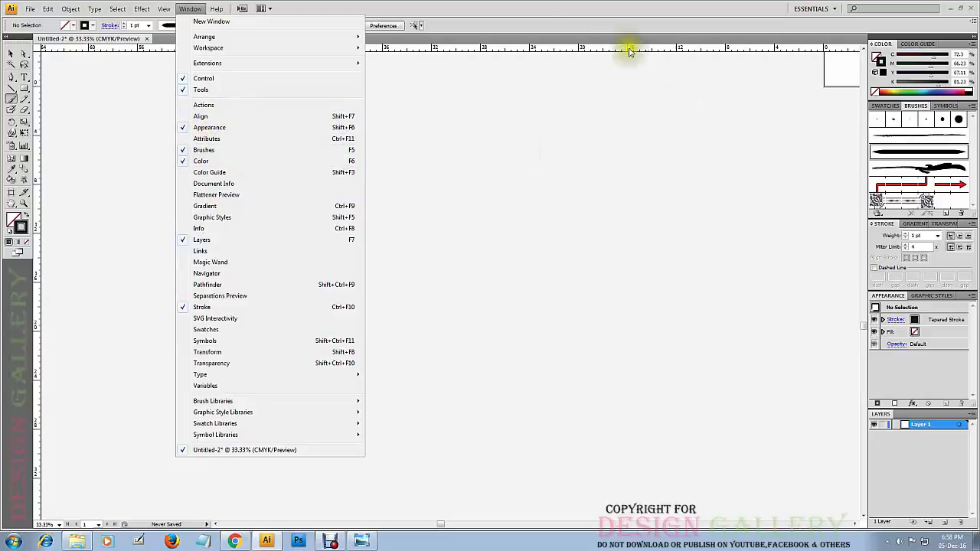
left_click(478, 22)
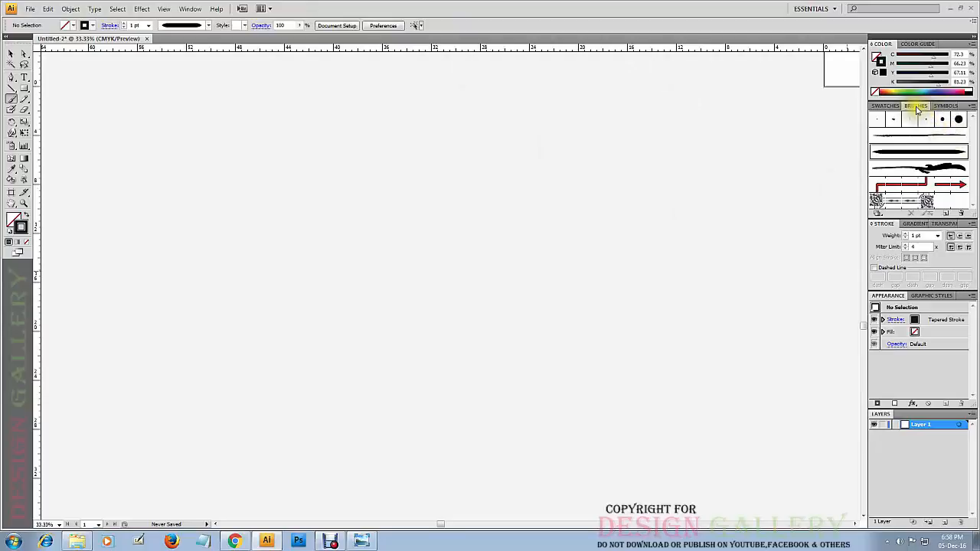
Undock the Brushes panel over the canvas and enlarge it to show all its brushes.
mouse_move(917, 108)
left_mouse_down()
mouse_move(745, 101)
mouse_move(709, 63)
mouse_move(679, 70)
left_mouse_up()
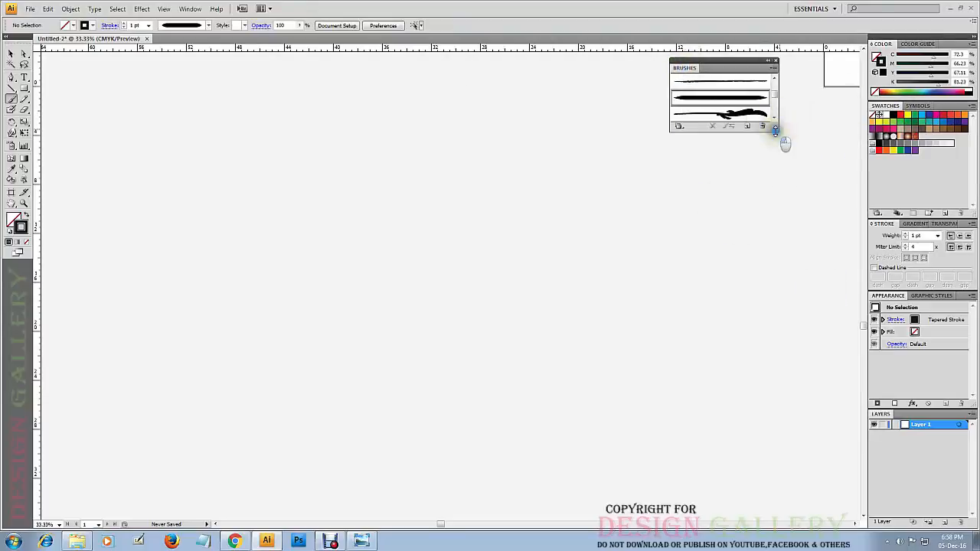
mouse_move(776, 128)
left_mouse_down()
mouse_move(777, 305)
mouse_move(776, 268)
mouse_move(842, 274)
mouse_move(828, 230)
mouse_move(815, 246)
left_mouse_up()
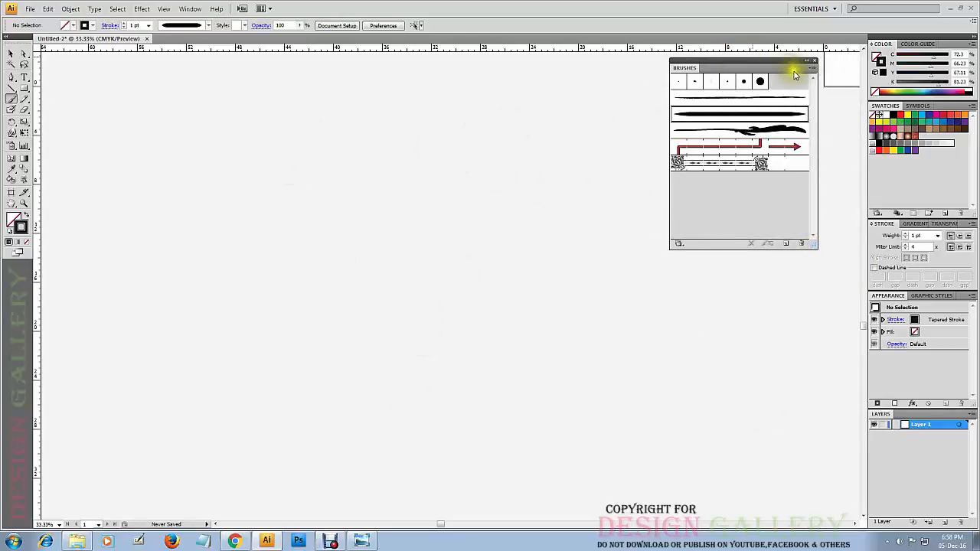
left_click(812, 68)
mouse_move(859, 244)
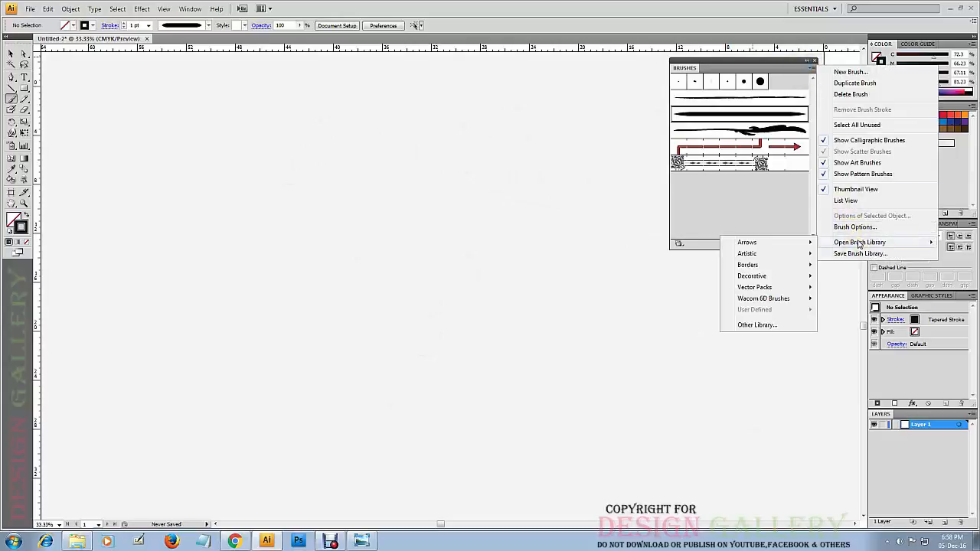
left_click(764, 257)
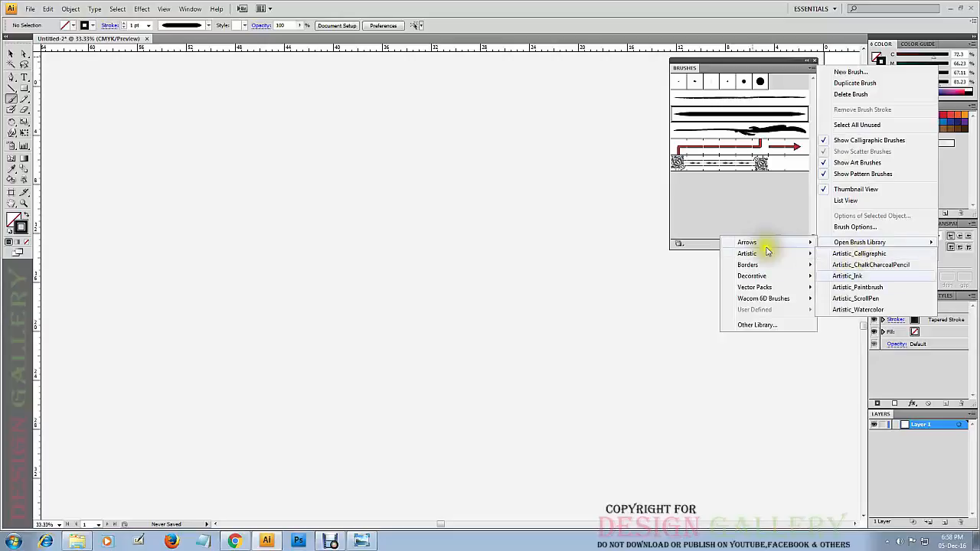
left_click(777, 197)
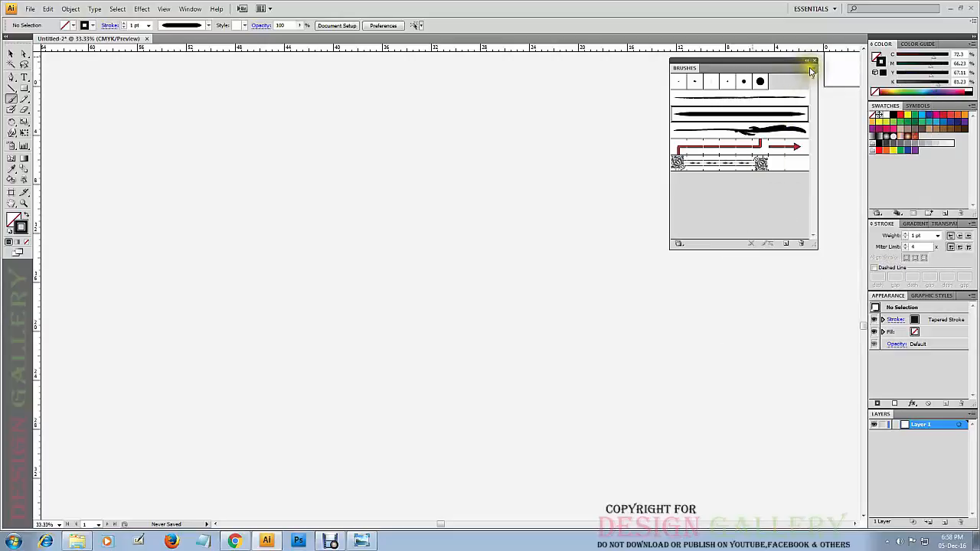
Open the Borders_Dashed brush library, attach it above the floating Brushes panel and browse its patterns.
left_click(812, 70)
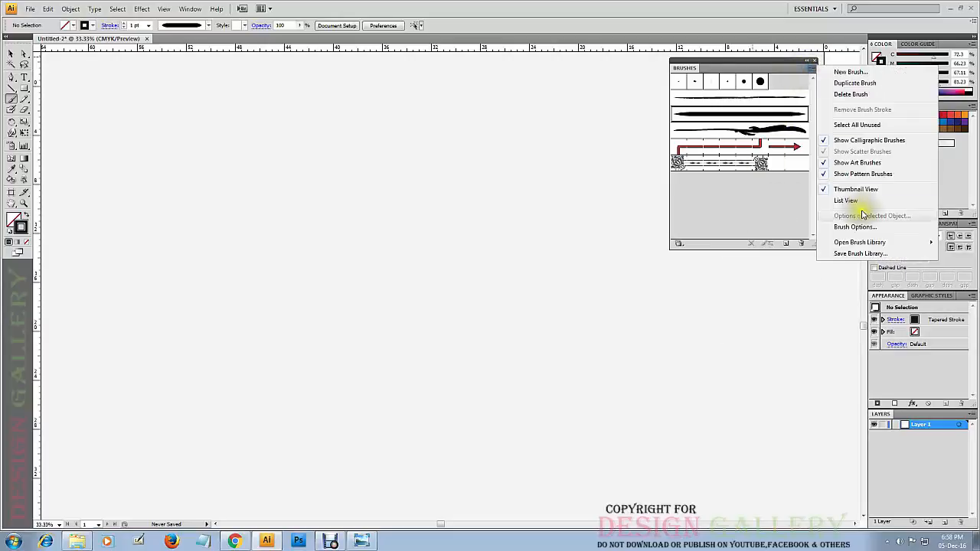
mouse_move(850, 242)
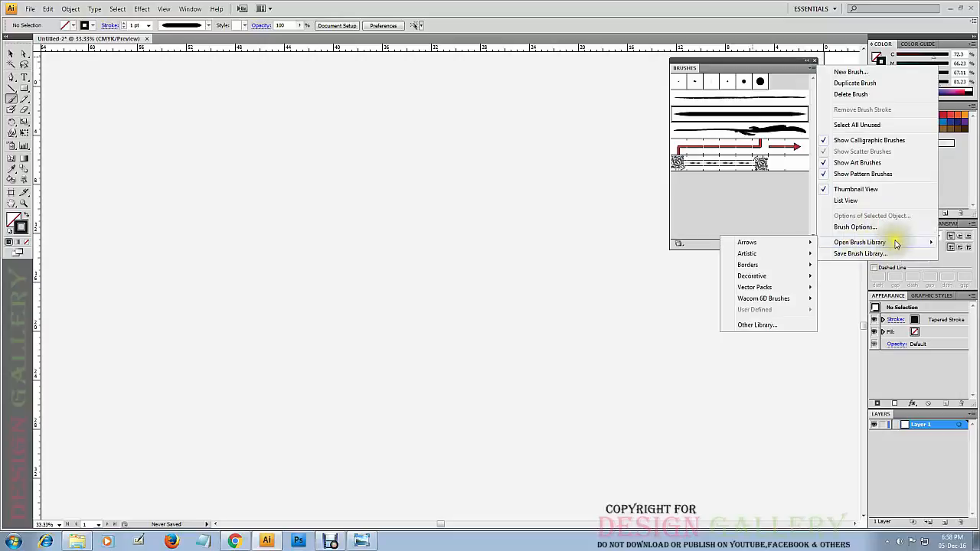
mouse_move(770, 245)
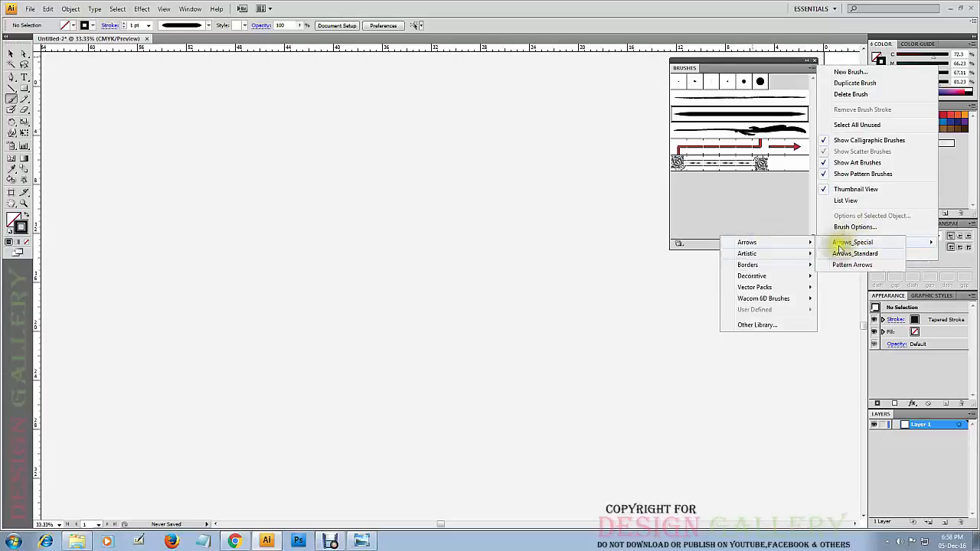
mouse_move(765, 265)
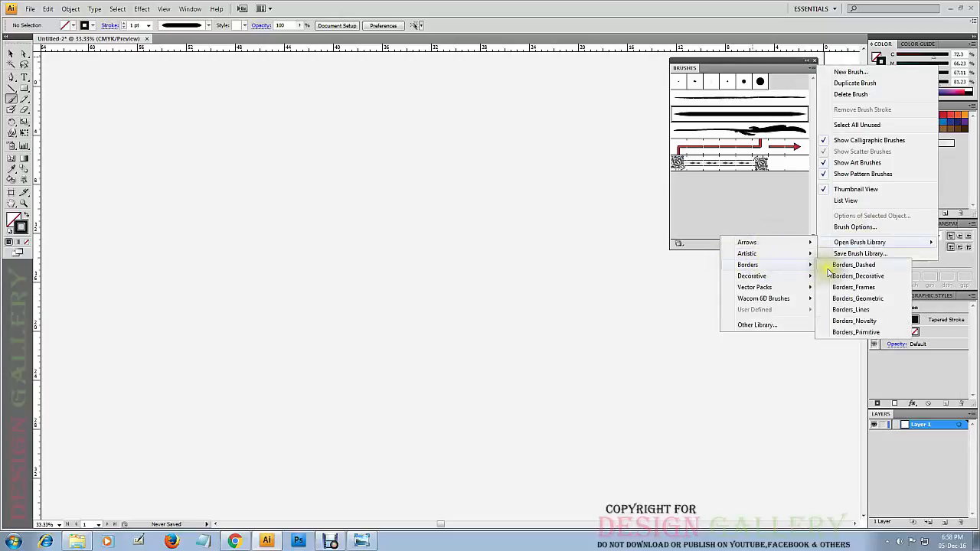
left_click(828, 268)
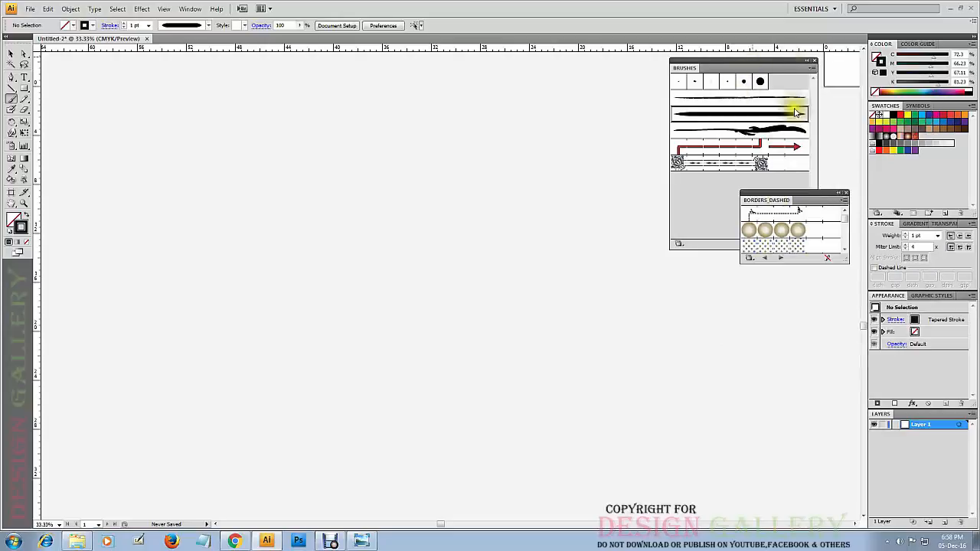
left_click_drag(814, 196, 730, 67)
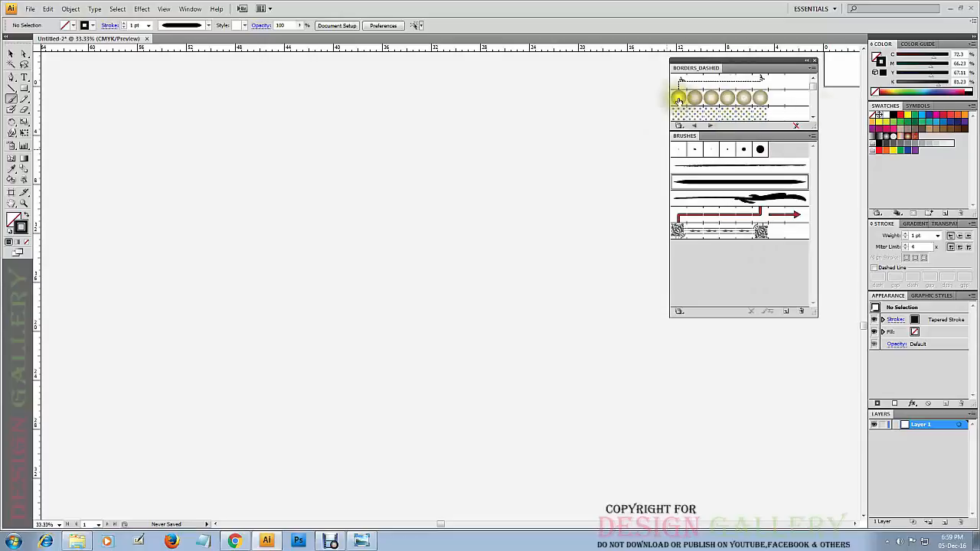
left_click_drag(813, 87, 814, 91)
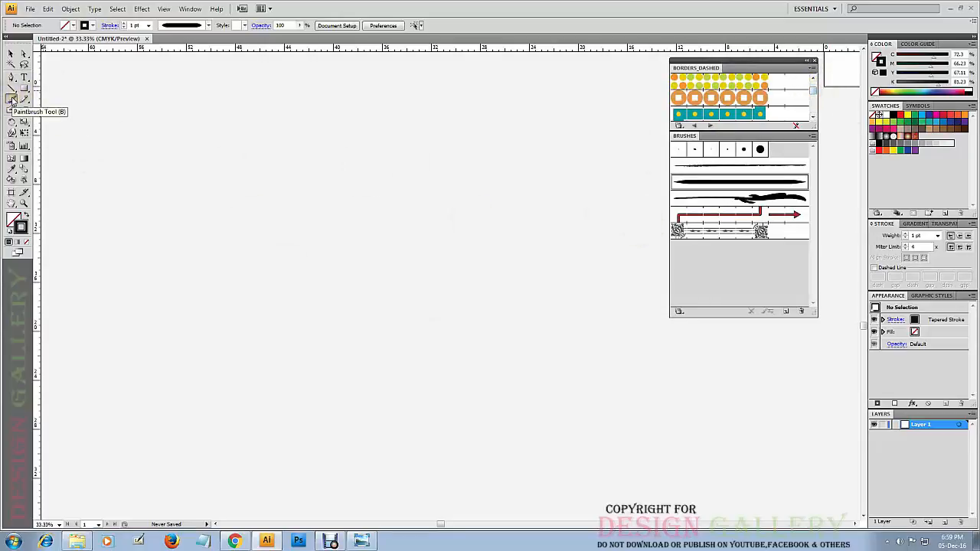
Paint two roughly parallel diagonal black strokes, sloping down to the right, with the Tapered Stroke brush.
mouse_move(151, 168)
left_mouse_down()
mouse_move(239, 272)
mouse_move(310, 321)
left_mouse_up()
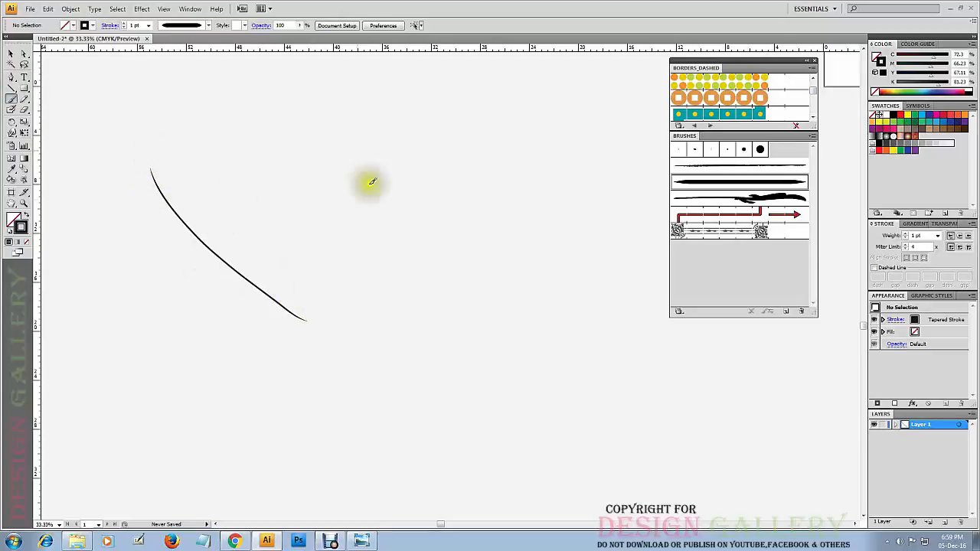
left_click(208, 28)
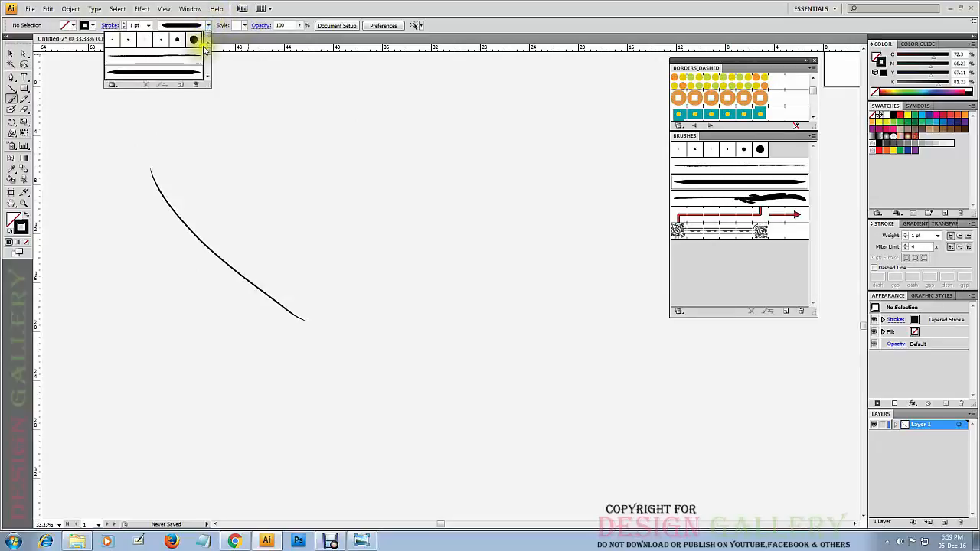
left_click(177, 59)
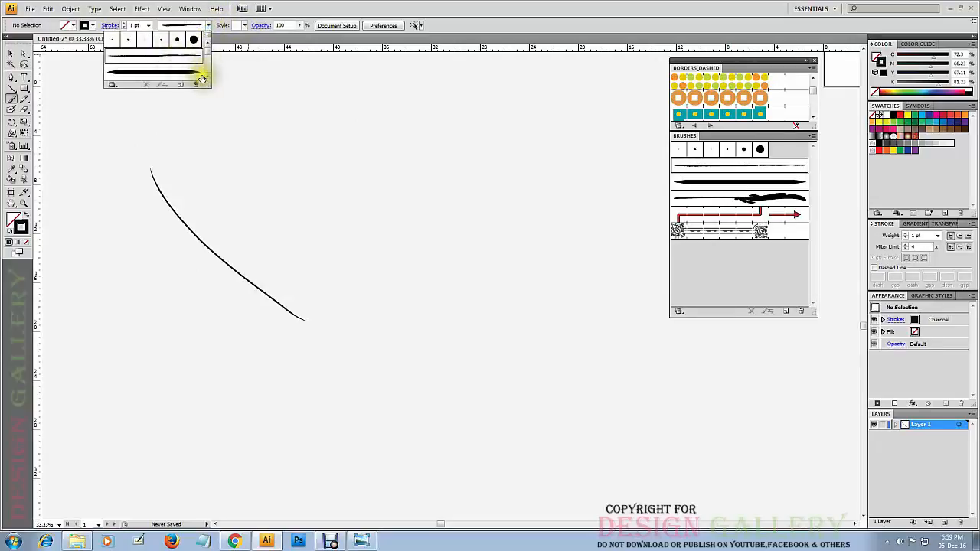
left_click(200, 74)
left_click_drag(197, 124, 355, 219)
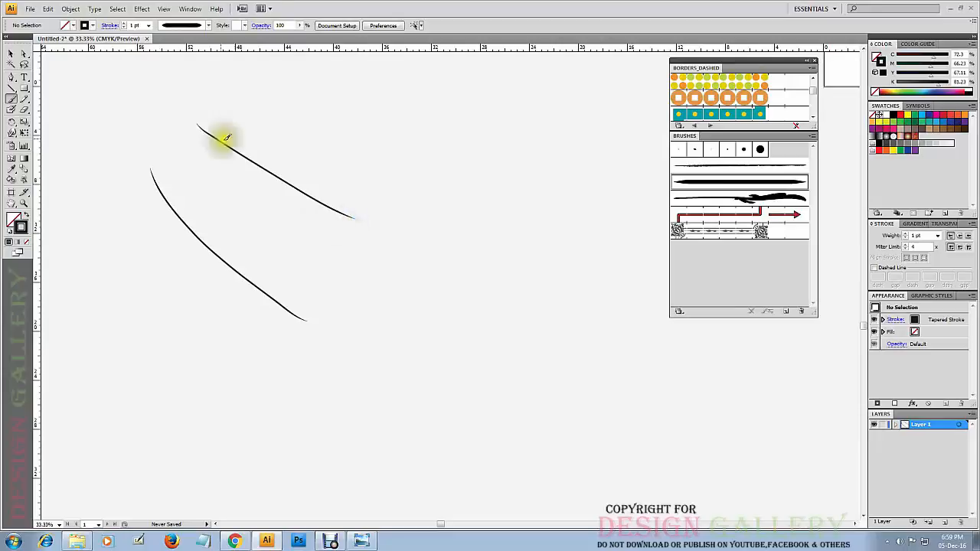
Paint ten curved strokes of varying length and direction across the canvas with the Floral Spoke brush.
left_click(208, 26)
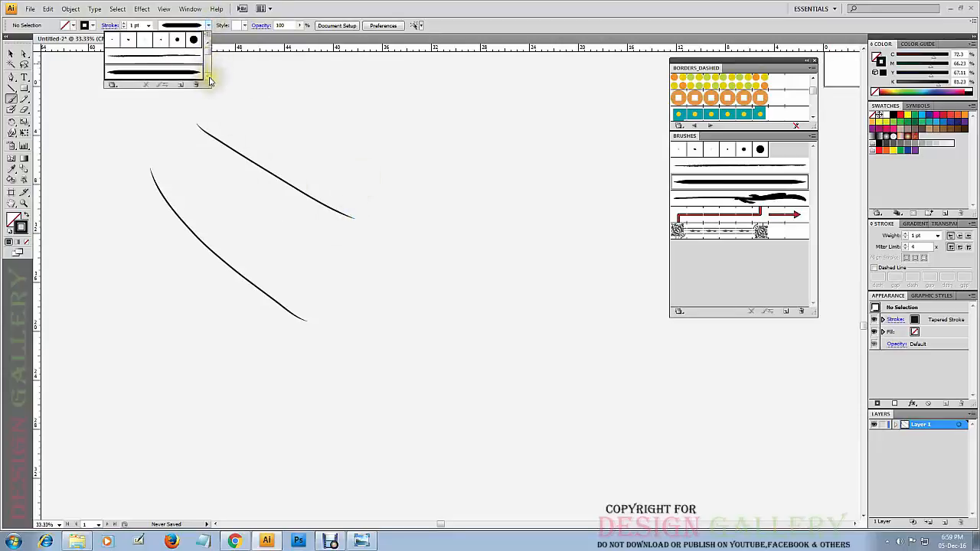
left_click(207, 76)
left_click(180, 74)
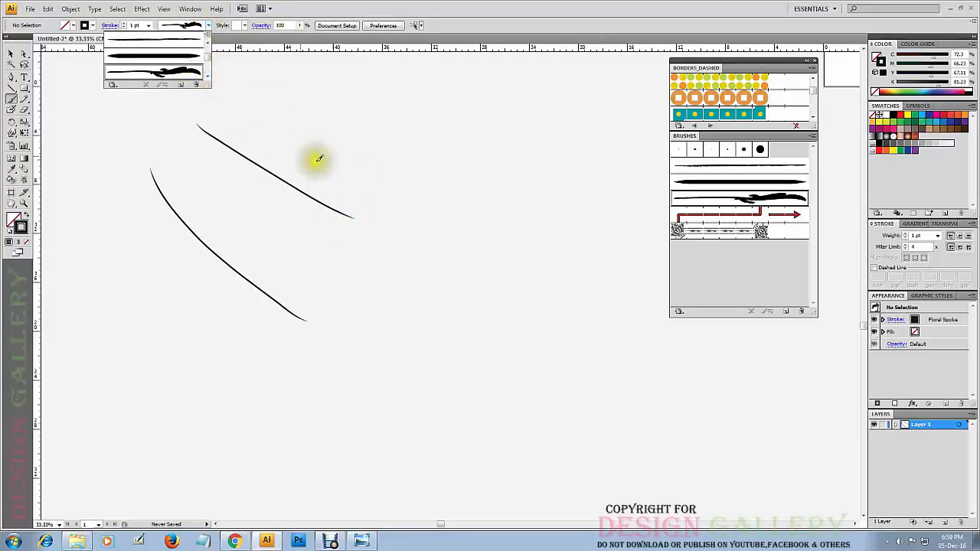
left_click_drag(221, 161, 324, 304)
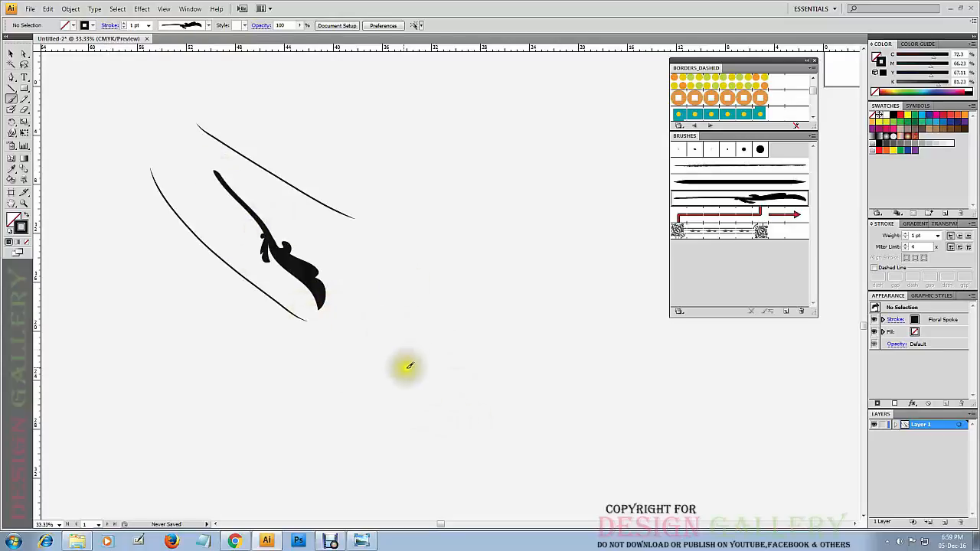
mouse_move(364, 360)
left_mouse_down()
mouse_move(432, 271)
mouse_move(440, 310)
left_mouse_up()
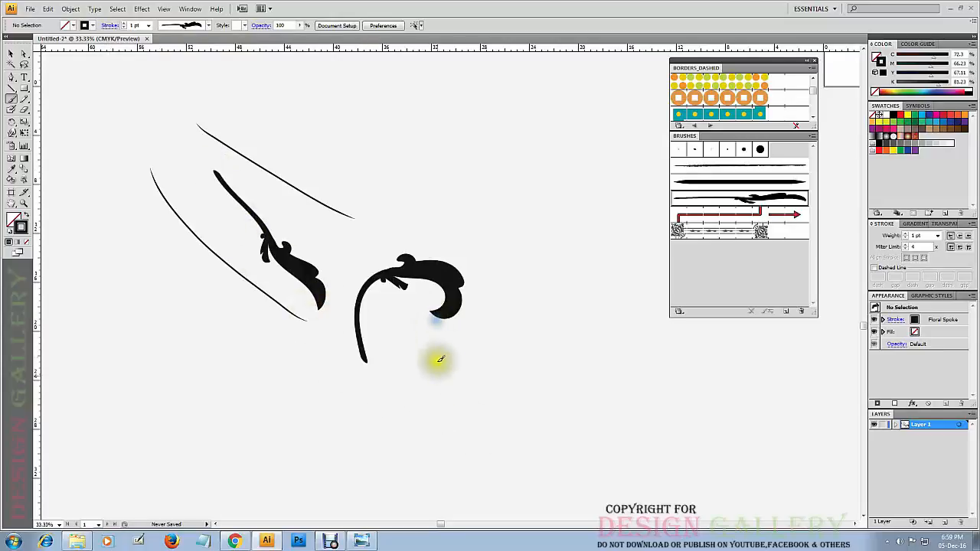
mouse_move(181, 387)
left_mouse_down()
mouse_move(222, 324)
mouse_move(258, 356)
left_mouse_up()
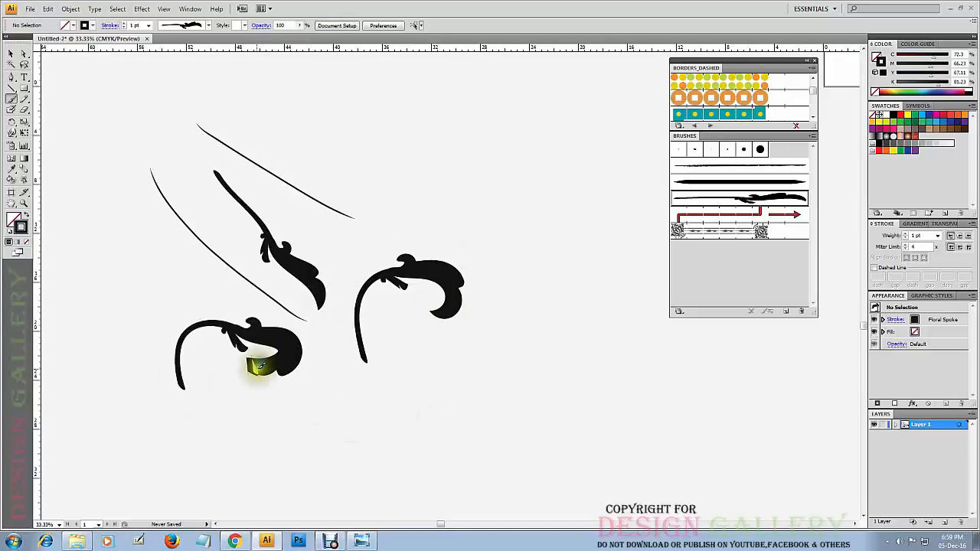
left_click_drag(457, 73, 389, 147)
left_click_drag(462, 114, 523, 209)
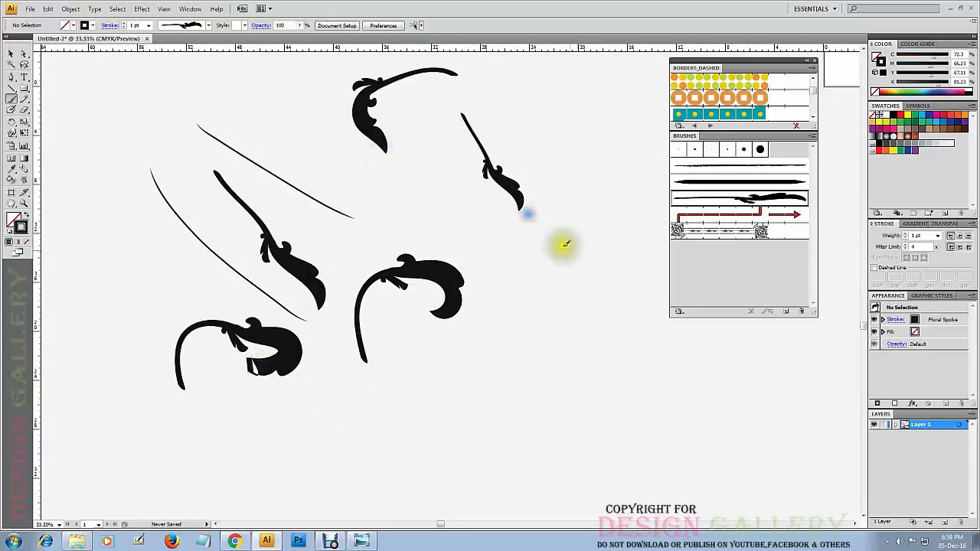
mouse_move(561, 125)
left_mouse_down()
mouse_move(604, 261)
mouse_move(543, 343)
left_mouse_up()
left_click_drag(444, 383, 635, 453)
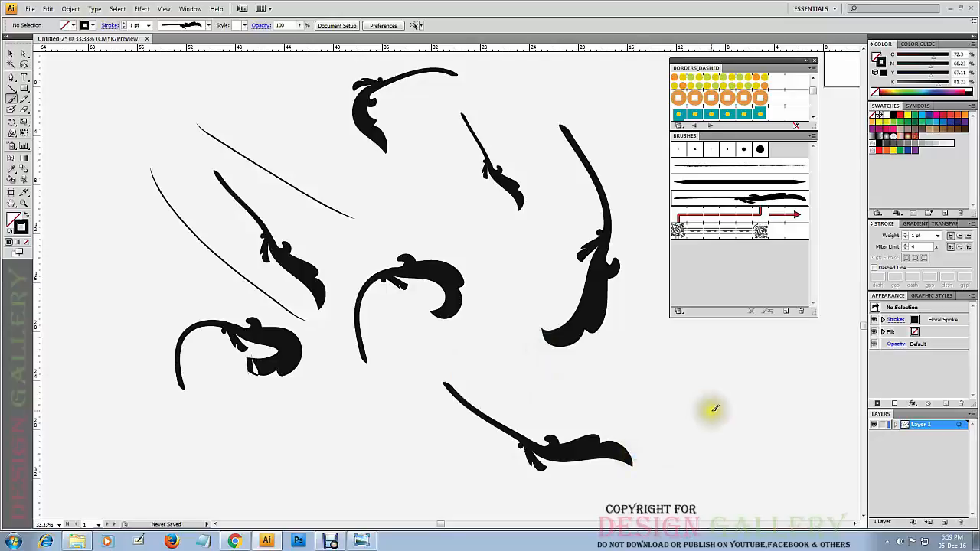
left_click_drag(712, 409, 462, 341)
left_click_drag(485, 494, 205, 59)
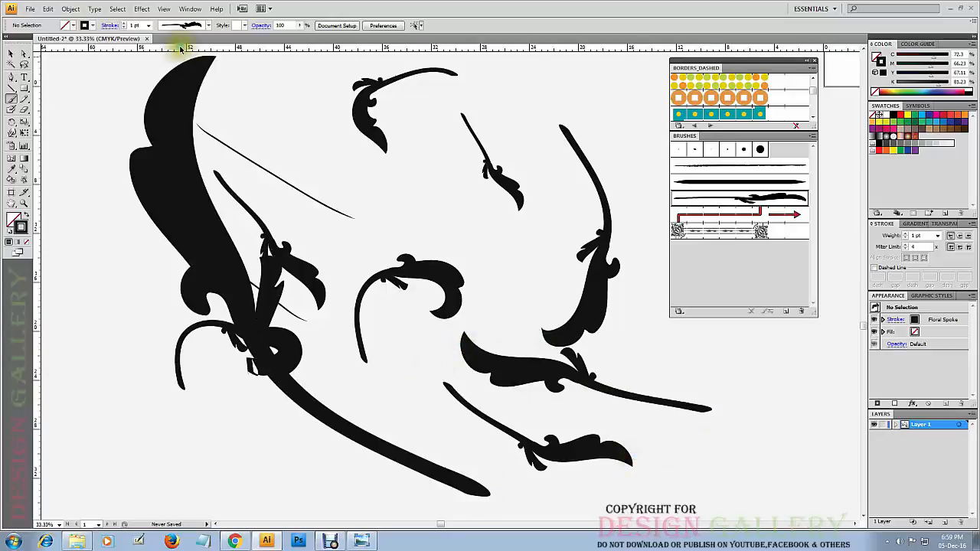
left_click_drag(252, 92, 511, 365)
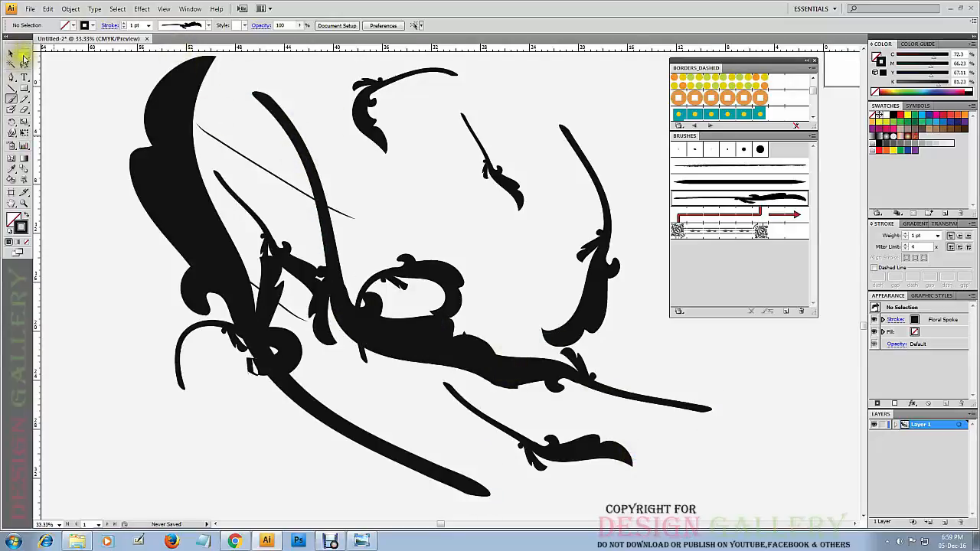
Select all the black brush strokes on the canvas and delete them.
left_click(14, 54)
left_click_drag(632, 79, 144, 408)
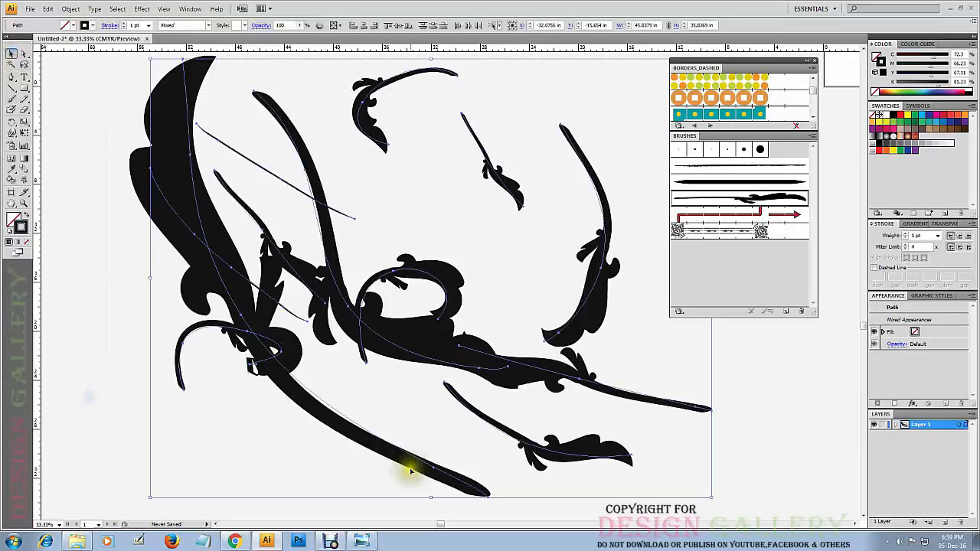
key("Delete")
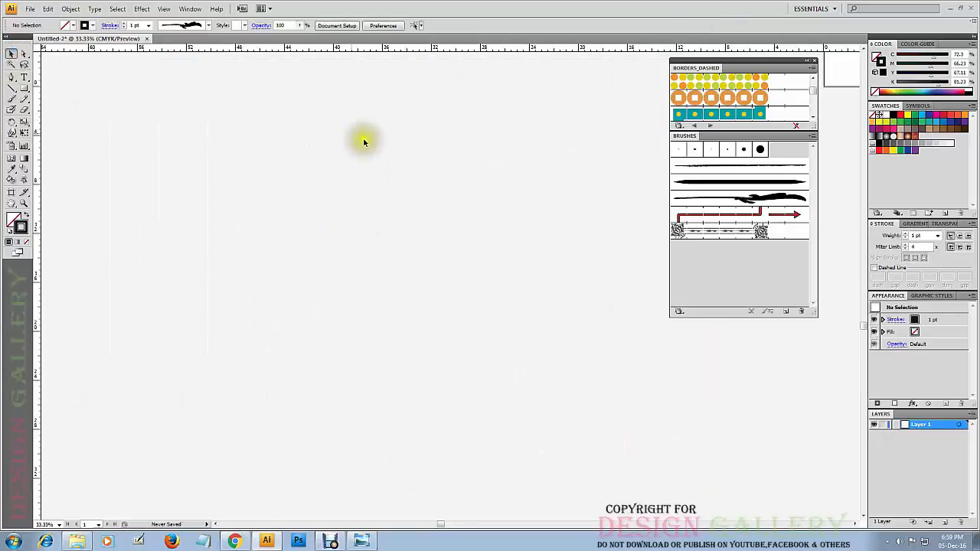
Choose the Red Arrow Brush and paint three thin strokes with it: one short, near-vertical line and two longer crossing curves.
left_click(784, 214)
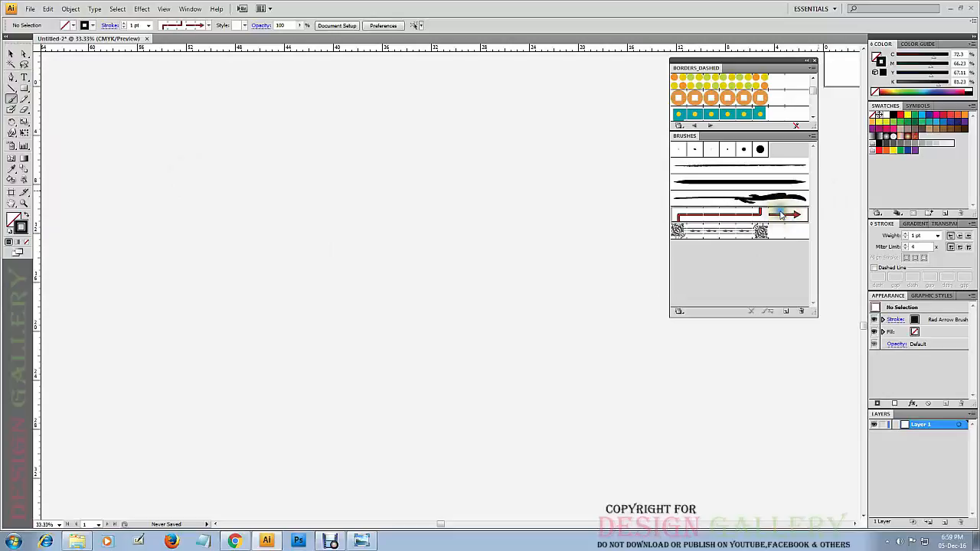
left_click(210, 26)
left_click(305, 9)
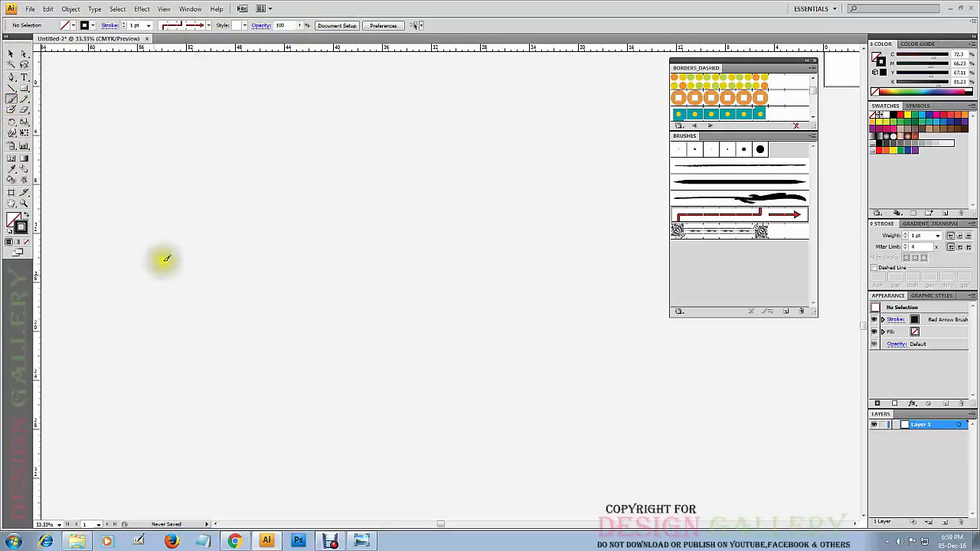
left_click_drag(219, 140, 237, 273)
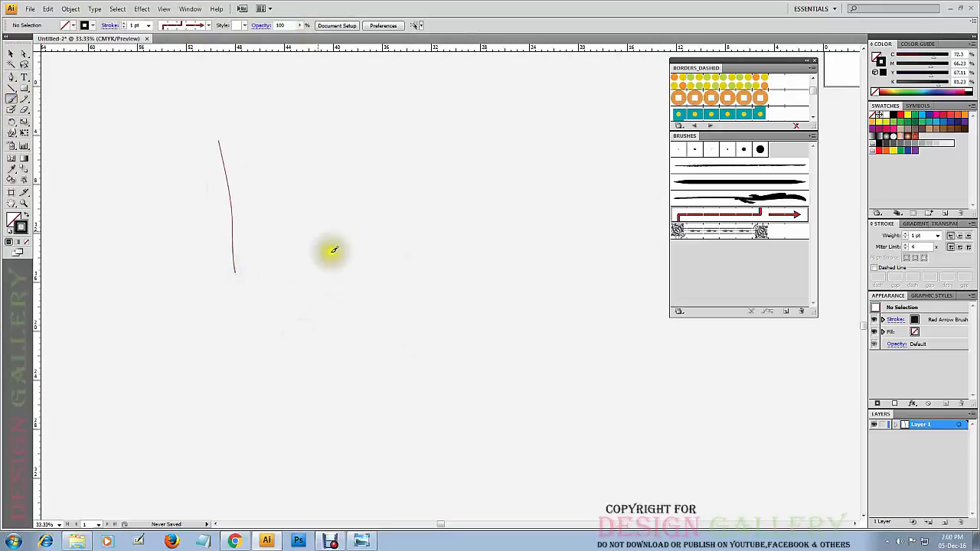
left_click_drag(263, 230, 322, 386)
mouse_move(276, 426)
left_mouse_down()
mouse_move(383, 207)
mouse_move(446, 153)
left_mouse_up()
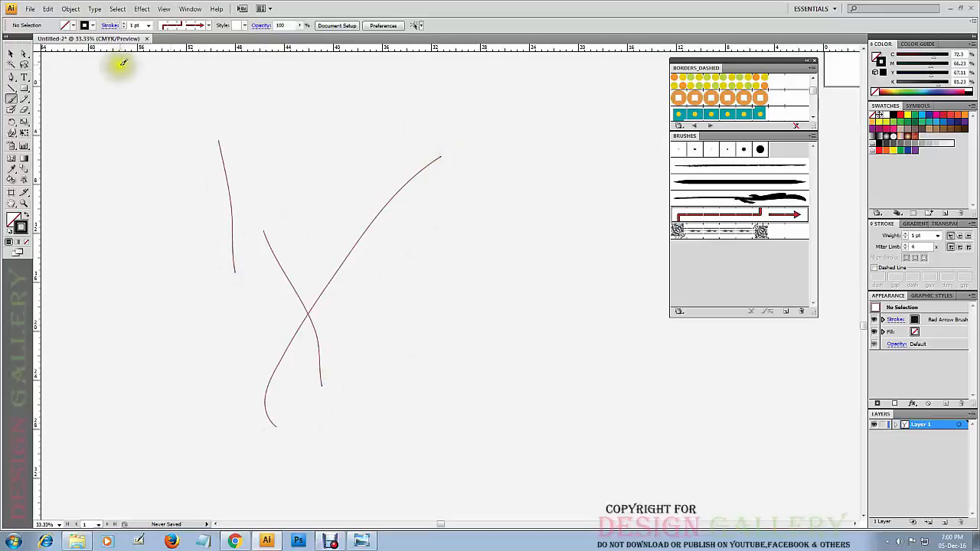
Set the stroke weight to 9 pt and paint a series of straight, curved and looping red arrows across the canvas.
left_click(149, 25)
left_click(142, 111)
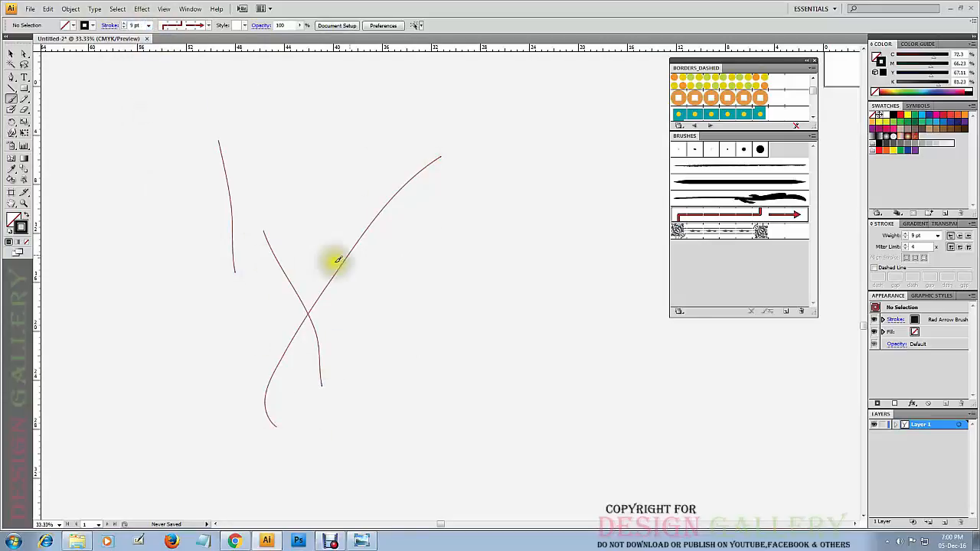
left_click_drag(137, 106, 360, 298)
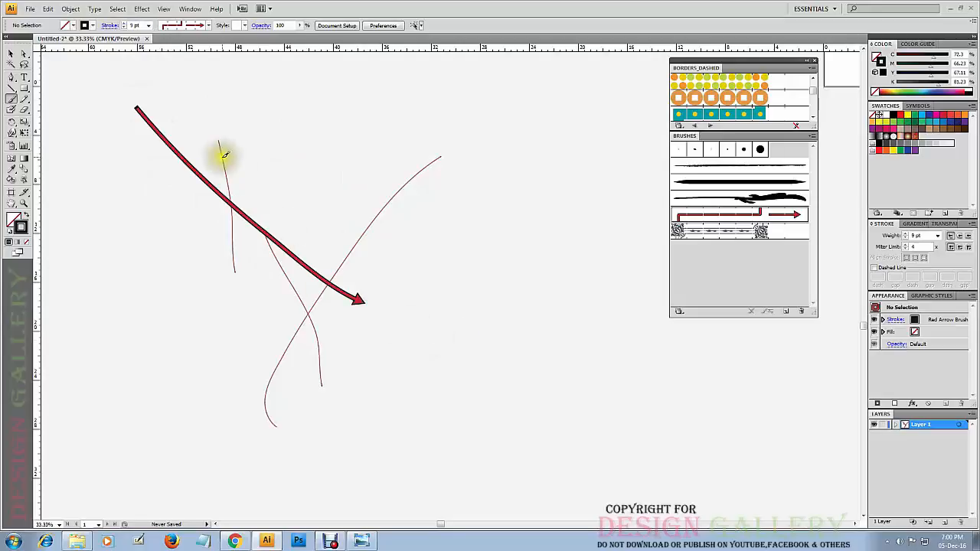
left_click_drag(293, 121, 505, 328)
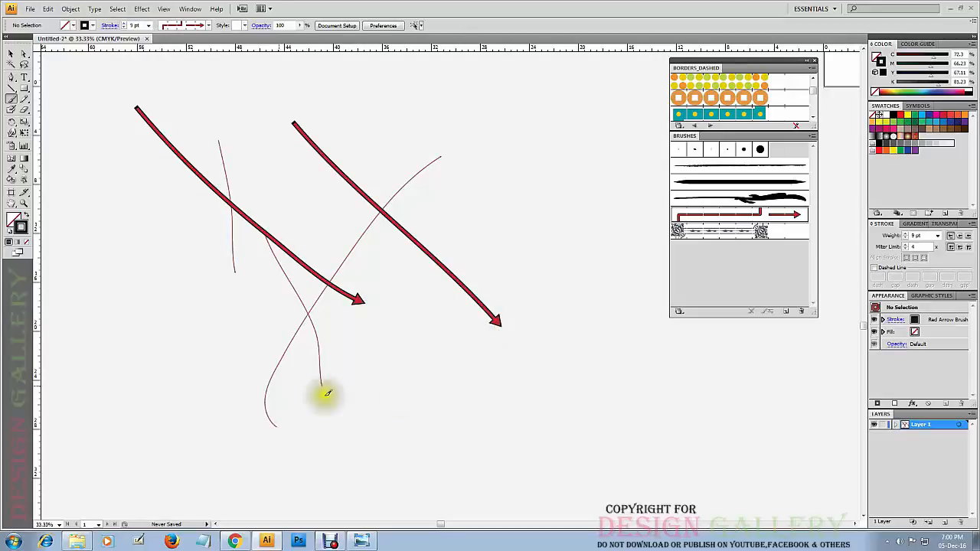
left_click_drag(77, 312, 323, 390)
mouse_move(115, 379)
left_mouse_down()
mouse_move(285, 456)
mouse_move(355, 177)
left_mouse_up()
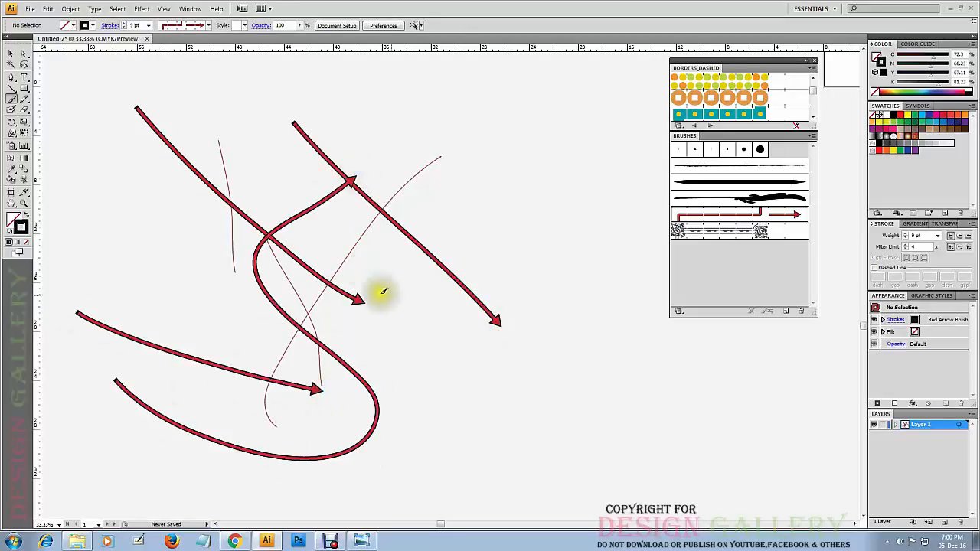
mouse_move(511, 403)
left_mouse_down()
mouse_move(549, 323)
mouse_move(447, 147)
mouse_move(284, 348)
left_mouse_up()
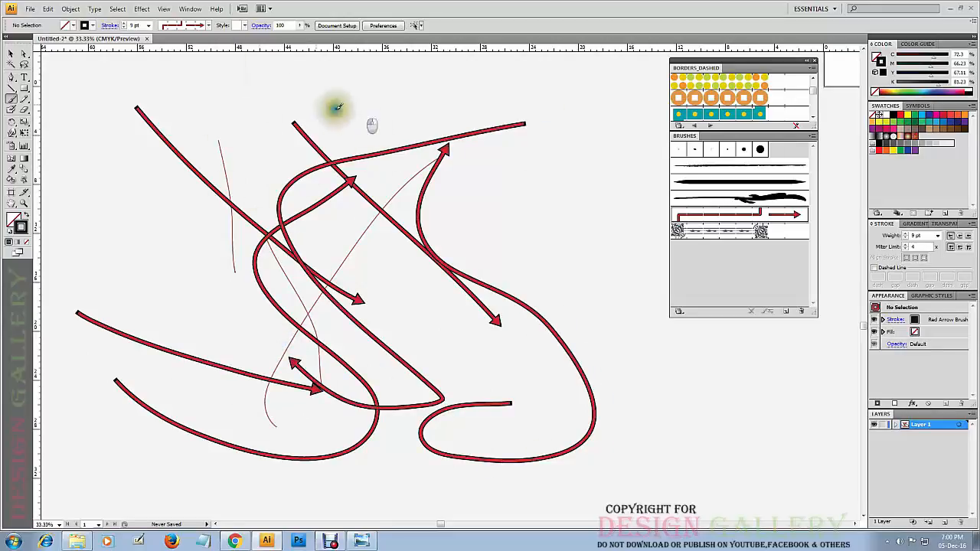
mouse_move(351, 115)
left_mouse_down()
mouse_move(320, 346)
mouse_move(275, 407)
left_mouse_up()
mouse_move(620, 222)
left_mouse_down()
mouse_move(498, 190)
mouse_move(535, 119)
left_mouse_up()
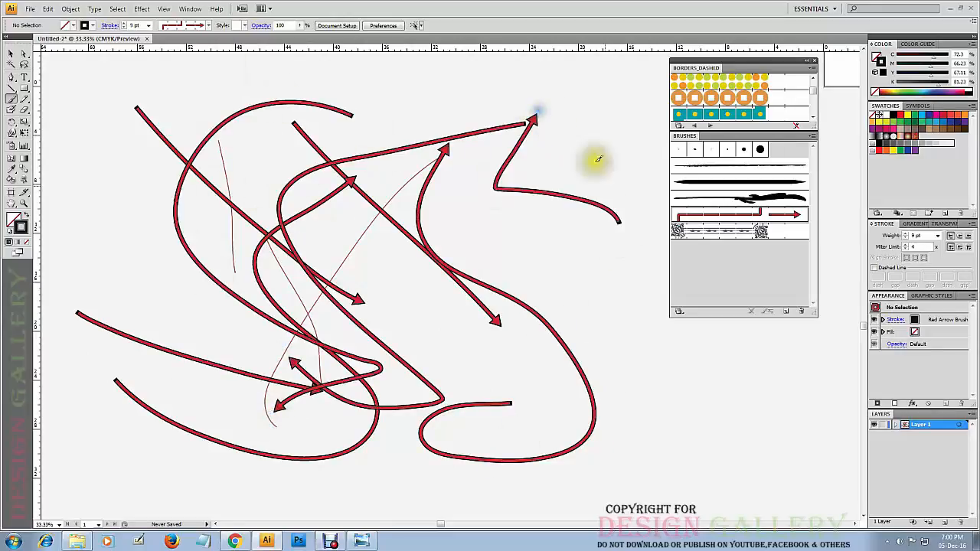
left_click_drag(578, 280, 690, 415)
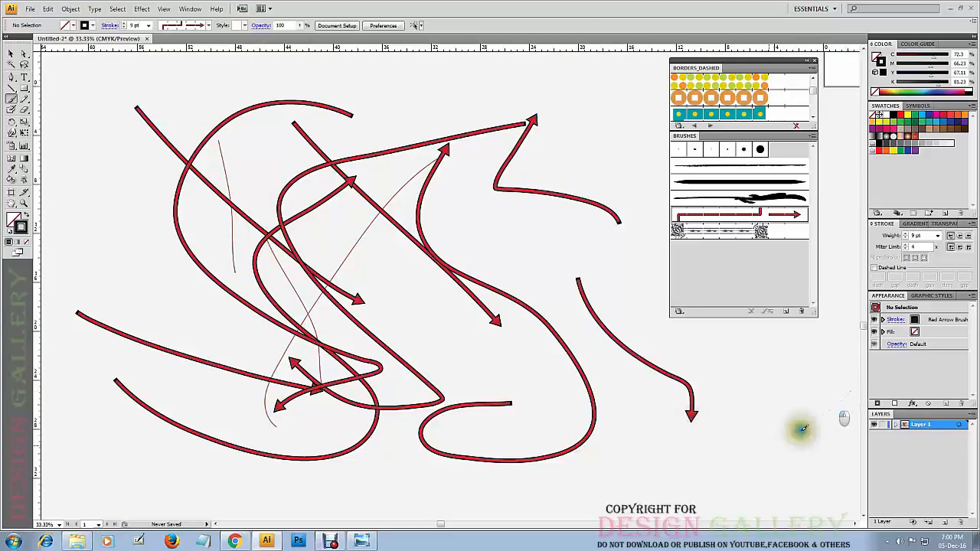
left_click_drag(802, 429, 665, 464)
Select and delete all the red arrow strokes, including the separate arrow beside the main group.
left_click(12, 53)
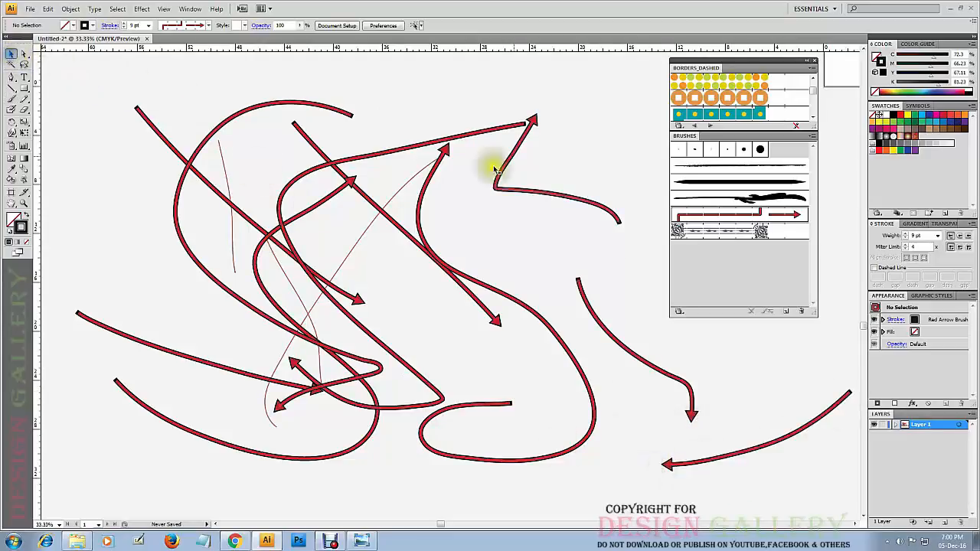
left_click_drag(599, 103, 233, 402)
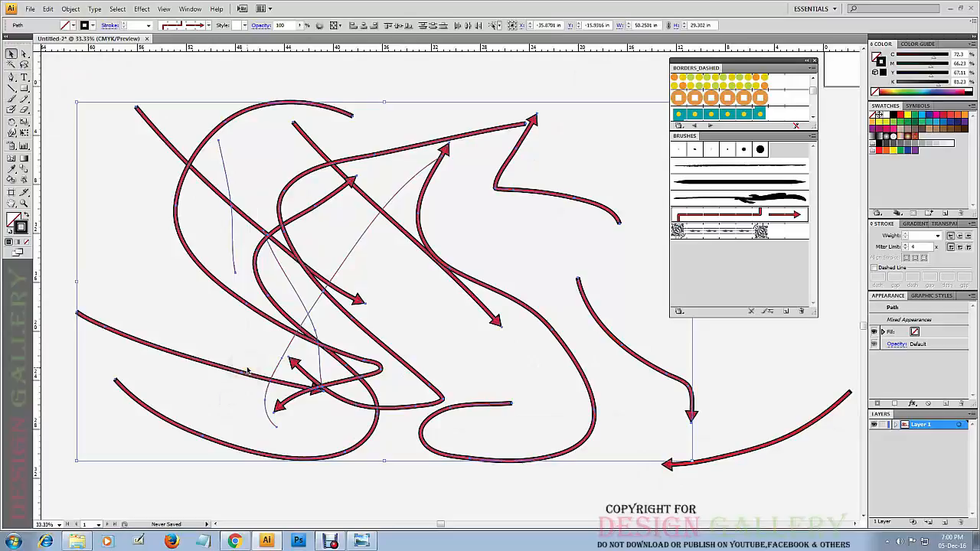
key("Delete")
left_click_drag(750, 494, 645, 420)
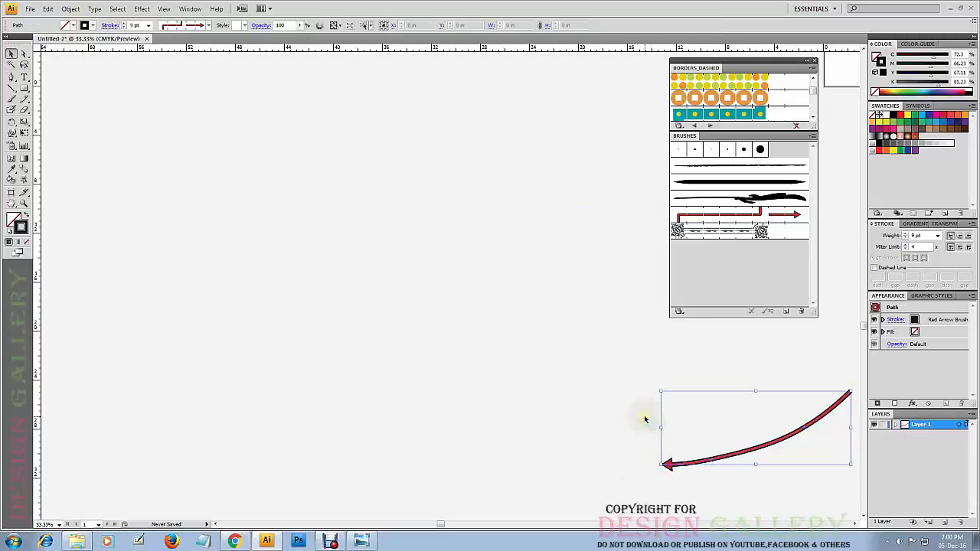
key("Delete")
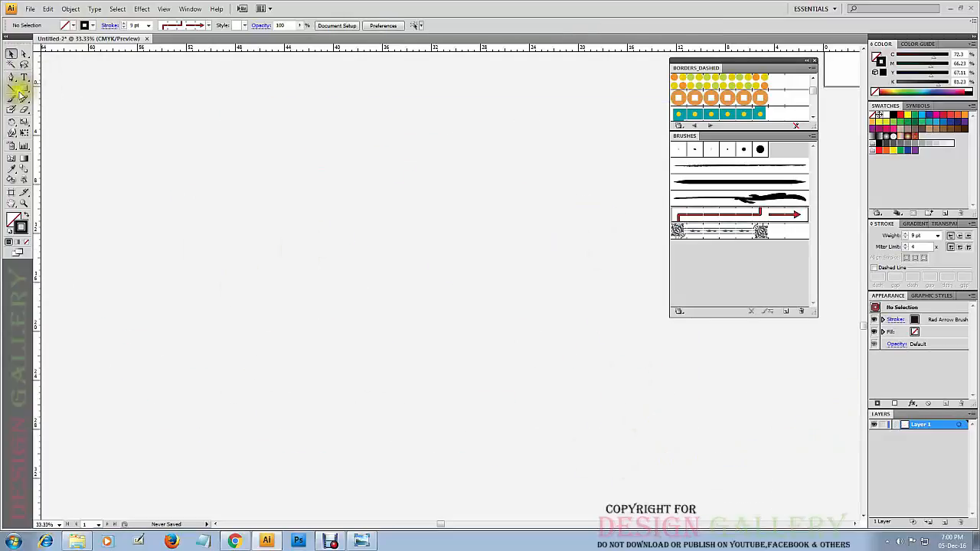
Paint one downward arrow with the Red Arrow Brush and four long border strokes, some crossing, with the Gothic pattern brush.
left_click_drag(389, 132, 376, 337)
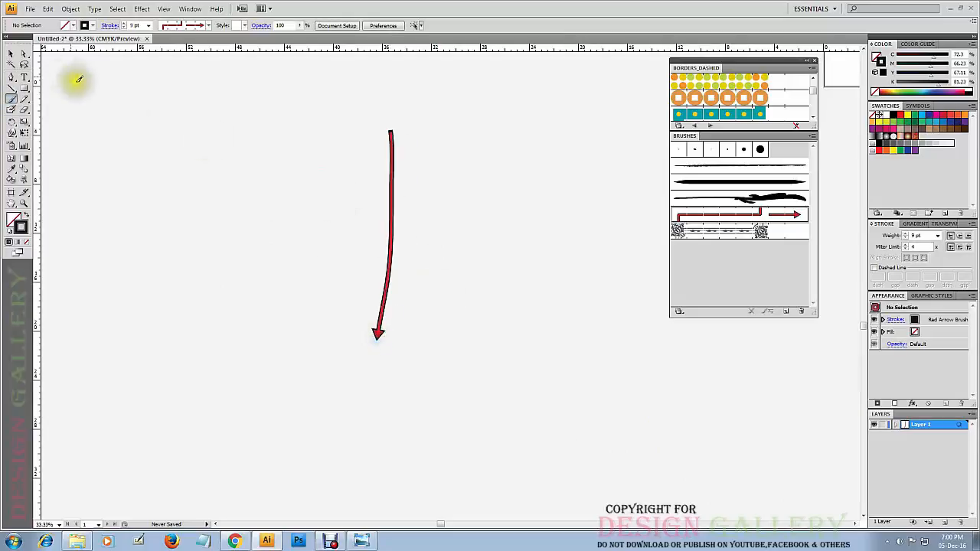
left_click(730, 232)
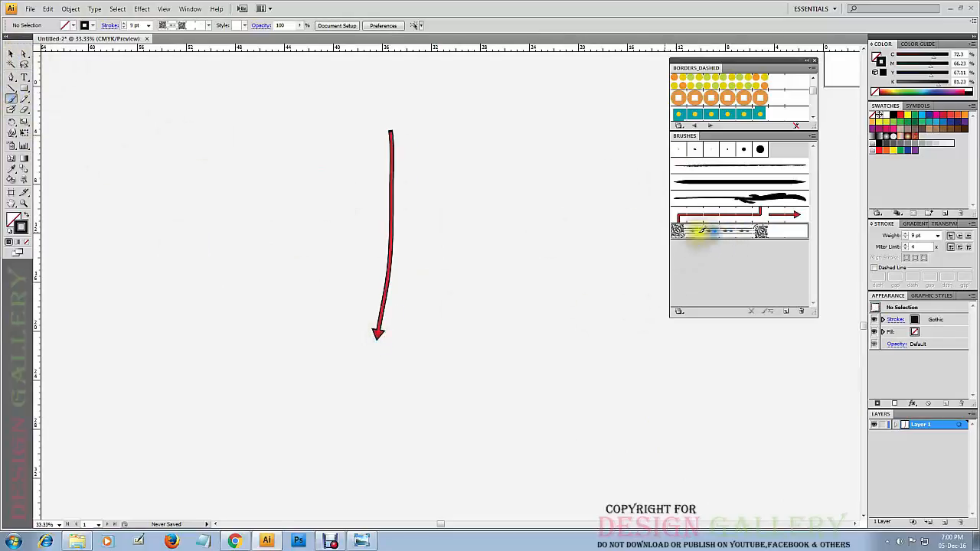
left_click_drag(256, 124, 223, 374)
left_click_drag(281, 197, 333, 427)
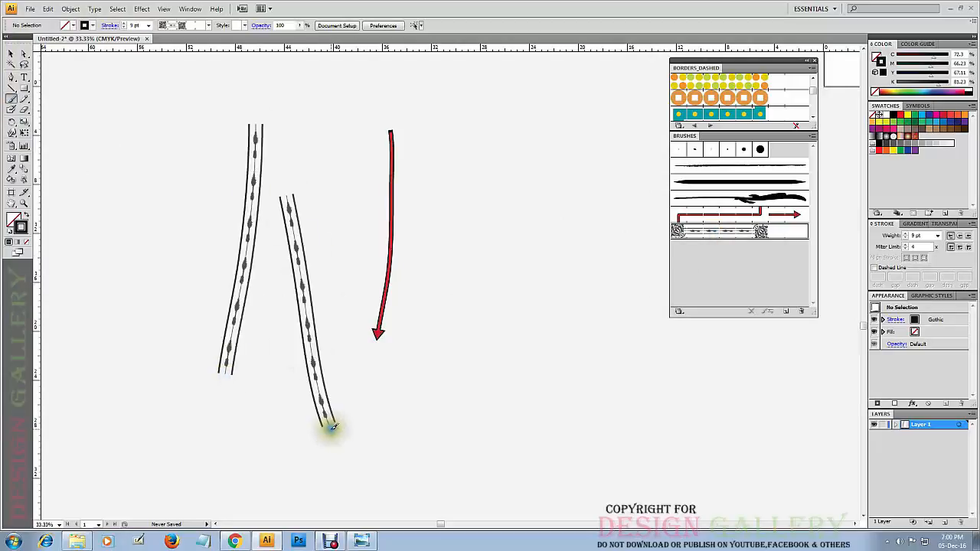
left_click_drag(329, 478, 515, 228)
mouse_move(548, 348)
left_mouse_down()
mouse_move(294, 267)
mouse_move(262, 227)
left_mouse_up()
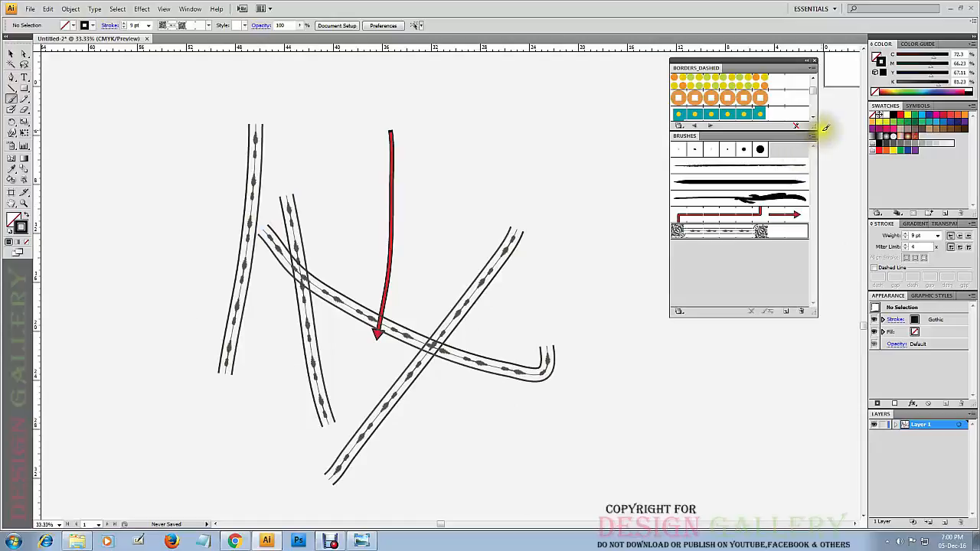
Add the yellow-green circles, orange ring and teal dotted Borders_Dashed brushes to the document's brushes, and paint a short, steep stroke with the teal one.
left_click(742, 82)
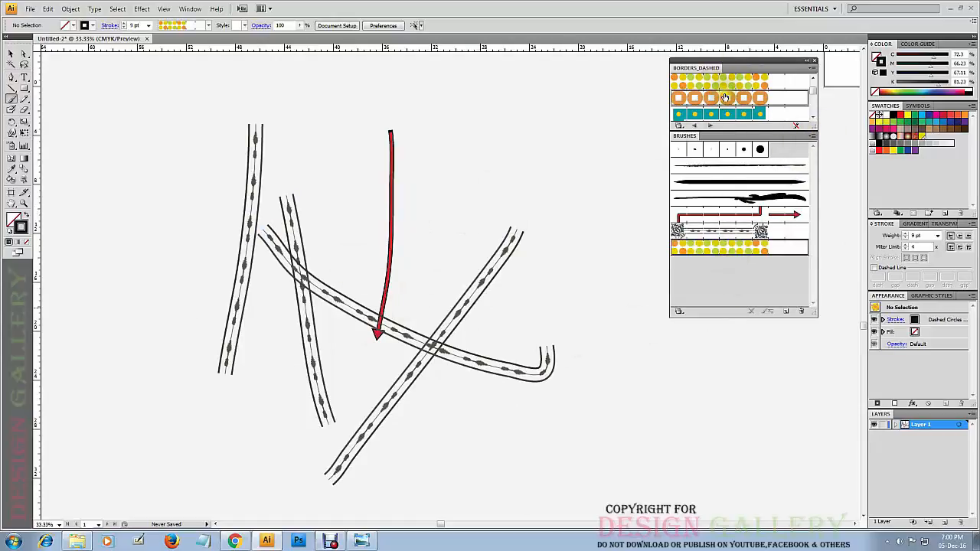
left_click(725, 98)
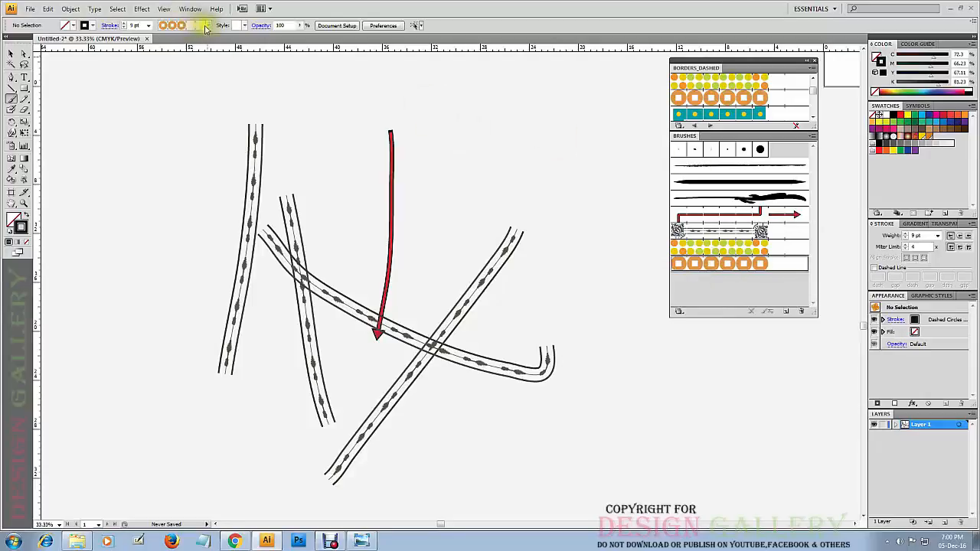
left_click(208, 26)
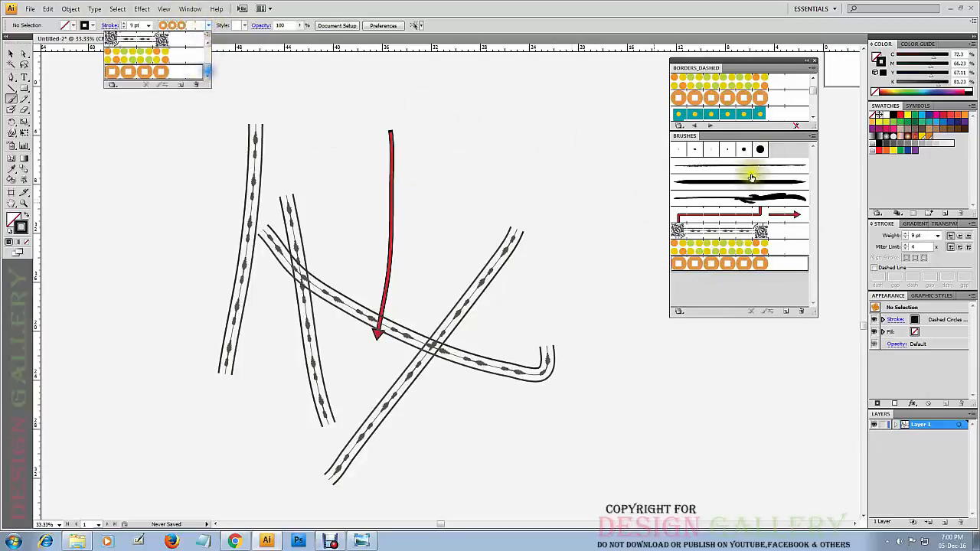
left_click(739, 112)
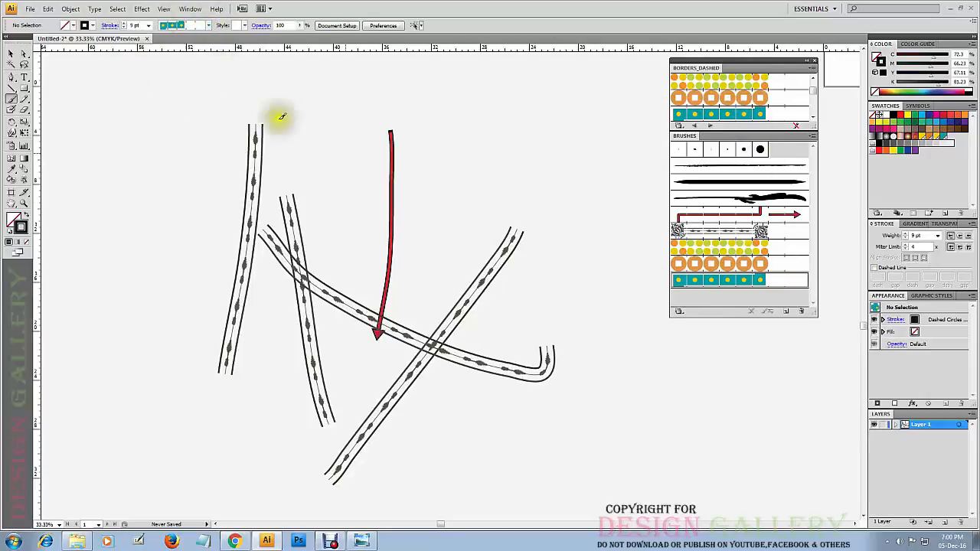
left_click_drag(509, 147, 528, 259)
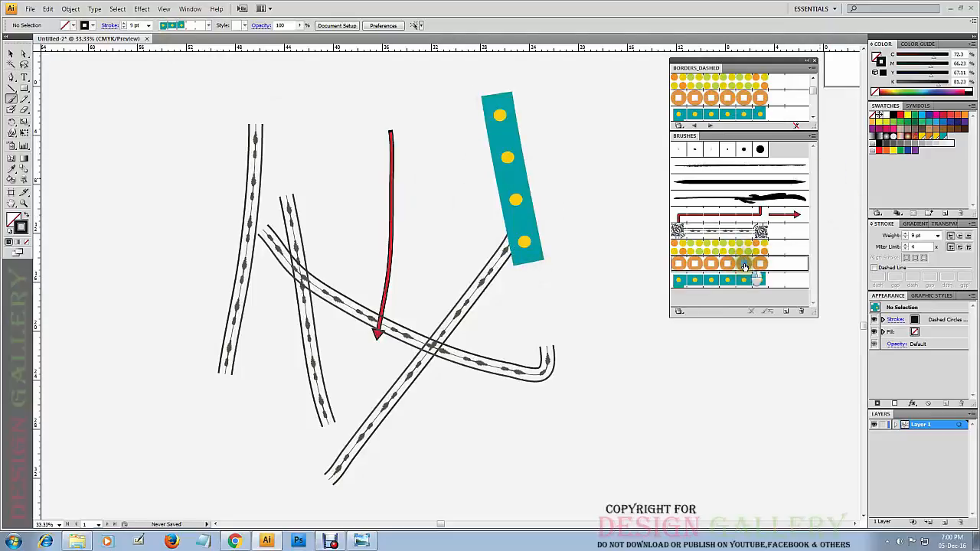
Paint a diagonal orange ring stroke at 9 pt and, beside it, two long steep strokes at 1 pt with the same brush.
left_click_drag(221, 113, 322, 247)
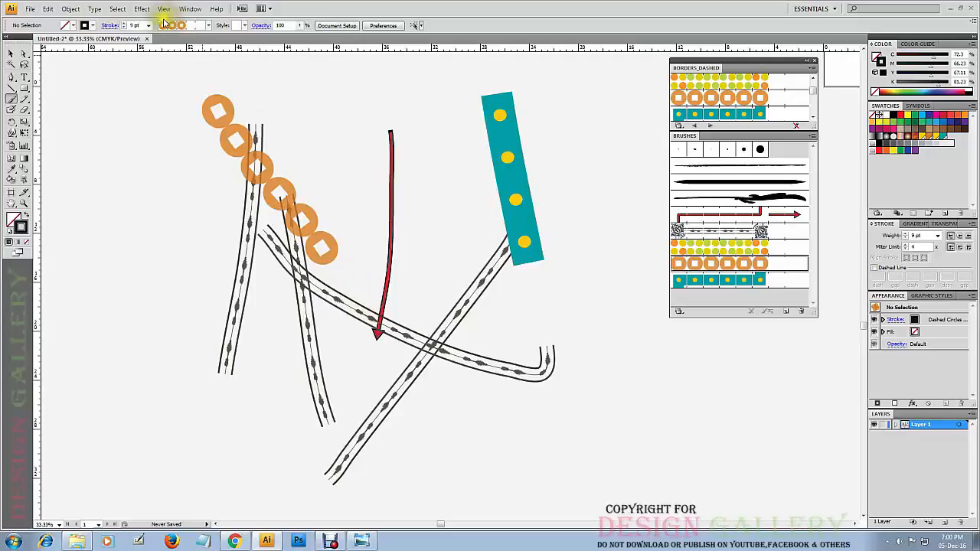
left_click(149, 26)
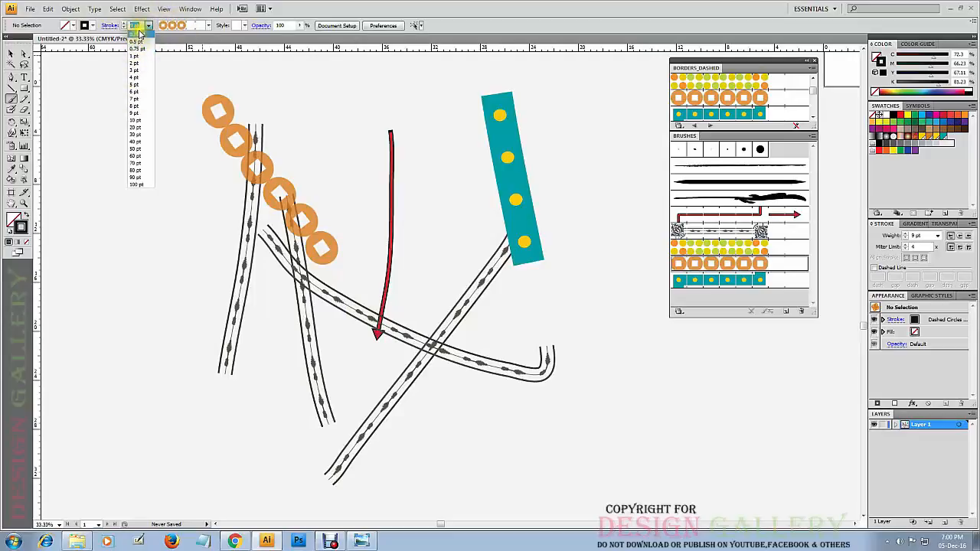
left_click(269, 134)
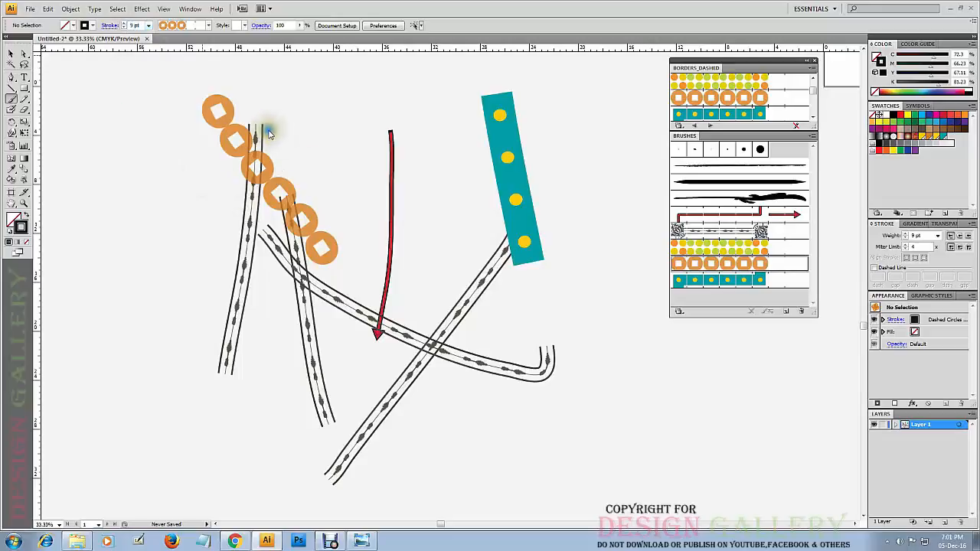
left_click(148, 26)
left_click(149, 57)
left_click_drag(108, 115, 146, 352)
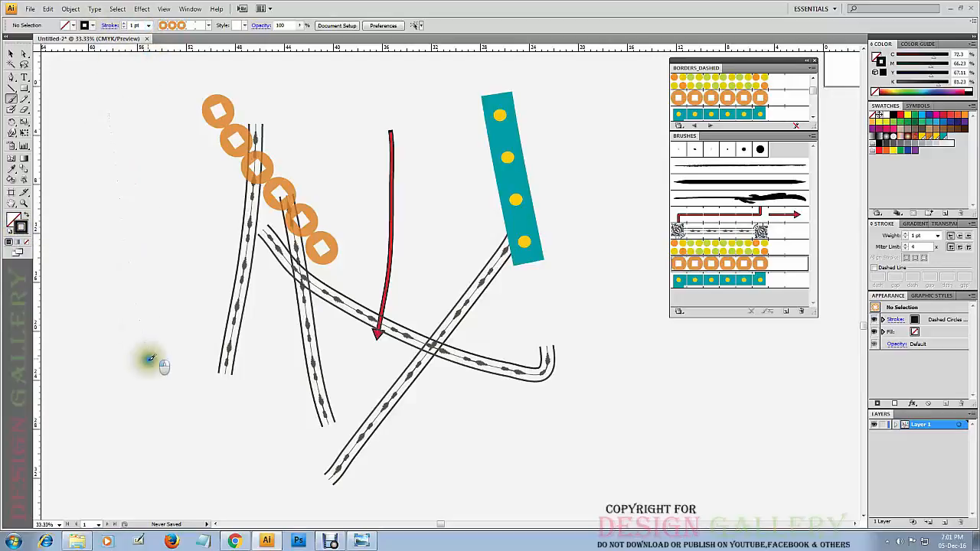
left_click_drag(165, 117, 202, 303)
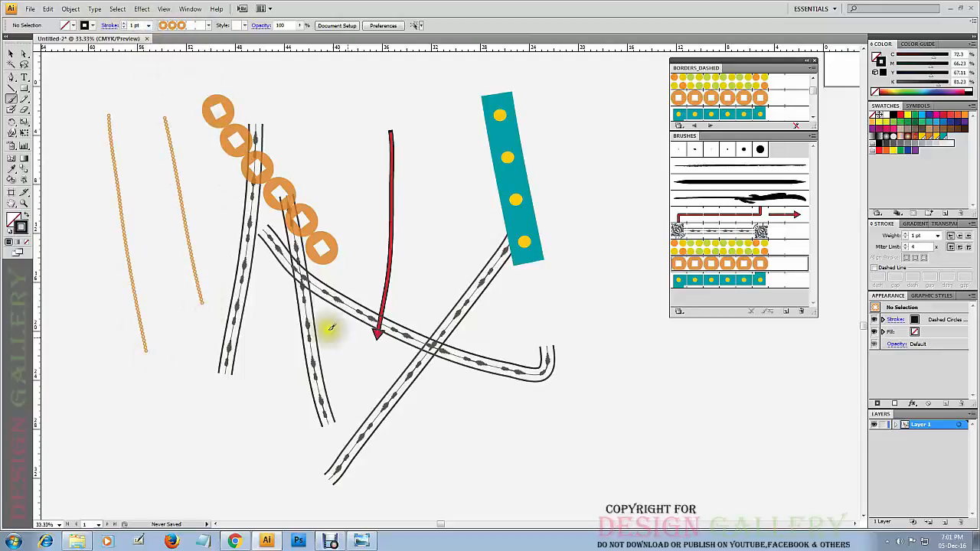
Paint two steep orange ring strokes, one at 70 pt over the arrow and teal strokes and one at 50 pt over the thin strokes.
left_click(149, 26)
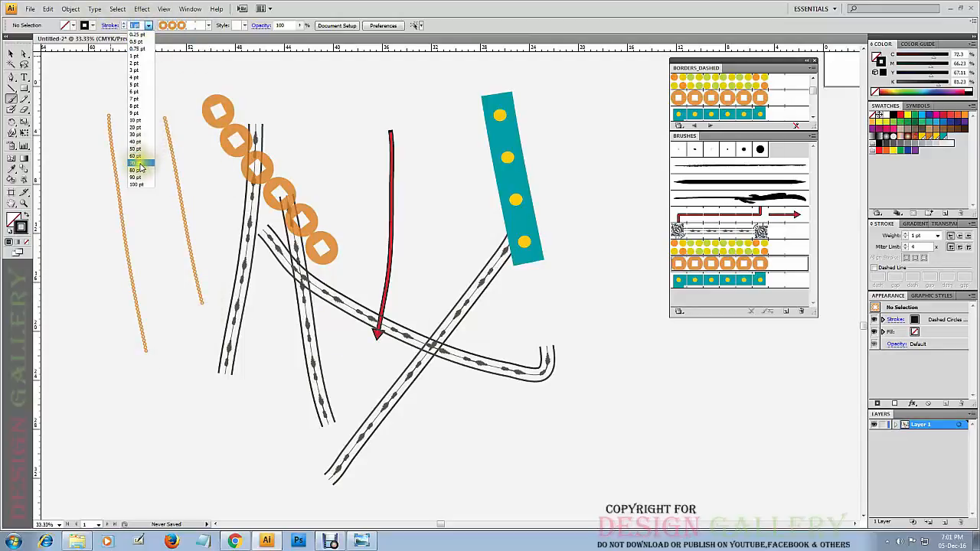
left_click(140, 164)
left_click_drag(436, 103, 487, 366)
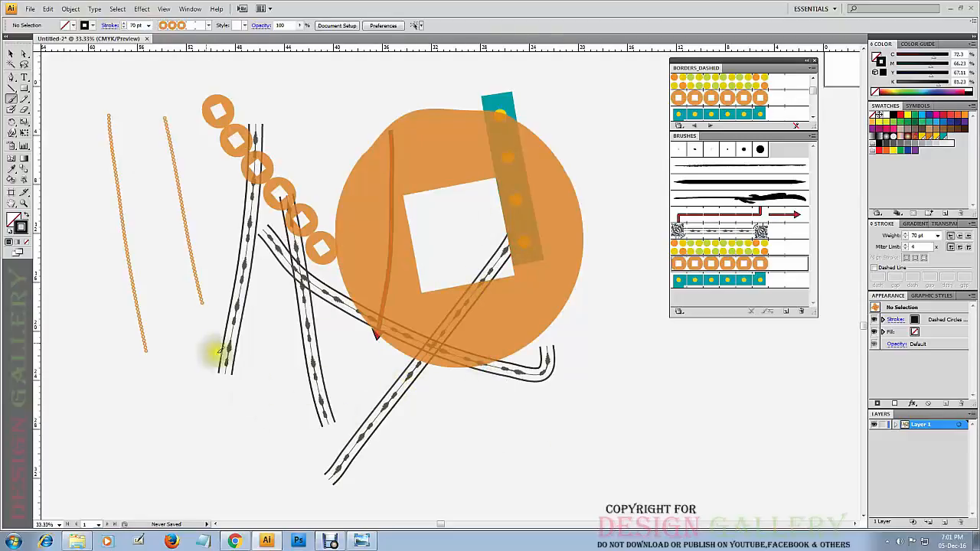
left_click(151, 26)
left_click(140, 149)
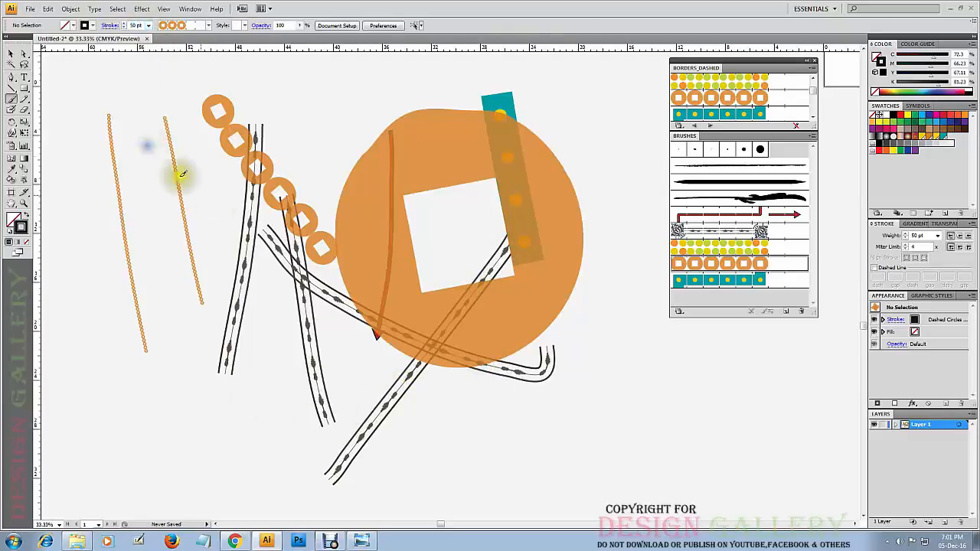
left_click_drag(167, 154, 178, 337)
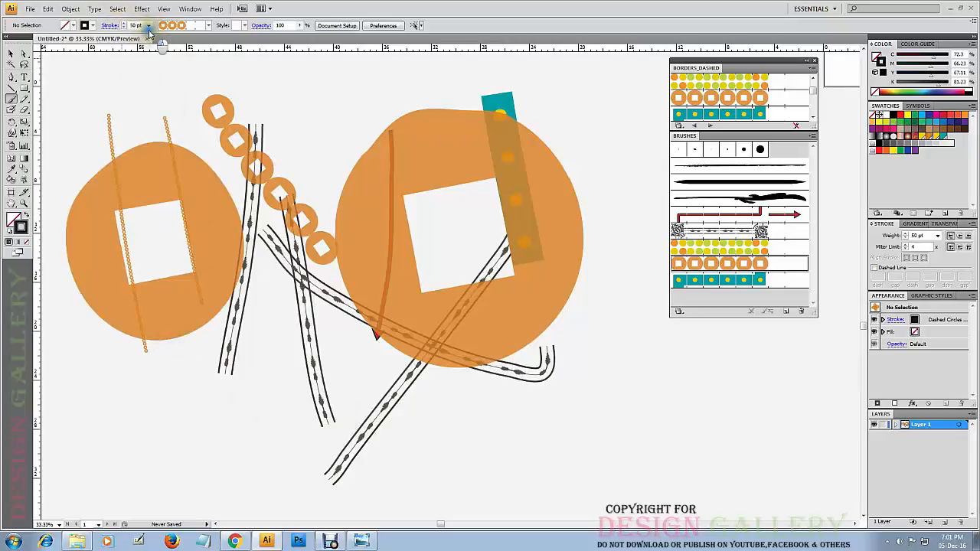
Paint a long, nearly horizontal orange ring stroke at 10 pt below the others and a gently descending one at 3 pt beside it.
left_click(149, 26)
left_click(136, 108)
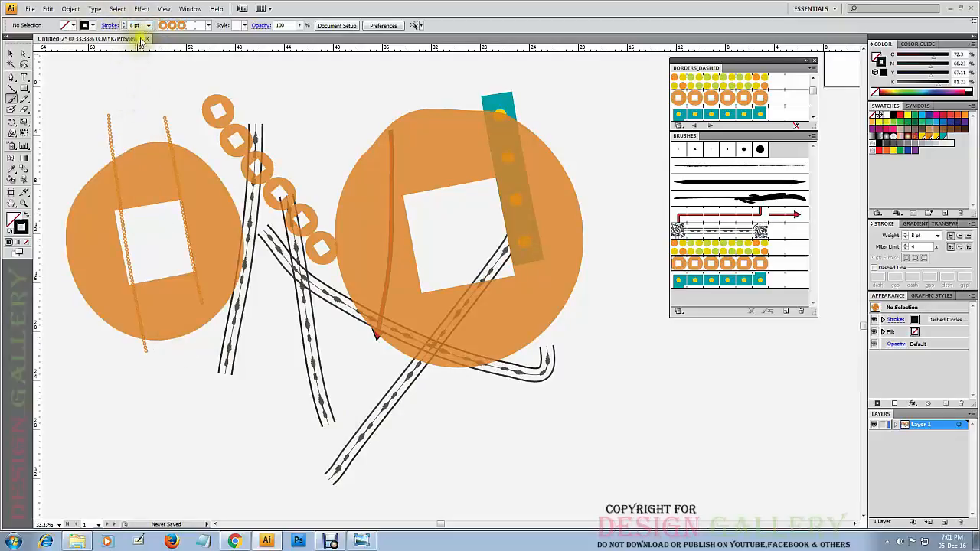
left_click(149, 26)
left_click(137, 121)
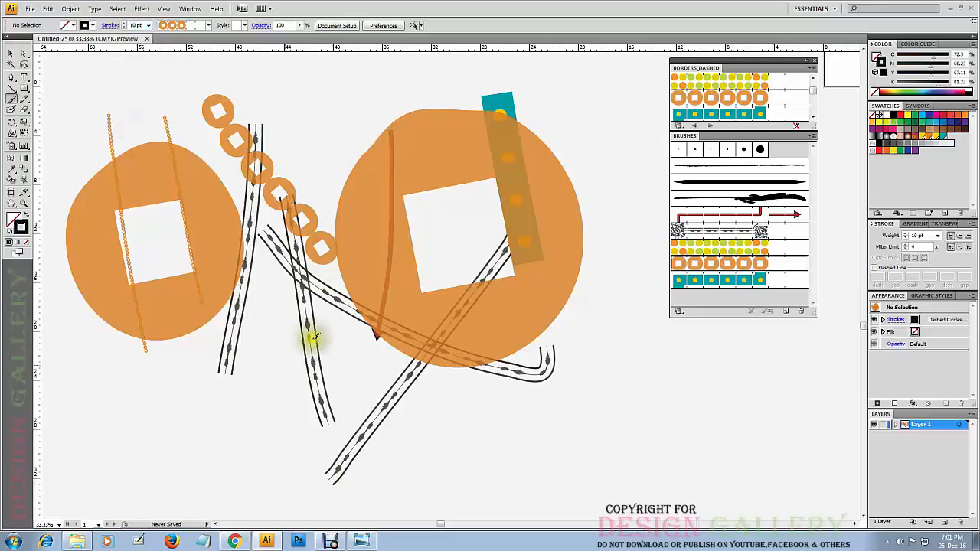
left_click_drag(112, 427, 517, 452)
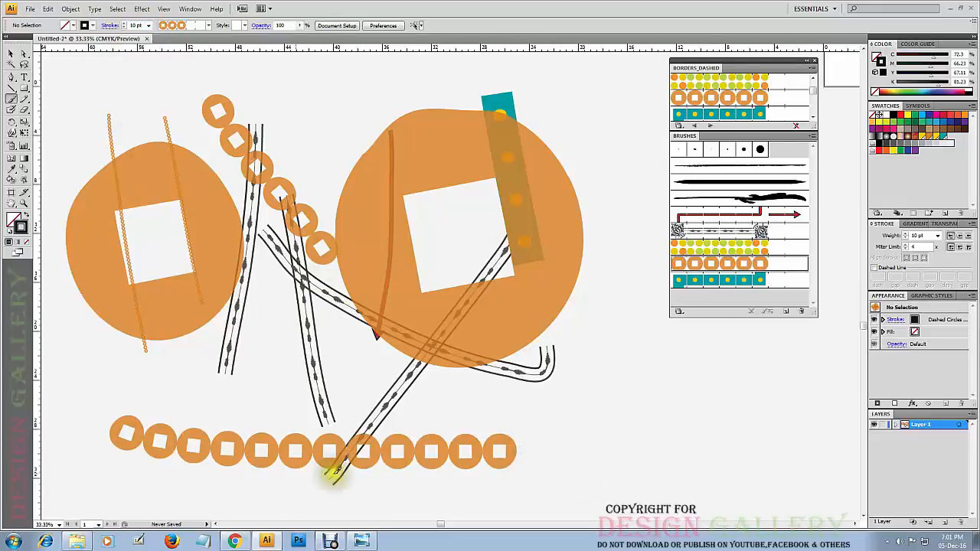
left_click(149, 26)
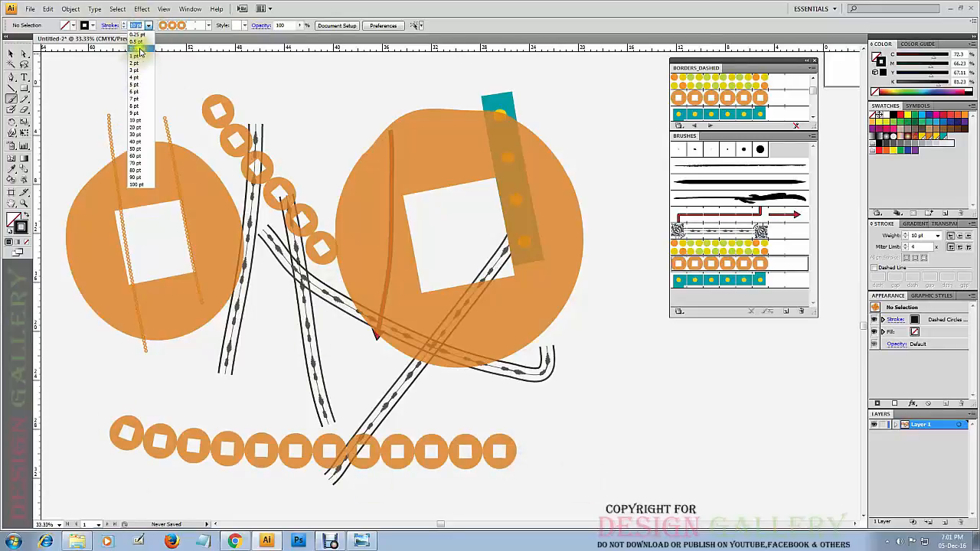
left_click(139, 65)
left_click_drag(516, 406, 814, 478)
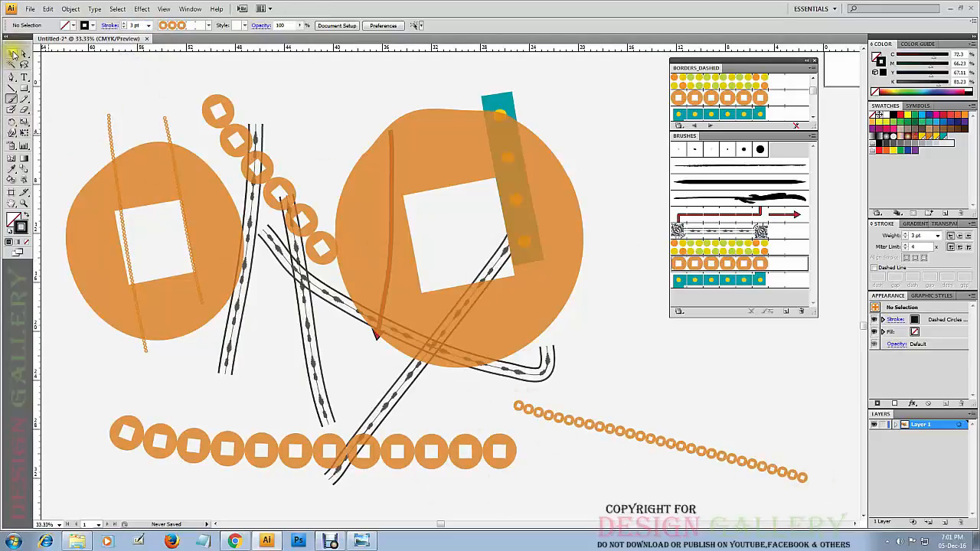
Delete all the brush strokes from the canvas and dock the floating Borders_Dashed and Brushes panels above the swatches.
left_click_drag(585, 91, 108, 471)
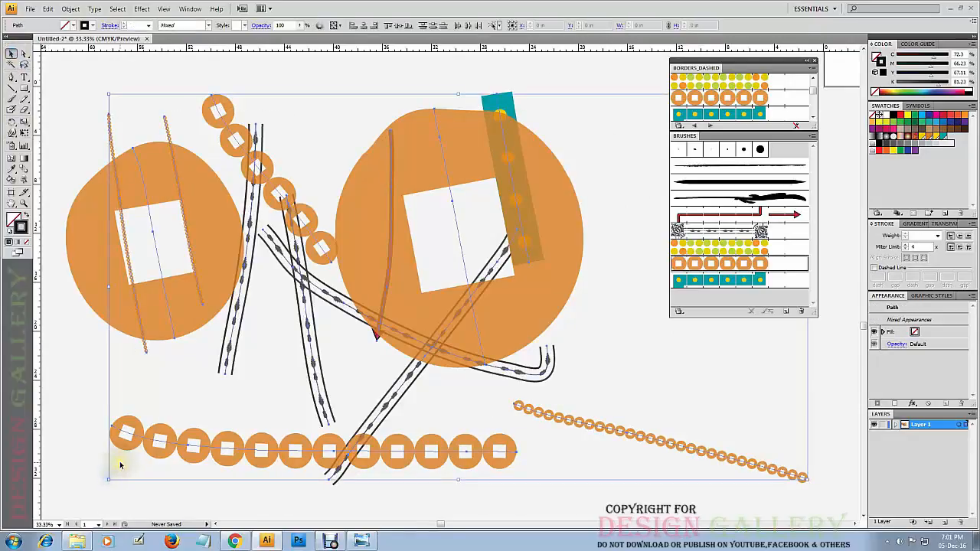
key("Delete")
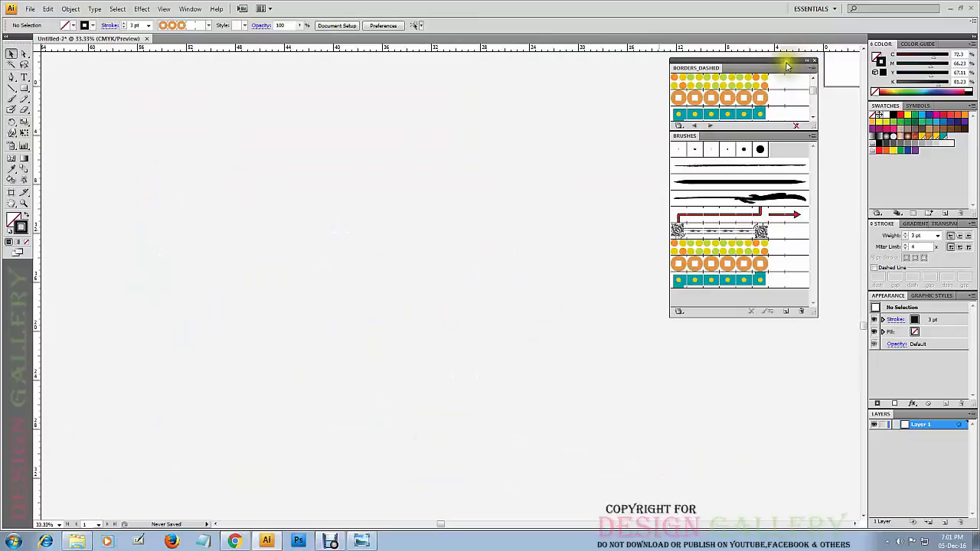
left_click(813, 61)
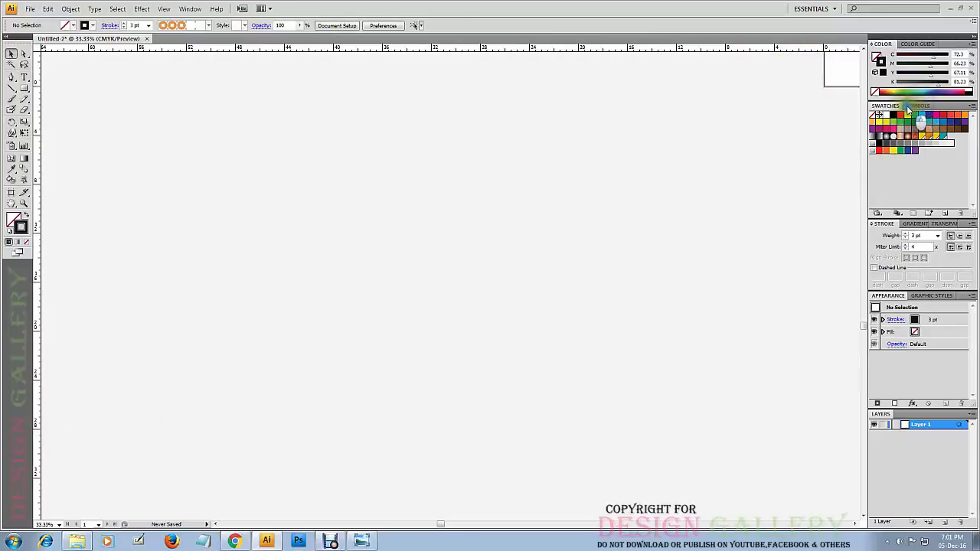
left_click_drag(921, 98, 921, 100)
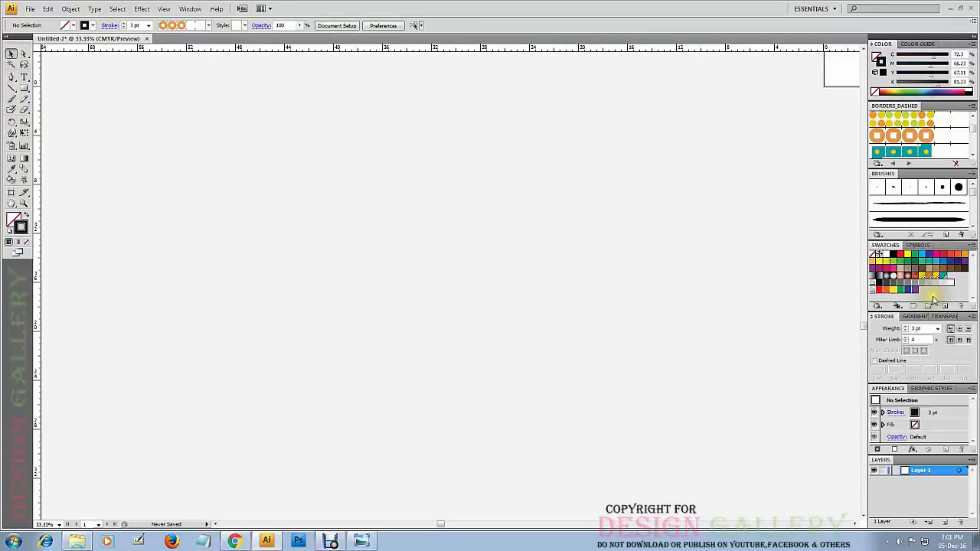
Draw four freehand curves with the Pencil tool: a short diagonal, a hook shape, a large bow and a curve crossing the hook.
left_click(24, 101)
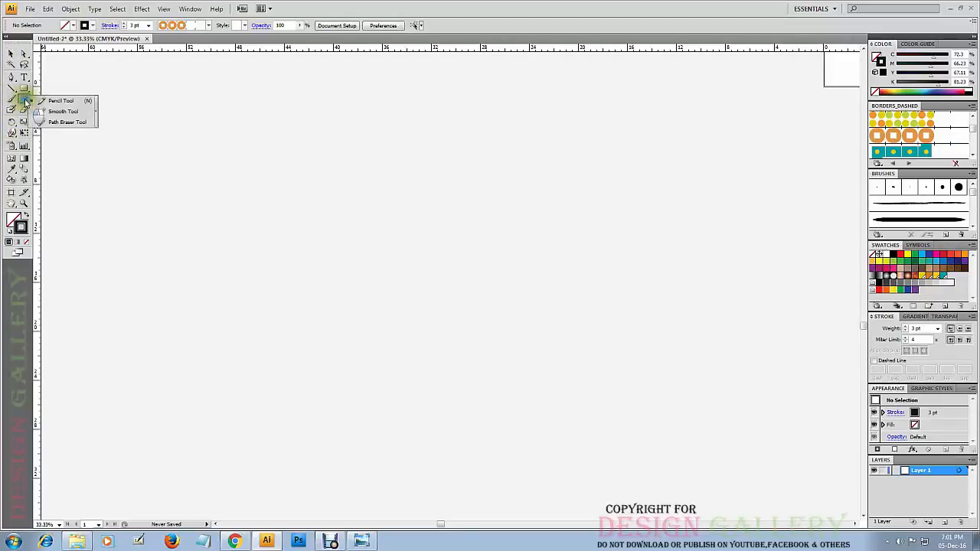
left_click(67, 120)
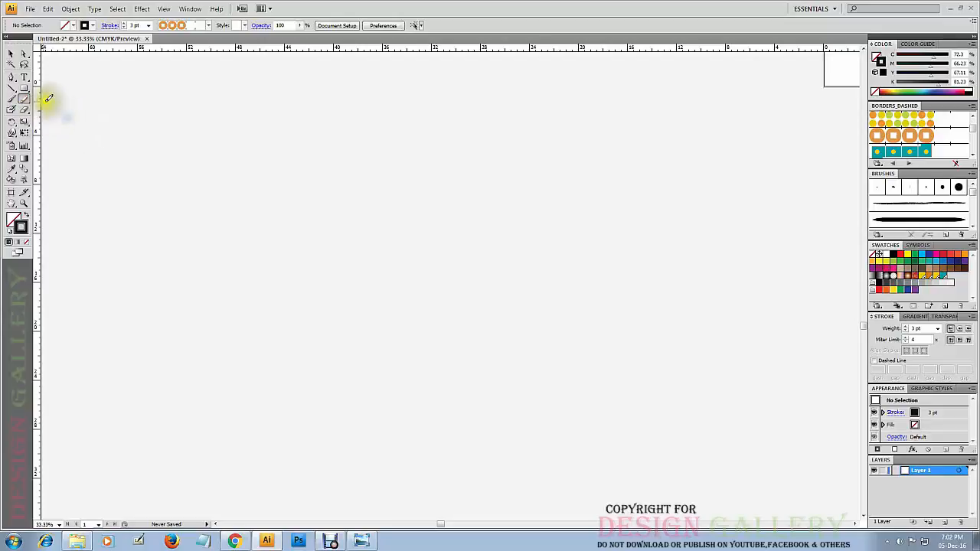
left_click(25, 103)
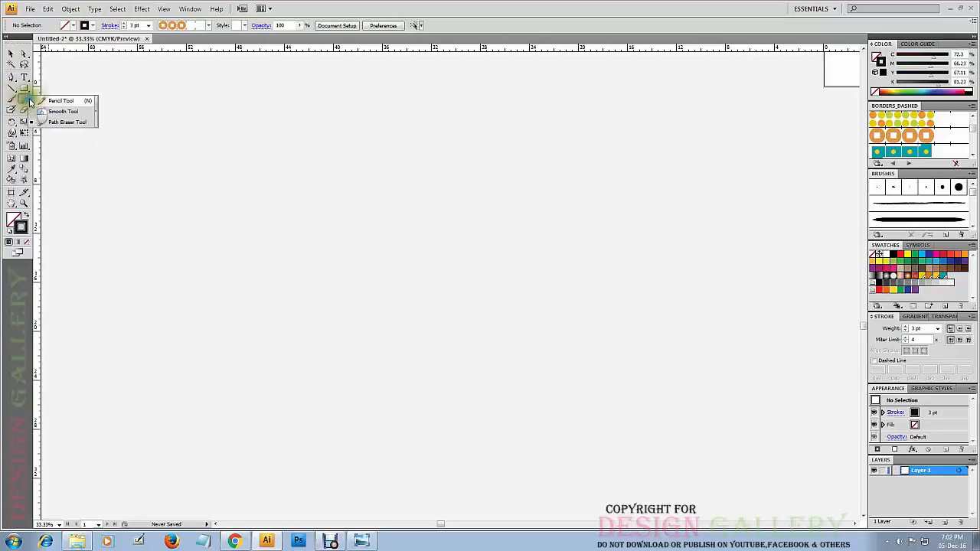
left_click(61, 98)
mouse_move(184, 150)
left_mouse_down()
mouse_move(295, 245)
mouse_move(307, 266)
left_mouse_up()
mouse_move(216, 352)
left_mouse_down()
mouse_move(334, 358)
mouse_move(446, 219)
left_mouse_up()
mouse_move(484, 163)
left_mouse_down()
mouse_move(569, 427)
mouse_move(496, 477)
left_mouse_up()
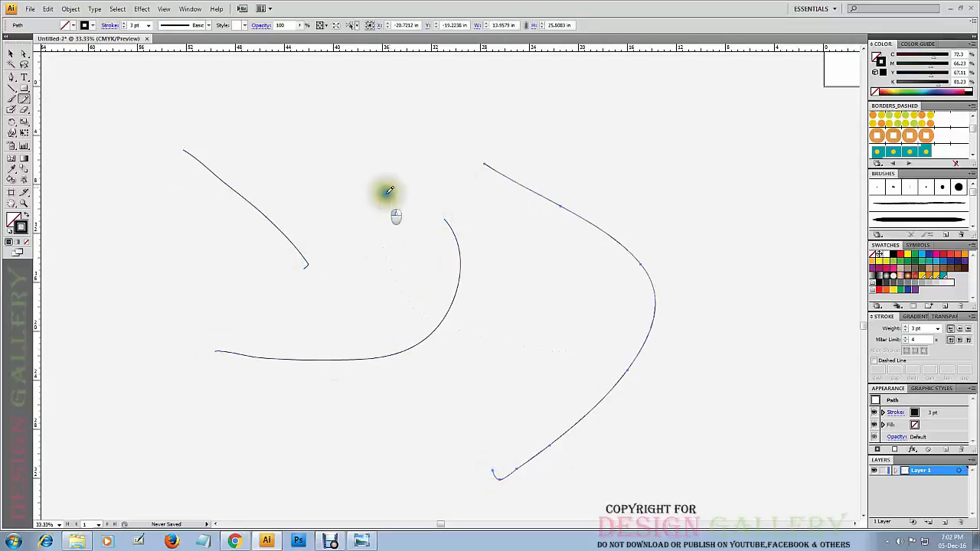
mouse_move(389, 186)
left_mouse_down()
mouse_move(487, 304)
mouse_move(572, 350)
left_mouse_up()
Inspect the curve crossing the hook as a whole path and at its upper end anchor, and deselect it.
left_click(11, 55)
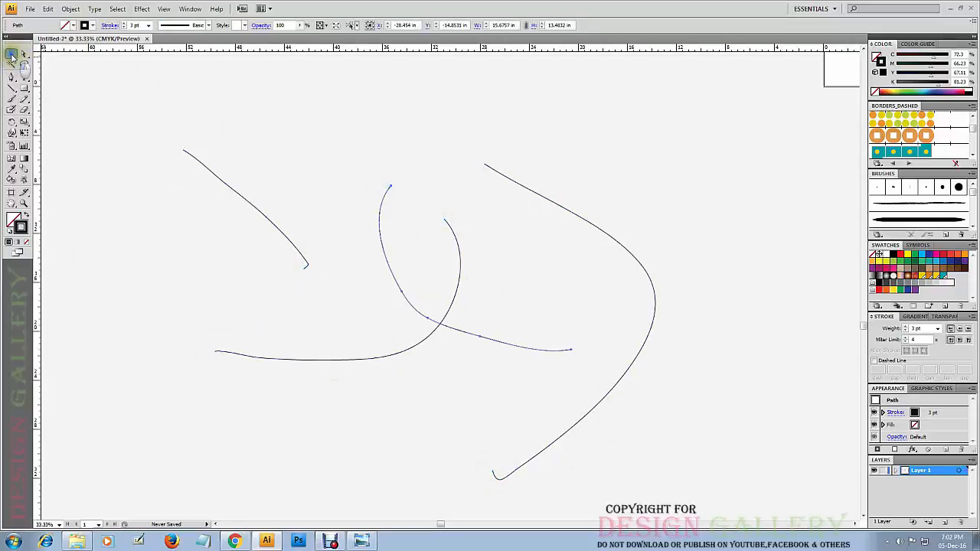
left_click(405, 160)
left_click(379, 219)
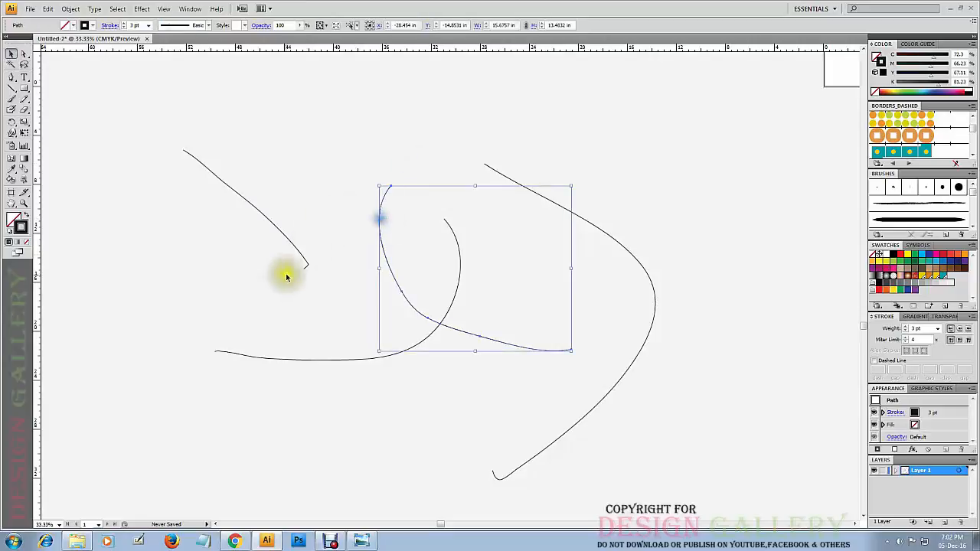
left_click(97, 156)
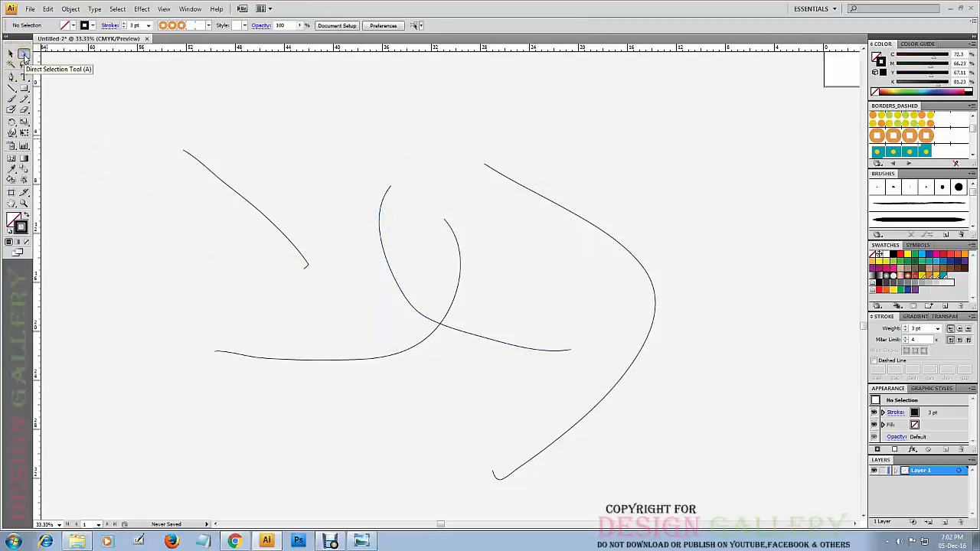
key("a")
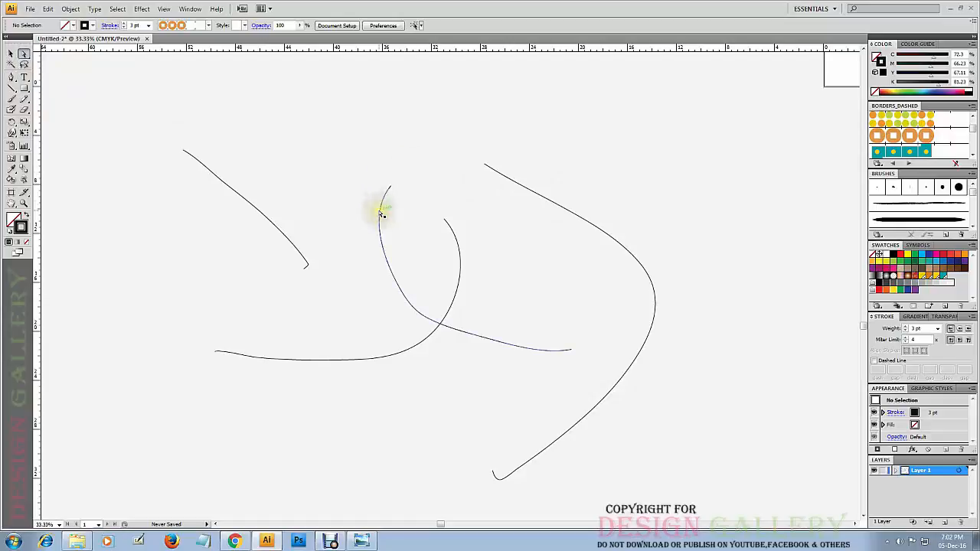
left_click(392, 189)
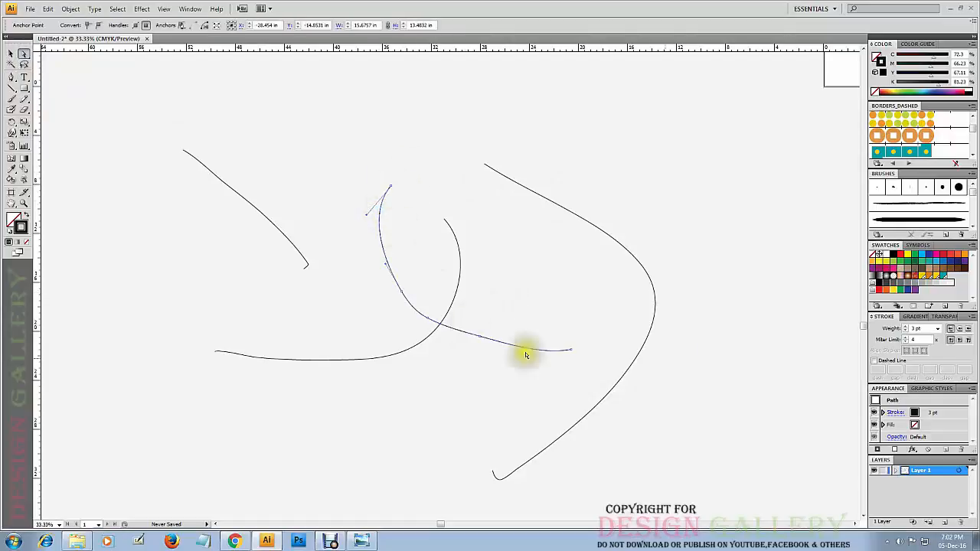
left_click(645, 200)
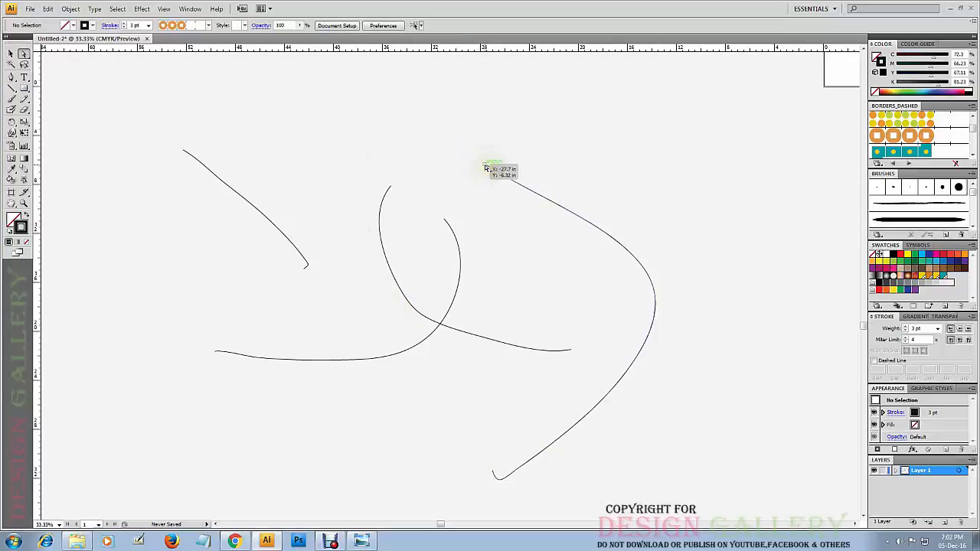
Reshape the large bow-shaped curve into a wavy outline by shifting its upper end anchor and pulling the direction handles of its upper anchors.
left_click_drag(485, 167, 494, 243)
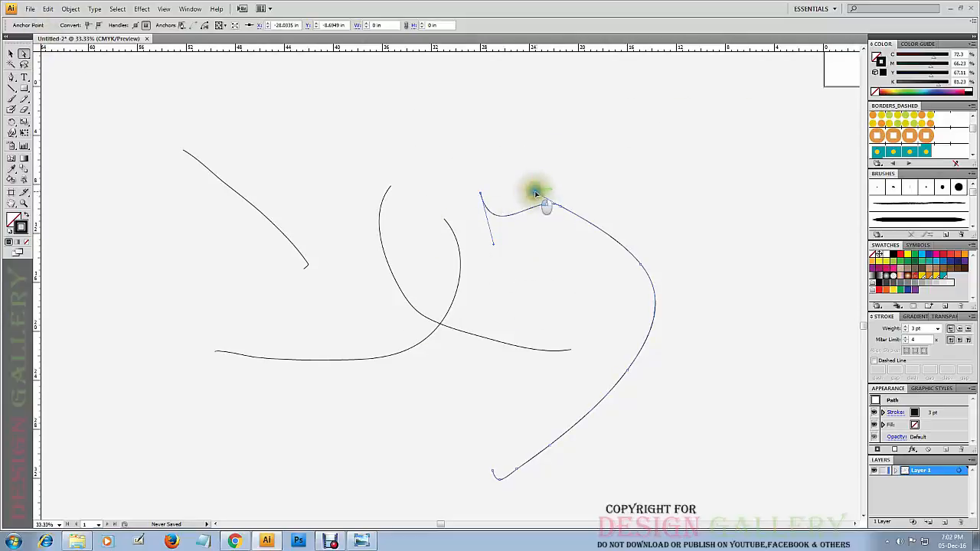
left_click_drag(535, 190, 563, 163)
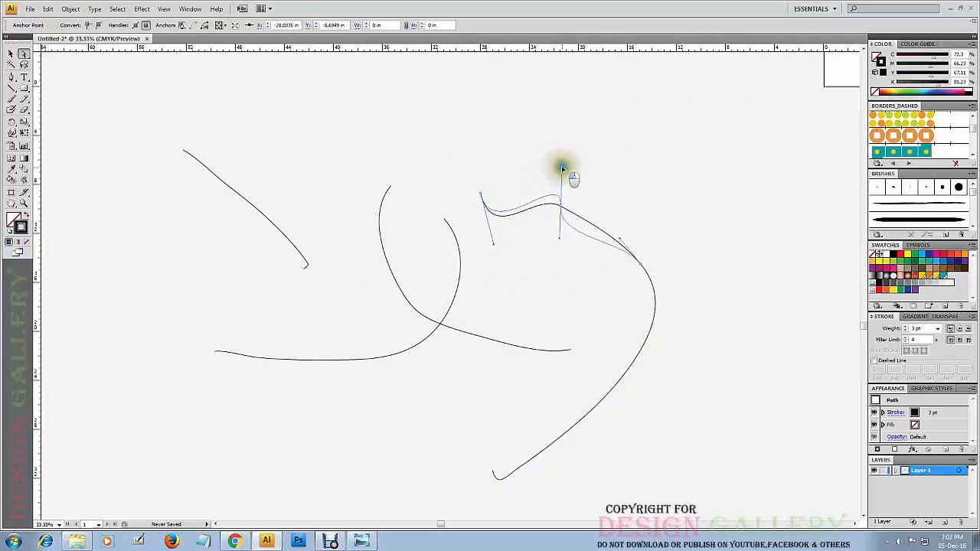
left_click(641, 266)
left_click_drag(620, 242, 662, 156)
key("alt")
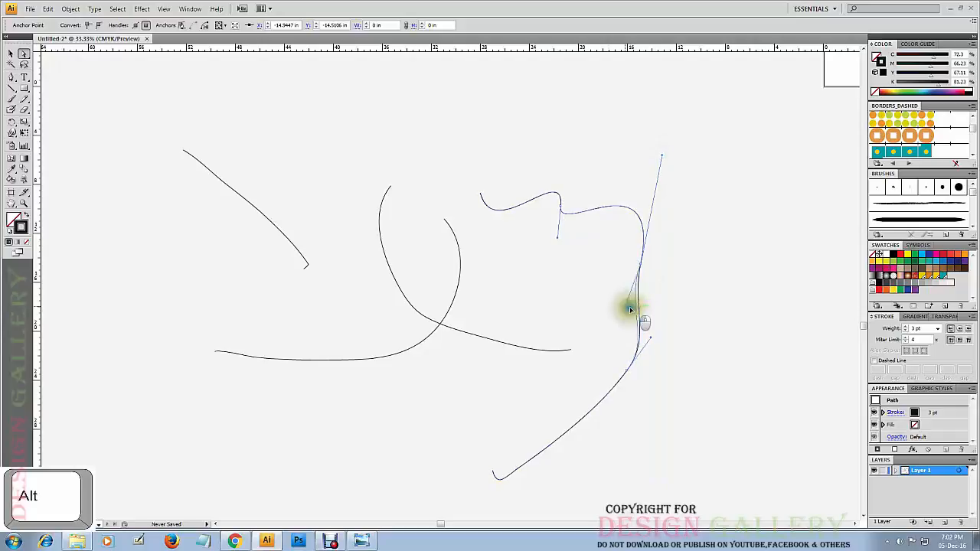
left_click_drag(574, 282, 568, 274)
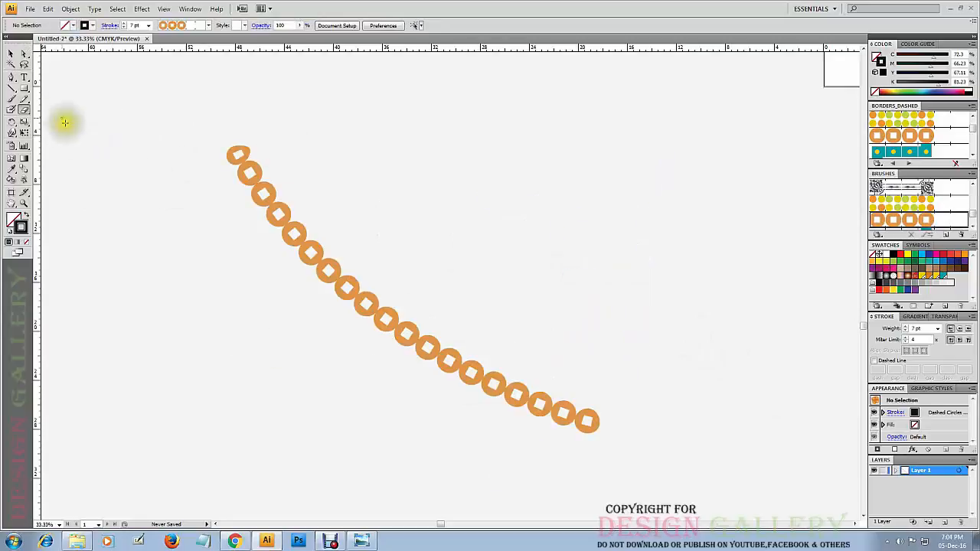
Move the orange ring stroke slightly up and to the left, and leave it selected.
left_click(11, 54)
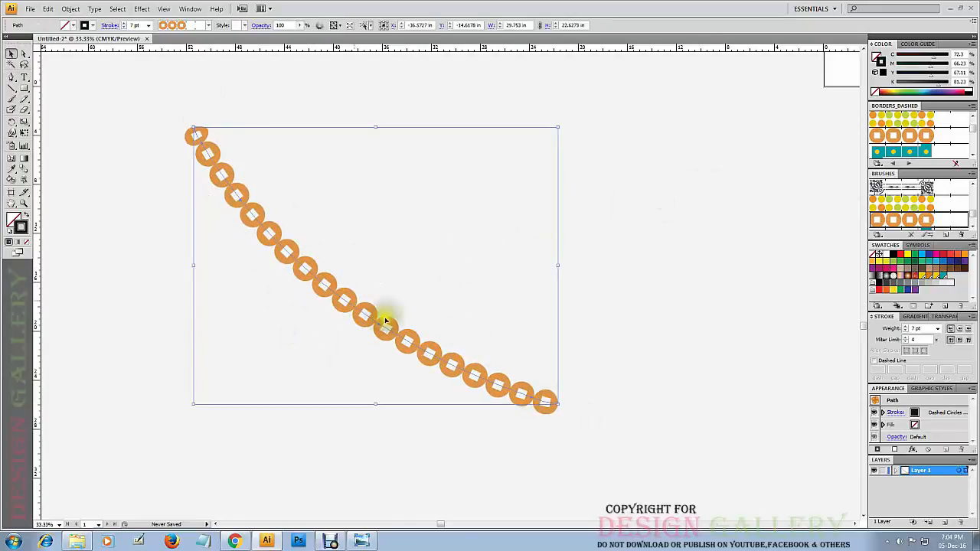
left_click(642, 285)
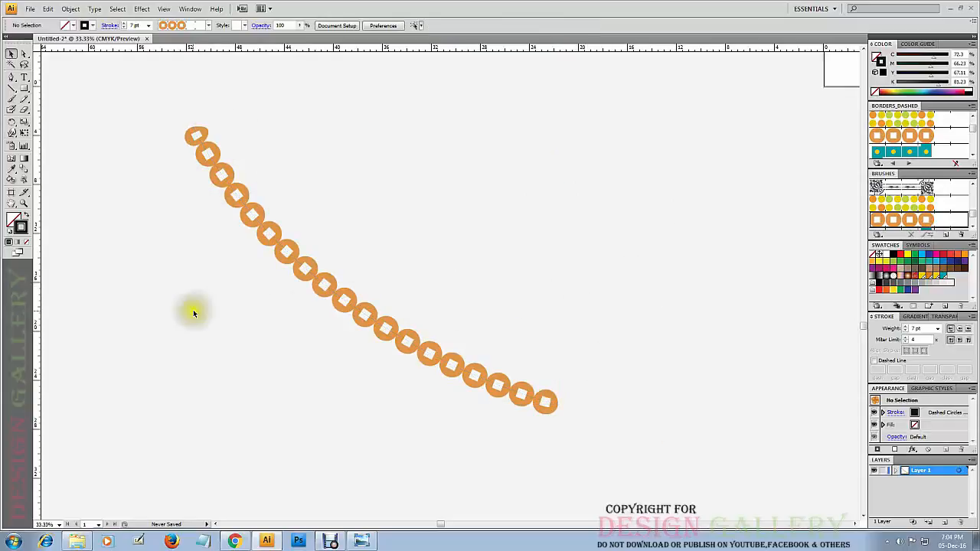
left_click(223, 193)
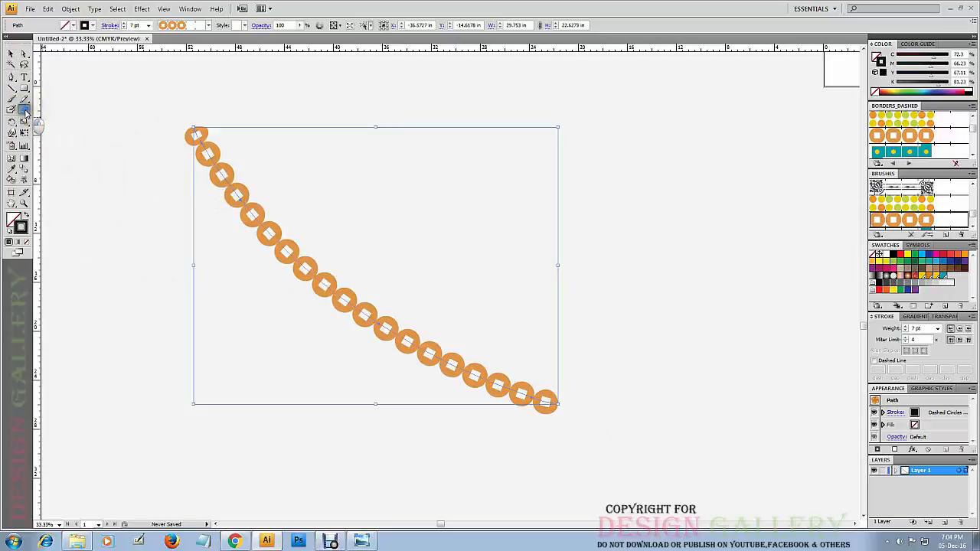
Break the orange ring stroke into many separate pieces by erasing back and forth across it with the Eraser tool, and deselect it.
left_click_drag(25, 114, 40, 110)
mouse_move(348, 228)
left_mouse_down()
mouse_move(317, 162)
mouse_move(182, 276)
mouse_move(250, 158)
mouse_move(383, 350)
mouse_move(517, 407)
left_mouse_up()
left_click(11, 53)
left_click(427, 187)
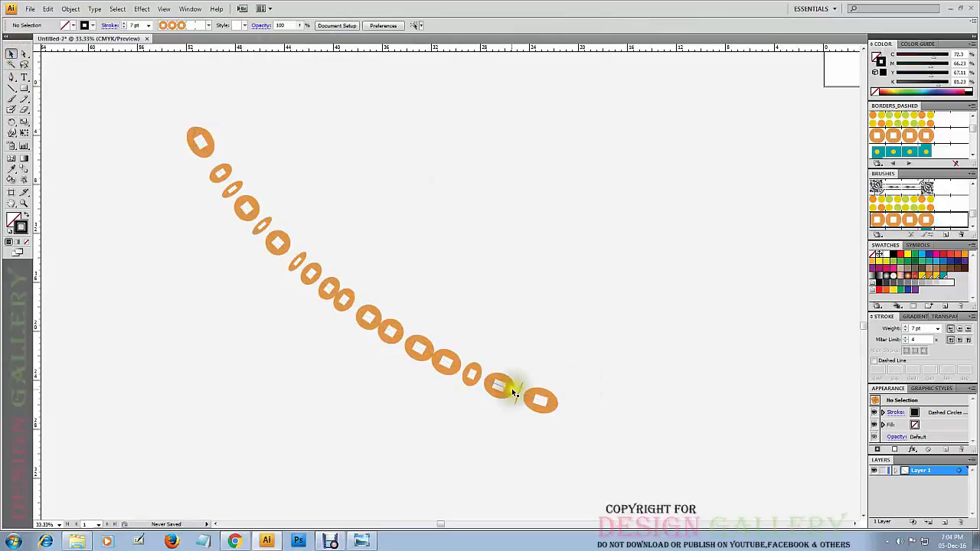
Select individual pieces along the erased ring stroke from its lower to its upper end to check they are separate paths, and deselect.
left_click(546, 400)
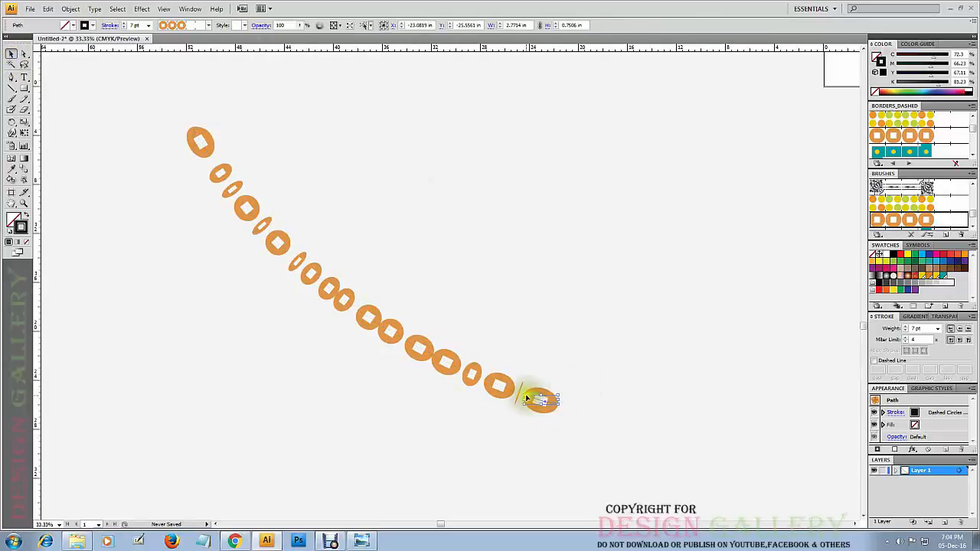
left_click(520, 391)
left_click(544, 359)
left_click(499, 384)
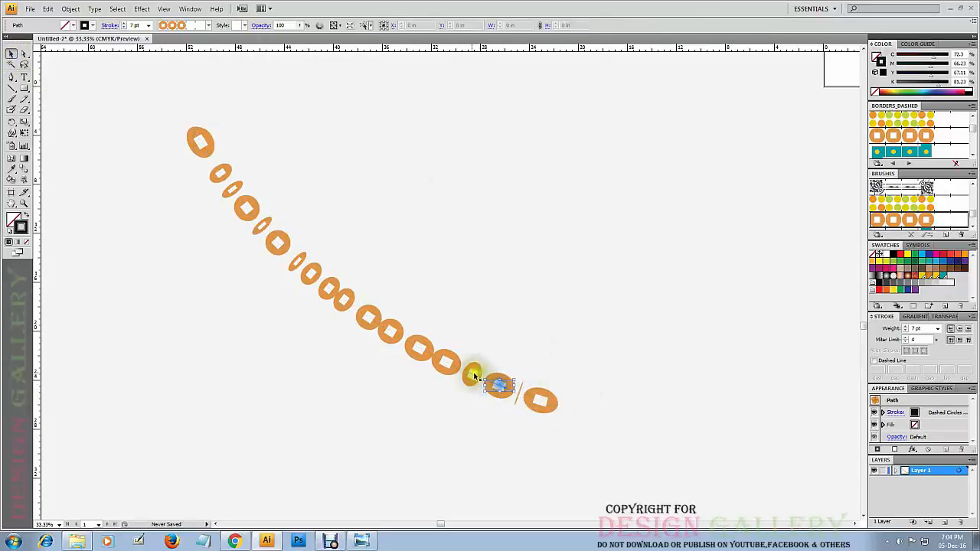
left_click(472, 373)
left_click(448, 363)
left_click(390, 329)
left_click(335, 292)
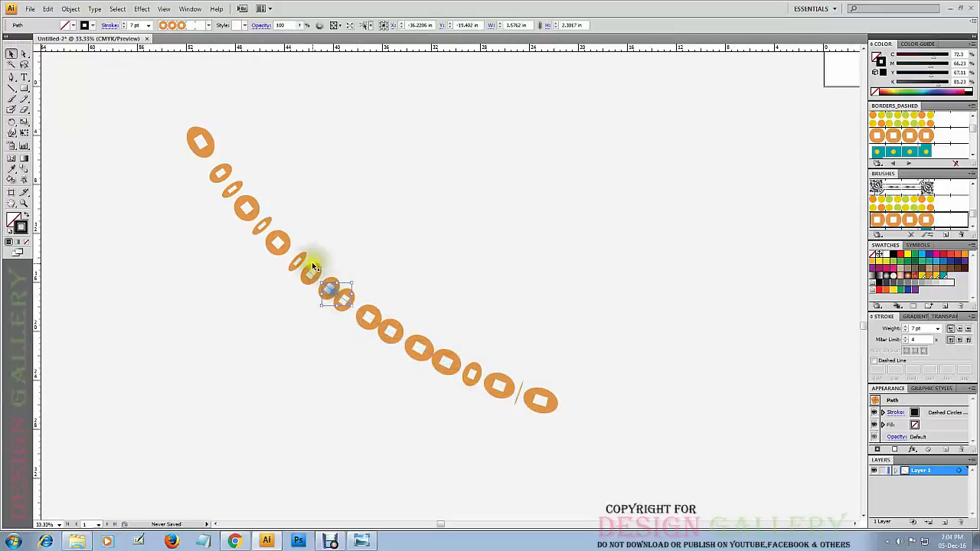
left_click(247, 207)
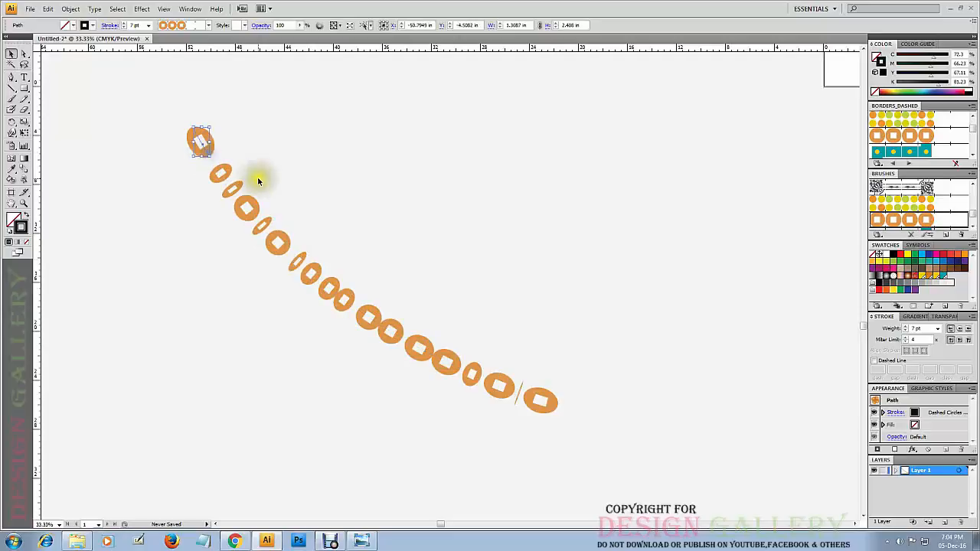
left_click(308, 105)
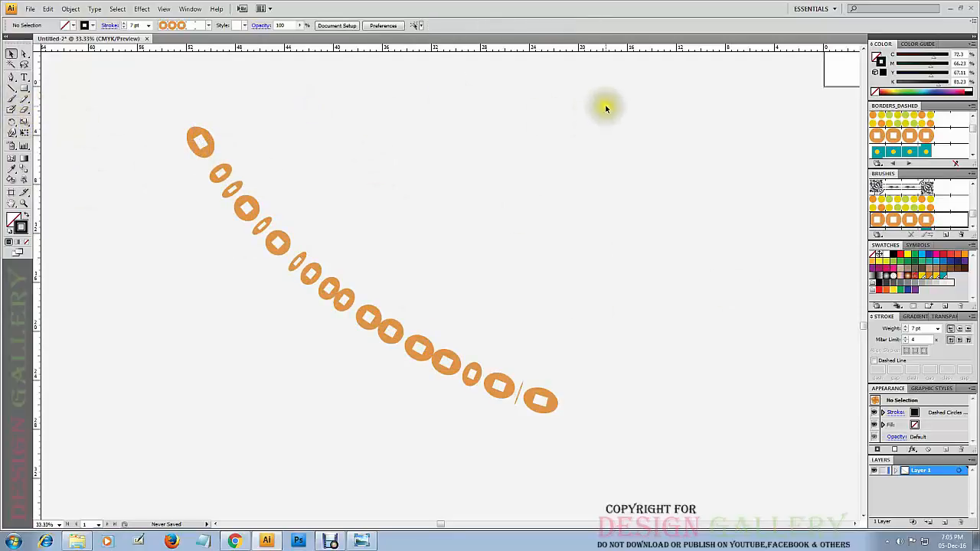
Delete all the ring stroke pieces and draw a rectangle about 28.5 in wide and 20.25 in high in their place.
left_click_drag(605, 108, 166, 444)
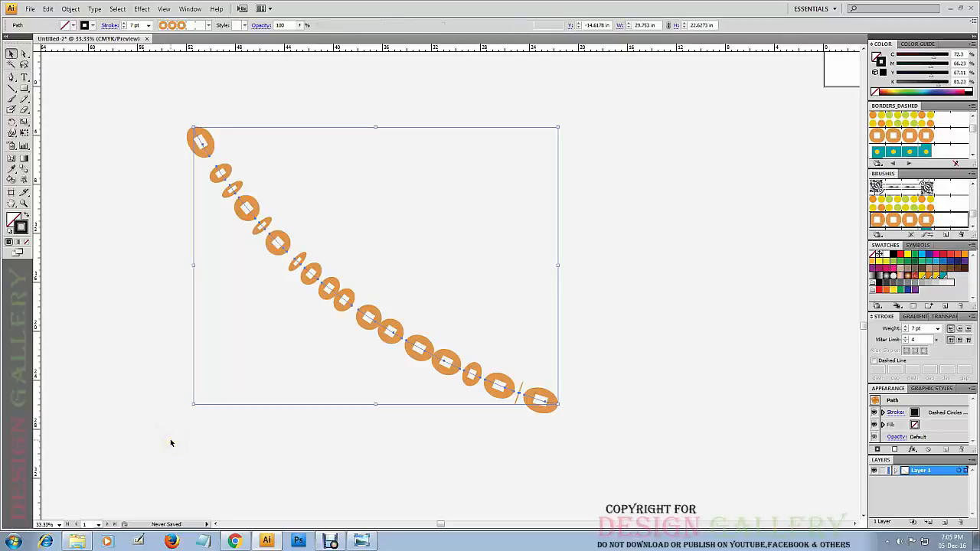
key("Delete")
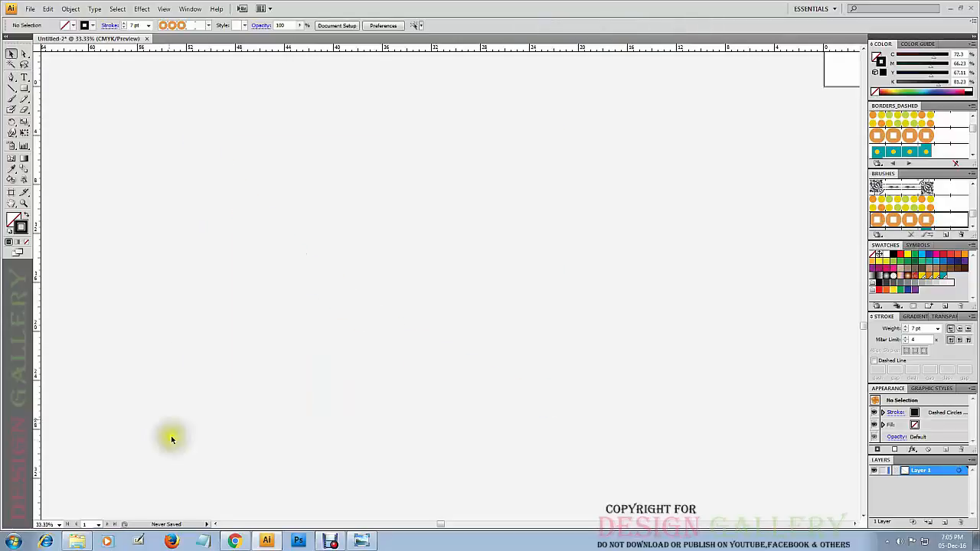
left_click(23, 90)
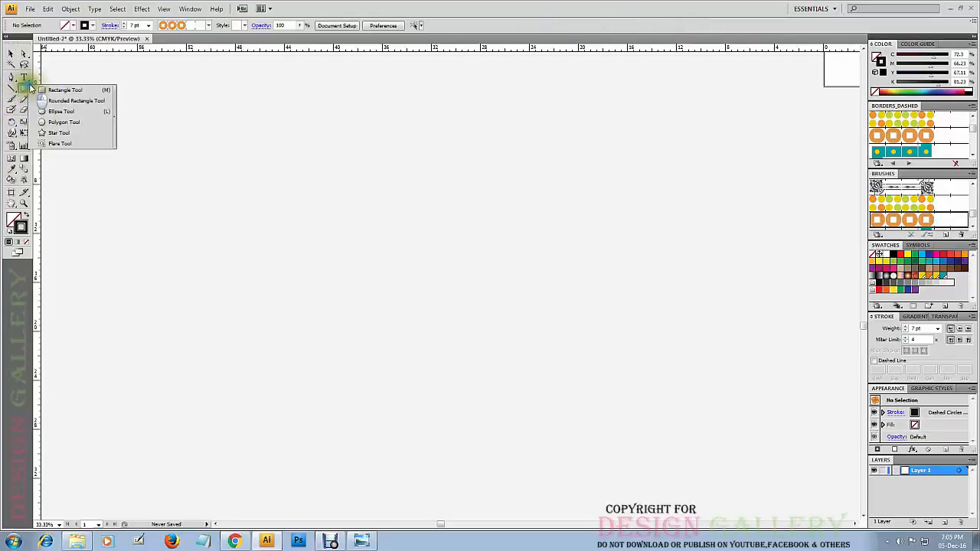
left_click(43, 91)
left_click_drag(239, 141, 588, 388)
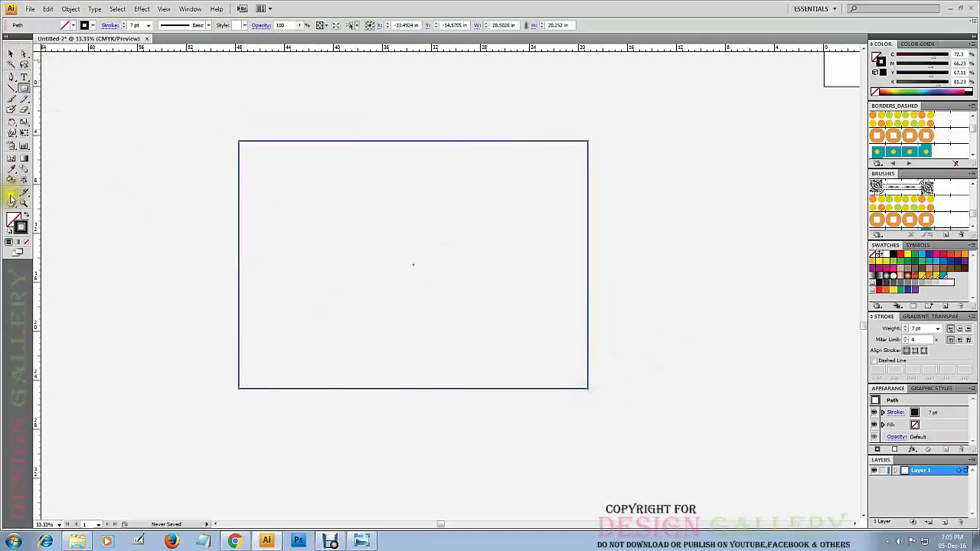
Give the rectangle a solid black fill and a bright yellow stroke colour.
left_click(13, 222)
left_click(9, 242)
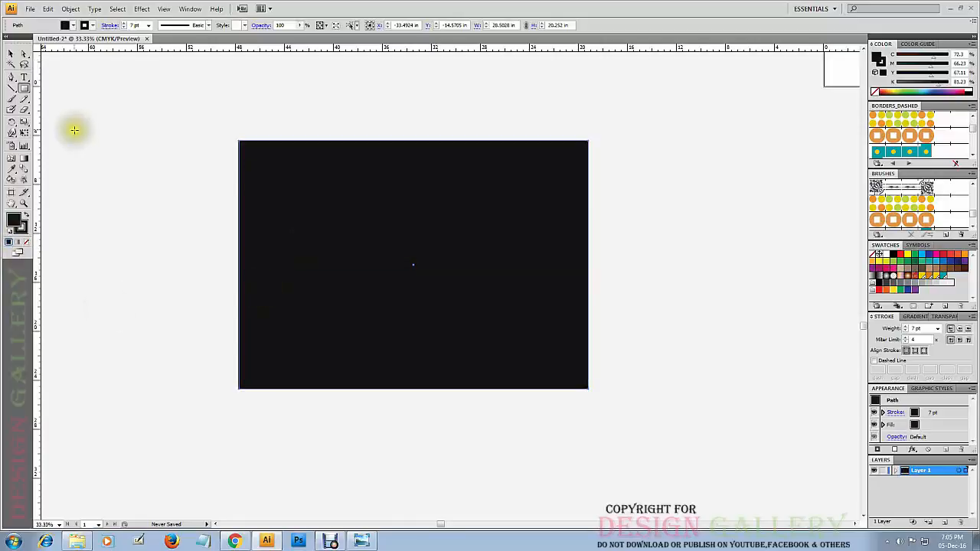
double_click(22, 225)
mouse_move(391, 223)
left_mouse_down()
mouse_move(420, 227)
mouse_move(449, 210)
left_mouse_up()
left_click(598, 206)
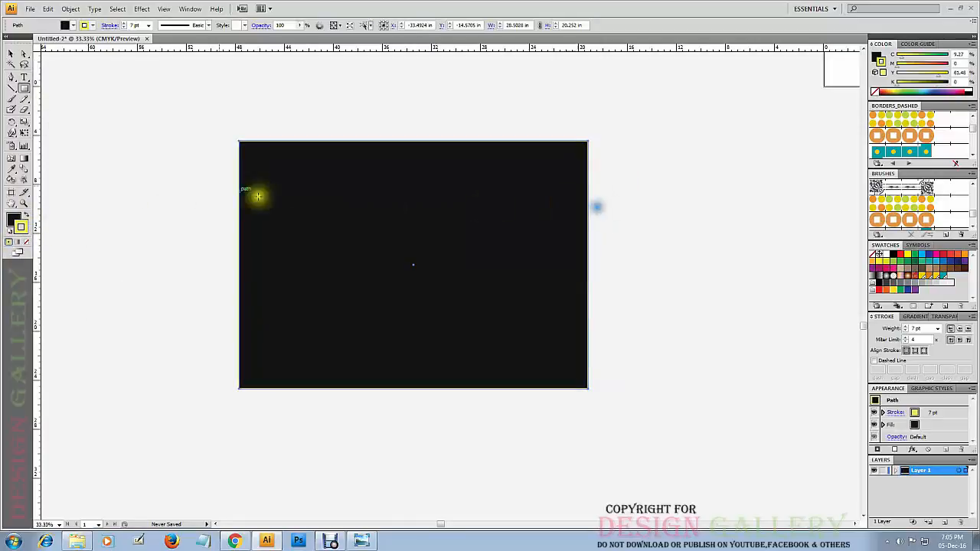
Set the rectangle's stroke weight to 50 pt and deselect it.
left_click(148, 25)
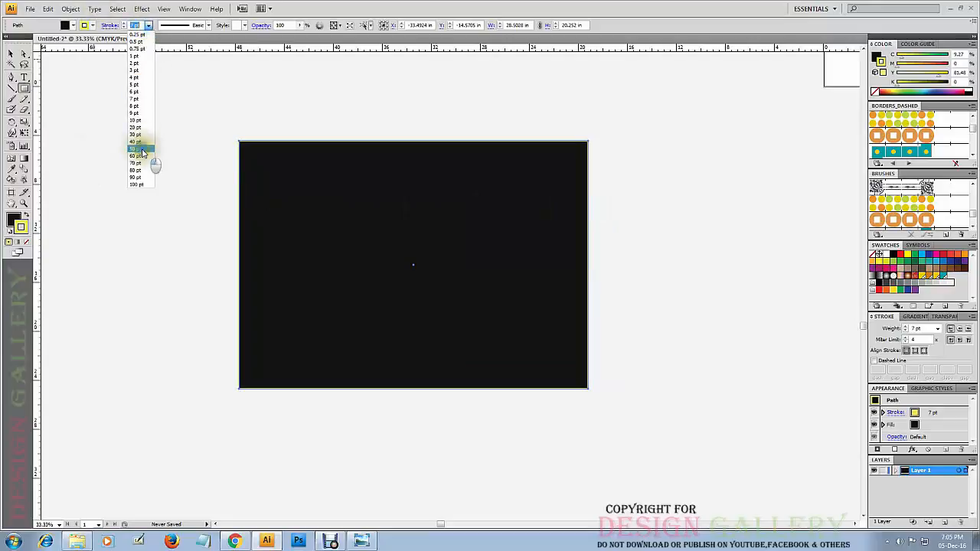
left_click(142, 149)
key("v")
left_click(129, 104)
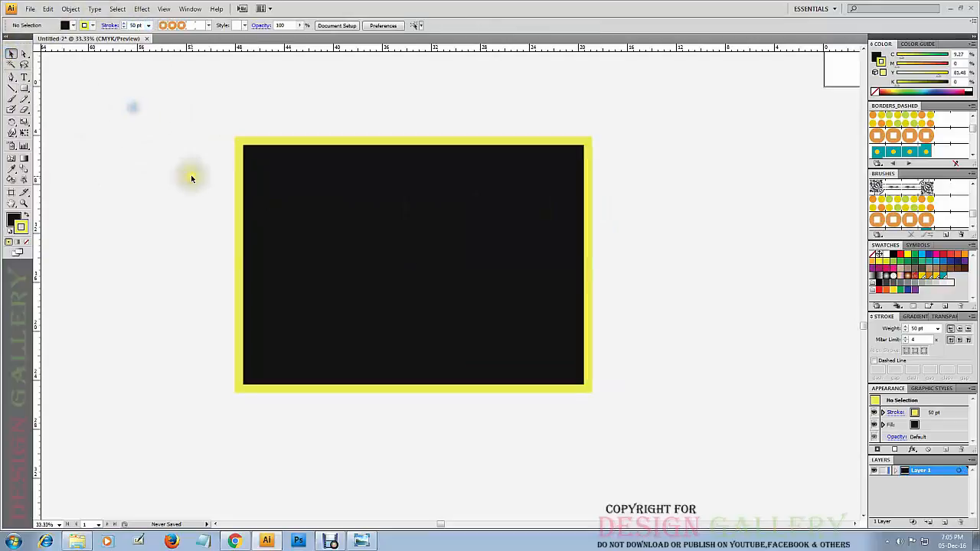
Cut the rectangle's outline with the Scissors tool at a point on the upper edge and near the lower end of the right edge.
left_click(450, 228)
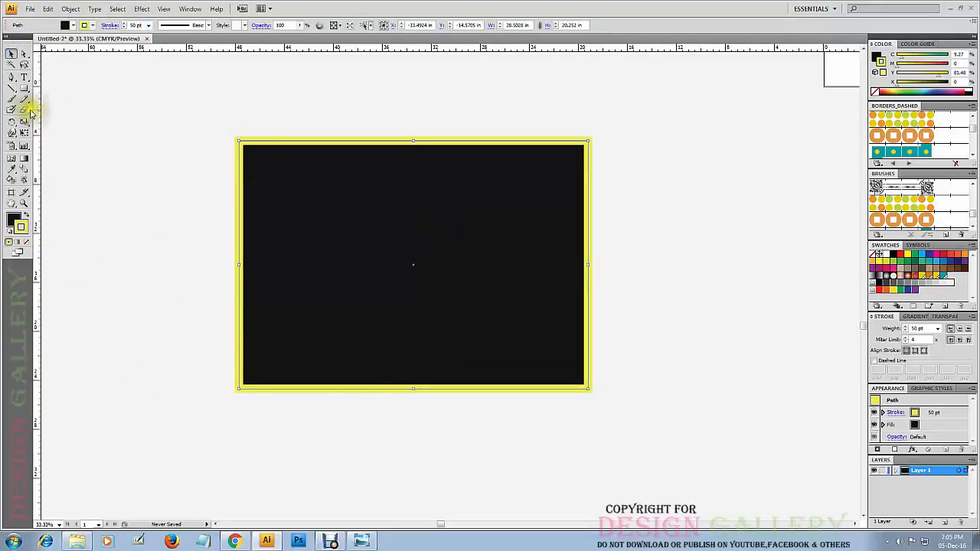
mouse_move(28, 112)
left_mouse_down()
mouse_move(75, 130)
mouse_move(64, 124)
left_mouse_up()
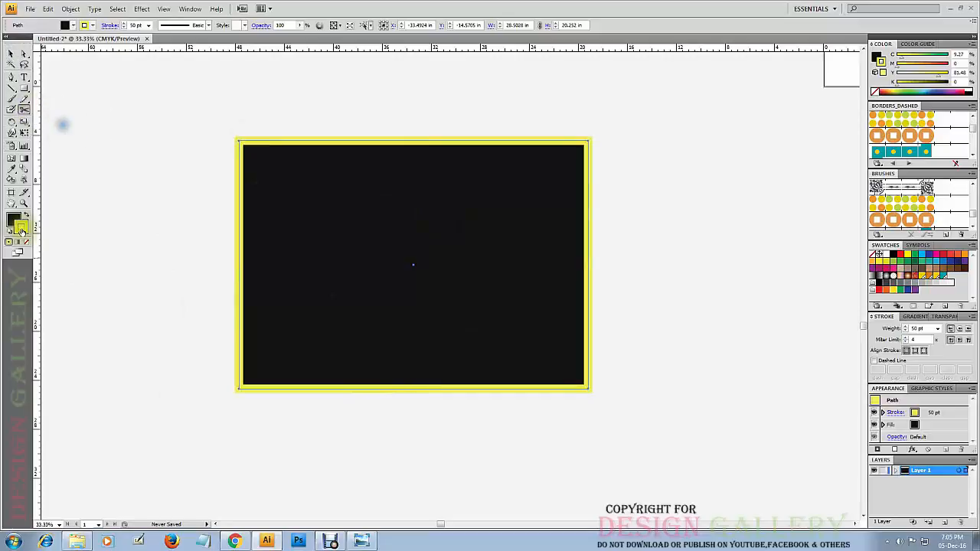
left_click(347, 140)
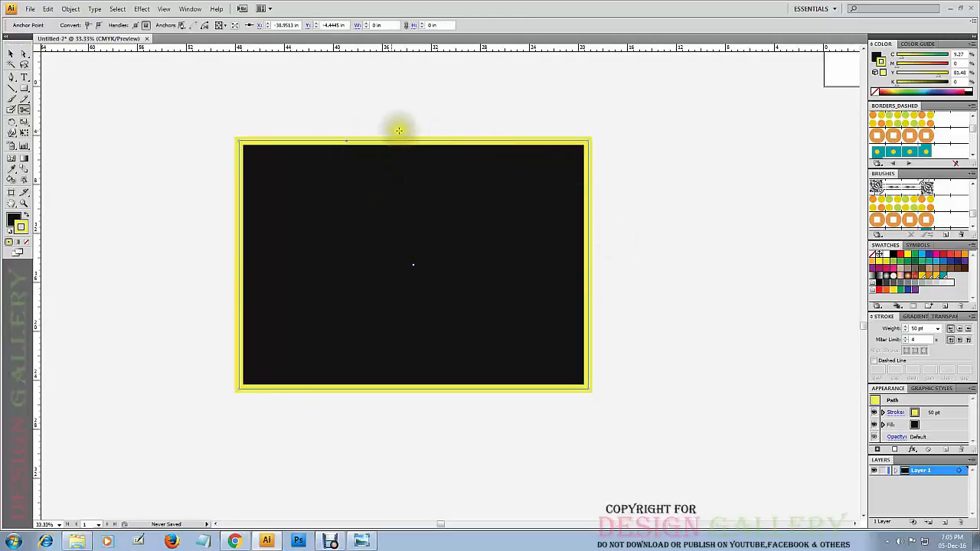
left_click(587, 365)
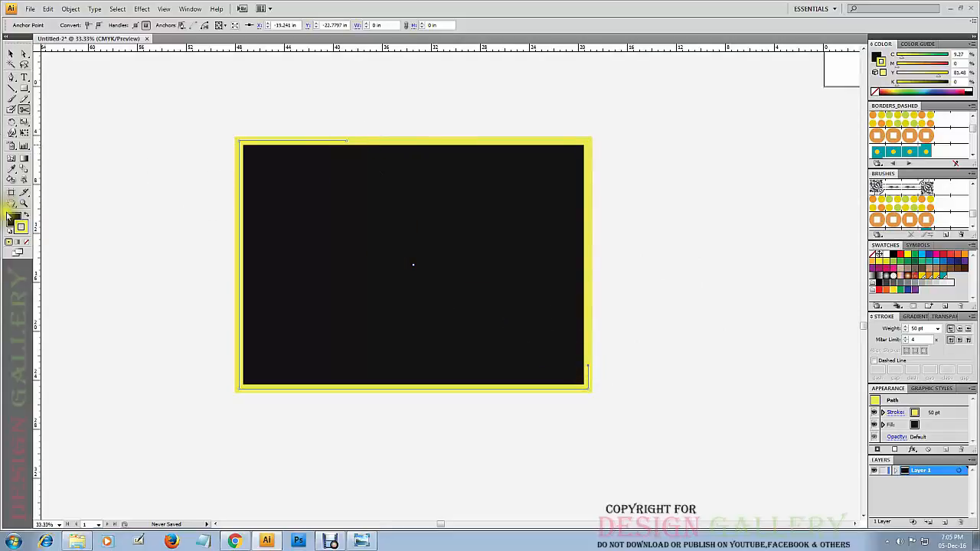
Examine the diagonal cut line inside the black fill at very high magnification and return to a view of the whole rectangle.
left_click(24, 204)
left_click_drag(615, 255, 463, 337)
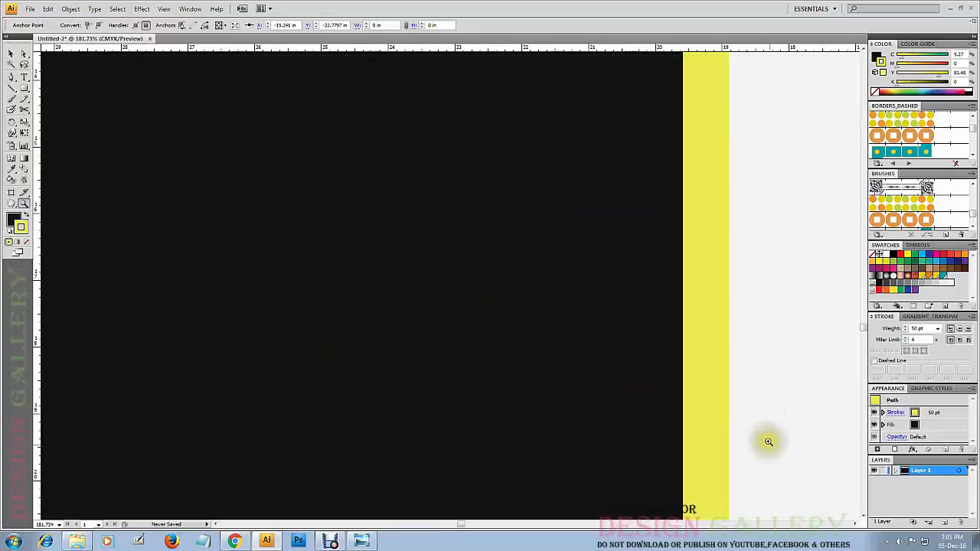
left_click_drag(483, 372, 383, 444)
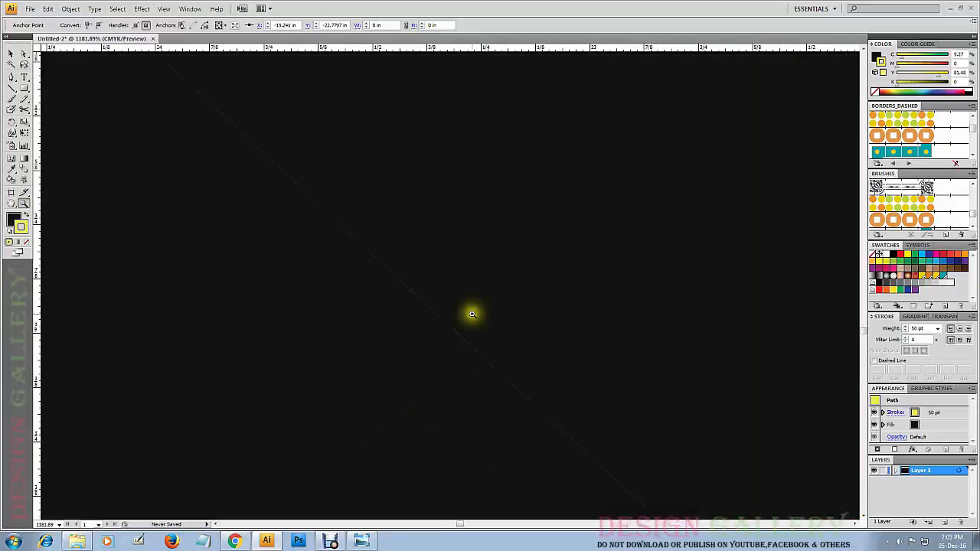
left_click_drag(633, 206, 510, 343)
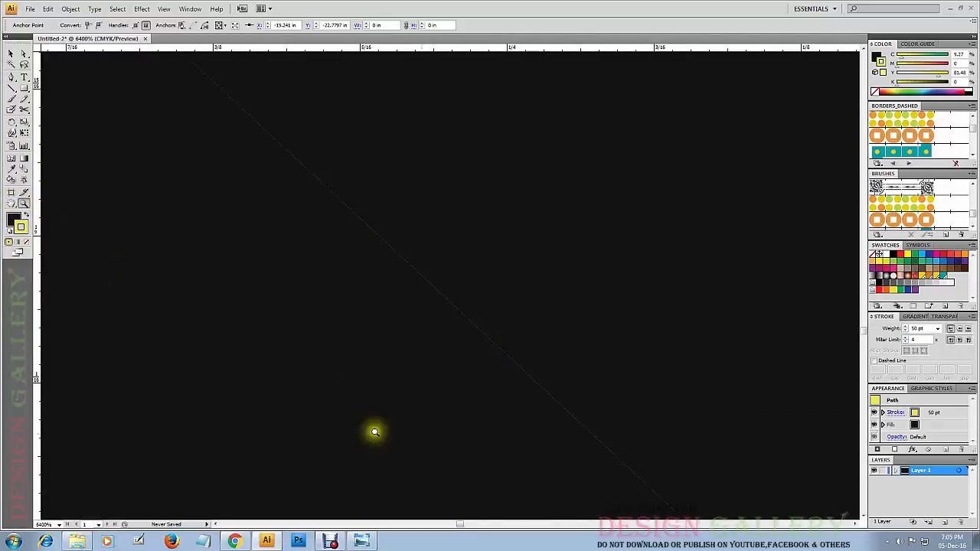
left_click(396, 326, "alt")
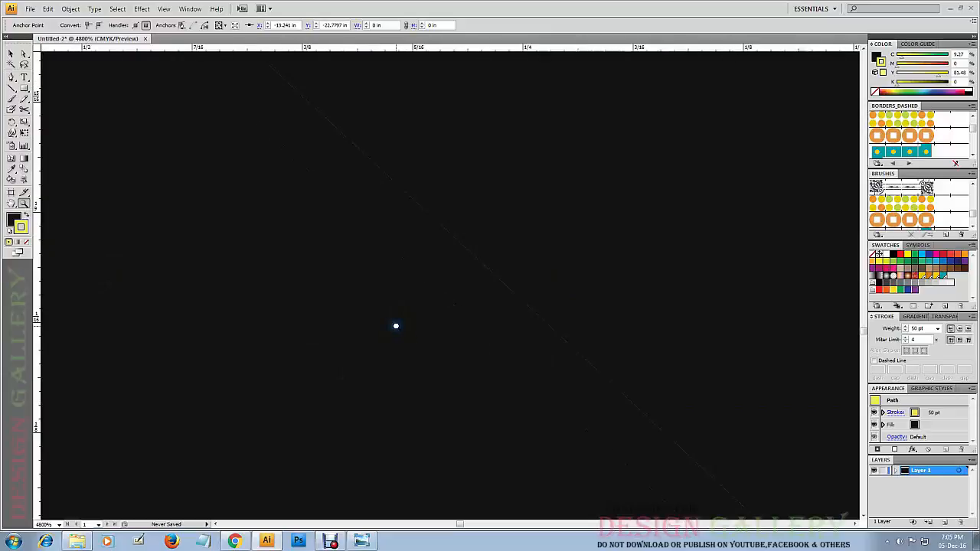
left_click(396, 326, "alt")
left_click(396, 327, "alt")
left_click(396, 326, "alt")
left_click(396, 326, "alt")
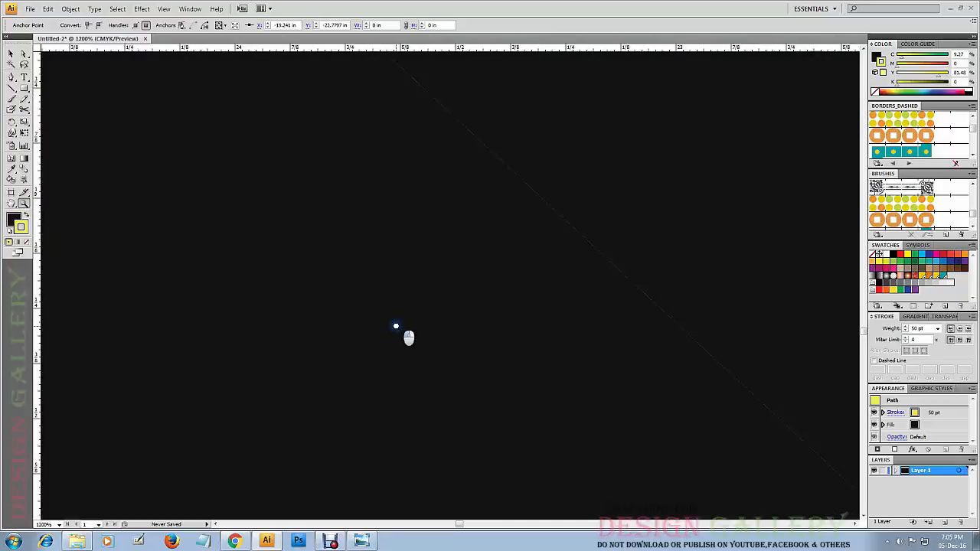
left_click(396, 326, "alt")
left_click(396, 326, "alt")
left_click(396, 326, "alt")
left_click(396, 326, "alt")
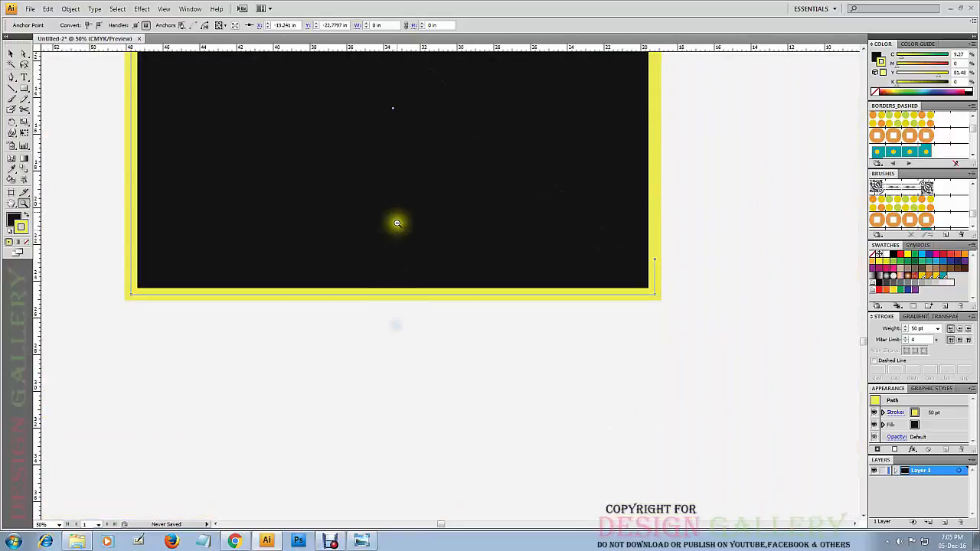
left_click(401, 193, "alt")
left_click_drag(457, 243, 477, 295)
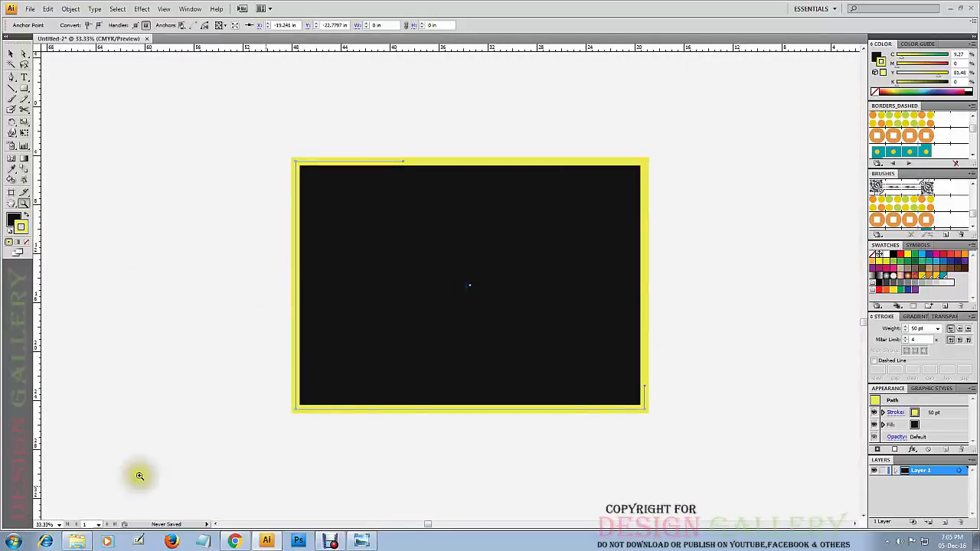
Pull the two cut pieces apart, moving the triangle up and to the right and the larger piece down and to the left.
left_click(14, 57)
left_click(634, 123)
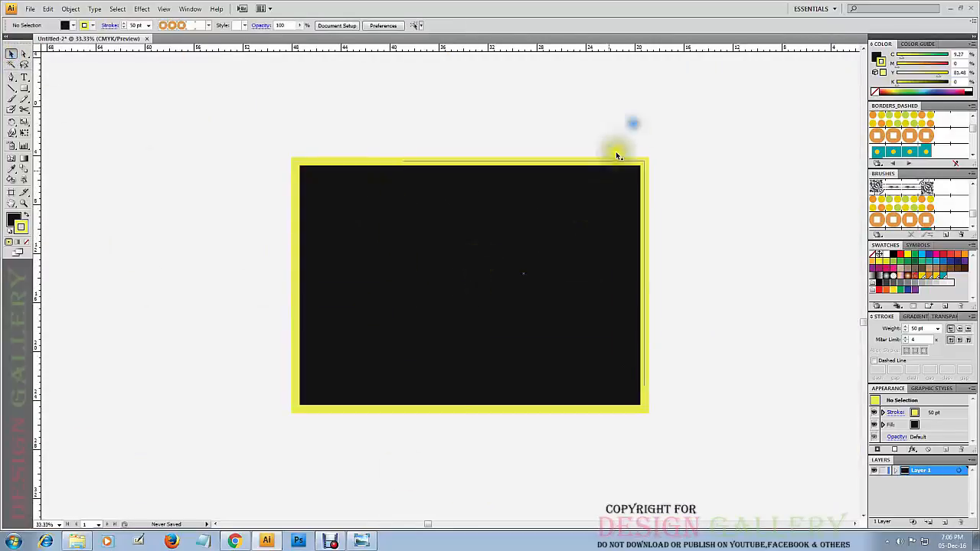
left_click(554, 253)
left_click_drag(554, 253, 650, 189)
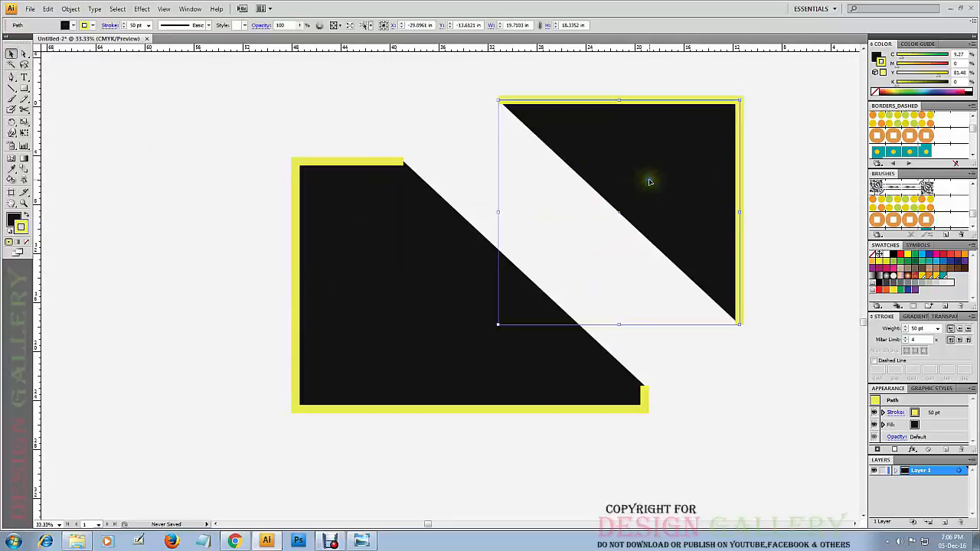
left_click_drag(399, 325, 297, 393)
left_click(477, 314)
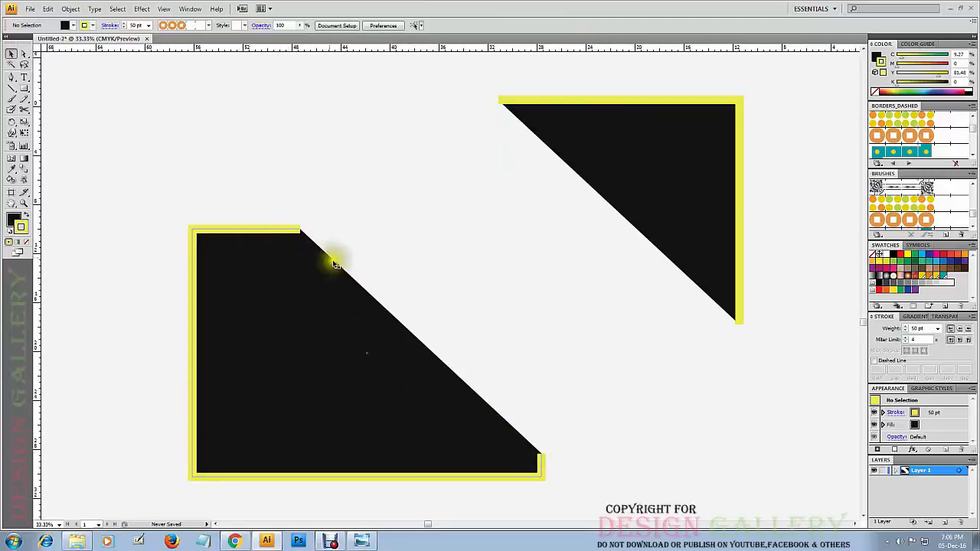
Bring the two pieces closer by moving the larger one up and the triangle down and to the left, and deselect them.
left_click_drag(312, 337, 299, 251)
left_click_drag(633, 168, 578, 263)
left_click(585, 95)
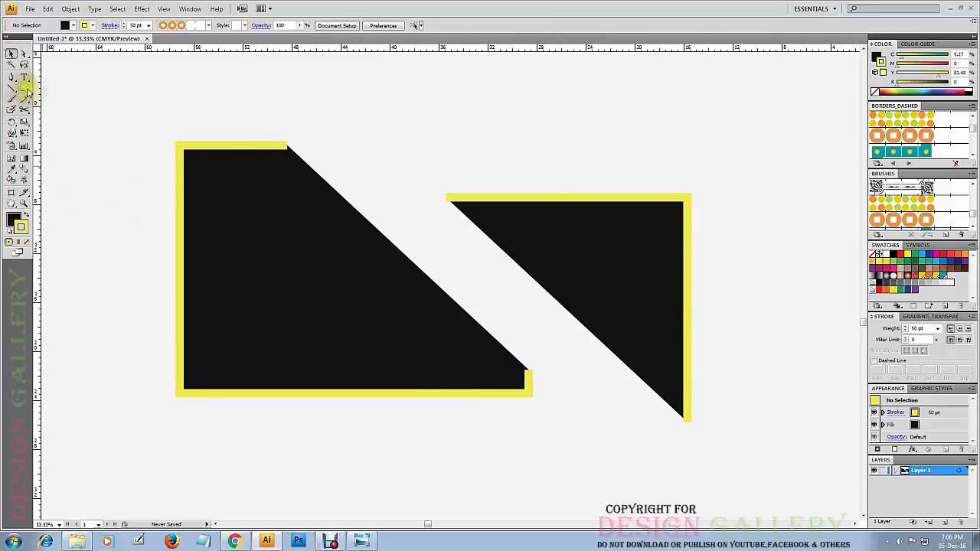
Slice a curved cut across the larger piece's upper-left corner with the Knife tool, and move both resulting parts slightly down and to the right.
left_click_drag(28, 109, 43, 133)
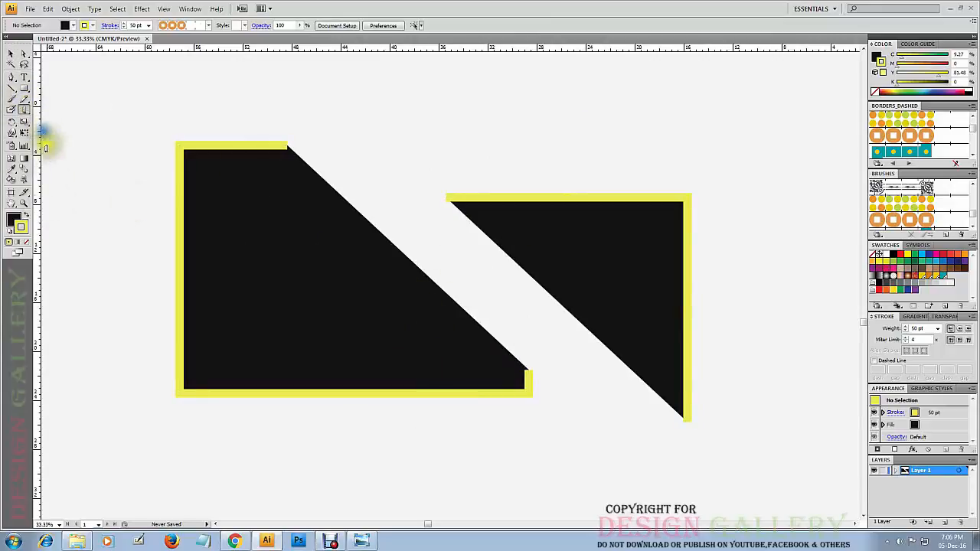
mouse_move(262, 114)
left_mouse_down()
mouse_move(120, 258)
mouse_move(103, 306)
left_mouse_up()
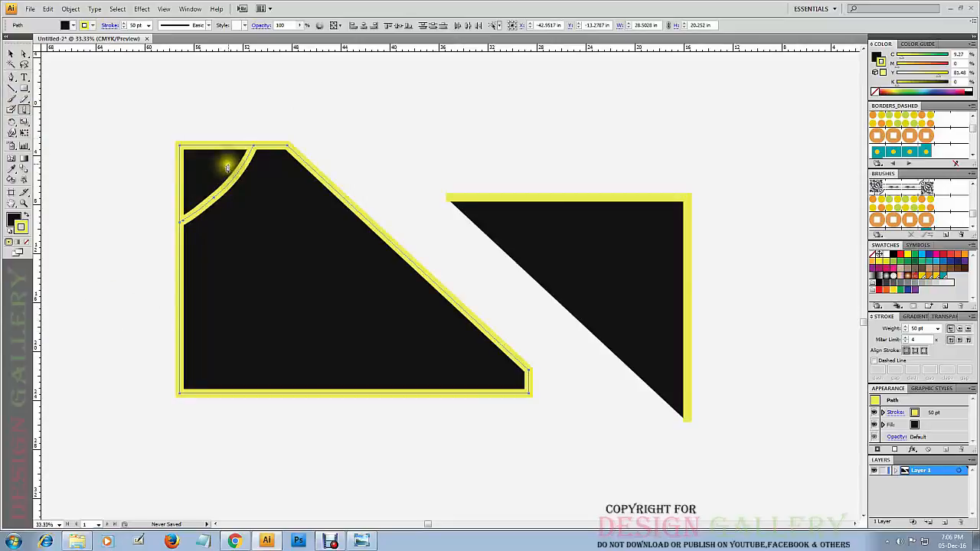
left_click(10, 55)
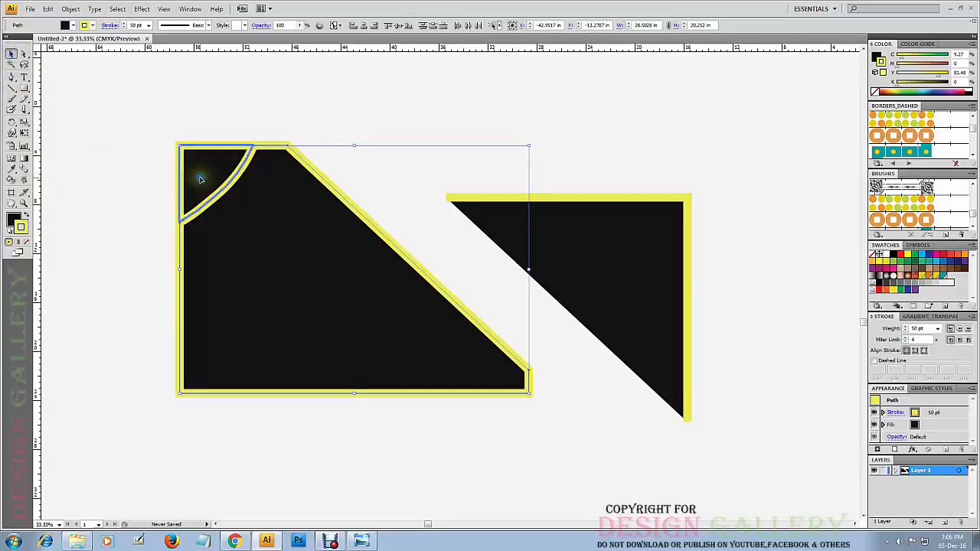
left_click_drag(200, 179, 168, 155)
left_click_drag(228, 225, 287, 302)
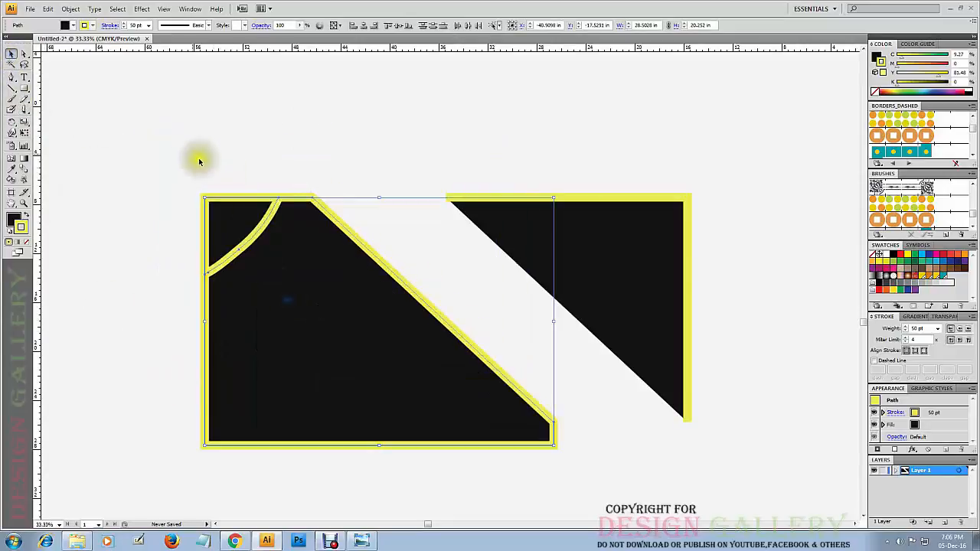
left_click(192, 154)
Move the small curved corner piece up and to the left, well clear of the larger piece, and deselect it.
left_click(231, 215)
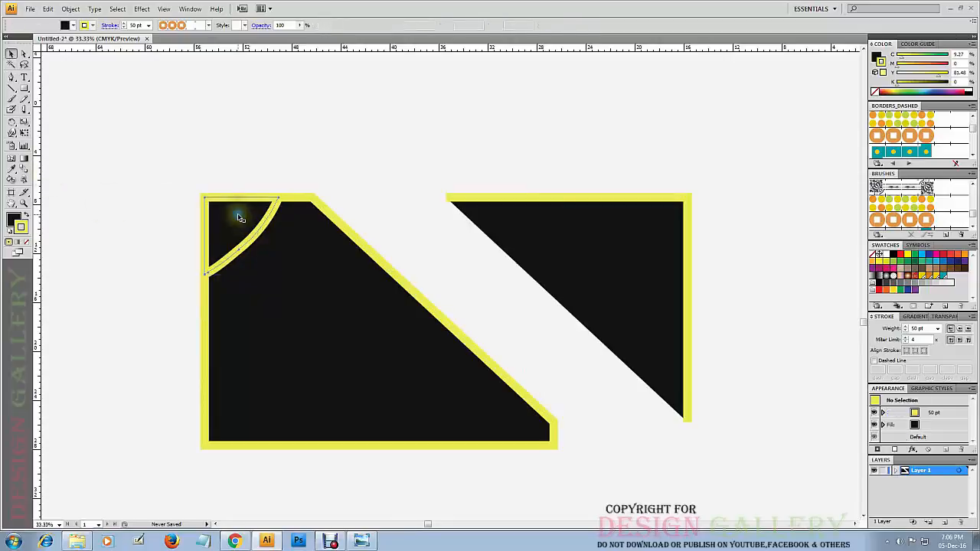
right_click(238, 217)
left_click(245, 219)
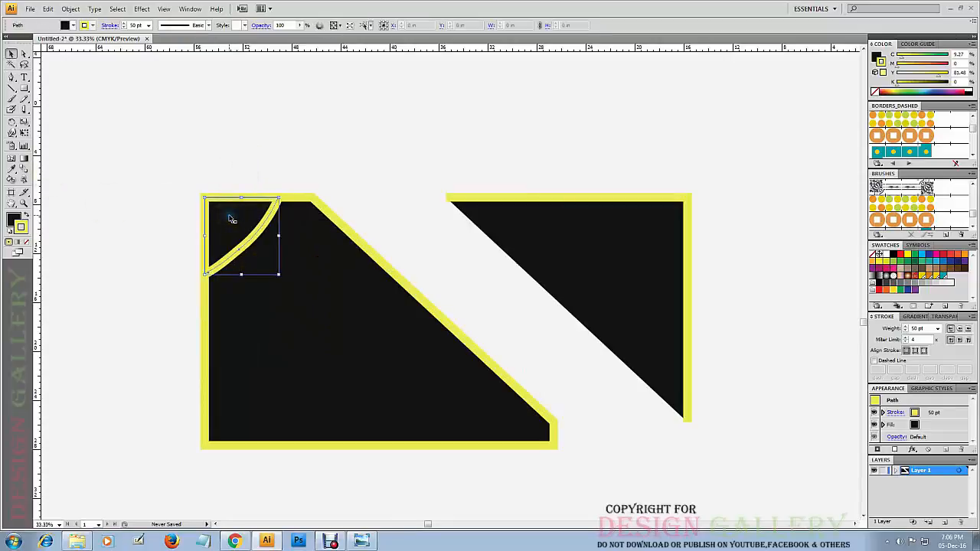
left_click_drag(230, 219, 188, 209)
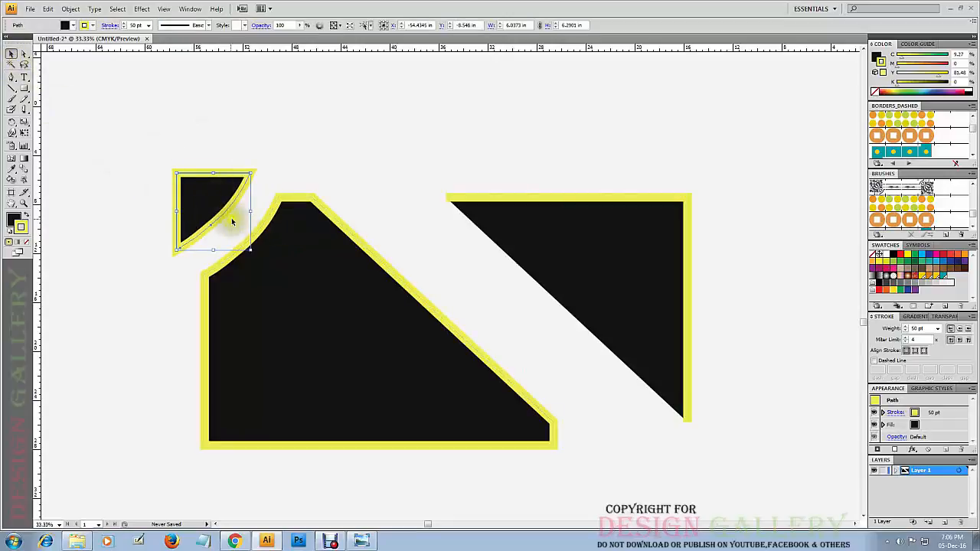
left_click_drag(201, 201, 124, 133)
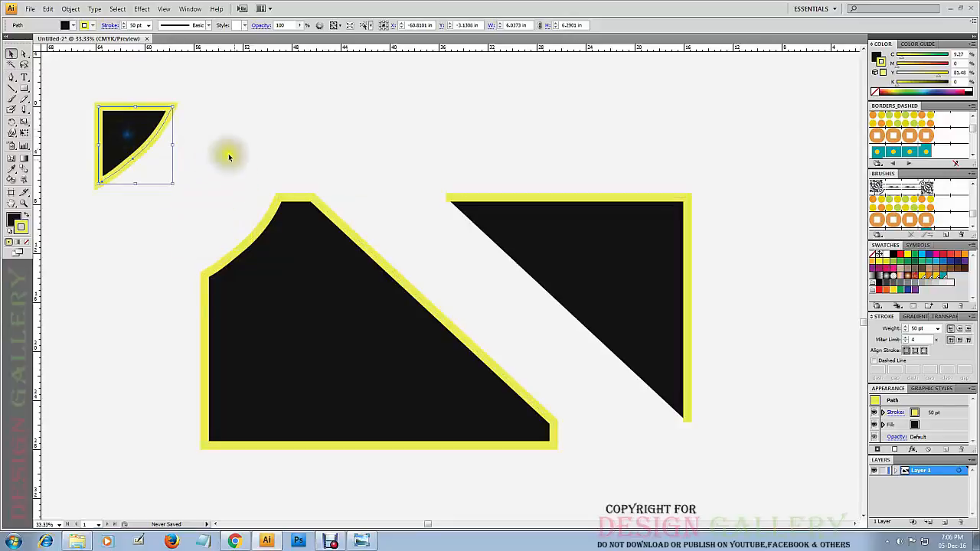
left_click(312, 280)
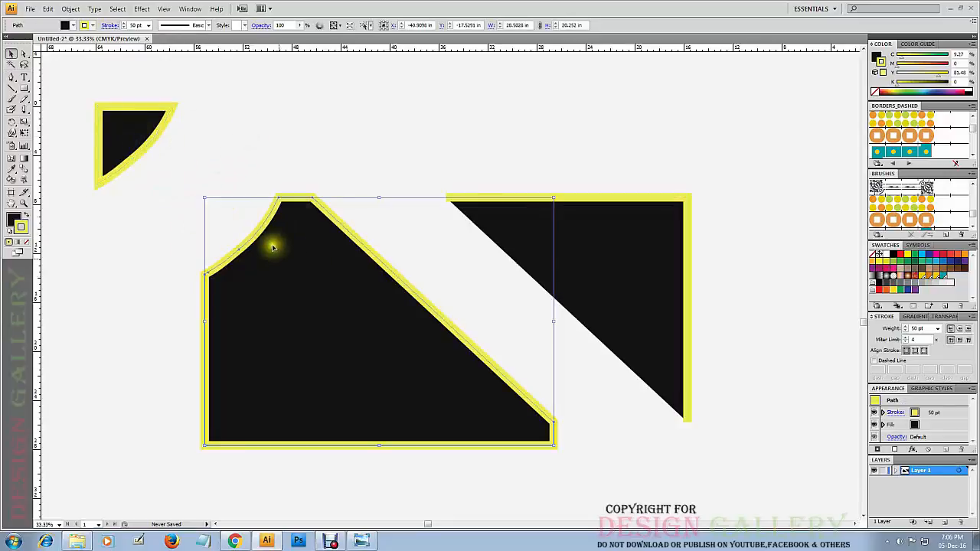
left_click(128, 140)
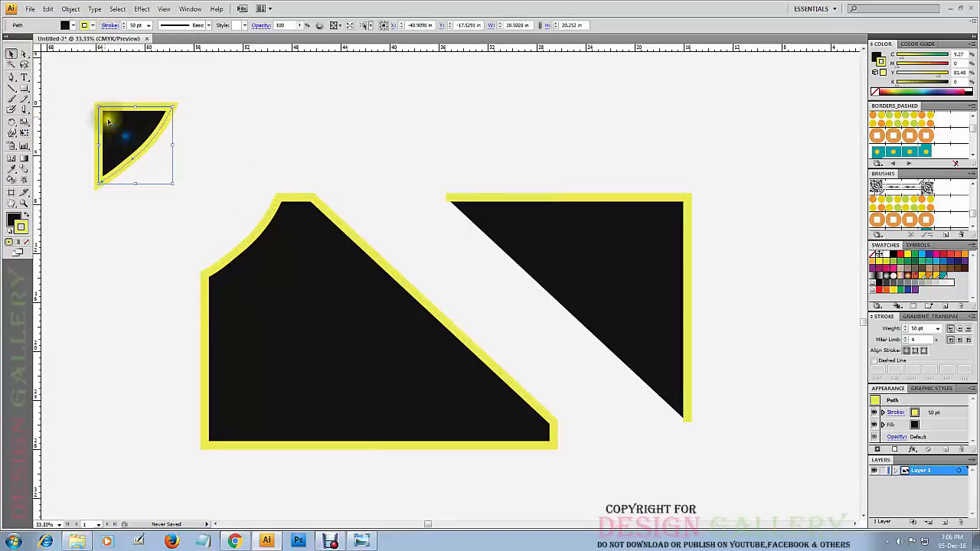
left_click(89, 97)
Slice a curved cut across the larger piece's lower-left corner with the Knife tool, move the cut-off part down and to the left, and deselect it.
left_click(24, 110)
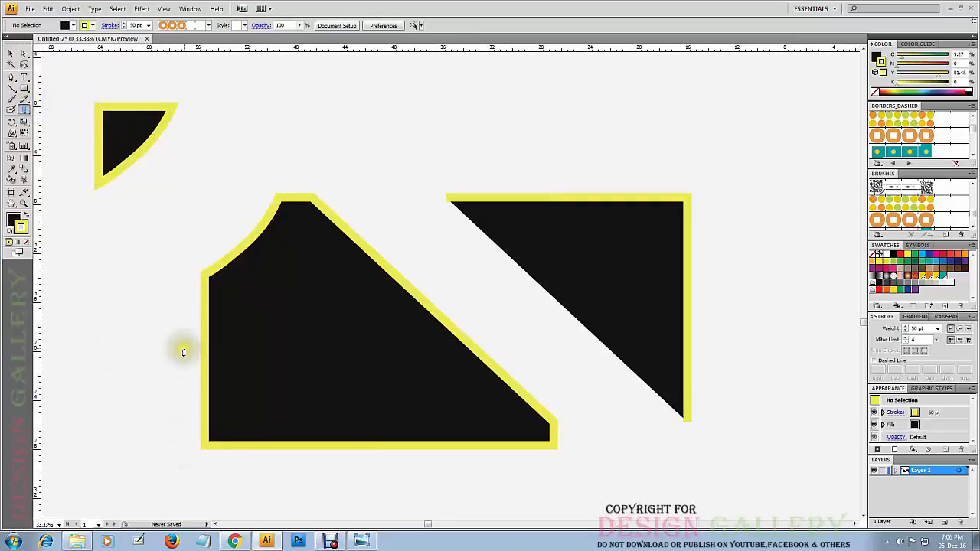
mouse_move(184, 348)
left_mouse_down()
mouse_move(270, 365)
mouse_move(319, 387)
mouse_move(390, 446)
left_mouse_up()
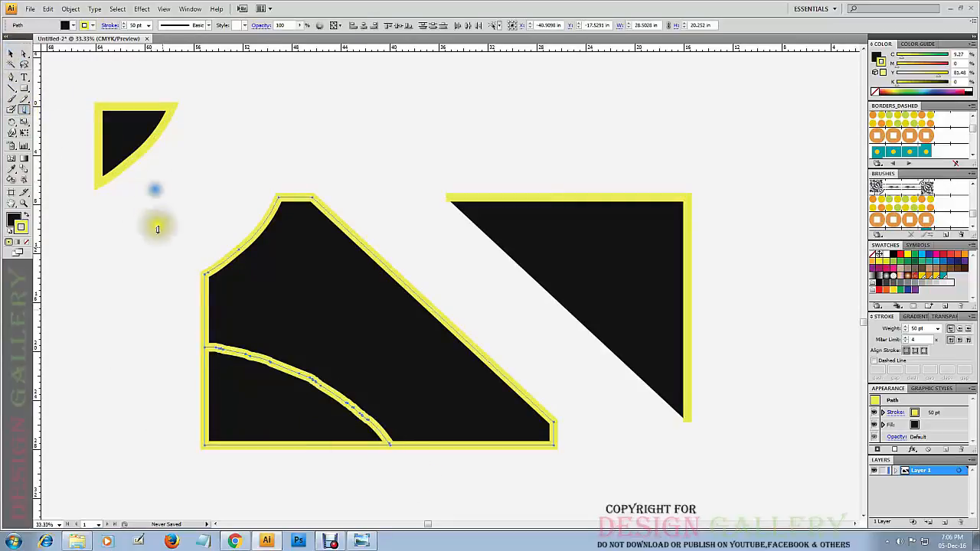
left_click(11, 55)
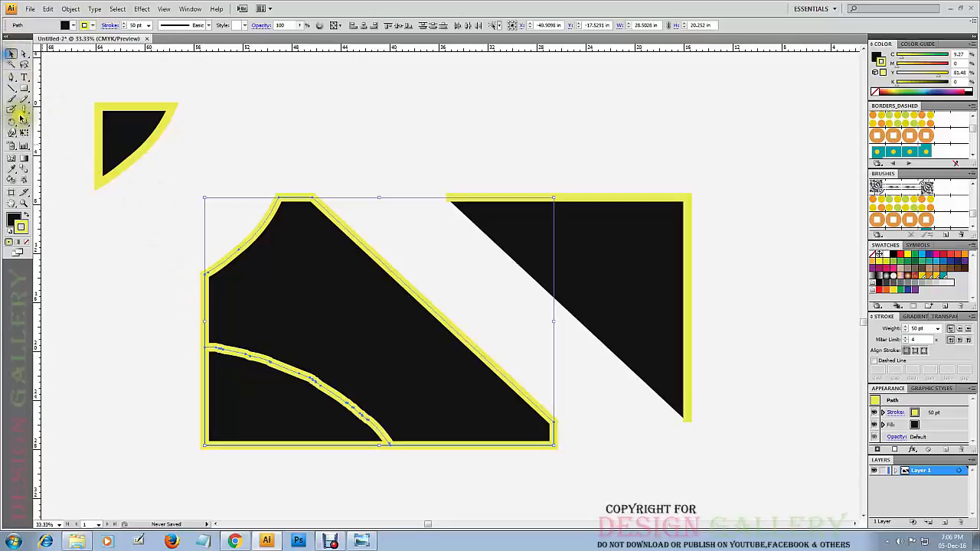
left_click(112, 266)
left_click_drag(253, 421, 203, 451)
left_click(355, 139)
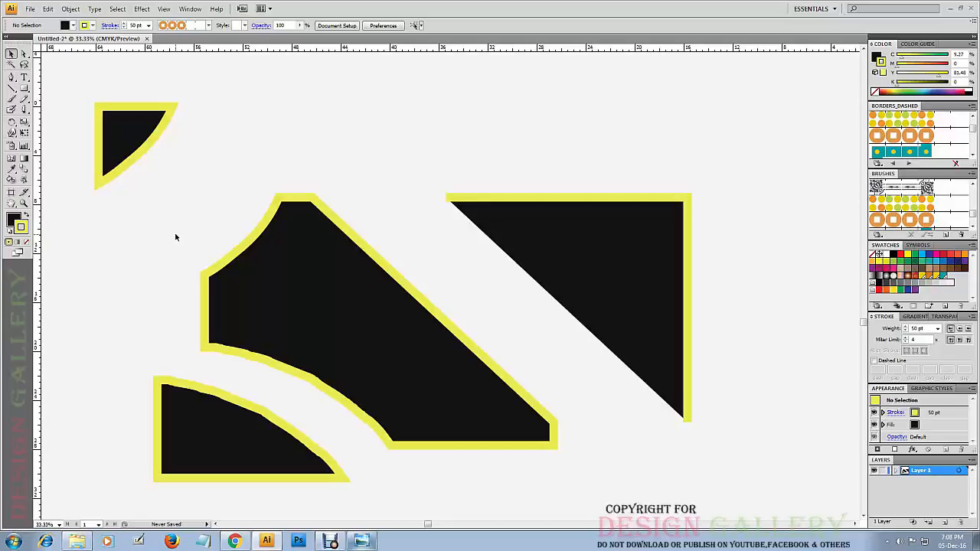
Select all four cut pieces and delete them to empty the canvas.
left_click(8, 58)
left_click_drag(715, 86, 120, 459)
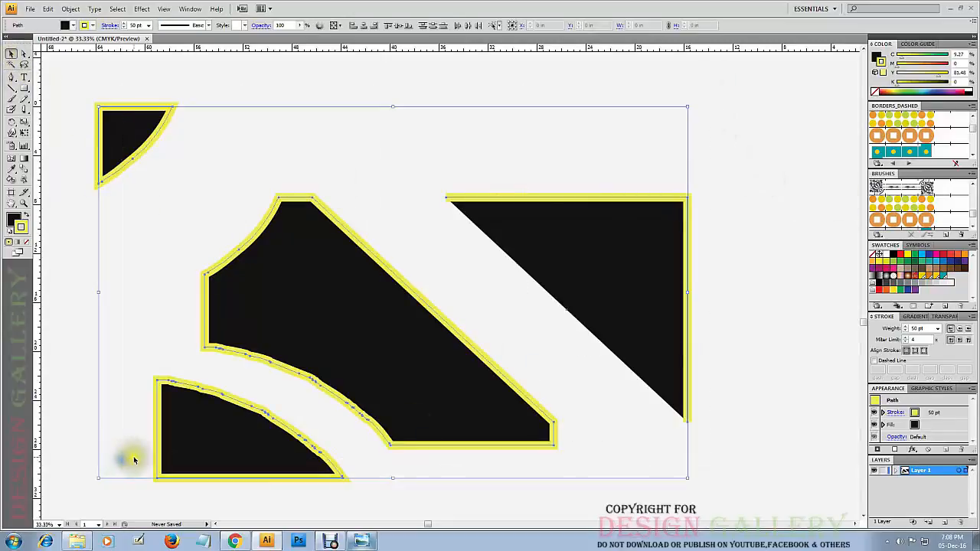
key("Delete")
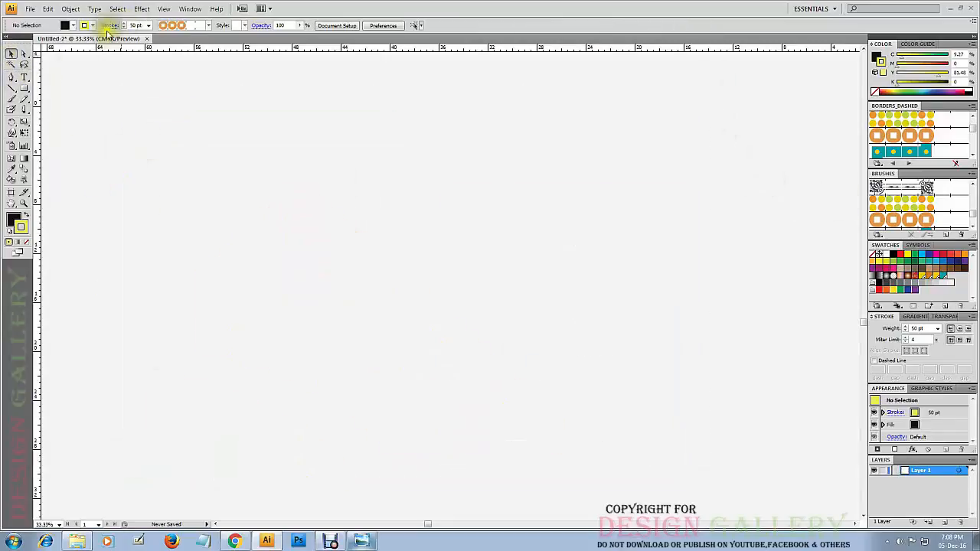